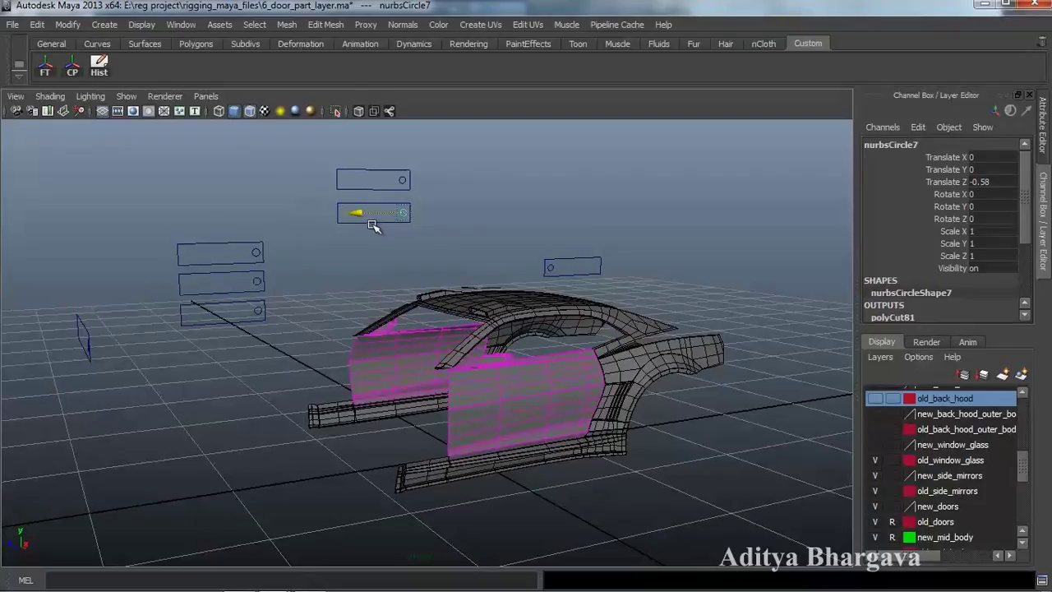
Step: Show the new_window_glass layer and slide the nurbsCircle7 control along its track back to Translate Z 0
{"action": "left_click", "coordinate": [875, 445]}
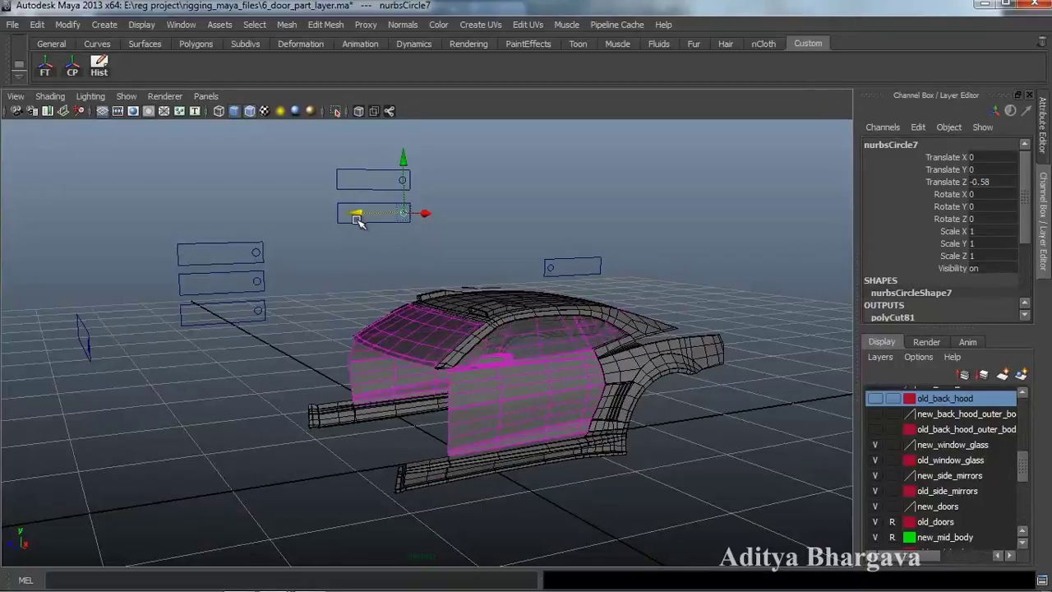
{"action": "left_click_drag", "start_coordinate": [356, 214], "coordinate": [432, 275]}
{"action": "middle_click_drag", "start_coordinate": [432, 275], "coordinate": [477, 271], "text": "alt"}
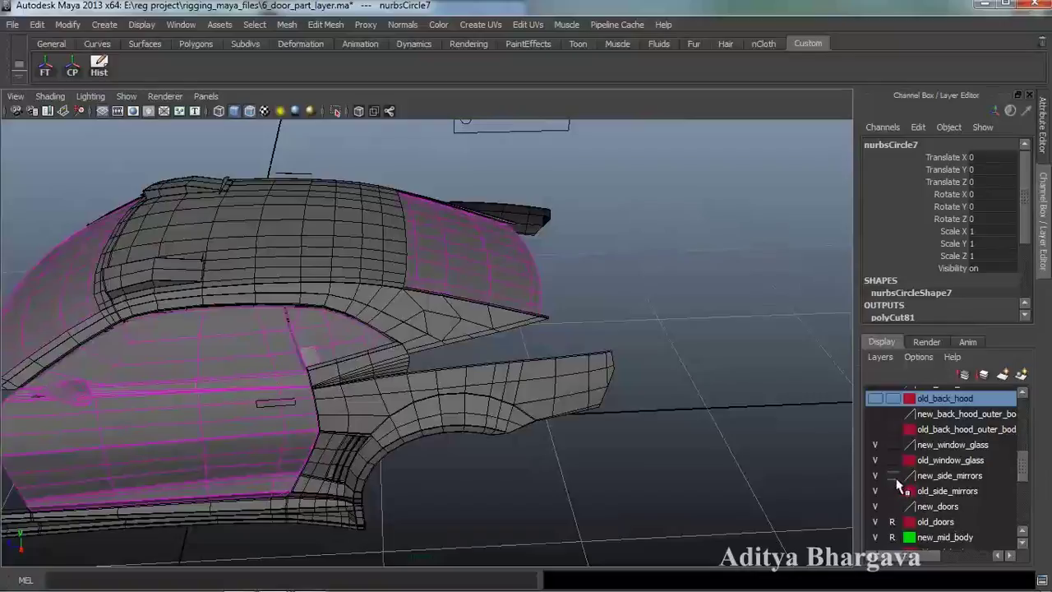
Step: Hide the old_doors and new_mid_body layers, then select the window glass
{"action": "left_click", "coordinate": [313, 231]}
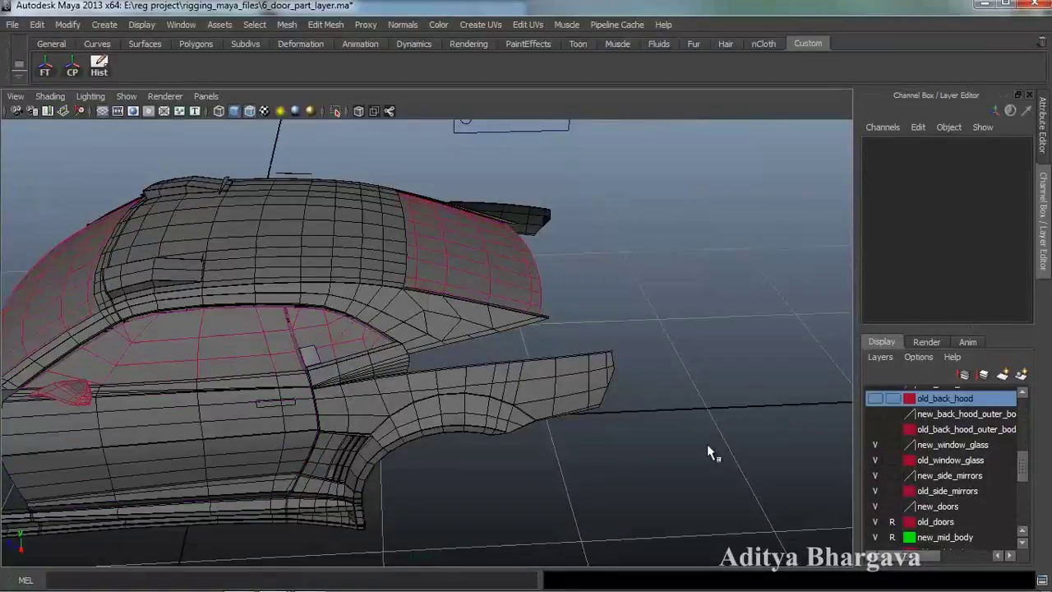
{"action": "left_click", "coordinate": [874, 522]}
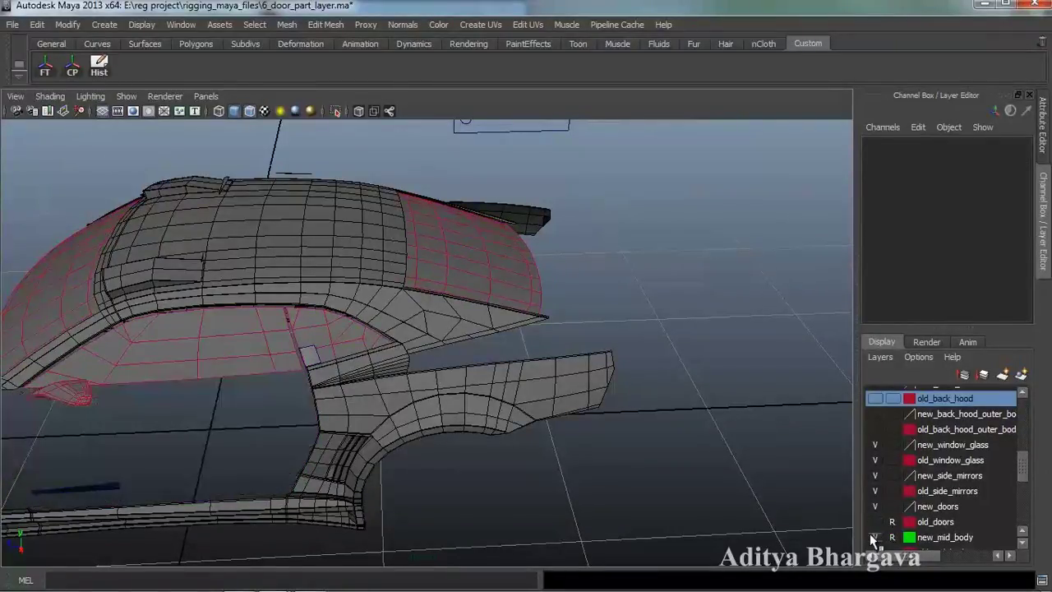
{"action": "left_click", "coordinate": [874, 536]}
{"action": "left_click", "coordinate": [325, 344]}
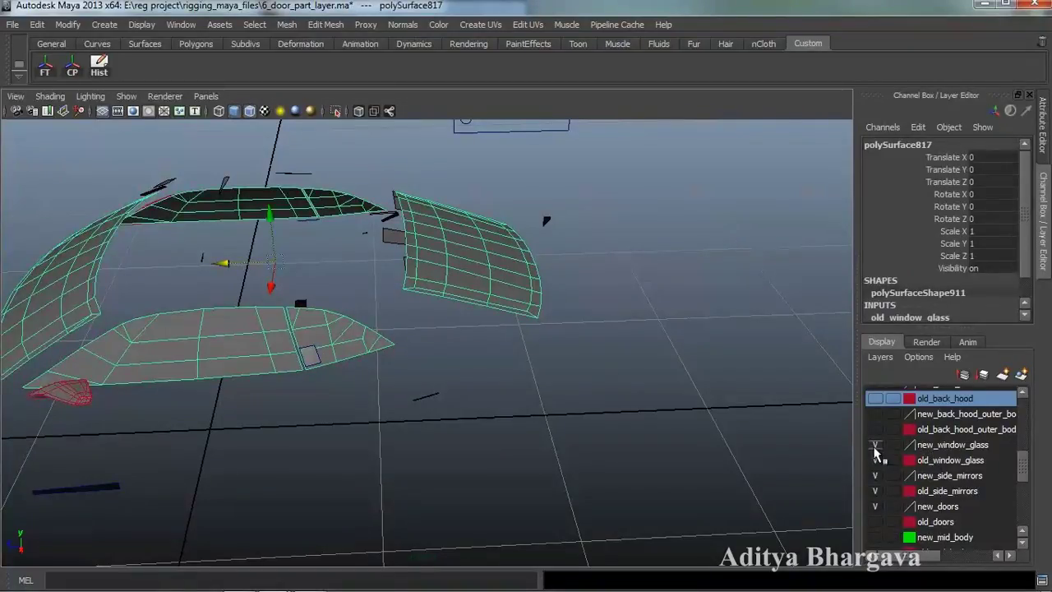
Step: Hide the new and old window glass and side mirror layers, plus the new_doors and old_mid_body layers
{"action": "left_click", "coordinate": [875, 445]}
{"action": "left_click", "coordinate": [874, 460]}
{"action": "left_click", "coordinate": [874, 475]}
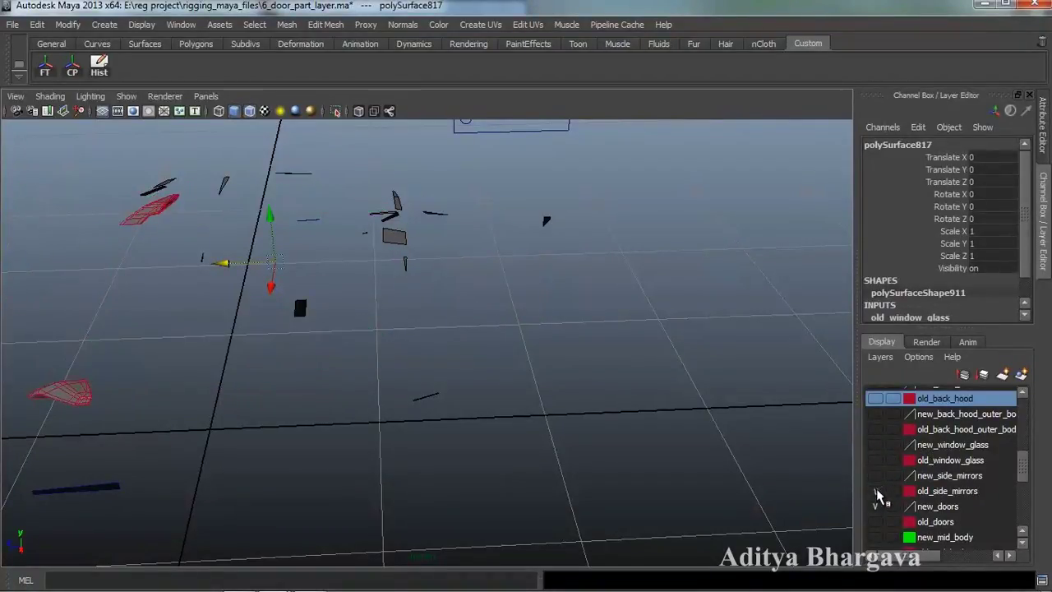
{"action": "left_click", "coordinate": [874, 491]}
{"action": "left_click", "coordinate": [875, 507]}
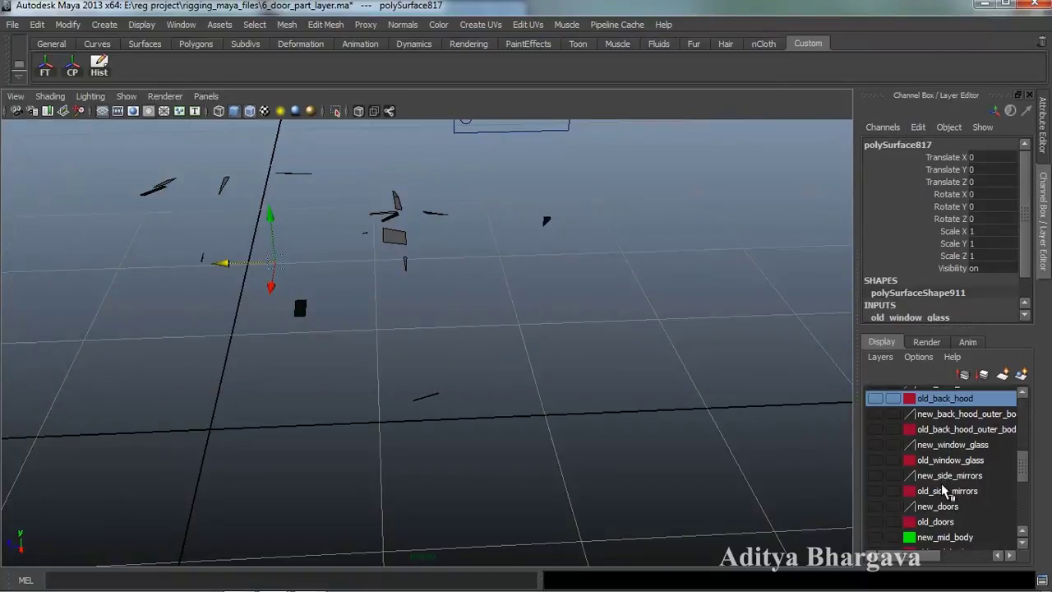
{"action": "scroll", "coordinate": [945, 491], "scroll_direction": "down", "scroll_amount": 2}
{"action": "left_click", "coordinate": [873, 460]}
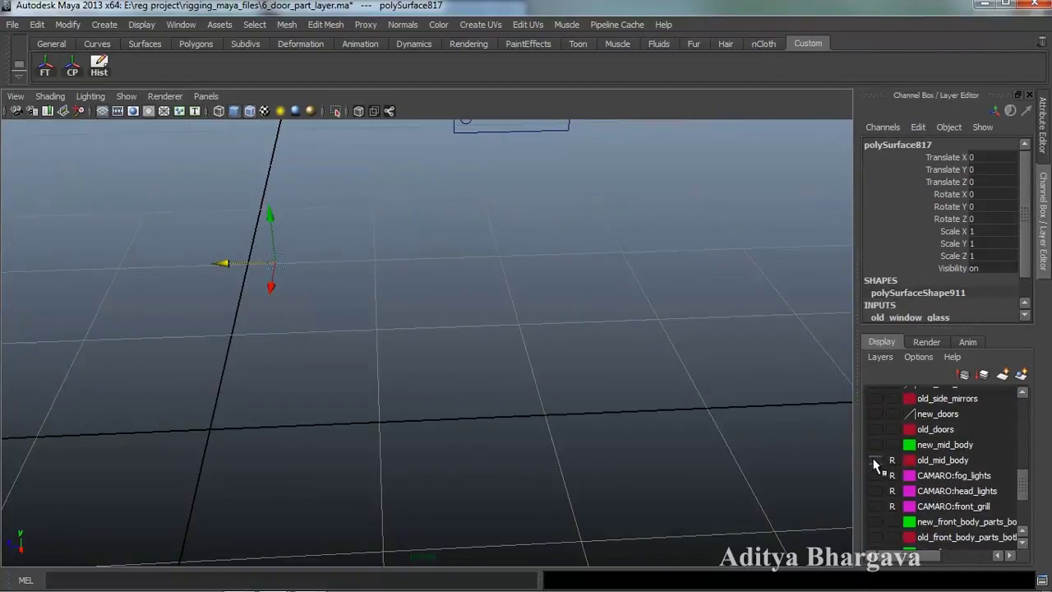
{"action": "scroll", "coordinate": [896, 462], "scroll_direction": "up", "scroll_amount": 3}
{"action": "left_click", "coordinate": [876, 446]}
{"action": "left_click", "coordinate": [877, 446]}
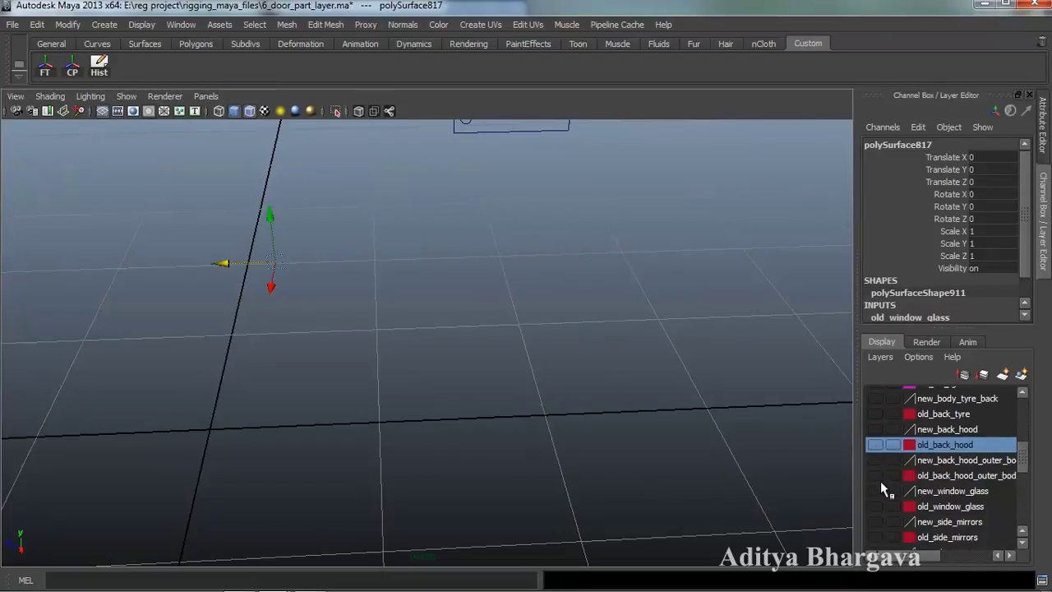
{"action": "scroll", "coordinate": [878, 502], "scroll_direction": "down", "scroll_amount": 1}
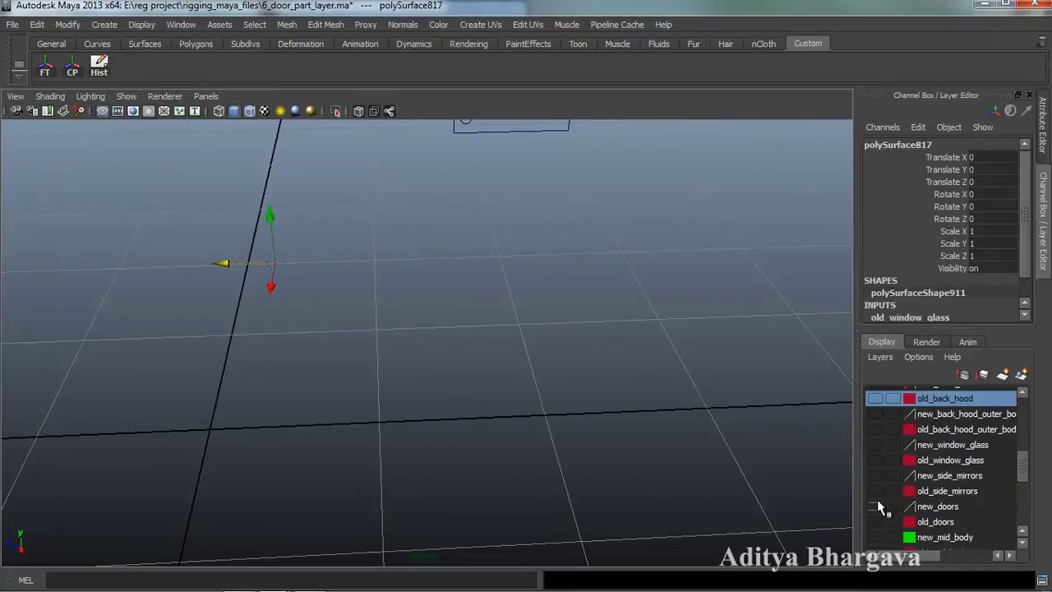
Step: Set the layer colour of new_window_glass, new_side_mirrors and new_doors to green
{"action": "double_click", "coordinate": [953, 446]}
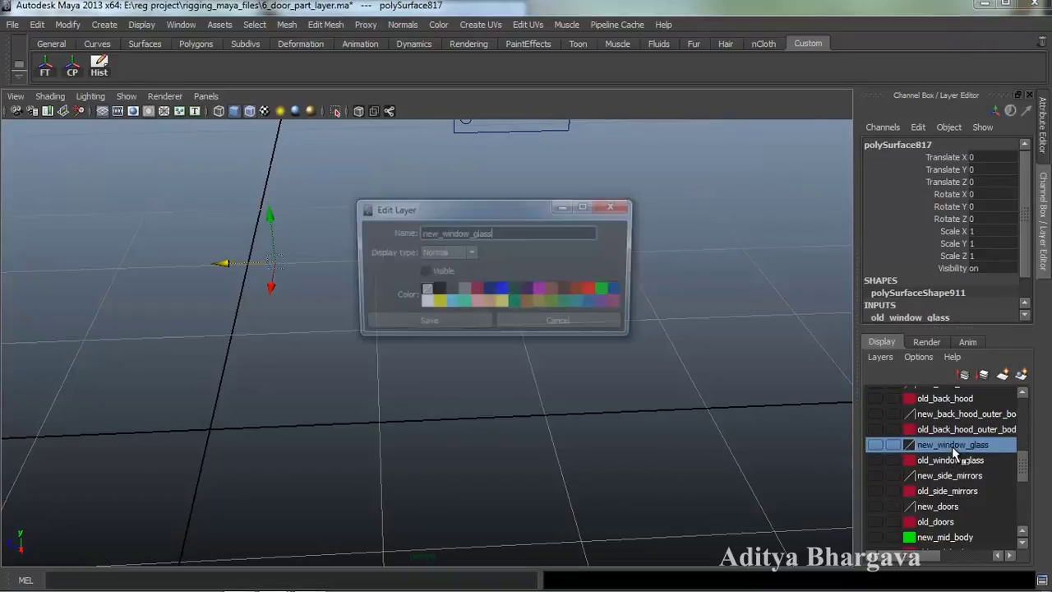
{"action": "left_click", "coordinate": [609, 293]}
{"action": "left_click", "coordinate": [456, 324]}
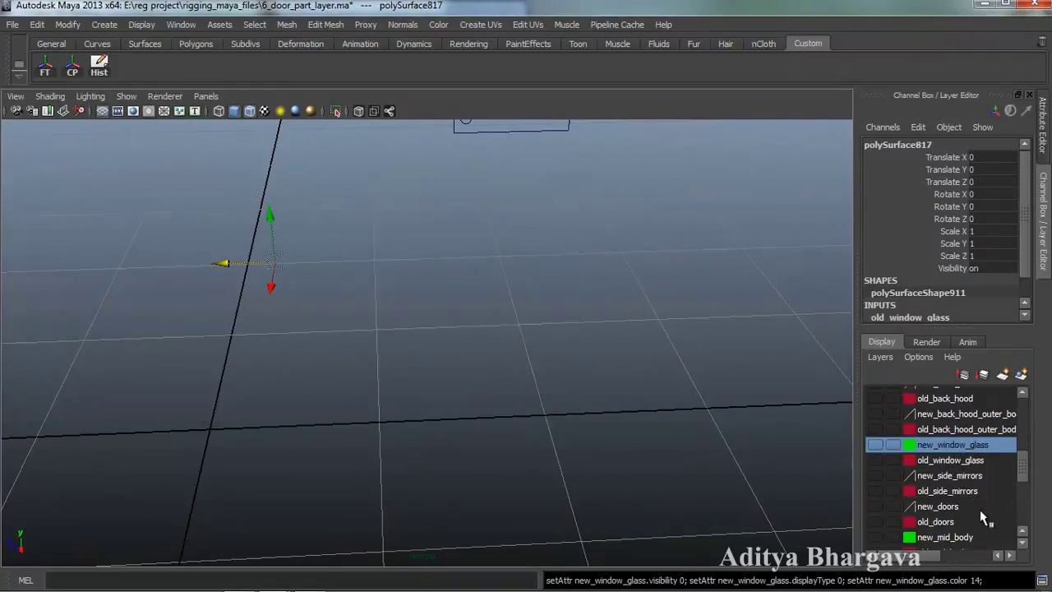
{"action": "double_click", "coordinate": [946, 476]}
{"action": "left_click", "coordinate": [606, 290]}
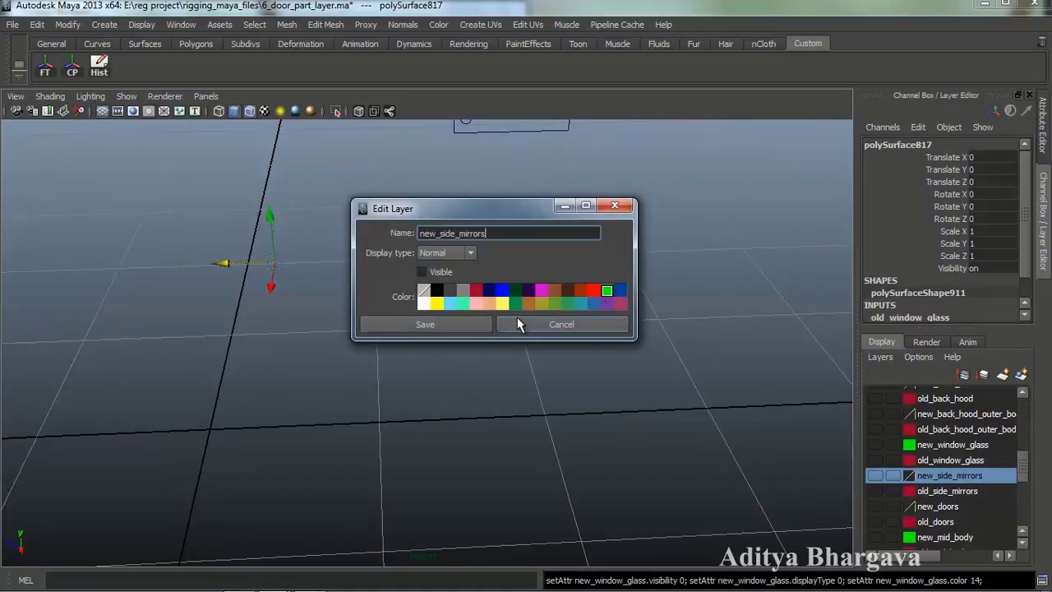
{"action": "left_click", "coordinate": [461, 324]}
{"action": "double_click", "coordinate": [937, 507]}
{"action": "left_click", "coordinate": [606, 292]}
{"action": "left_click", "coordinate": [461, 324]}
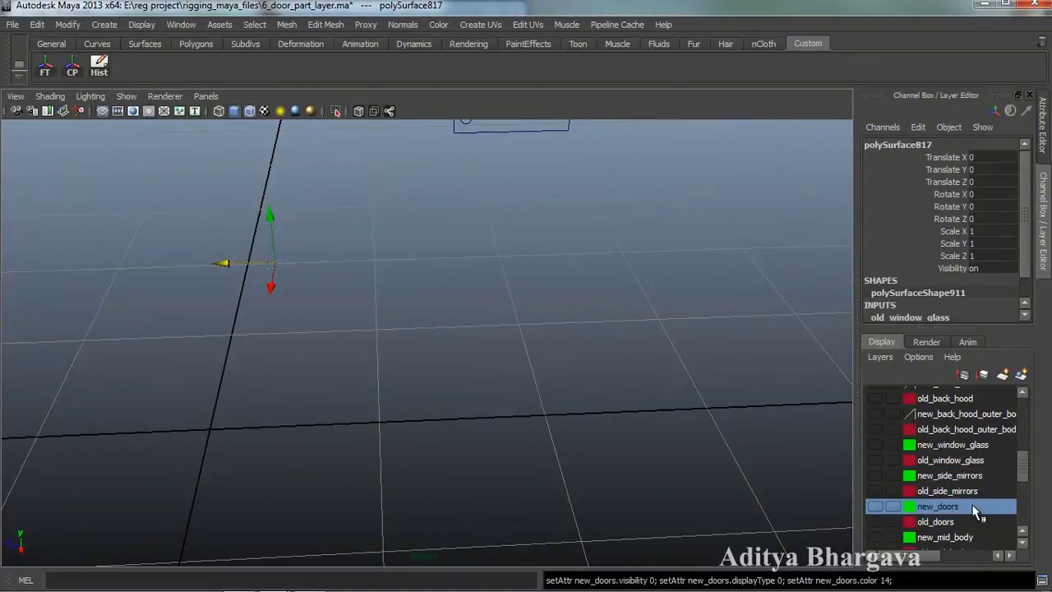
Step: Show only the old_back_hood_outer_body layer and examine its separate panels and the slider control above them
{"action": "scroll", "coordinate": [977, 511], "scroll_direction": "up", "scroll_amount": 2}
{"action": "left_click", "coordinate": [952, 508]}
{"action": "left_click", "coordinate": [876, 506]}
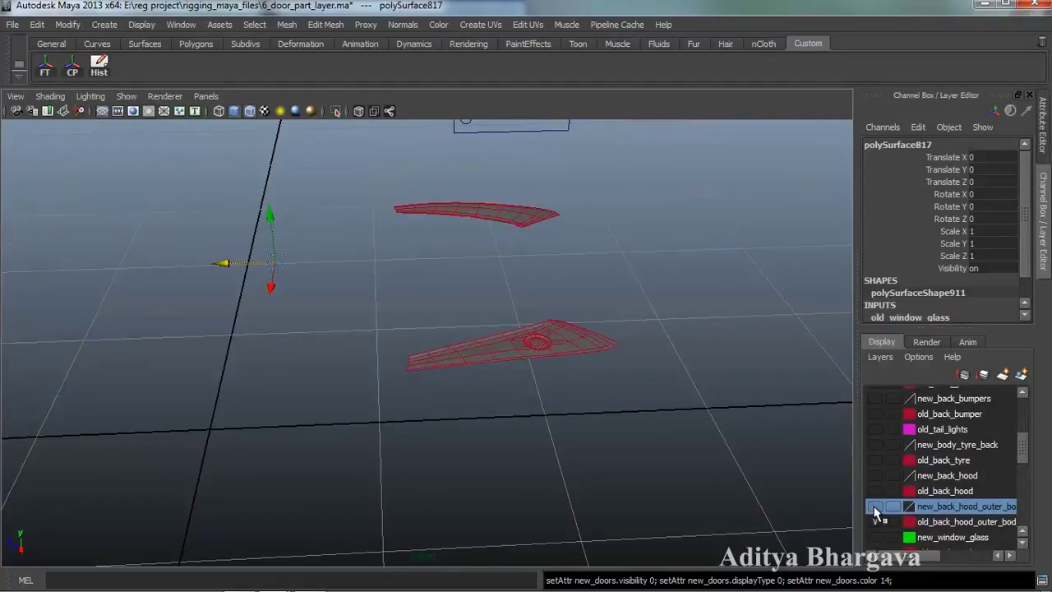
{"action": "left_click_drag", "start_coordinate": [600, 476], "coordinate": [625, 486], "text": "alt"}
{"action": "left_click", "coordinate": [365, 163]}
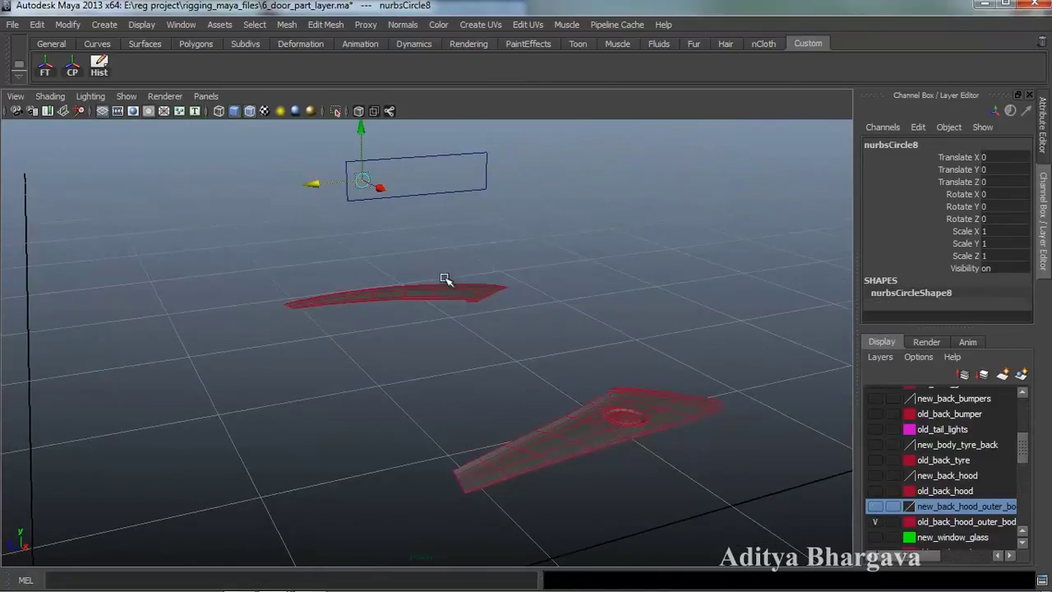
{"action": "left_click", "coordinate": [451, 294]}
{"action": "left_click", "coordinate": [632, 452]}
{"action": "left_click", "coordinate": [618, 436]}
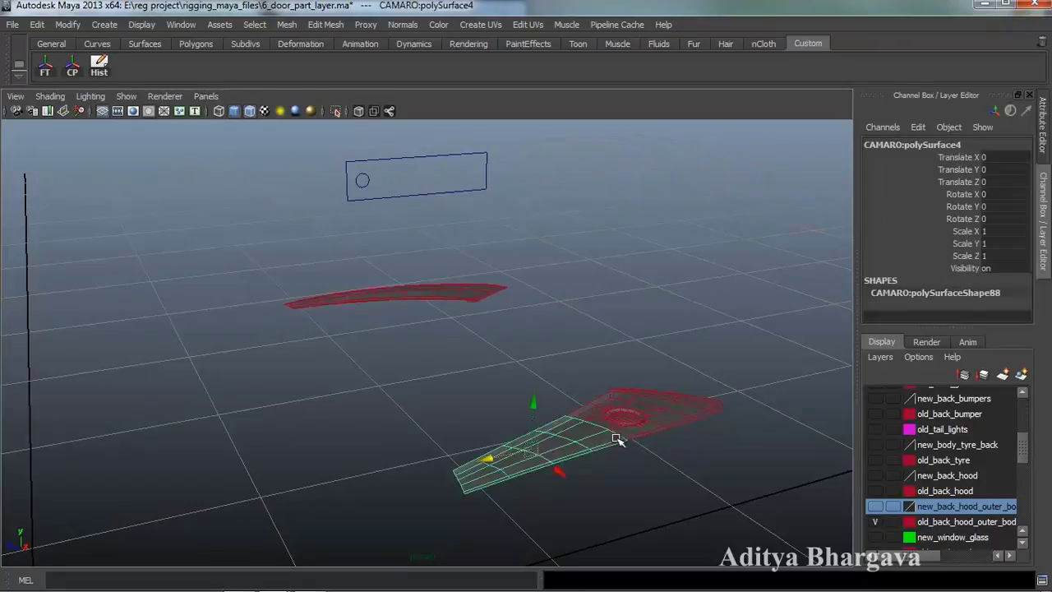
{"action": "left_click", "coordinate": [646, 458]}
{"action": "left_click_drag", "start_coordinate": [646, 458], "coordinate": [560, 472], "text": "alt"}
Step: Combine the two front panels of the old back hood outer body, then delete the mesh's history and centre its pivot
{"action": "left_click", "coordinate": [559, 472]}
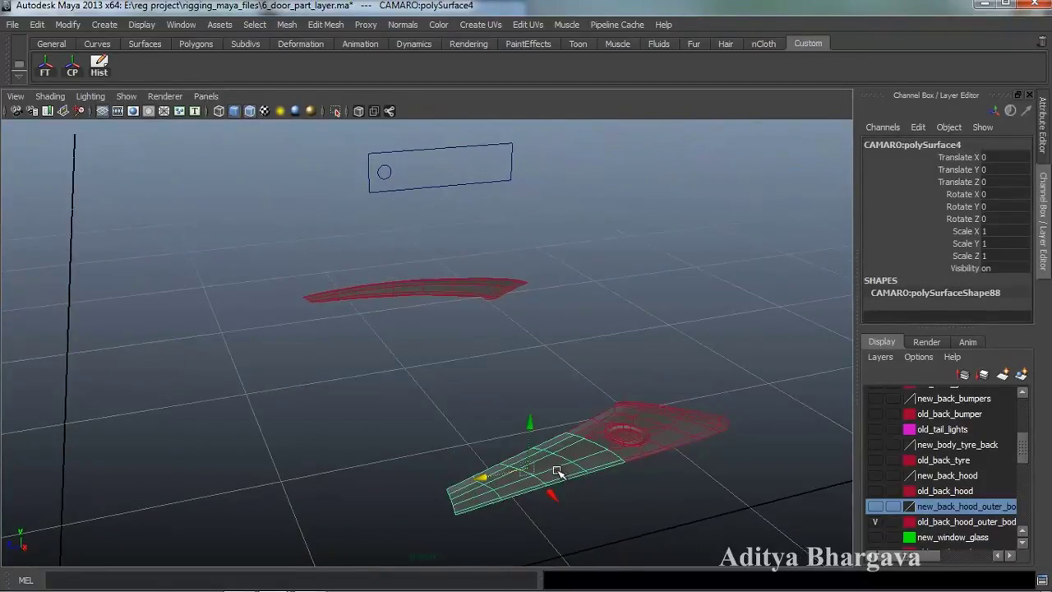
{"action": "left_click", "coordinate": [369, 280]}
{"action": "right_click_drag", "start_coordinate": [440, 308], "coordinate": [411, 523], "text": "shift"}
{"action": "left_click_drag", "start_coordinate": [453, 425], "coordinate": [453, 397], "text": "alt"}
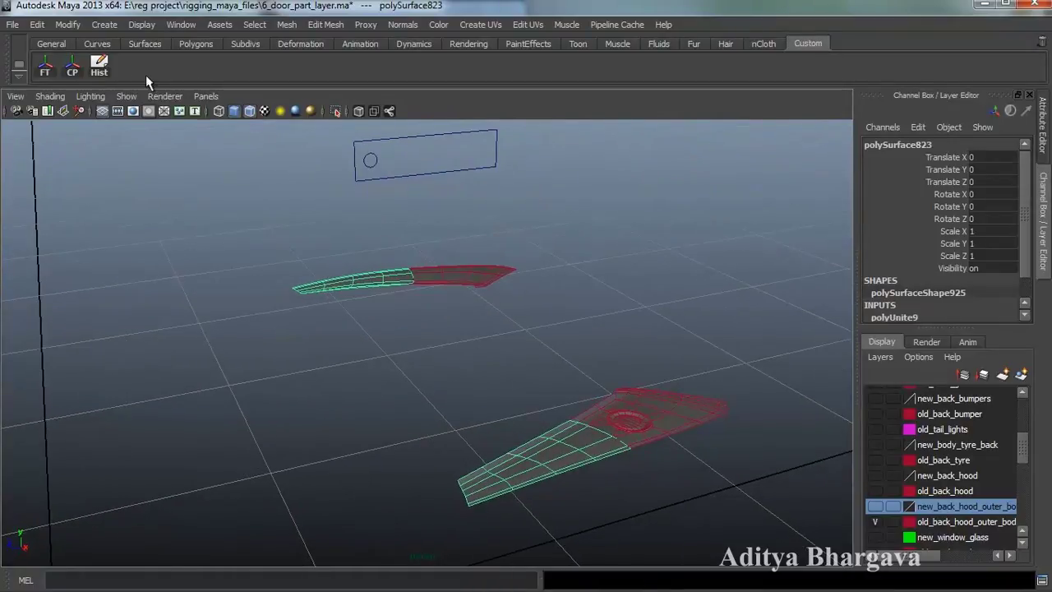
{"action": "left_click", "coordinate": [97, 66]}
{"action": "left_click", "coordinate": [73, 67]}
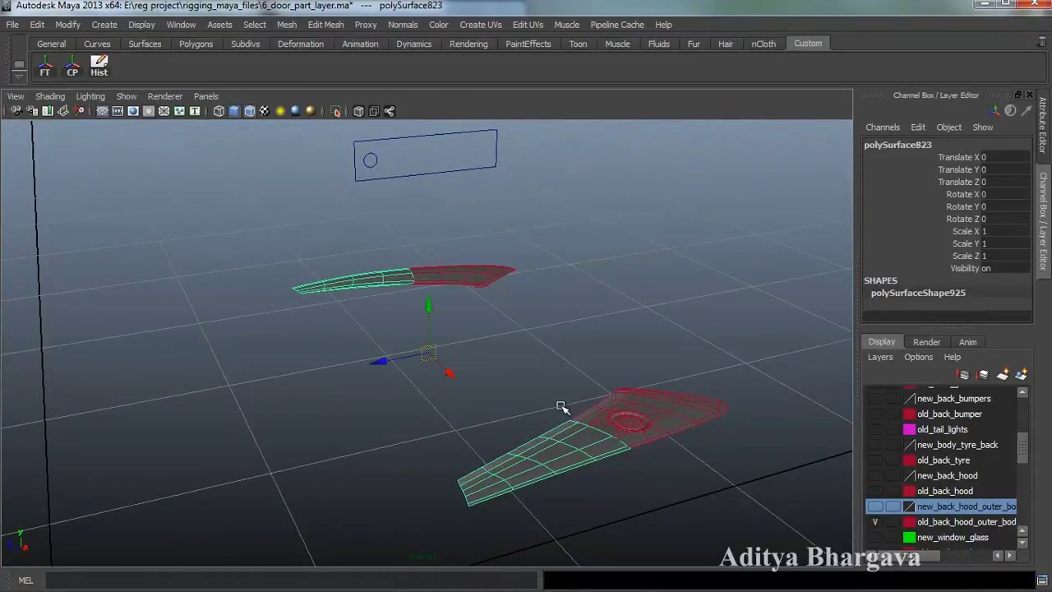
Step: Combine the two rear panels of the old back hood outer body, then delete their history and centre the pivot
{"action": "left_click", "coordinate": [681, 416]}
{"action": "left_click", "coordinate": [466, 279], "text": "shift"}
{"action": "right_click_drag", "start_coordinate": [520, 308], "coordinate": [503, 522], "text": "shift"}
{"action": "left_click", "coordinate": [99, 65]}
{"action": "left_click", "coordinate": [73, 67]}
Step: Select both combined panel meshes and the round cap, and add them to the old_back_hood_outer_body layer
{"action": "left_click", "coordinate": [568, 462], "text": "shift"}
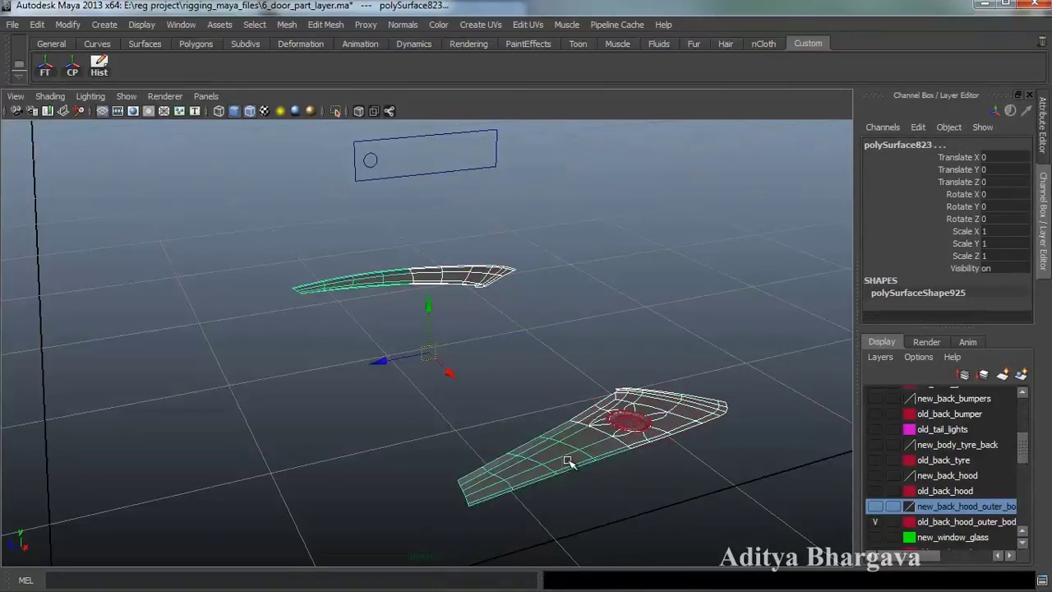
{"action": "left_click", "coordinate": [633, 417]}
{"action": "left_click", "coordinate": [955, 521]}
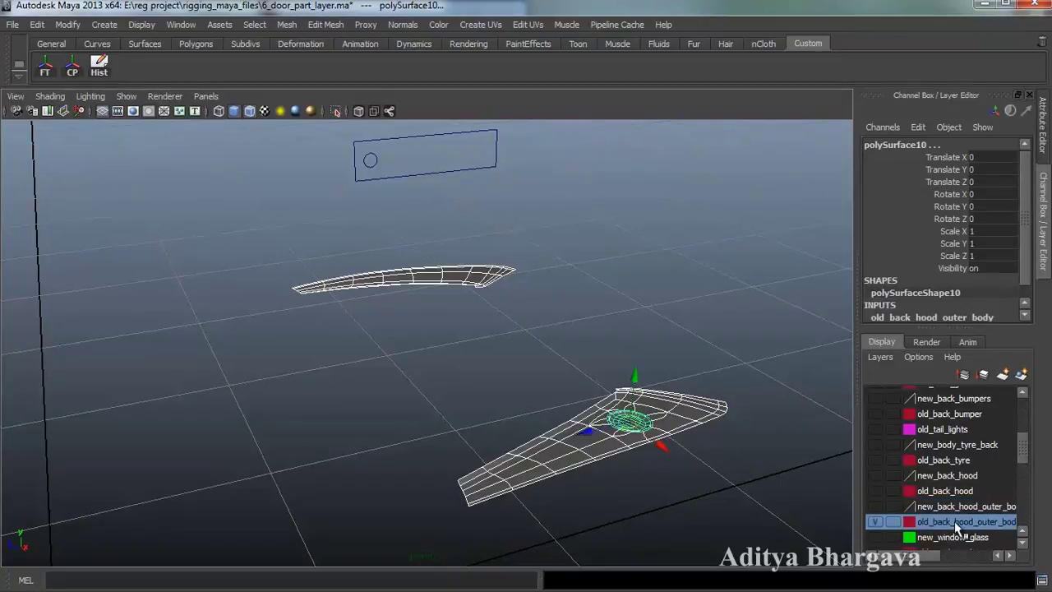
{"action": "right_click", "coordinate": [954, 522]}
{"action": "mouse_move", "coordinate": [945, 425]}
{"action": "left_click", "coordinate": [946, 380]}
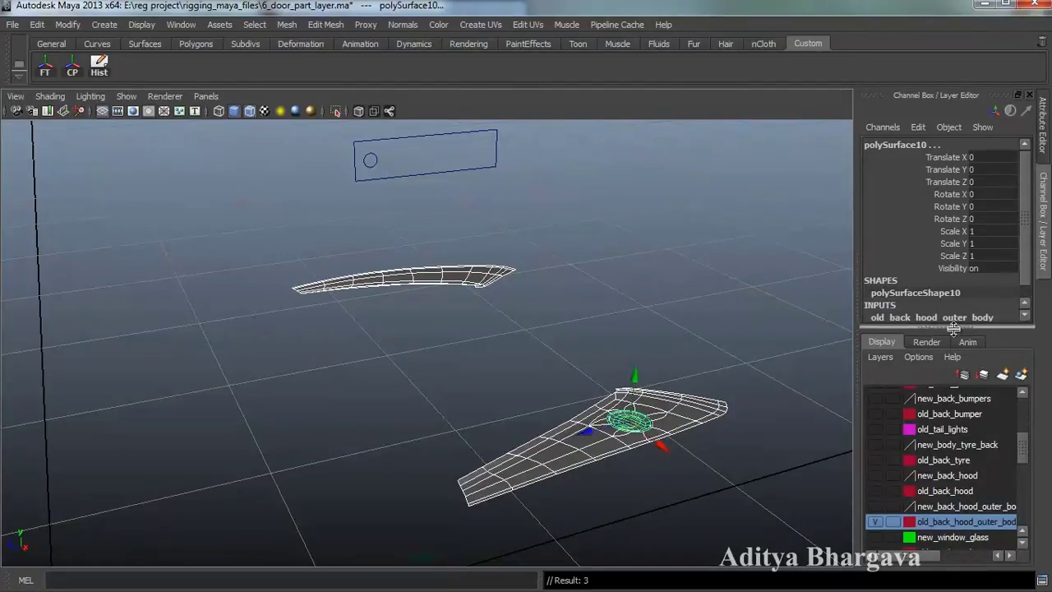
{"action": "scroll", "coordinate": [934, 506], "scroll_direction": "down", "scroll_amount": 1}
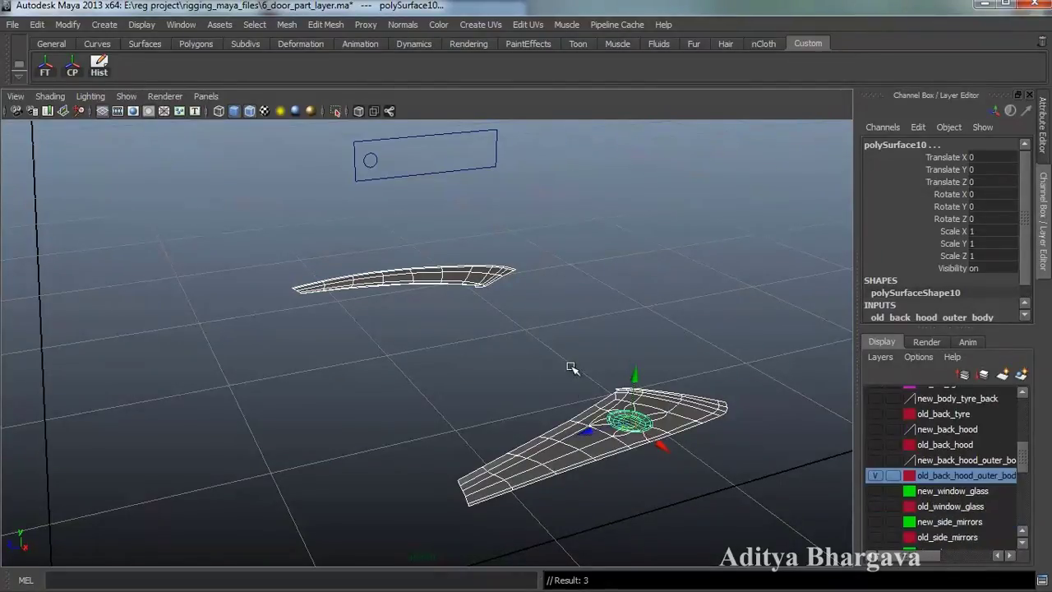
{"action": "right_click", "coordinate": [824, 1]}
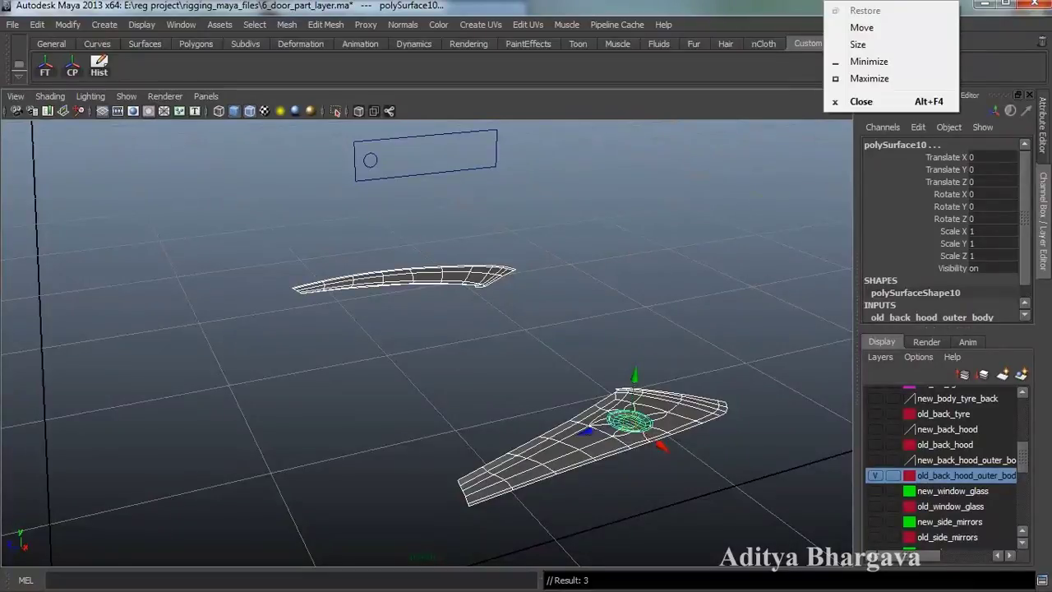
{"action": "left_click", "coordinate": [709, 321]}
Step: Show the new_back_hood_outer_body layer instead of the old one and combine its two front panels
{"action": "left_click_drag", "start_coordinate": [696, 340], "coordinate": [638, 394], "text": "alt"}
{"action": "left_click", "coordinate": [876, 476]}
{"action": "left_click", "coordinate": [875, 459]}
{"action": "left_click", "coordinate": [527, 429]}
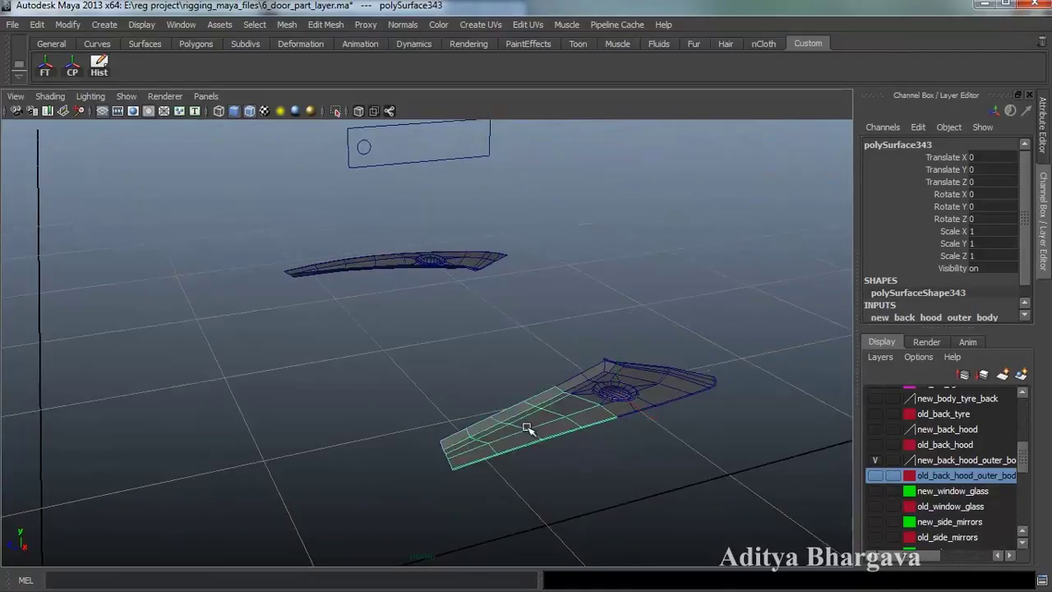
{"action": "left_click", "coordinate": [378, 262], "text": "shift"}
{"action": "right_click_drag", "start_coordinate": [404, 298], "coordinate": [388, 511], "text": "shift"}
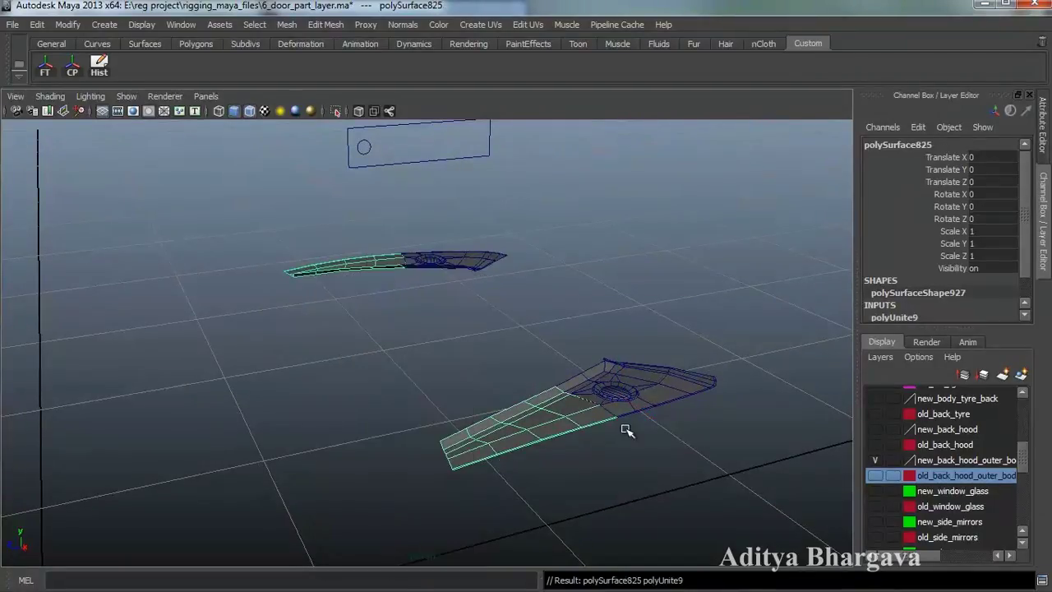
Step: Combine the two rear panels of the new back hood outer body, and likewise its two round caps
{"action": "left_click", "coordinate": [641, 377]}
{"action": "left_click", "coordinate": [436, 254], "text": "shift"}
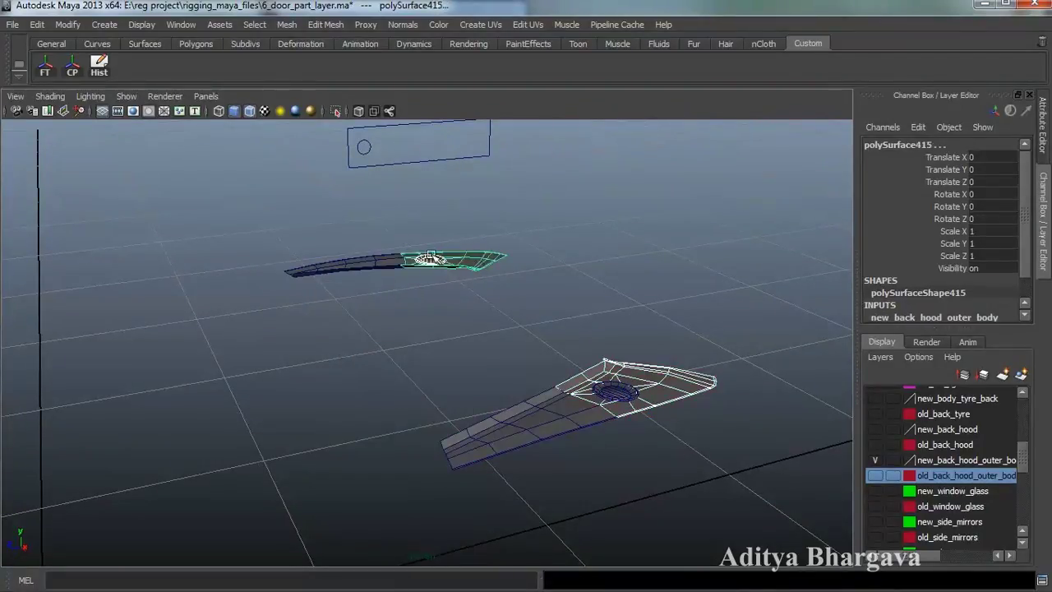
{"action": "right_click_drag", "start_coordinate": [528, 299], "coordinate": [507, 513], "text": "shift"}
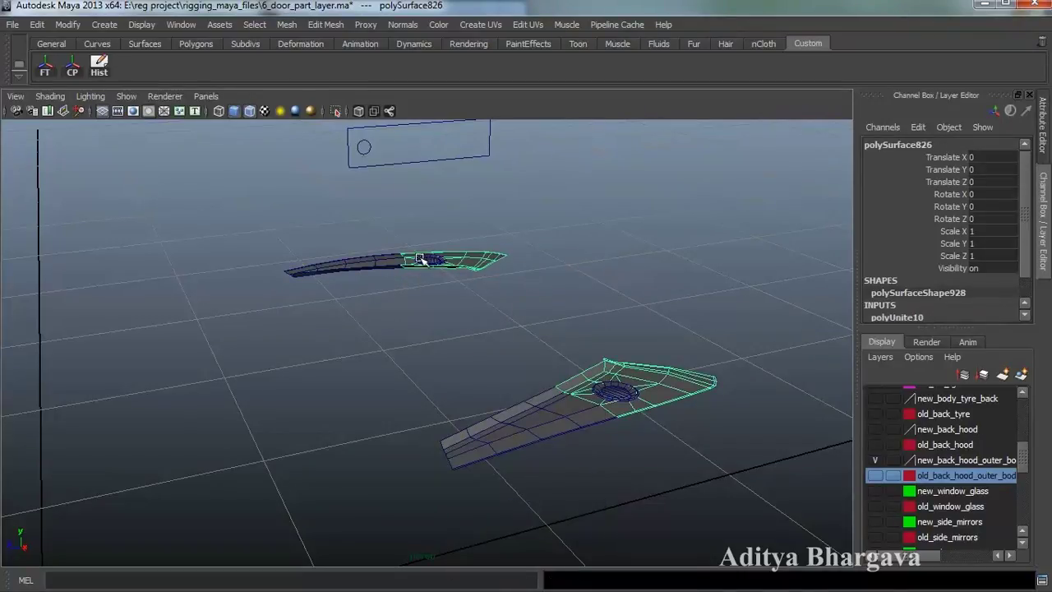
{"action": "left_click", "coordinate": [607, 388], "text": "shift"}
{"action": "right_click_drag", "start_coordinate": [669, 277], "coordinate": [681, 488], "text": "shift"}
Step: Delete history and centre pivots on all the new hood panels and caps, and add them to the new_back_hood_outer_body layer
{"action": "left_click_drag", "start_coordinate": [754, 249], "coordinate": [350, 480]}
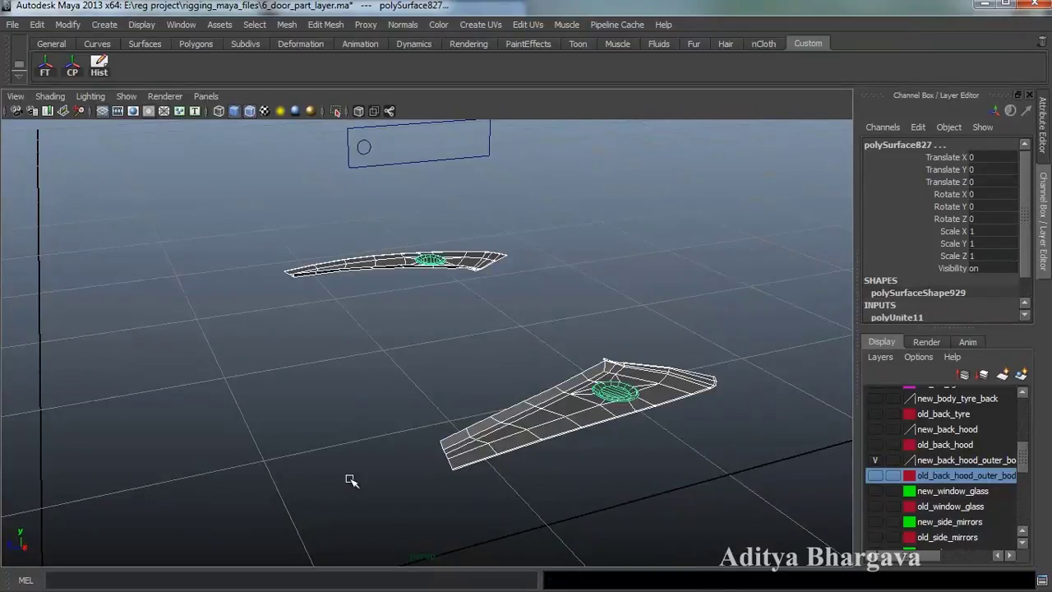
{"action": "left_click", "coordinate": [98, 65]}
{"action": "left_click", "coordinate": [73, 69]}
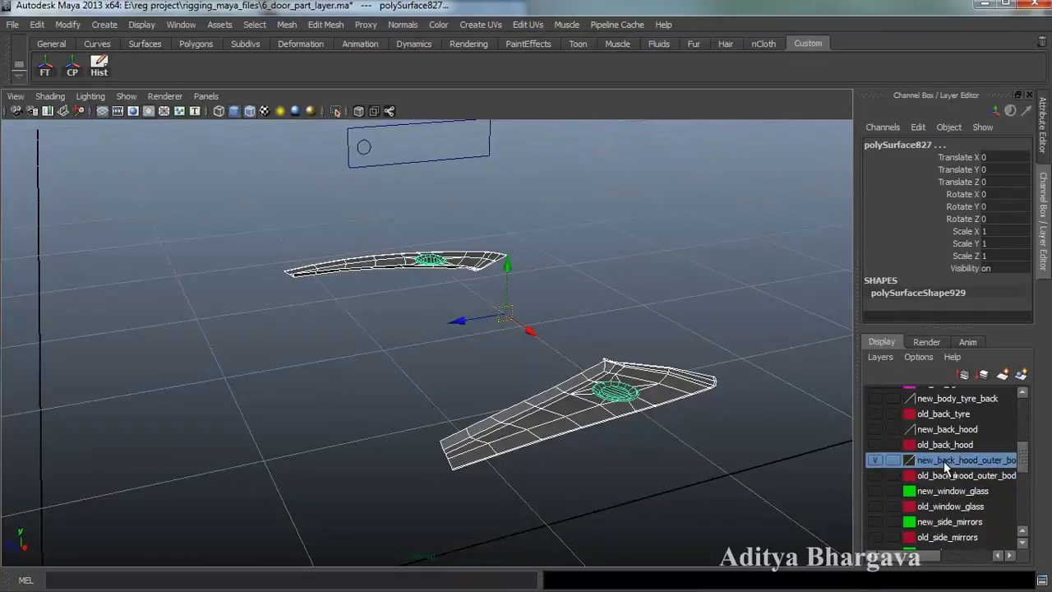
{"action": "right_click", "coordinate": [940, 461]}
{"action": "left_click", "coordinate": [940, 315]}
Step: Switch visibility from the new_back_hood_outer_body layer back to old_back_hood_outer_body and select its combined front panels
{"action": "left_click", "coordinate": [875, 461]}
{"action": "left_click", "coordinate": [875, 475]}
{"action": "left_click", "coordinate": [707, 400]}
{"action": "left_click", "coordinate": [554, 437]}
Step: Examine the old back hood outer panels together with their slider control from several angles
{"action": "scroll", "coordinate": [606, 461], "scroll_direction": "down", "scroll_amount": 8}
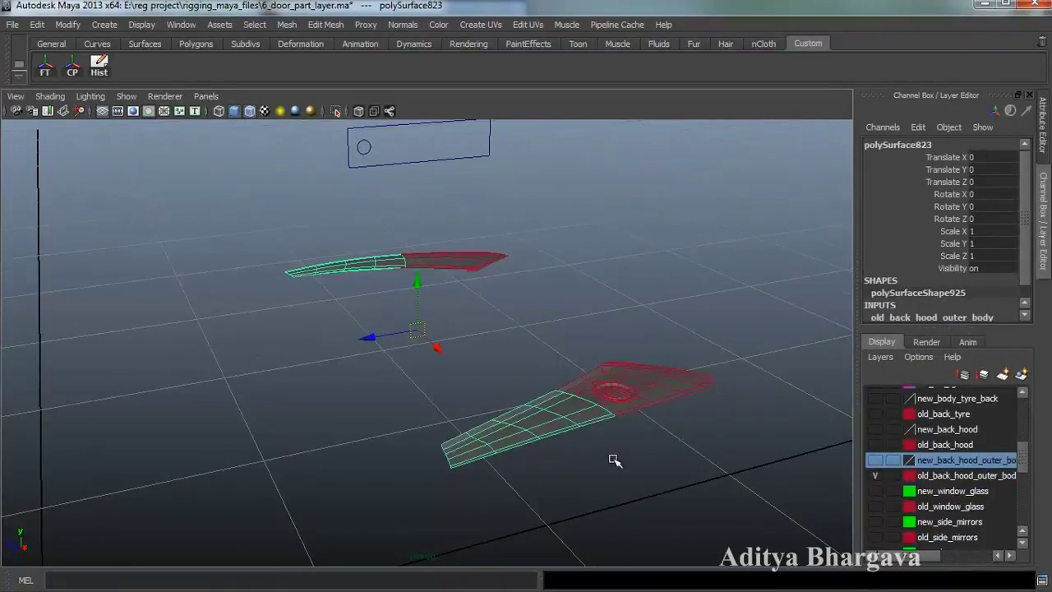
{"action": "scroll", "coordinate": [612, 442], "scroll_direction": "up", "scroll_amount": 5}
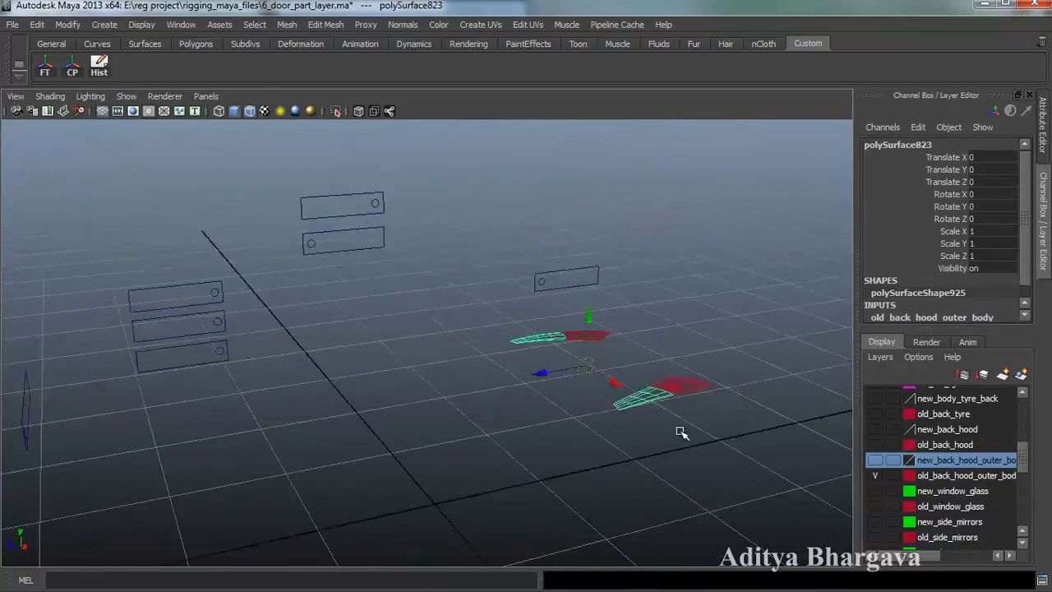
{"action": "left_click", "coordinate": [506, 290]}
{"action": "scroll", "coordinate": [679, 454], "scroll_direction": "up", "scroll_amount": 6}
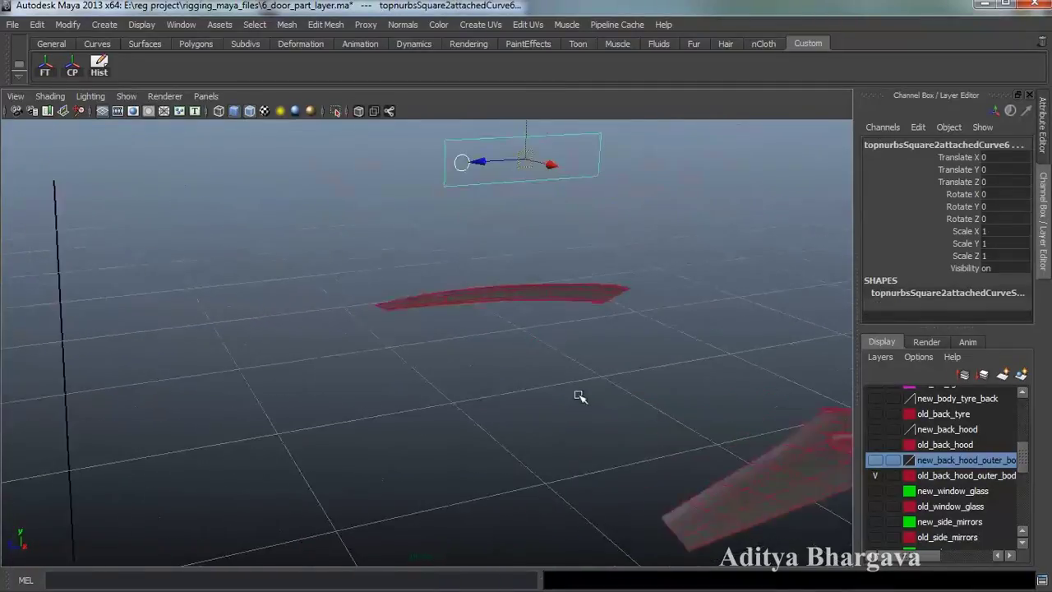
{"action": "left_click_drag", "start_coordinate": [522, 376], "coordinate": [522, 409], "text": "alt"}
{"action": "left_click", "coordinate": [540, 453]}
{"action": "left_click_drag", "start_coordinate": [521, 489], "coordinate": [554, 439], "text": "alt"}
{"action": "left_click", "coordinate": [554, 439]}
{"action": "mouse_move", "coordinate": [578, 506]}
{"action": "left_mouse_down", "text": "alt"}
{"action": "mouse_move", "coordinate": [594, 479]}
{"action": "mouse_move", "coordinate": [594, 501]}
{"action": "mouse_move", "coordinate": [589, 493]}
{"action": "left_mouse_up", "text": "alt"}
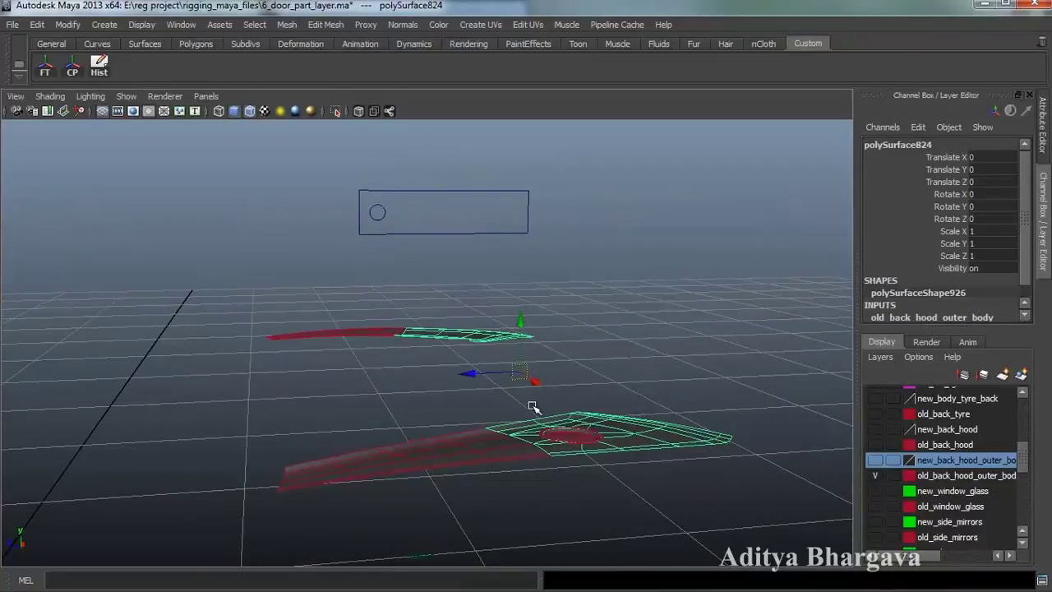
Step: Start Set Driven Key with the selected polySurface824 hood panels as the driven object
{"action": "left_click_drag", "start_coordinate": [539, 398], "coordinate": [539, 414], "text": "alt"}
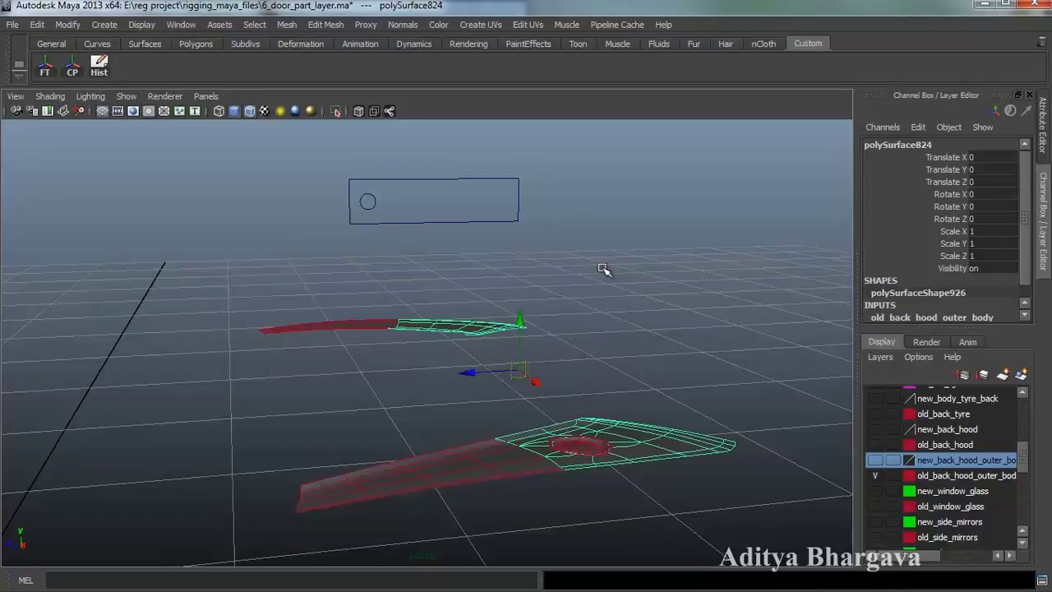
{"action": "key", "text": "space"}
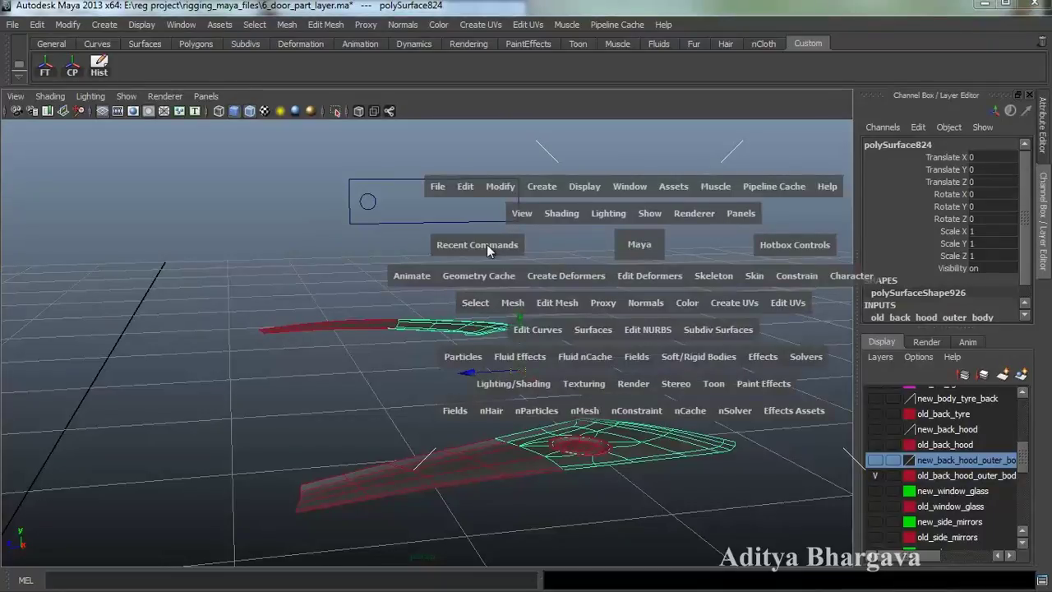
{"action": "left_click", "coordinate": [411, 276]}
{"action": "mouse_move", "coordinate": [444, 324]}
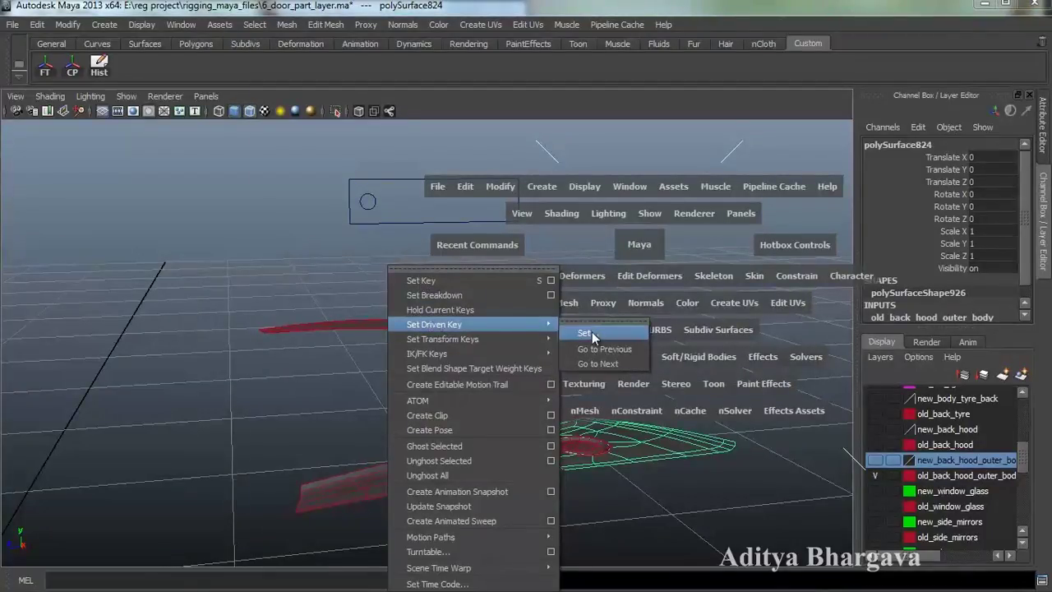
{"action": "left_click", "coordinate": [591, 333]}
{"action": "left_click_drag", "start_coordinate": [590, 374], "coordinate": [545, 293], "text": "alt"}
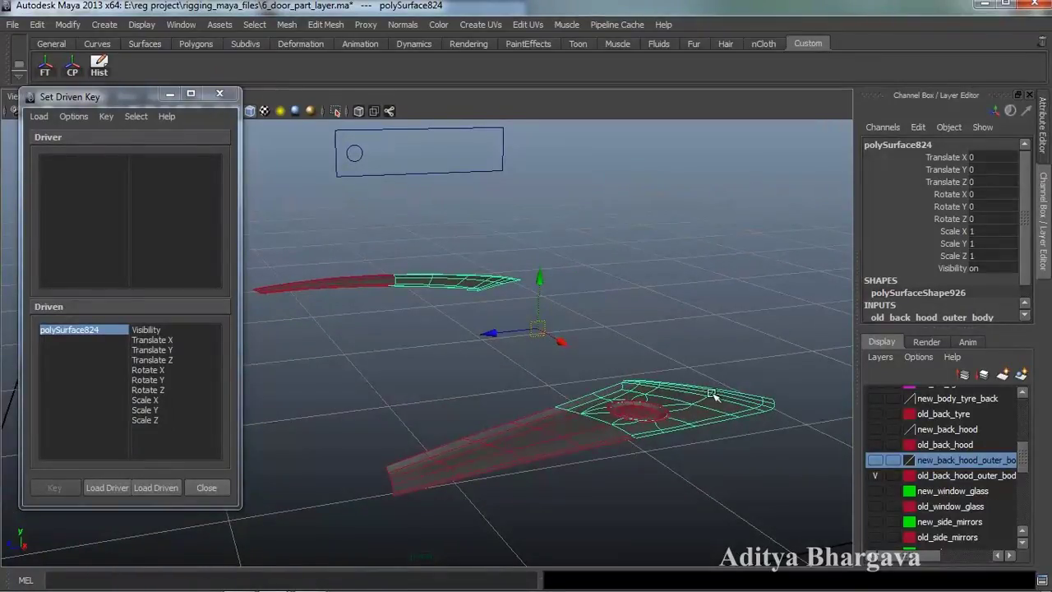
Step: Choose Translate Y and Translate Z of polySurface824 as the driven channels
{"action": "left_click", "coordinate": [197, 350]}
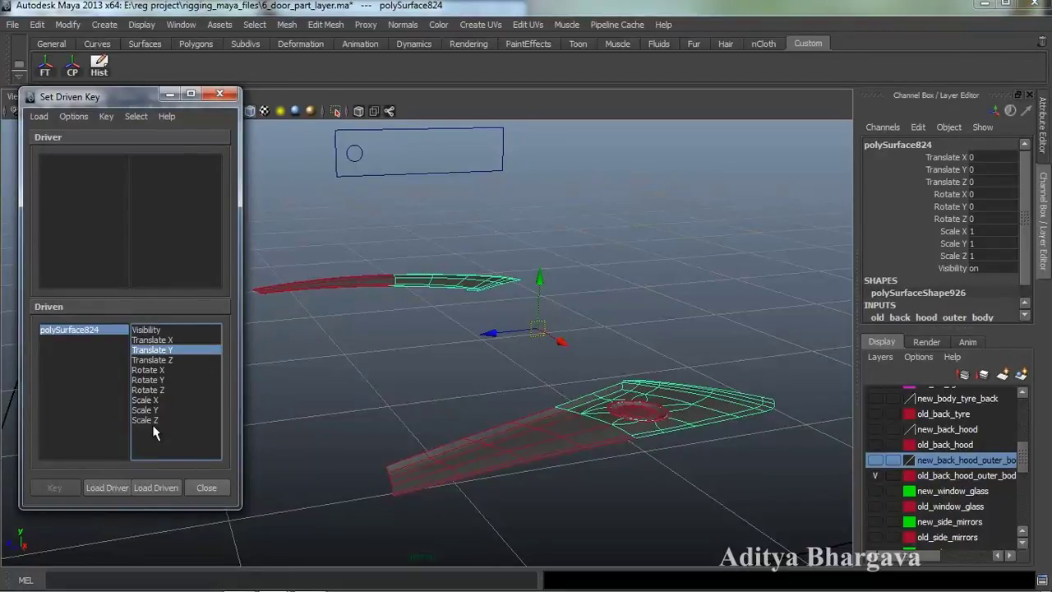
{"action": "left_click", "coordinate": [165, 390], "text": "ctrl"}
{"action": "left_click", "coordinate": [163, 391], "text": "ctrl"}
{"action": "left_click", "coordinate": [161, 420], "text": "ctrl"}
{"action": "left_click", "coordinate": [162, 391], "text": "ctrl"}
{"action": "left_click", "coordinate": [163, 422], "text": "ctrl"}
{"action": "left_click", "coordinate": [164, 391], "text": "ctrl"}
{"action": "left_click", "coordinate": [173, 360], "text": "ctrl"}
Step: Load the slider circle as driver with Translate Z and key the polySurface824 panels' starting position
{"action": "left_click", "coordinate": [356, 156]}
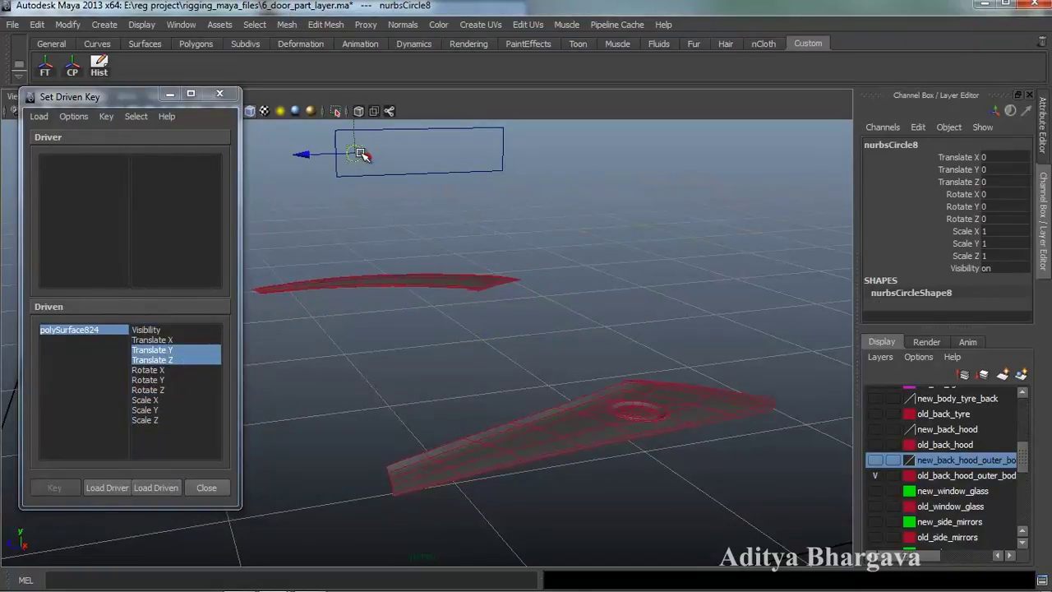
{"action": "left_click", "coordinate": [107, 487]}
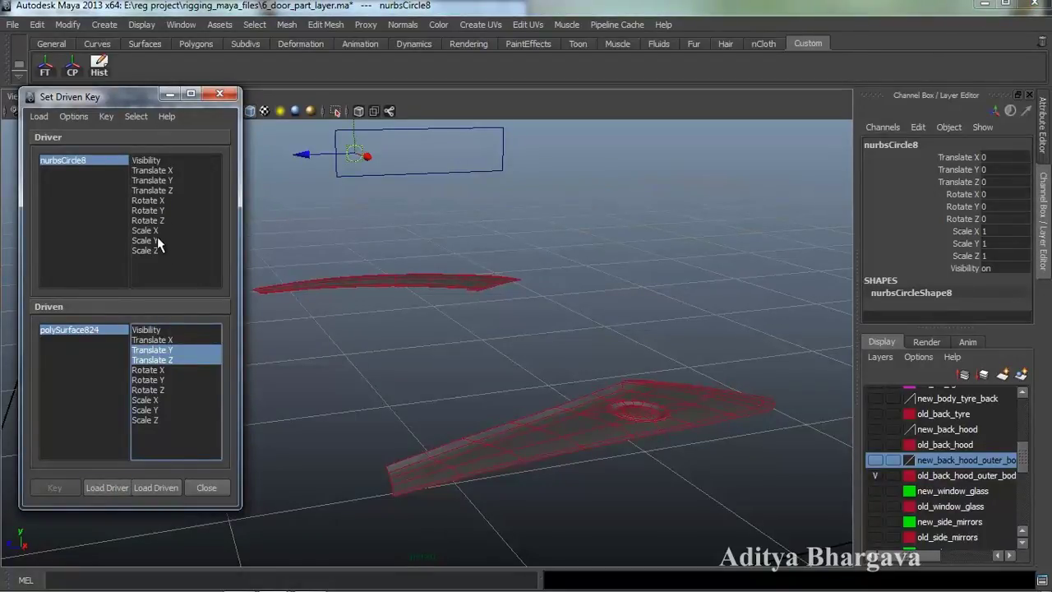
{"action": "left_click", "coordinate": [156, 190]}
{"action": "left_click_drag", "start_coordinate": [343, 268], "coordinate": [415, 332], "text": "alt"}
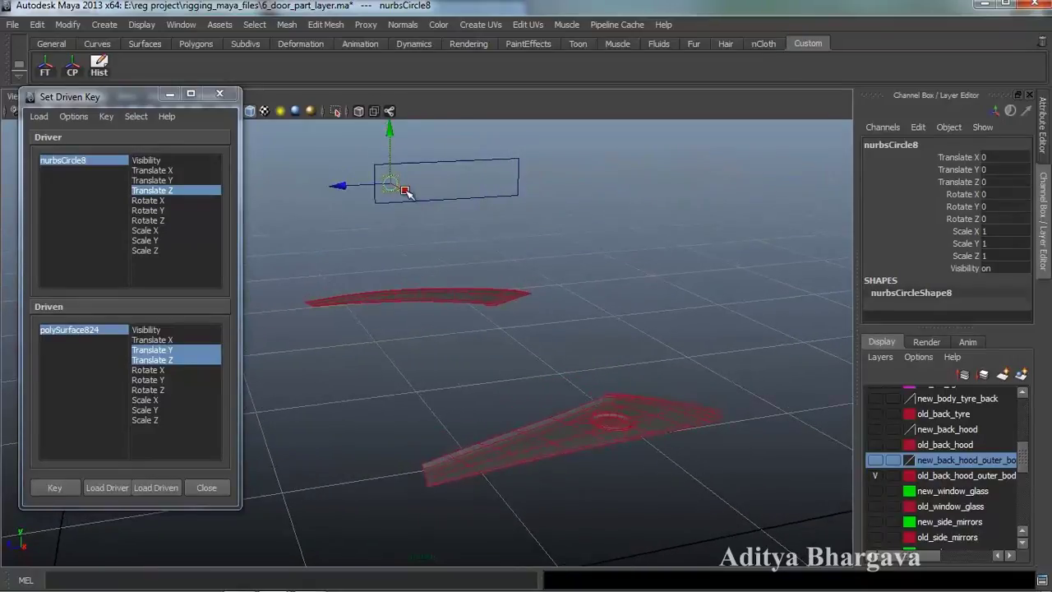
{"action": "left_click_drag", "start_coordinate": [441, 275], "coordinate": [442, 274], "text": "alt"}
{"action": "left_click", "coordinate": [72, 487]}
{"action": "left_click_drag", "start_coordinate": [411, 446], "coordinate": [483, 423], "text": "alt"}
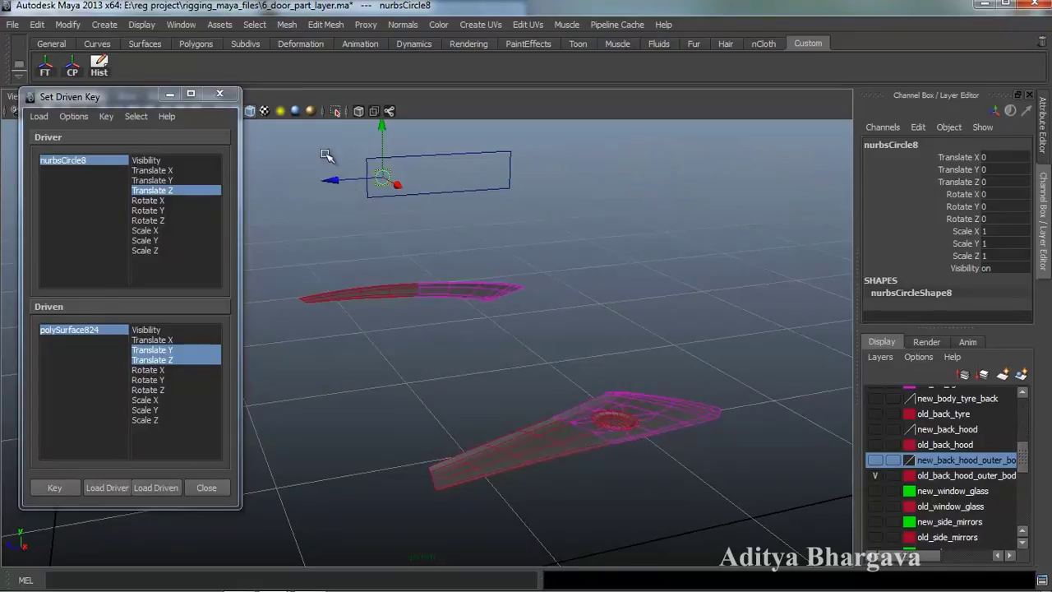
Step: Advance the slider circle, move the polySurface824 panels to Translate Y about 0.051 and Translate Z about -0.028, and key them
{"action": "left_click_drag", "start_coordinate": [332, 179], "coordinate": [366, 182]}
{"action": "left_click_drag", "start_coordinate": [386, 249], "coordinate": [401, 267], "text": "alt"}
{"action": "left_click", "coordinate": [88, 330]}
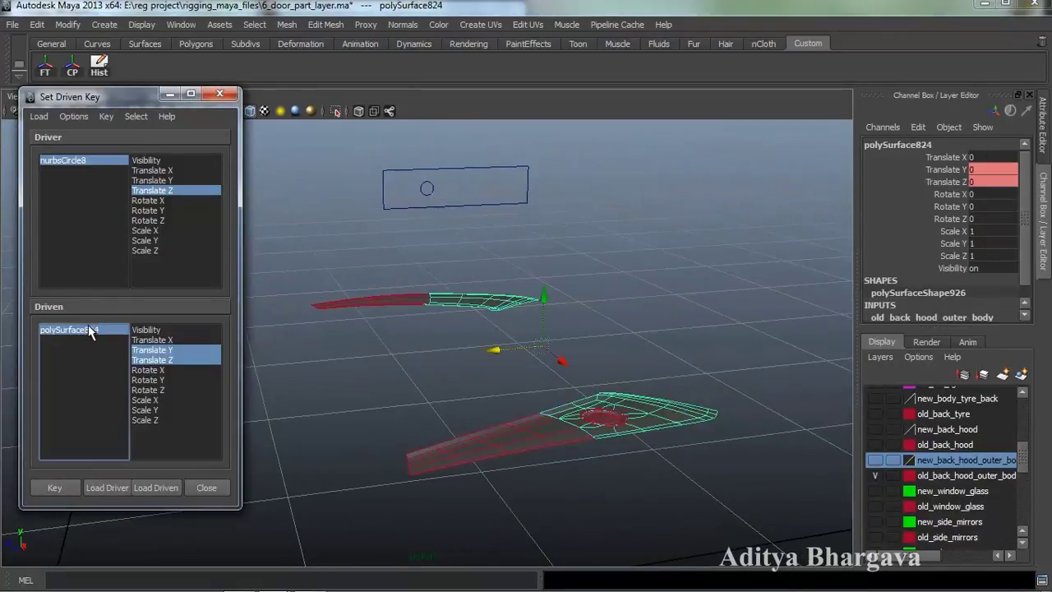
{"action": "left_click_drag", "start_coordinate": [605, 342], "coordinate": [551, 293], "text": "alt"}
{"action": "left_click_drag", "start_coordinate": [535, 348], "coordinate": [468, 346], "text": "alt"}
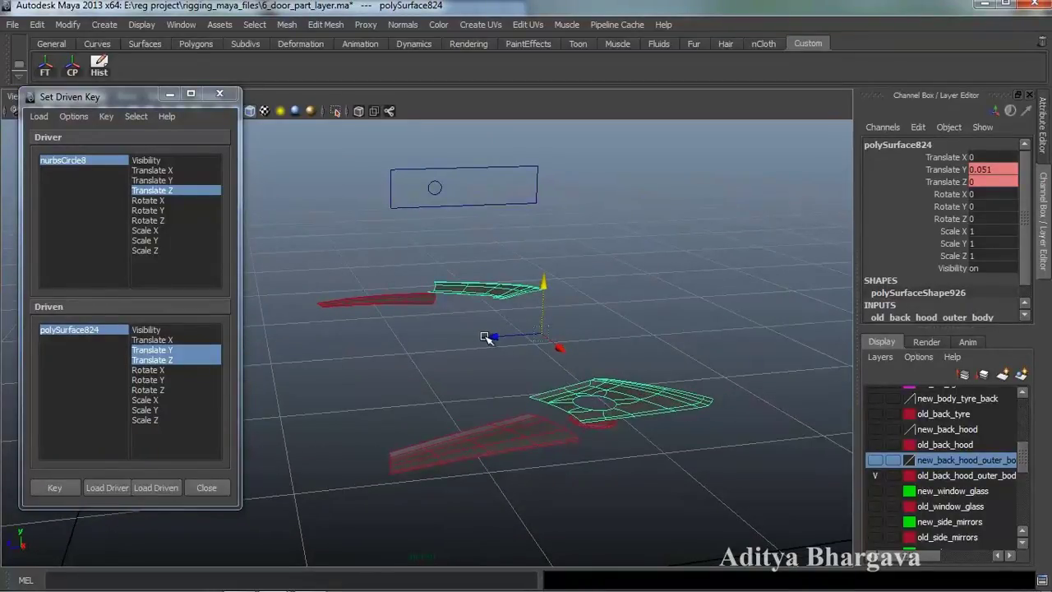
{"action": "left_click_drag", "start_coordinate": [487, 336], "coordinate": [497, 371]}
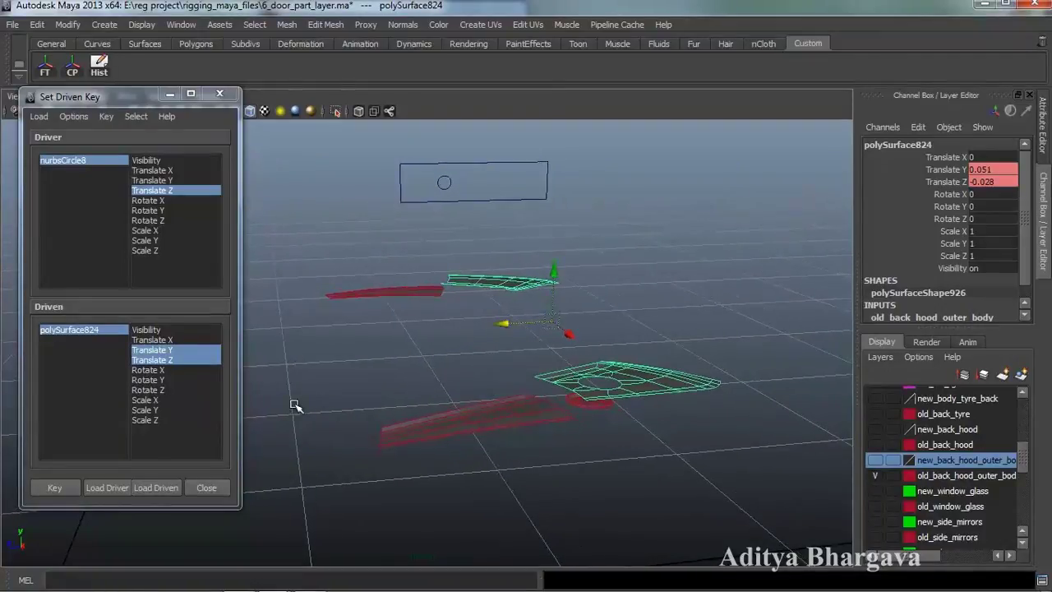
{"action": "left_click", "coordinate": [70, 489]}
Step: Scrub the slider circle along Z to test the keyed panels, returning it to Translate Z 0
{"action": "left_click_drag", "start_coordinate": [458, 434], "coordinate": [451, 437], "text": "alt"}
{"action": "left_click", "coordinate": [462, 168]}
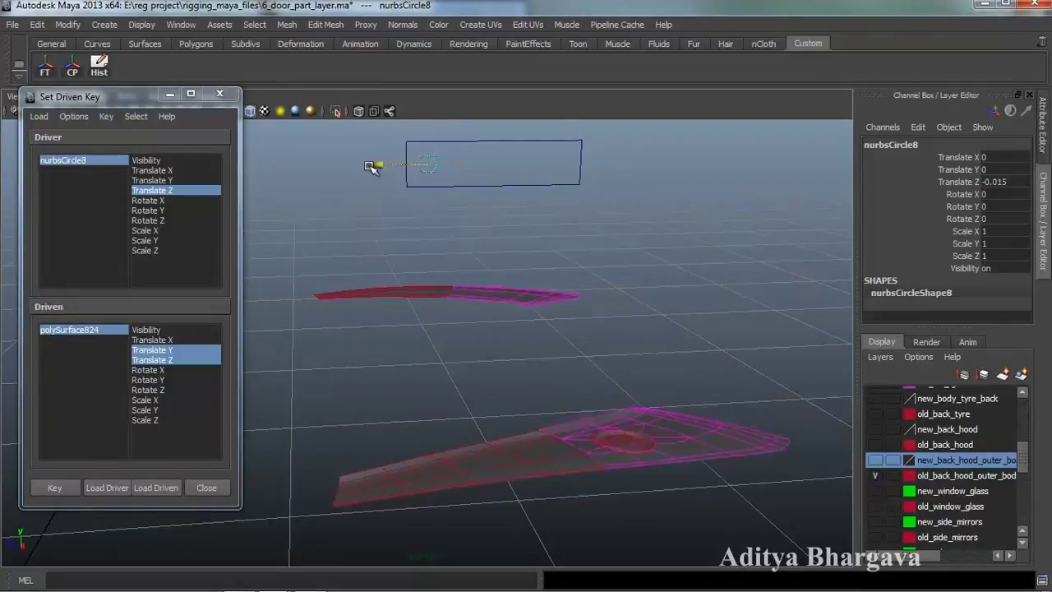
{"action": "middle_click_drag", "start_coordinate": [345, 169], "coordinate": [392, 167]}
{"action": "left_click_drag", "start_coordinate": [299, 216], "coordinate": [394, 290], "text": "alt"}
{"action": "left_click", "coordinate": [542, 283]}
{"action": "left_click_drag", "start_coordinate": [535, 296], "coordinate": [490, 272], "text": "alt"}
{"action": "left_click_drag", "start_coordinate": [411, 332], "coordinate": [448, 402], "text": "alt"}
Step: Load the polySurface823 hood panels as the driven object, keeping the slider circle as driver
{"action": "left_click", "coordinate": [498, 464]}
{"action": "left_click_drag", "start_coordinate": [498, 465], "coordinate": [408, 403], "text": "alt"}
{"action": "left_click", "coordinate": [173, 489]}
{"action": "left_click_drag", "start_coordinate": [410, 439], "coordinate": [422, 416], "text": "alt"}
{"action": "left_click", "coordinate": [427, 153]}
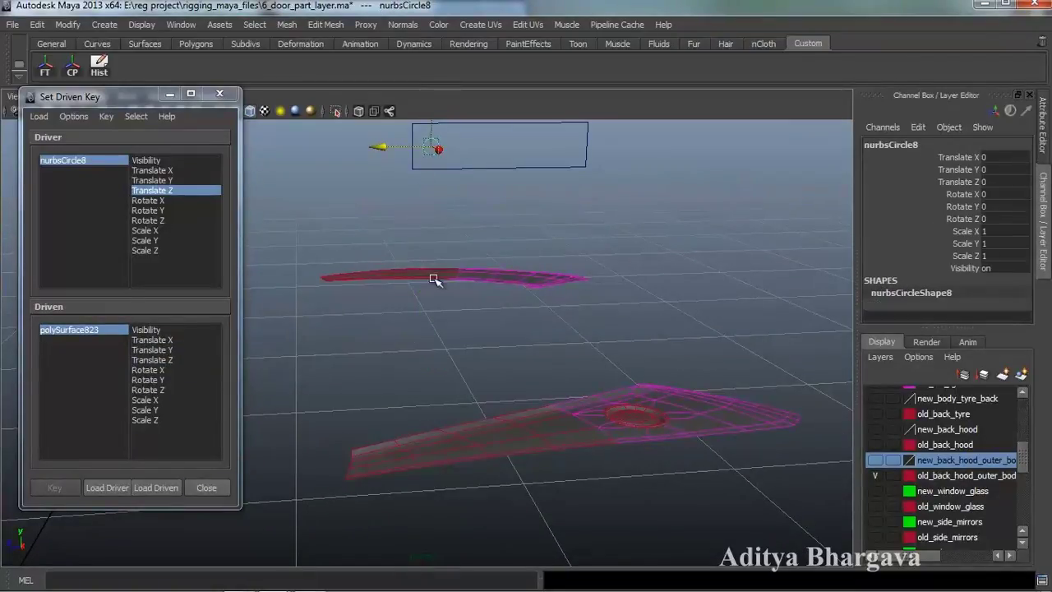
{"action": "left_click", "coordinate": [428, 434]}
{"action": "left_click_drag", "start_coordinate": [450, 364], "coordinate": [487, 315], "text": "alt"}
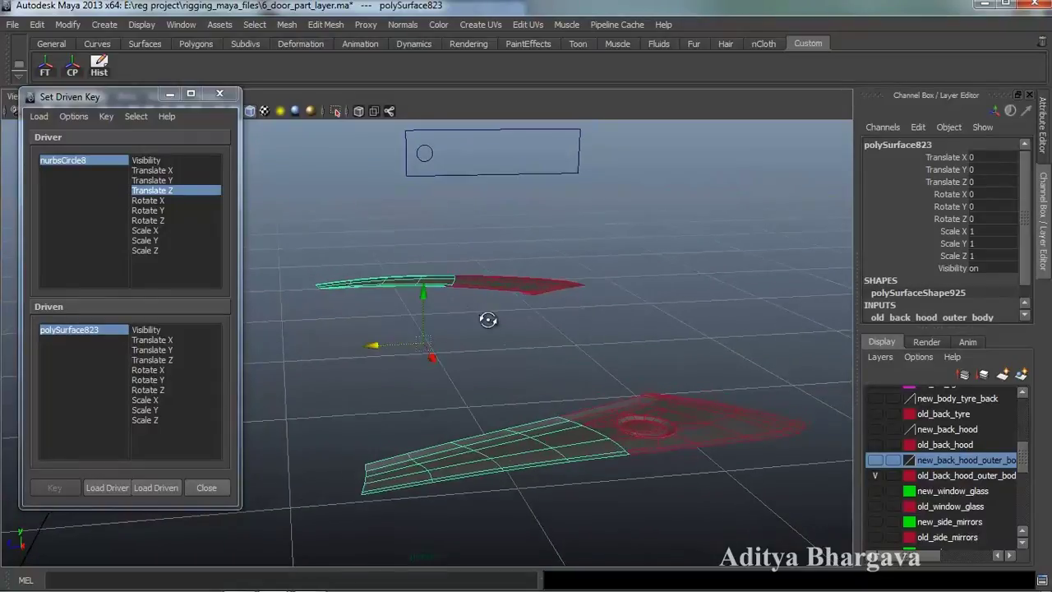
Step: Key Translate Y and Translate Z of the polySurface823 panels at the slider's starting position
{"action": "left_click", "coordinate": [427, 156]}
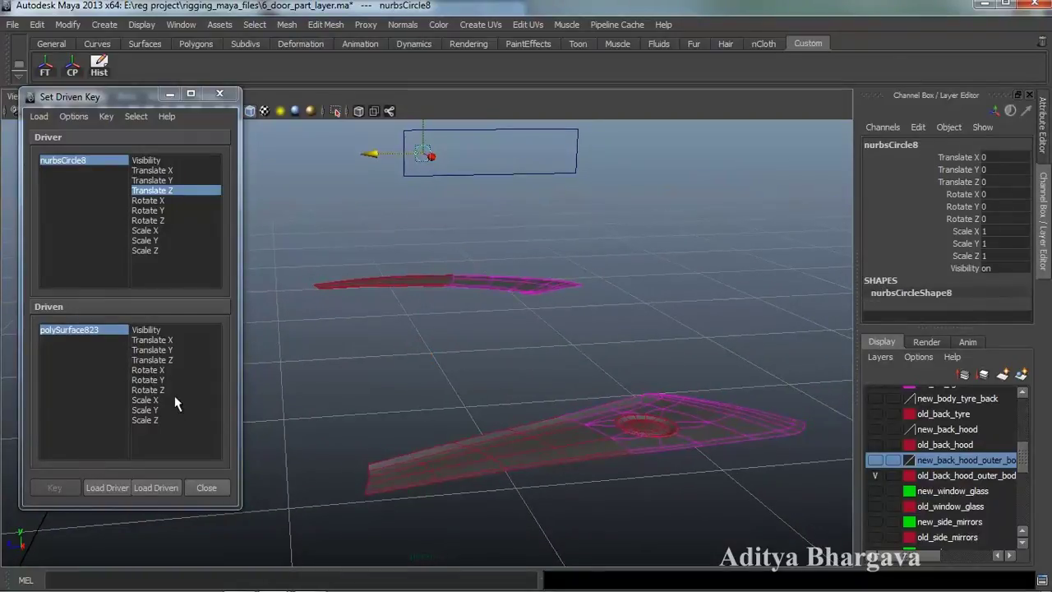
{"action": "left_click_drag", "start_coordinate": [528, 331], "coordinate": [470, 372], "text": "alt"}
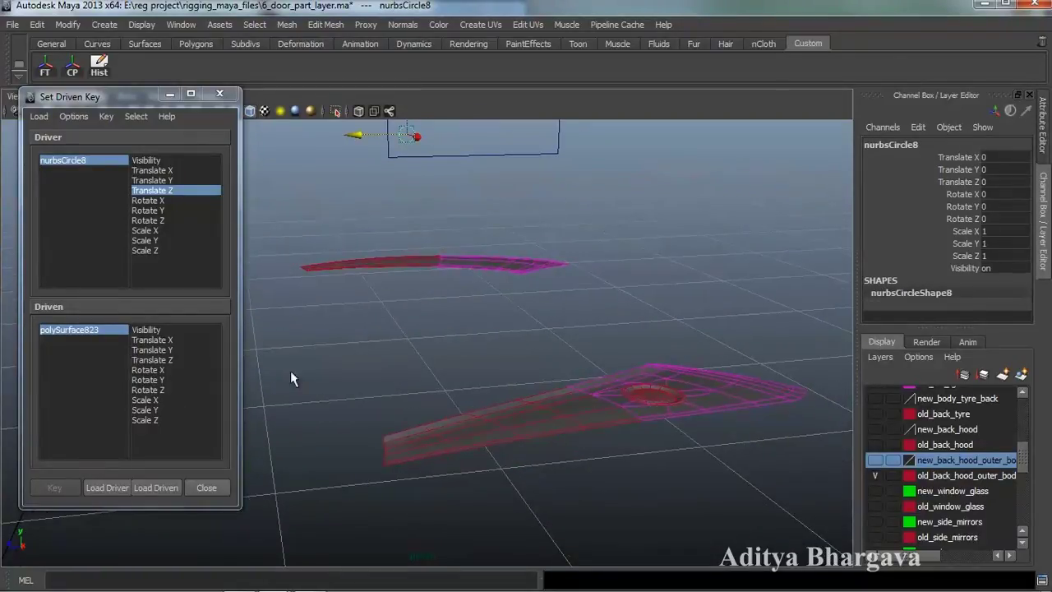
{"action": "left_click", "coordinate": [475, 438]}
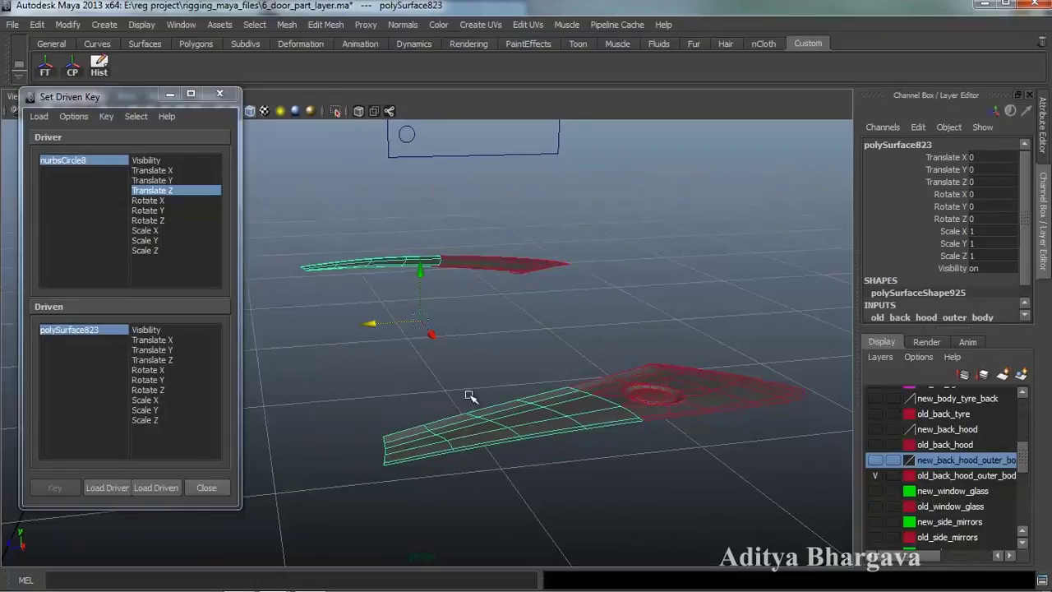
{"action": "left_click", "coordinate": [169, 351]}
{"action": "left_click", "coordinate": [170, 361], "text": "ctrl"}
{"action": "left_click", "coordinate": [54, 487]}
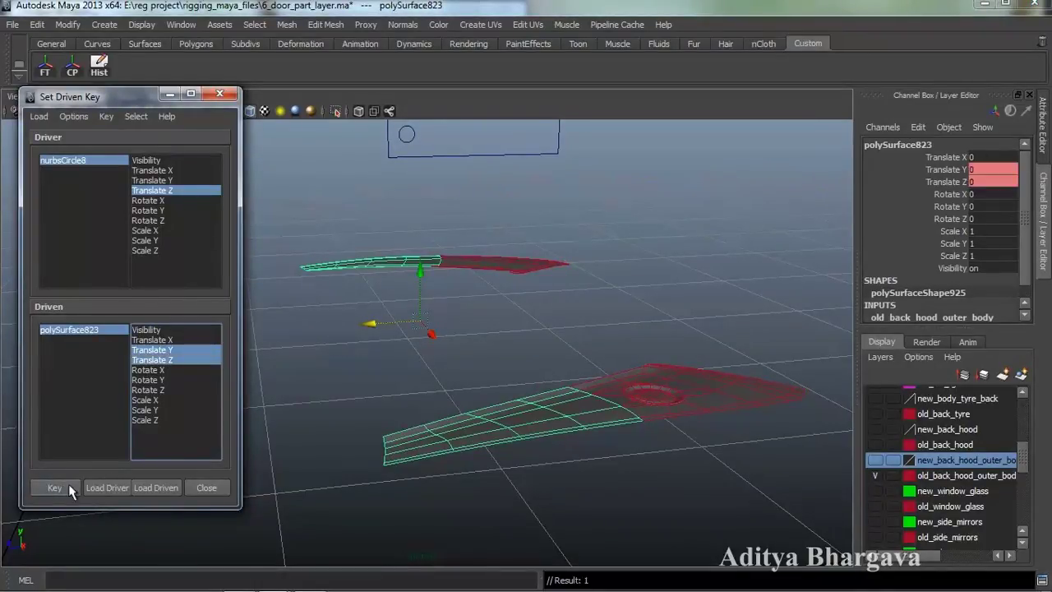
Step: Move the slider circle to Translate Z about -0.253 and reselect the polySurface823 panels
{"action": "left_click", "coordinate": [413, 137]}
{"action": "left_click_drag", "start_coordinate": [348, 134], "coordinate": [390, 143]}
{"action": "left_click", "coordinate": [412, 257]}
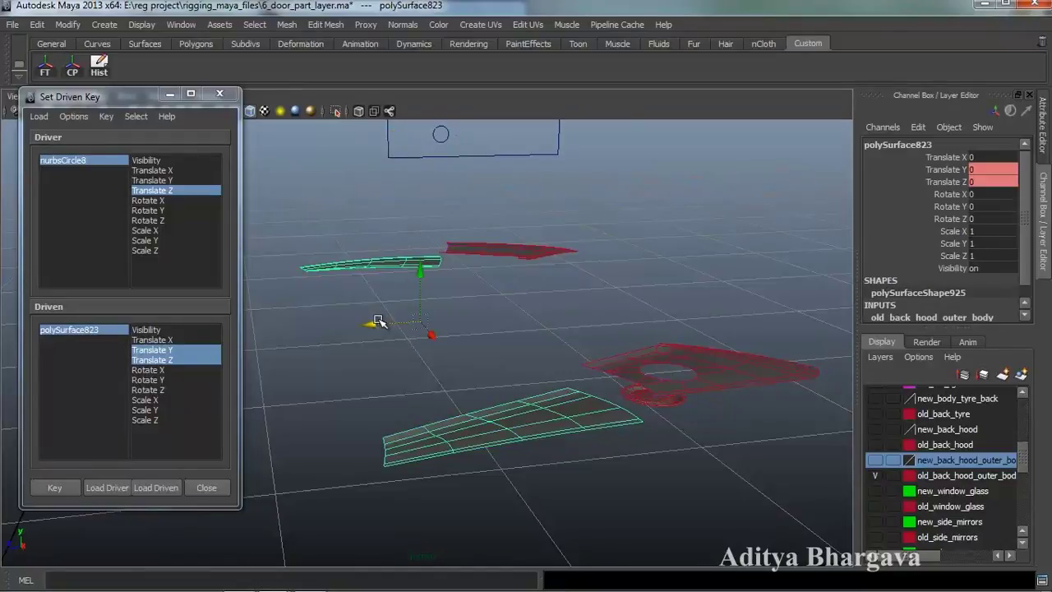
{"action": "mouse_move", "coordinate": [398, 332]}
{"action": "left_mouse_down", "text": "alt"}
{"action": "mouse_move", "coordinate": [403, 317]}
{"action": "mouse_move", "coordinate": [399, 332]}
{"action": "left_mouse_up", "text": "alt"}
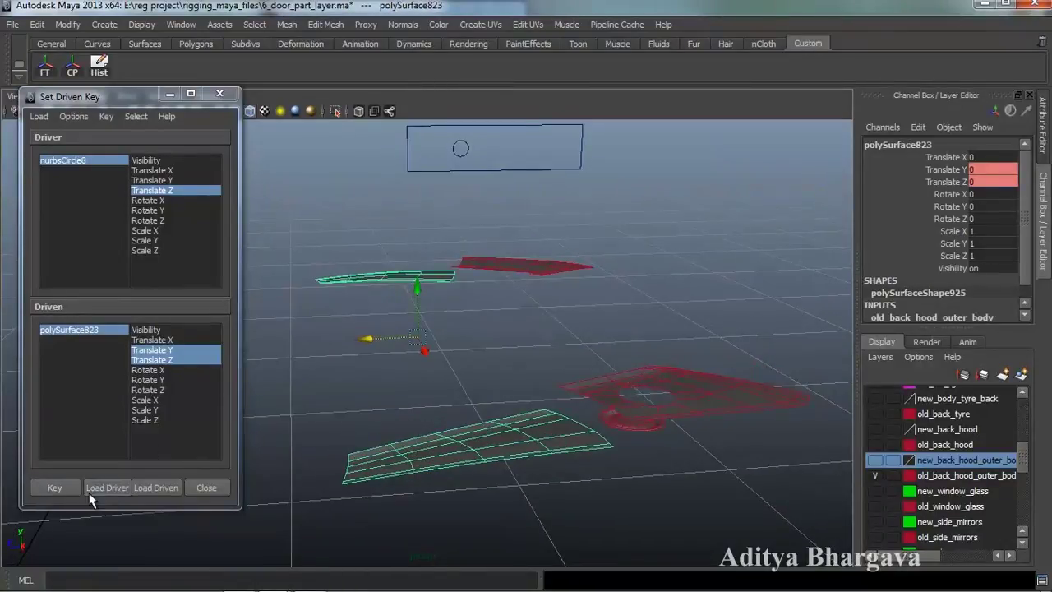
{"action": "left_click_drag", "start_coordinate": [493, 325], "coordinate": [512, 312], "text": "alt"}
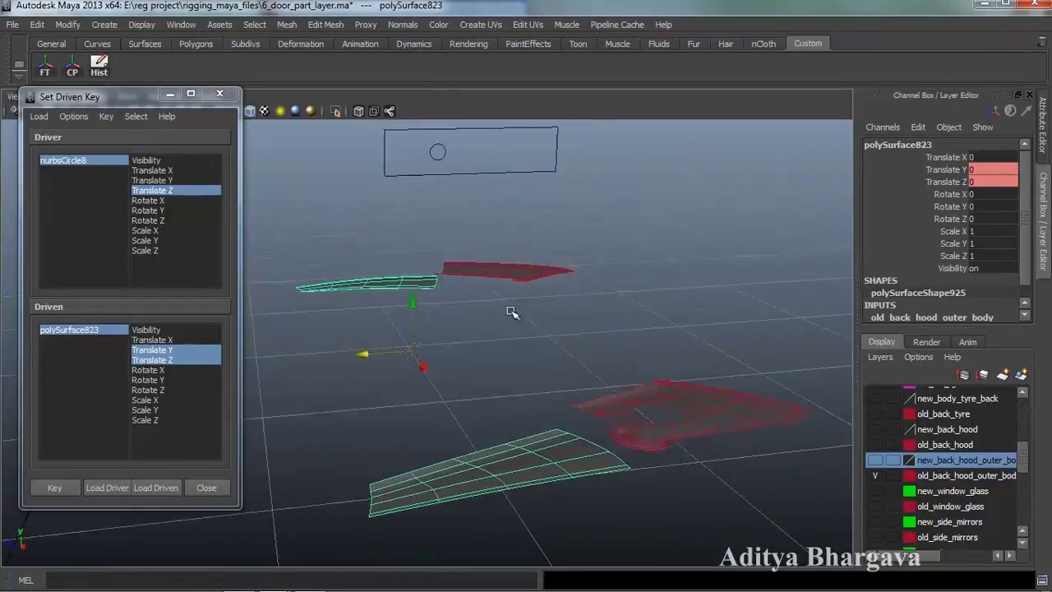
{"action": "left_click", "coordinate": [442, 158]}
{"action": "left_click_drag", "start_coordinate": [386, 154], "coordinate": [415, 161]}
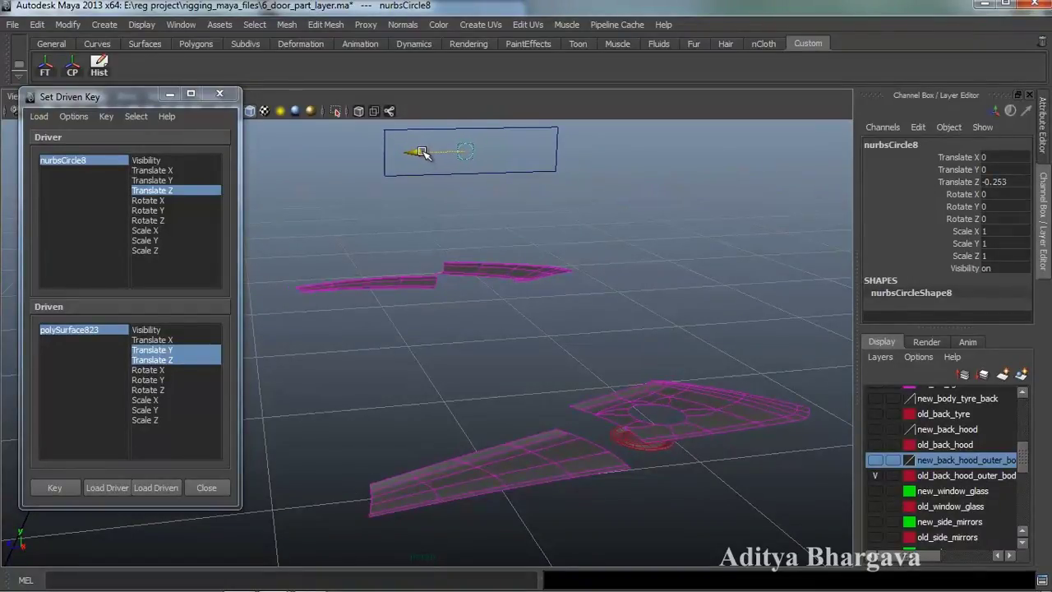
{"action": "left_click", "coordinate": [99, 330]}
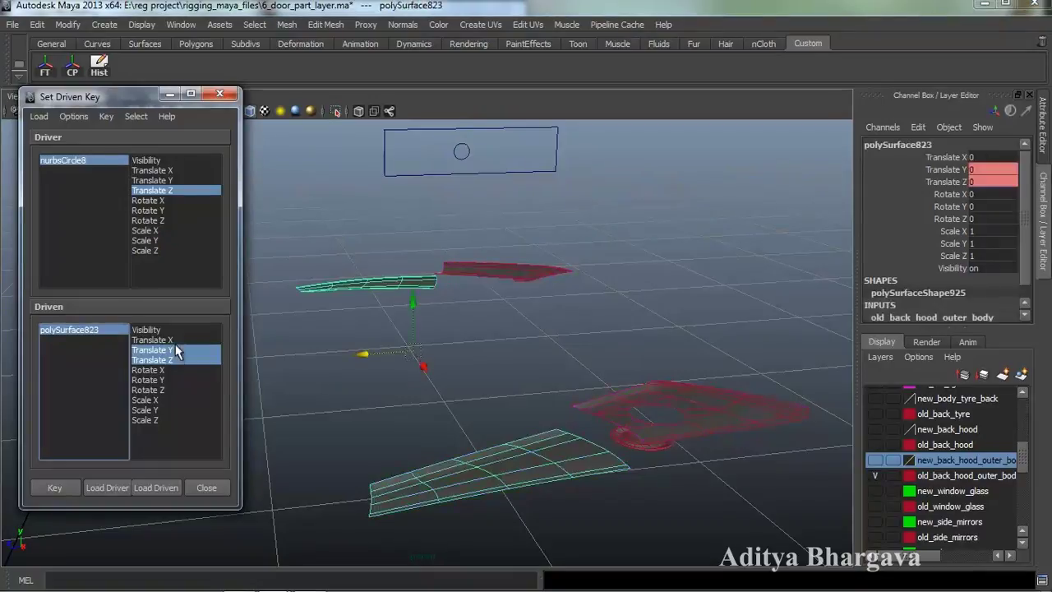
Step: Adjust the polySurface823 panels in Y, shift them to Translate Z about -0.462 beneath the other panels, and key that position
{"action": "left_click_drag", "start_coordinate": [278, 407], "coordinate": [285, 379], "text": "alt"}
{"action": "mouse_move", "coordinate": [405, 303]}
{"action": "left_mouse_down"}
{"action": "mouse_move", "coordinate": [406, 287]}
{"action": "mouse_move", "coordinate": [398, 329]}
{"action": "mouse_move", "coordinate": [399, 320]}
{"action": "left_mouse_up"}
{"action": "left_click_drag", "start_coordinate": [403, 282], "coordinate": [423, 372]}
{"action": "left_click_drag", "start_coordinate": [362, 338], "coordinate": [439, 349]}
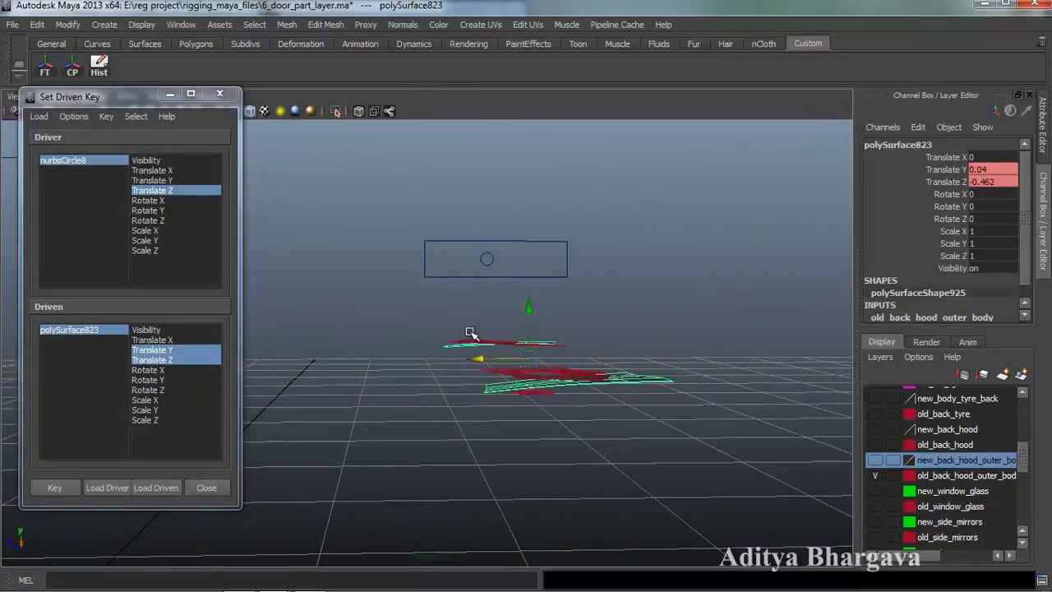
{"action": "left_click_drag", "start_coordinate": [527, 307], "coordinate": [506, 464]}
{"action": "left_click", "coordinate": [588, 431]}
{"action": "left_click_drag", "start_coordinate": [589, 431], "coordinate": [477, 430], "text": "alt"}
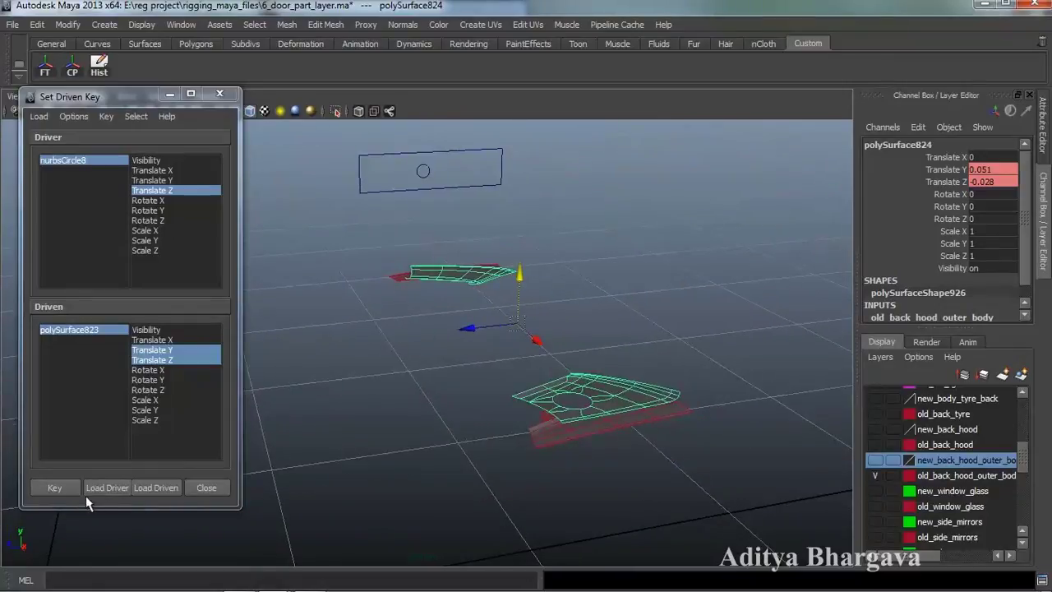
{"action": "left_click_drag", "start_coordinate": [364, 456], "coordinate": [448, 441], "text": "alt"}
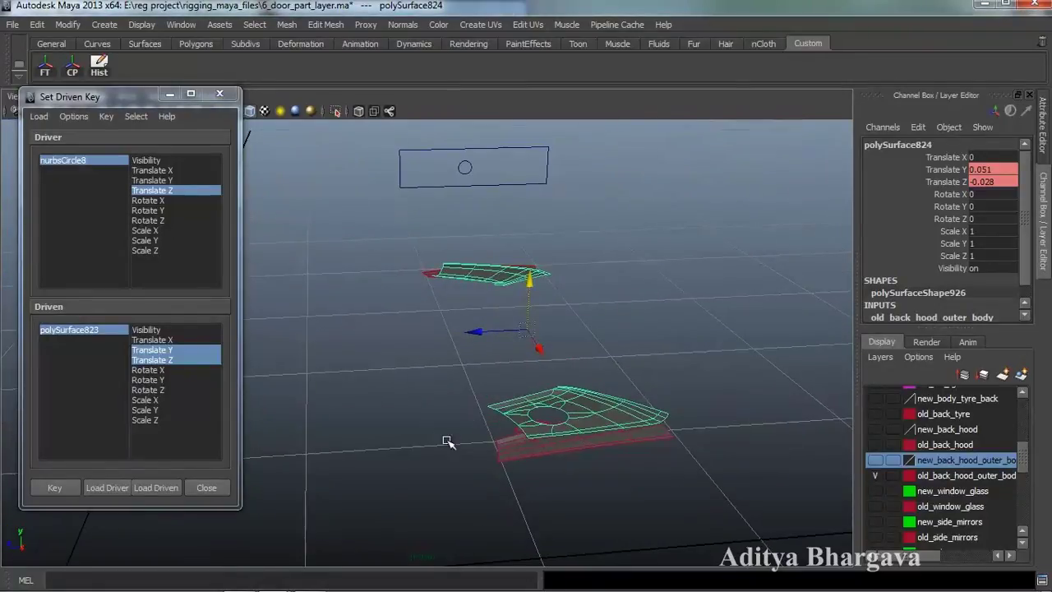
Step: Advance the slider circle to Translate Z about -0.374 and load both hood panel objects as driven on Translate Y
{"action": "left_click", "coordinate": [466, 174]}
{"action": "left_click_drag", "start_coordinate": [418, 170], "coordinate": [371, 282]}
{"action": "left_click_drag", "start_coordinate": [530, 249], "coordinate": [483, 404]}
{"action": "left_click", "coordinate": [167, 486]}
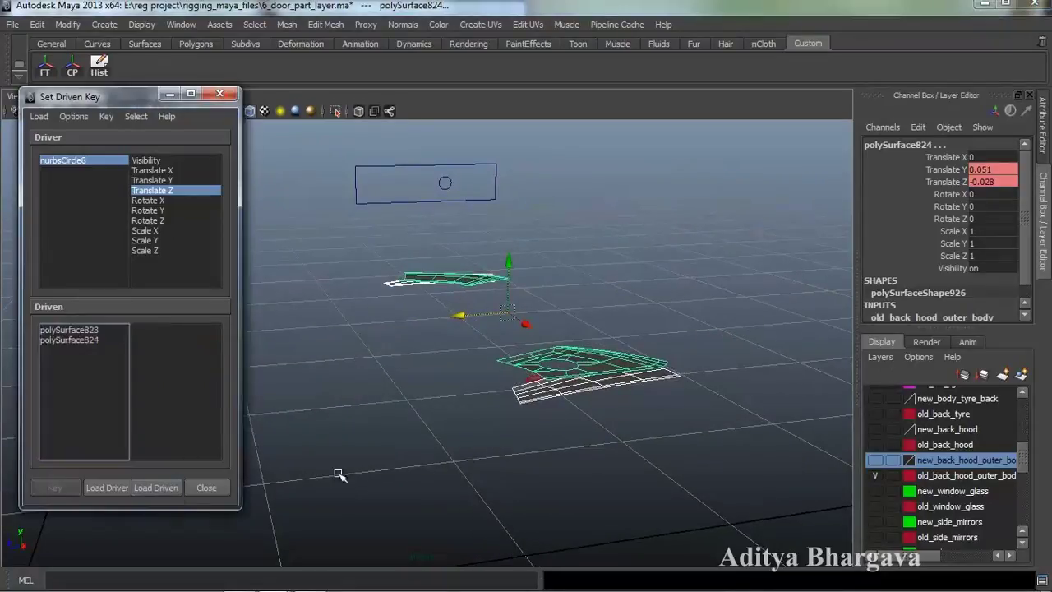
{"action": "left_click_drag", "start_coordinate": [82, 329], "coordinate": [82, 341]}
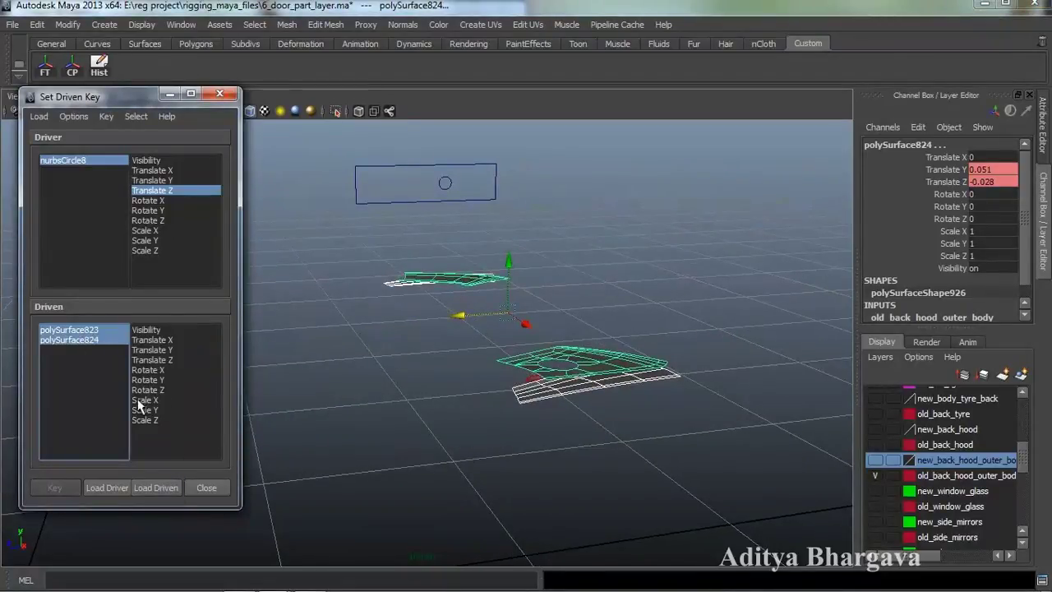
{"action": "left_click", "coordinate": [152, 350]}
Step: Lower both hood panel objects together, bringing polySurface824 to Translate Y about -0.001, and key their Translate Y
{"action": "left_click_drag", "start_coordinate": [444, 321], "coordinate": [455, 291], "text": "alt"}
{"action": "left_click", "coordinate": [483, 220]}
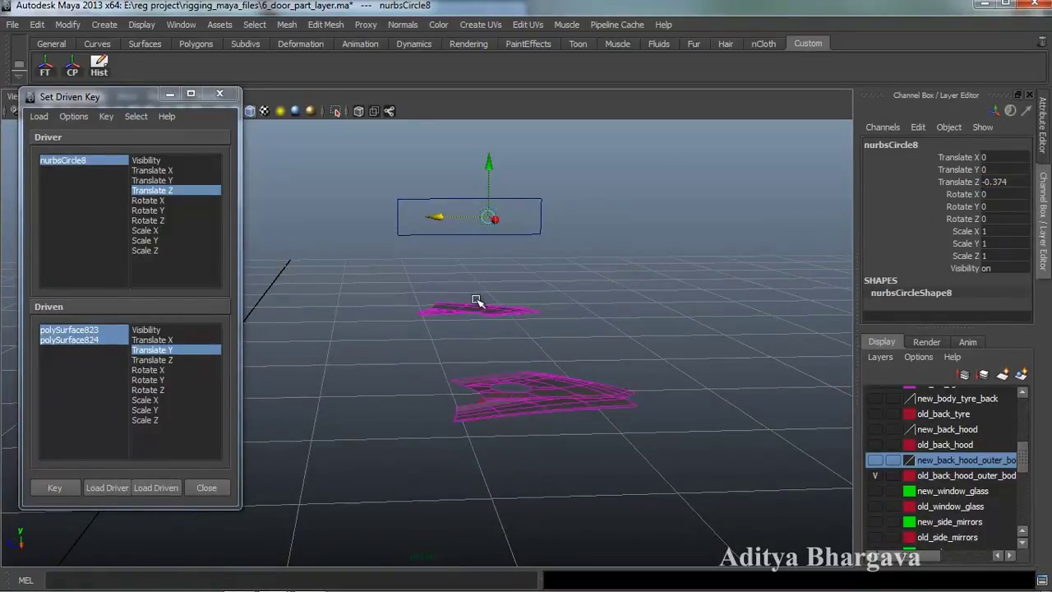
{"action": "left_click", "coordinate": [83, 335]}
{"action": "left_click", "coordinate": [150, 352]}
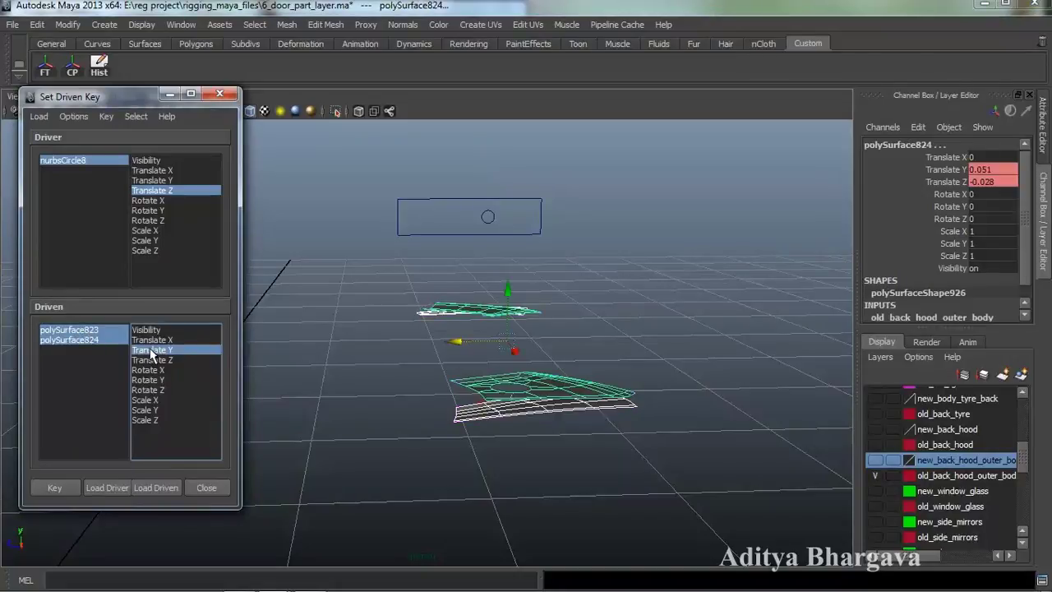
{"action": "left_click_drag", "start_coordinate": [510, 295], "coordinate": [448, 350]}
{"action": "left_click", "coordinate": [72, 490]}
Step: Slide the circle back to Translate Z about -0.225 to test the keyed motion, and select the polySurface823 panels
{"action": "left_click_drag", "start_coordinate": [539, 483], "coordinate": [461, 430], "text": "alt"}
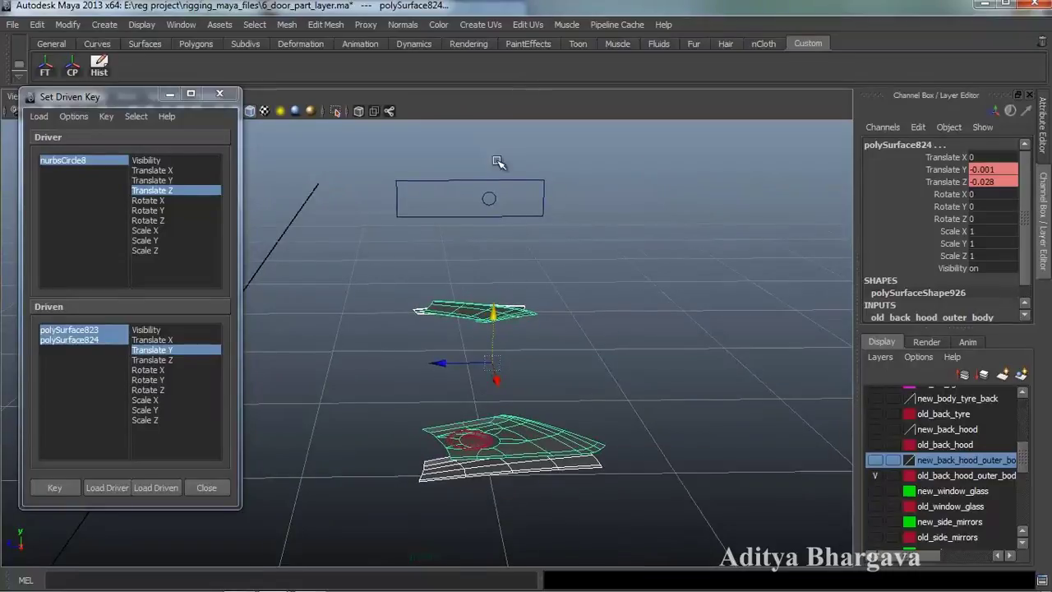
{"action": "left_click_drag", "start_coordinate": [501, 372], "coordinate": [549, 211], "text": "alt"}
{"action": "left_click", "coordinate": [496, 179]}
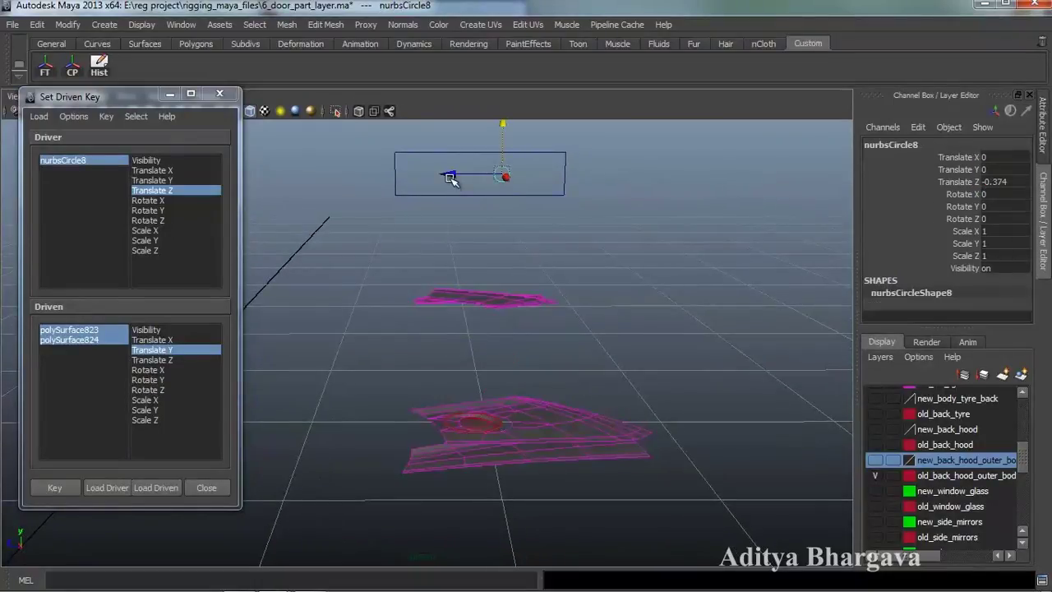
{"action": "left_click_drag", "start_coordinate": [420, 179], "coordinate": [419, 181]}
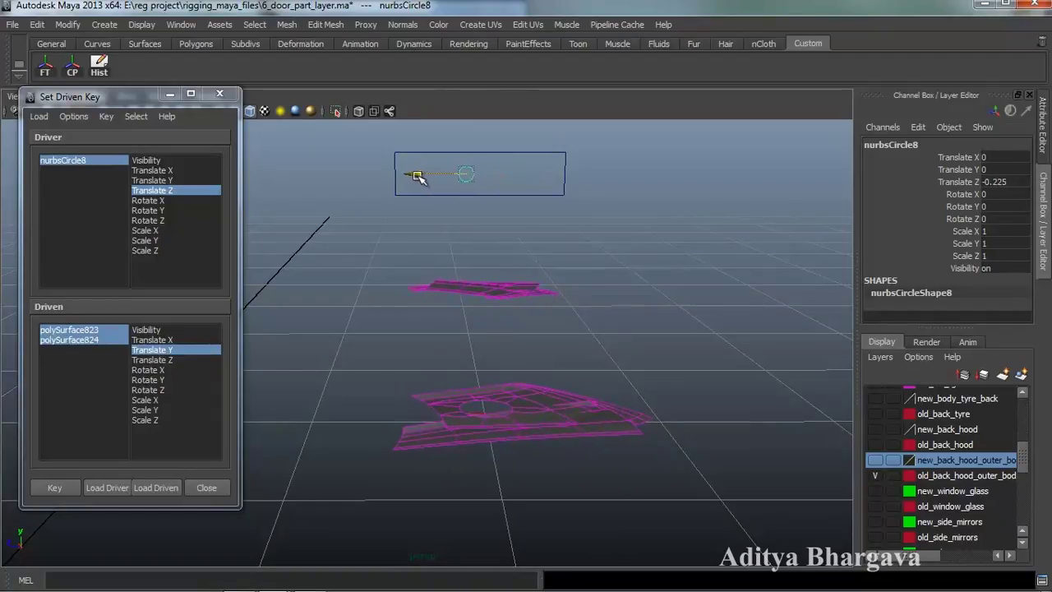
{"action": "left_click_drag", "start_coordinate": [420, 177], "coordinate": [491, 369], "text": "alt"}
{"action": "left_click", "coordinate": [469, 383]}
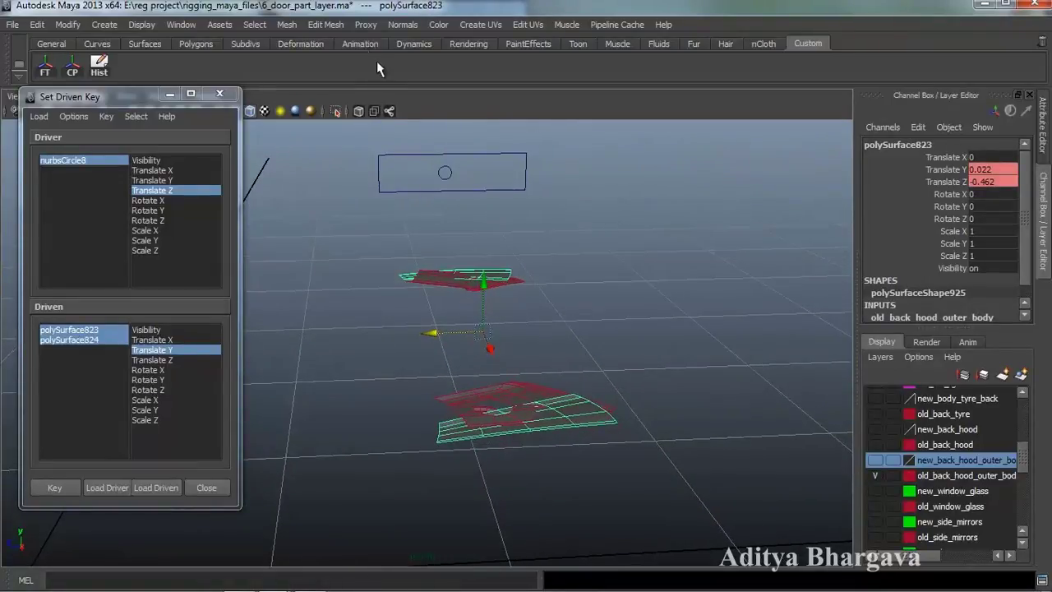
Step: Cut the selected polySurface823 hood panels with the Cut Faces Tool
{"action": "left_click", "coordinate": [326, 24]}
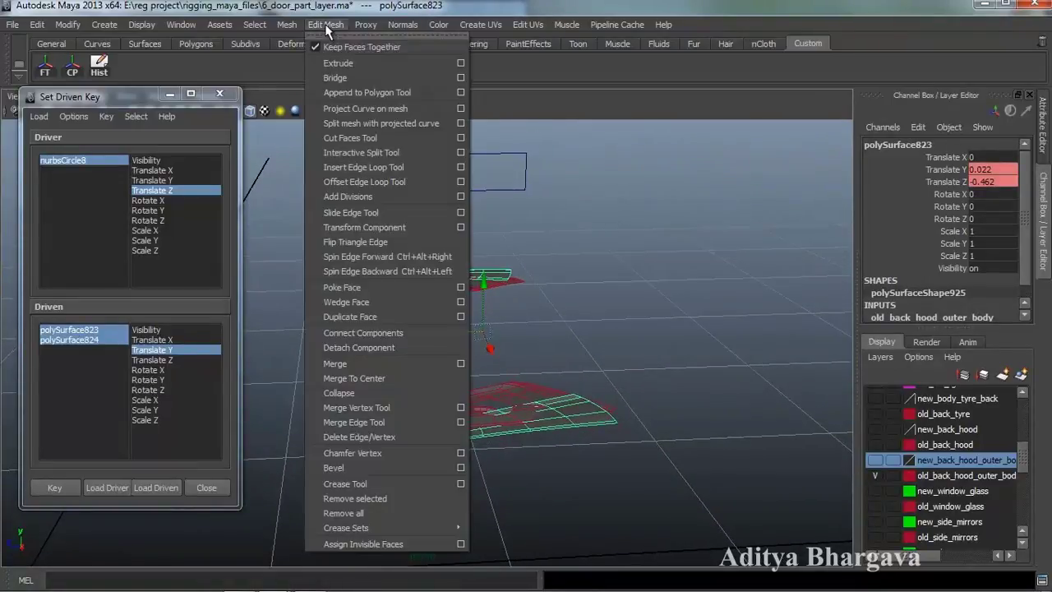
{"action": "left_click", "coordinate": [355, 143]}
{"action": "left_click_drag", "start_coordinate": [394, 335], "coordinate": [394, 425], "text": "alt"}
{"action": "key", "text": "w"}
Step: Enable Delete Faces on the polySurface823 panels' new cut node and load that node as driven
{"action": "key", "text": "ctrl+a"}
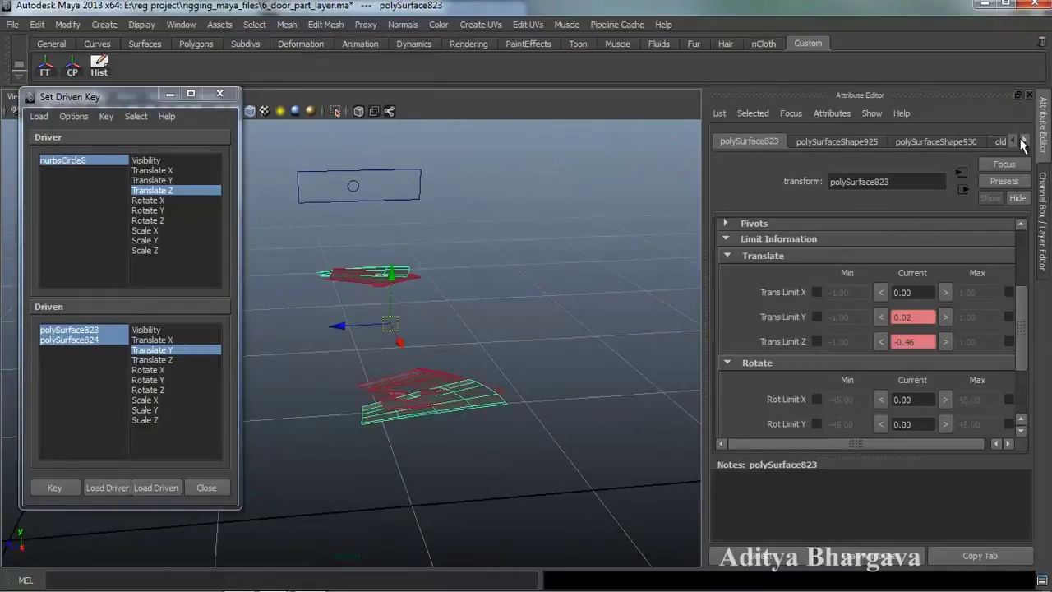
{"action": "left_click", "coordinate": [1024, 142]}
{"action": "left_click", "coordinate": [975, 142]}
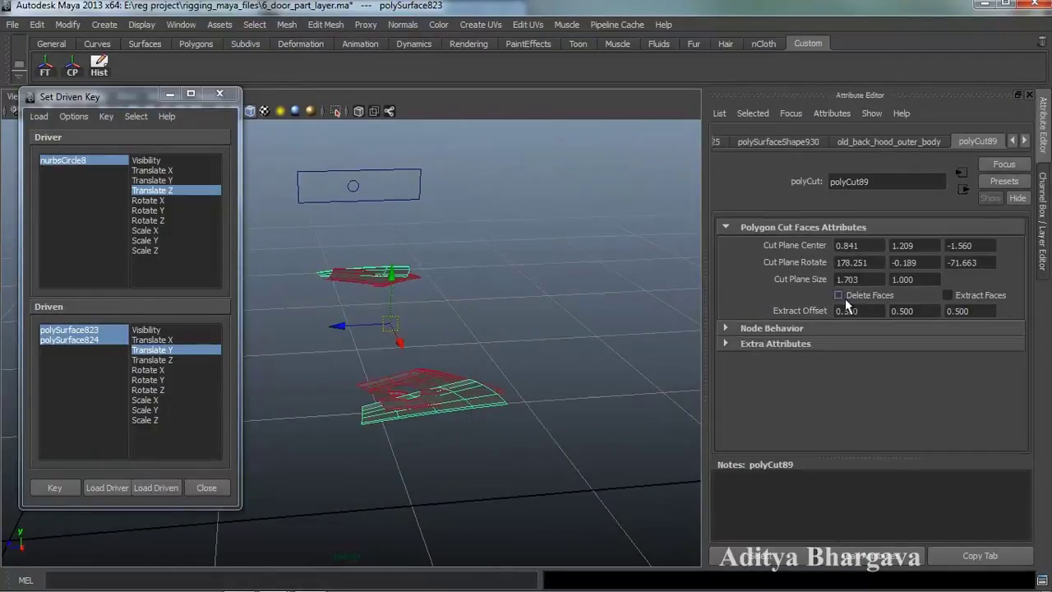
{"action": "left_click", "coordinate": [777, 556]}
{"action": "left_click", "coordinate": [167, 488]}
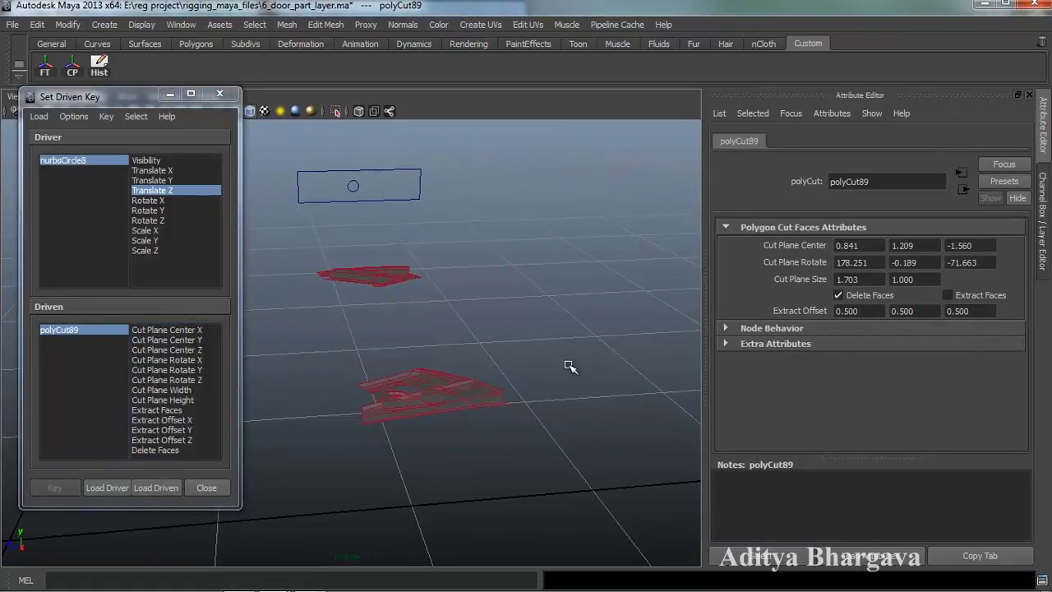
Step: Key the polySurface823 cut's Cut Plane Center Z at its starting position against the slider circle's Translate Z
{"action": "key", "text": "ctrl+a"}
{"action": "left_click_drag", "start_coordinate": [711, 325], "coordinate": [634, 315], "text": "alt"}
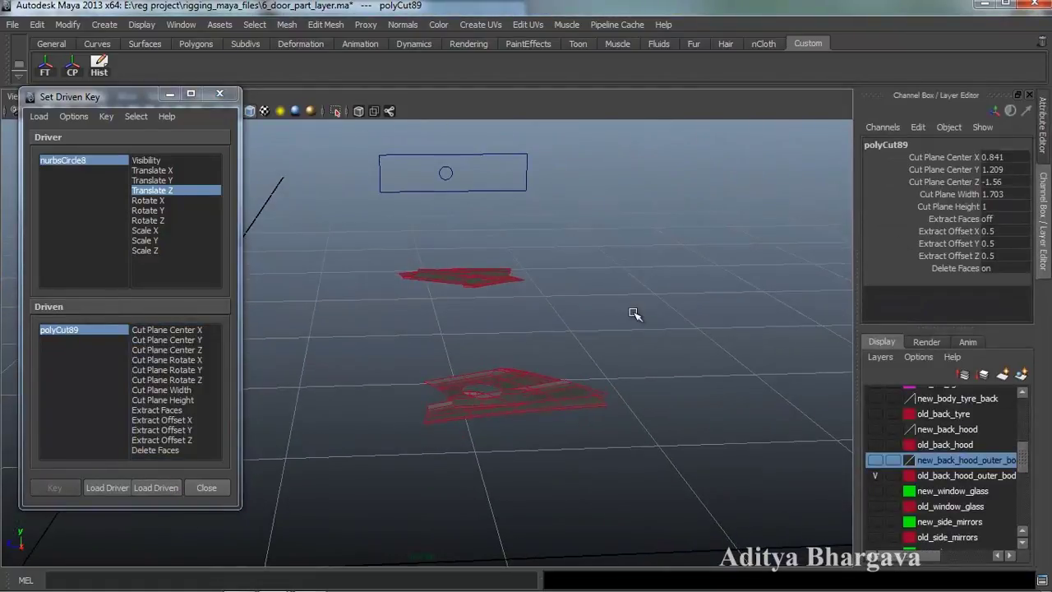
{"action": "left_click_drag", "start_coordinate": [480, 287], "coordinate": [457, 299], "text": "alt"}
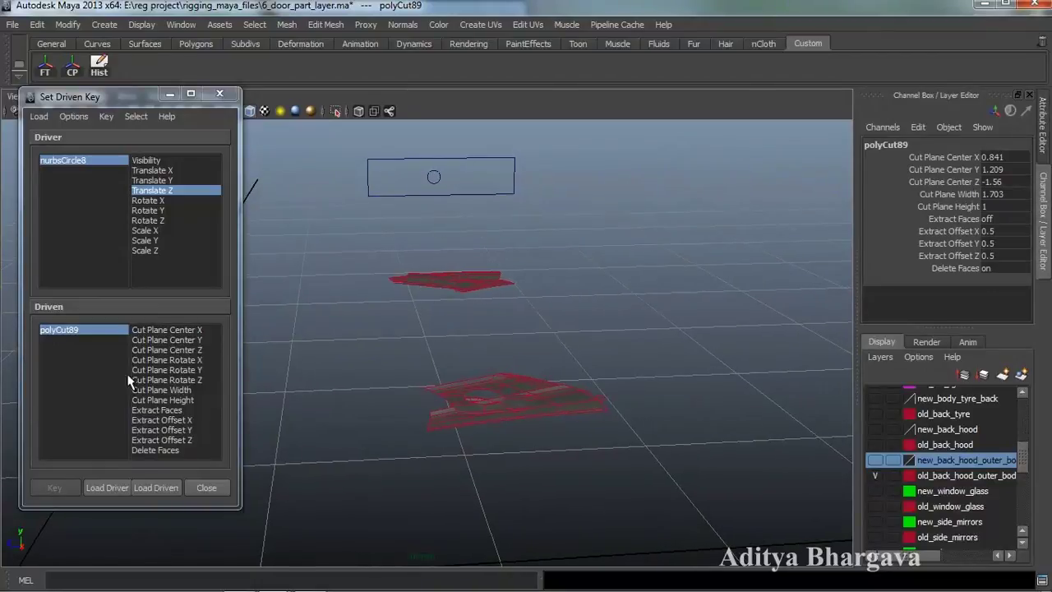
{"action": "left_click", "coordinate": [194, 350]}
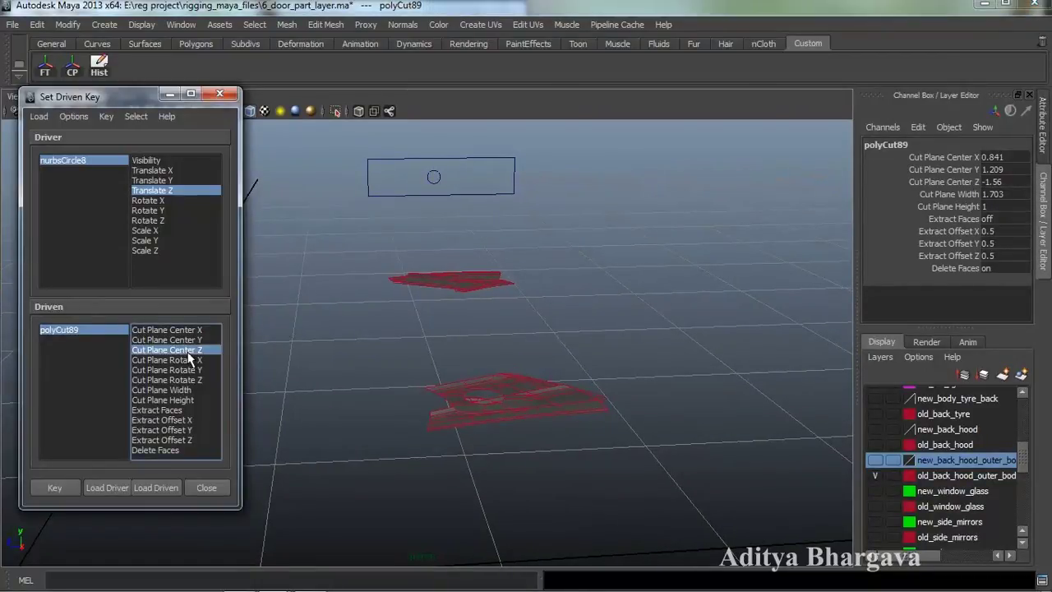
{"action": "left_click", "coordinate": [69, 490]}
Step: Advance the slider circle to Translate Z about -0.372
{"action": "left_click_drag", "start_coordinate": [524, 486], "coordinate": [500, 453], "text": "alt"}
{"action": "left_click", "coordinate": [466, 180]}
{"action": "left_click", "coordinate": [472, 180]}
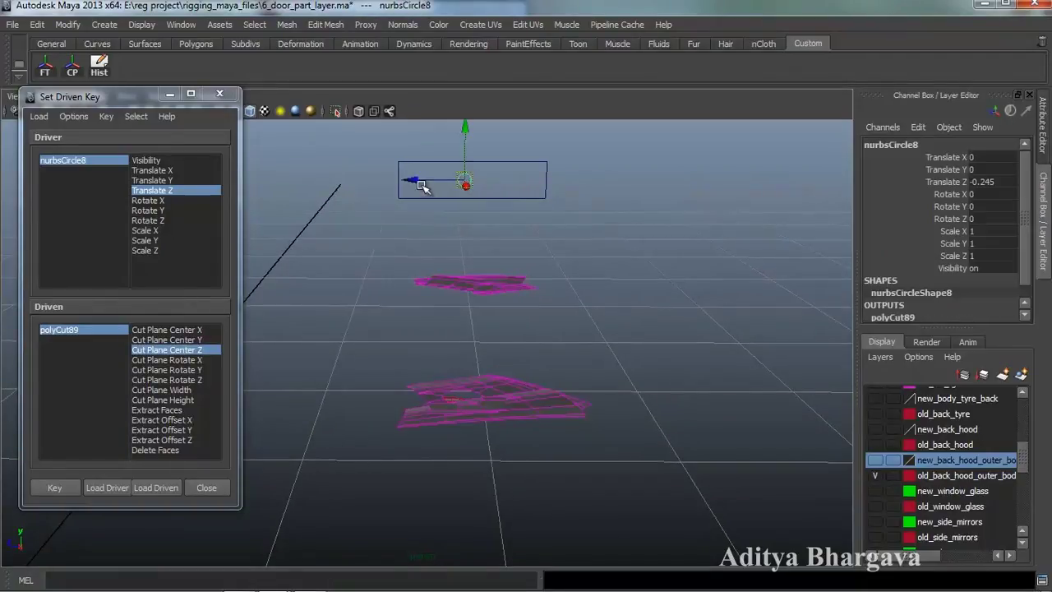
{"action": "left_click_drag", "start_coordinate": [417, 180], "coordinate": [444, 192]}
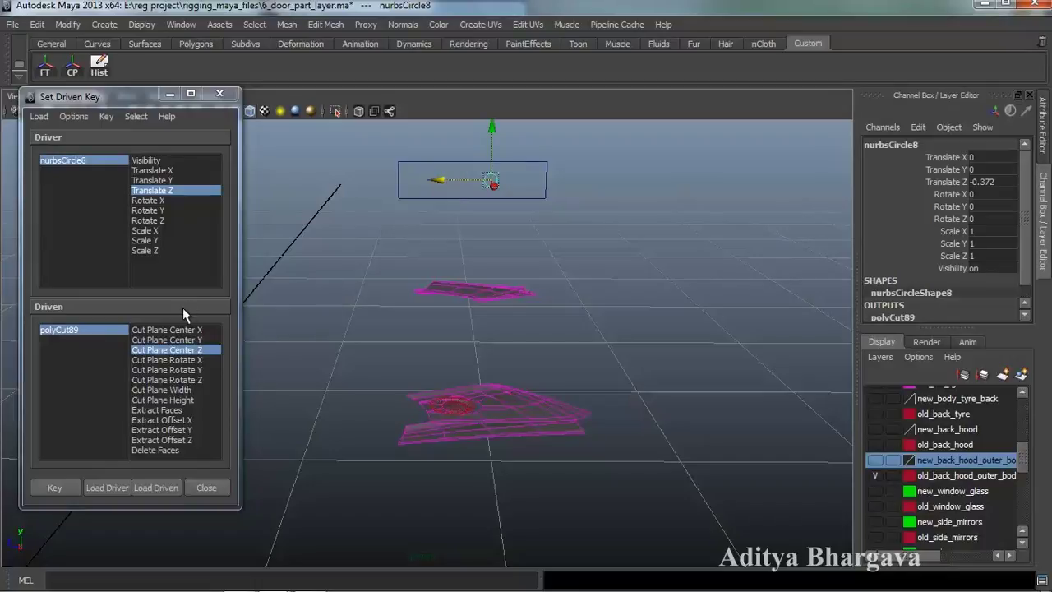
Step: Move the polySurface823 cut's Cut Plane Center Z to about -18.76 so those panels are removed, and key it
{"action": "left_click", "coordinate": [109, 328]}
{"action": "left_click", "coordinate": [157, 350]}
{"action": "left_click", "coordinate": [945, 181]}
{"action": "middle_click_drag", "start_coordinate": [715, 222], "coordinate": [548, 238]}
{"action": "left_click_drag", "start_coordinate": [539, 270], "coordinate": [529, 266], "text": "alt"}
{"action": "scroll", "coordinate": [528, 266], "scroll_direction": "up", "scroll_amount": 2}
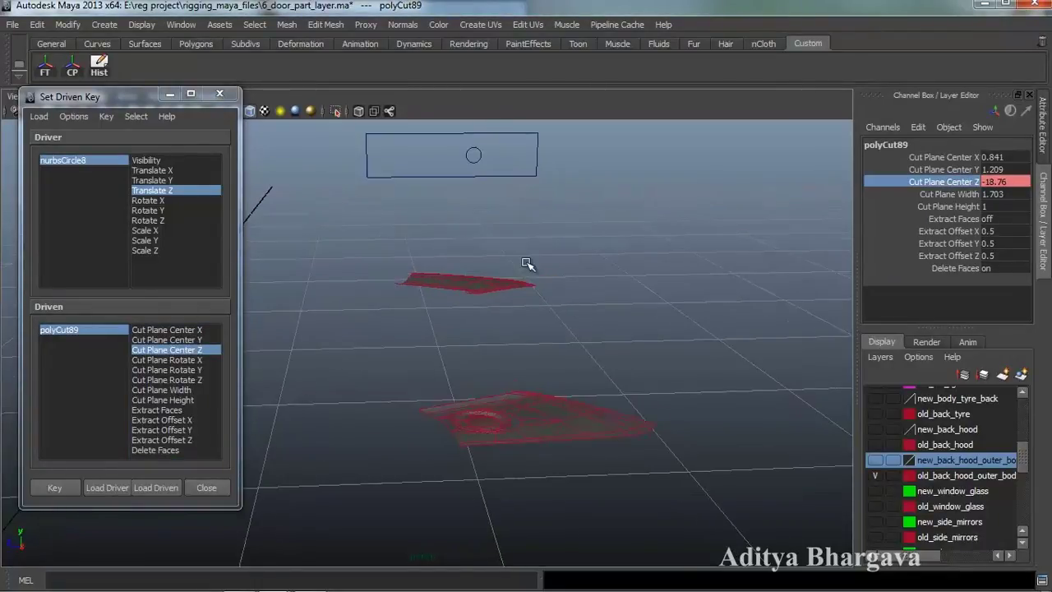
{"action": "left_click", "coordinate": [64, 488]}
Step: Slide the circle back to Translate Z about -0.241 to test the keyed cut on the polySurface823 panels
{"action": "left_click_drag", "start_coordinate": [443, 432], "coordinate": [488, 394], "text": "alt"}
{"action": "left_click", "coordinate": [483, 402]}
{"action": "left_click", "coordinate": [478, 171]}
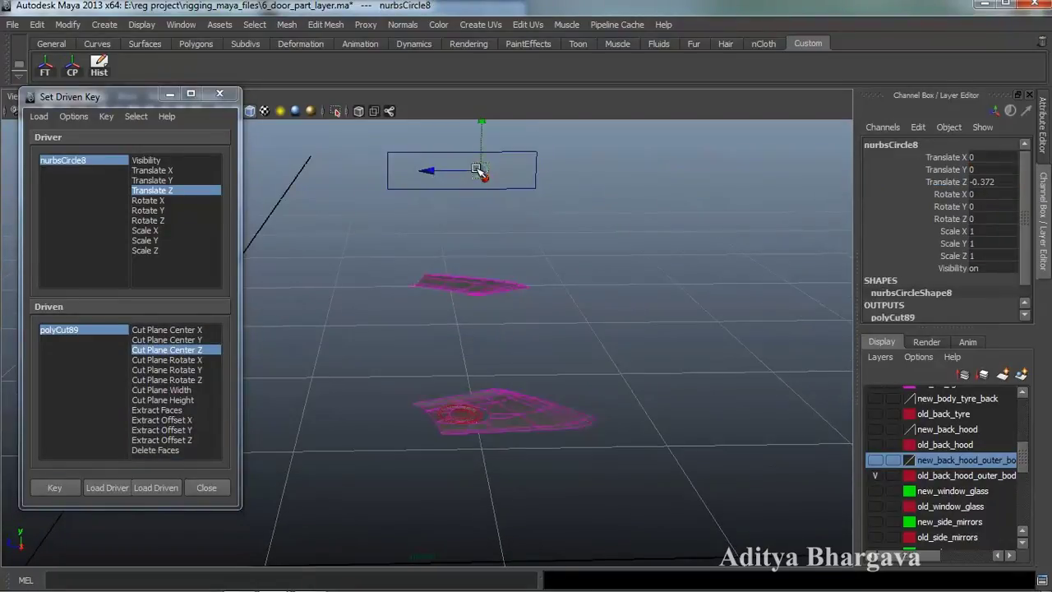
{"action": "mouse_move", "coordinate": [413, 169]}
{"action": "left_mouse_down"}
{"action": "mouse_move", "coordinate": [400, 182]}
{"action": "mouse_move", "coordinate": [409, 189]}
{"action": "left_mouse_up"}
{"action": "left_click_drag", "start_coordinate": [410, 232], "coordinate": [415, 278], "text": "alt"}
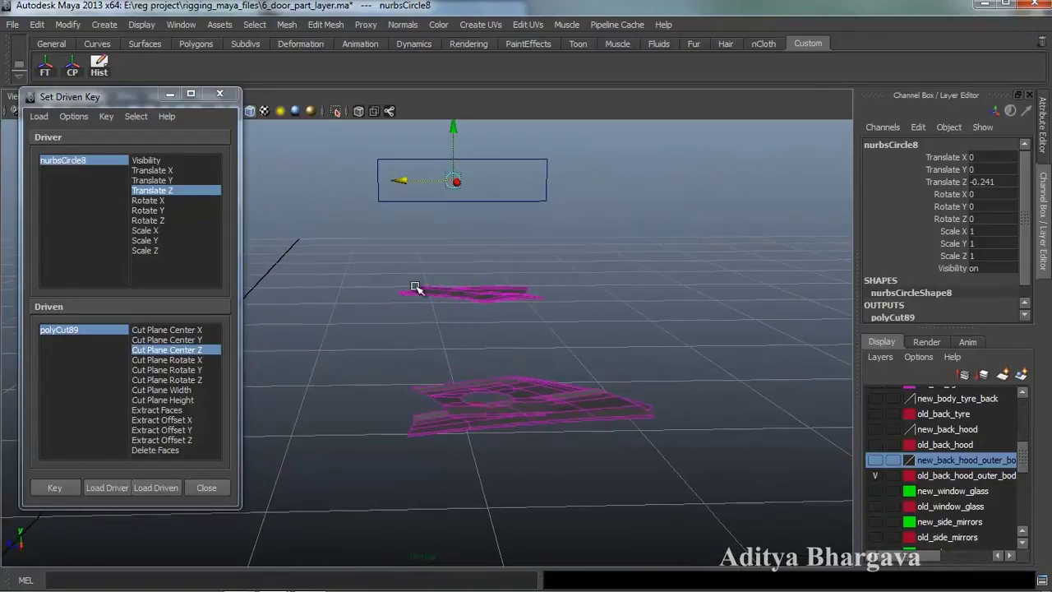
Step: Select the polySurface824 hood panels and cut them with the Cut Faces Tool
{"action": "left_click", "coordinate": [428, 381]}
{"action": "left_click_drag", "start_coordinate": [427, 381], "coordinate": [382, 358], "text": "alt"}
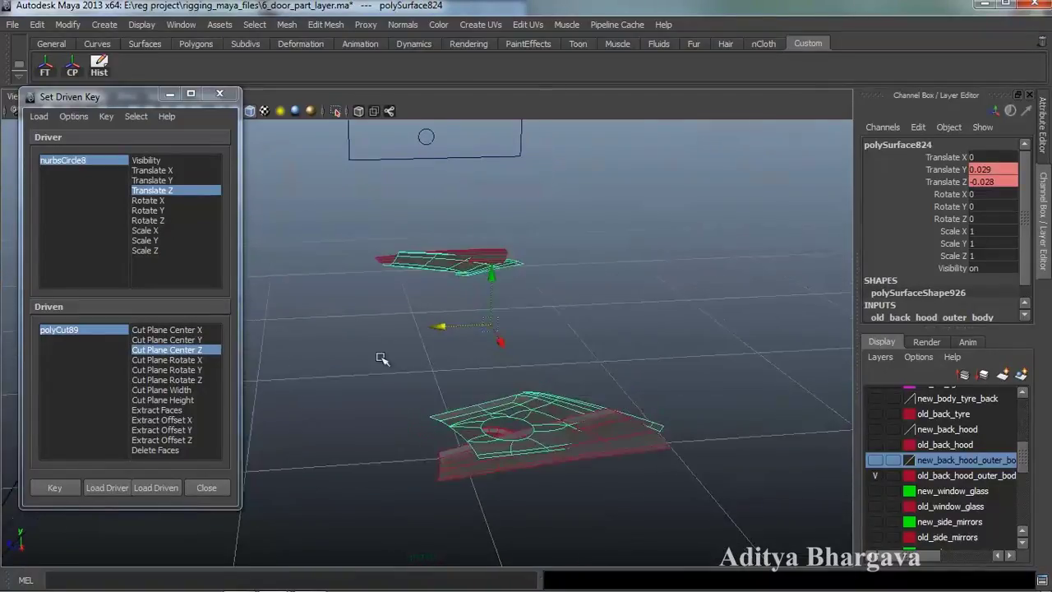
{"action": "left_click", "coordinate": [328, 27]}
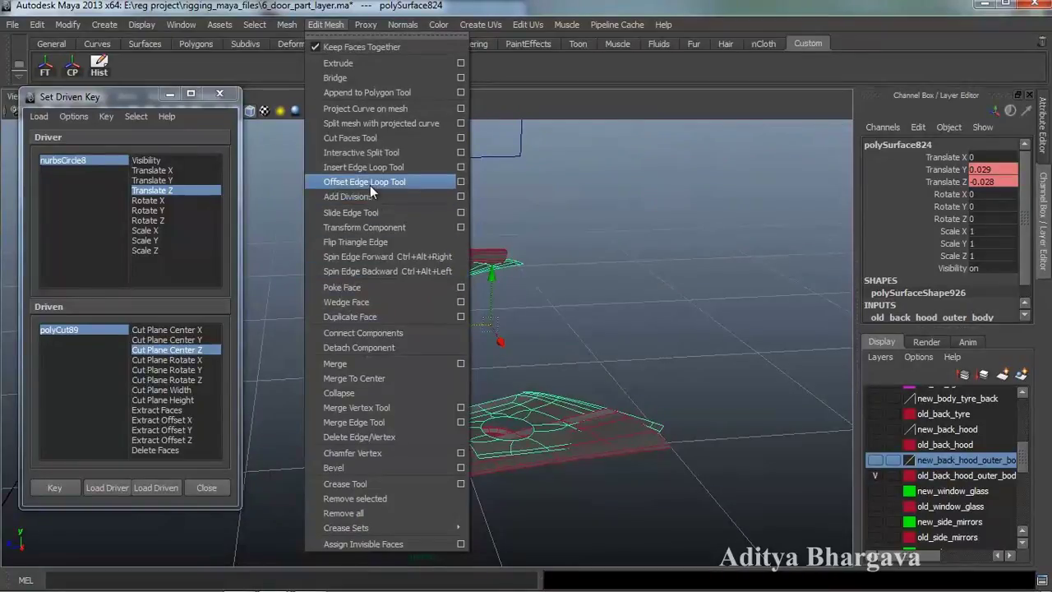
{"action": "left_click", "coordinate": [372, 143]}
{"action": "scroll", "coordinate": [436, 281], "scroll_direction": "down", "scroll_amount": 3}
{"action": "left_click_drag", "start_coordinate": [424, 289], "coordinate": [423, 293], "text": "alt"}
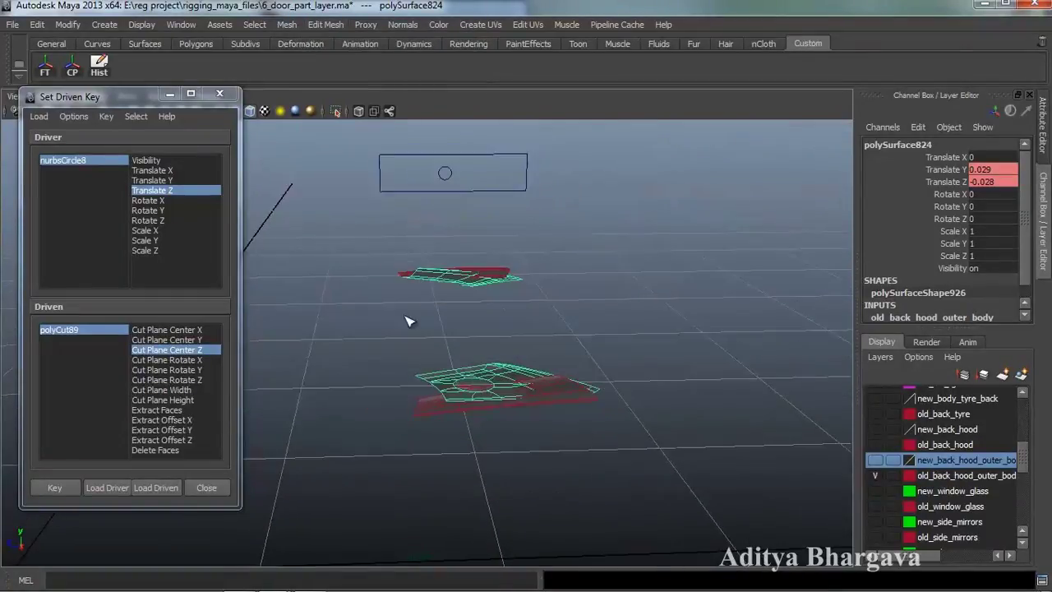
{"action": "left_click_drag", "start_coordinate": [388, 393], "coordinate": [390, 429]}
{"action": "middle_click_drag", "start_coordinate": [391, 429], "coordinate": [390, 405], "text": "alt"}
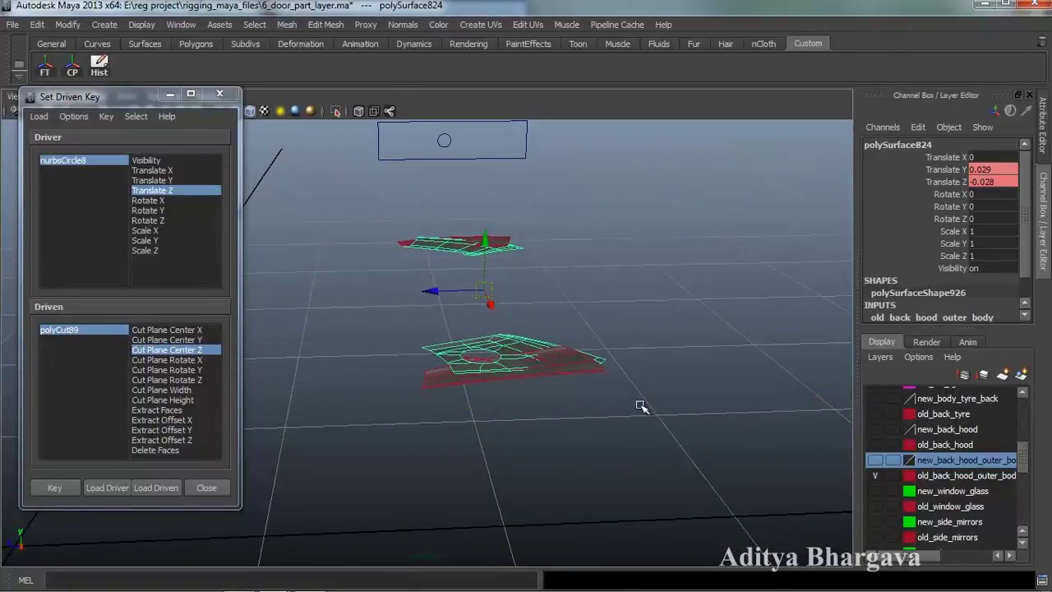
Step: Enable Delete Faces on the polySurface824 panels' new cut node and load that node as driven
{"action": "key", "text": "ctrl+a"}
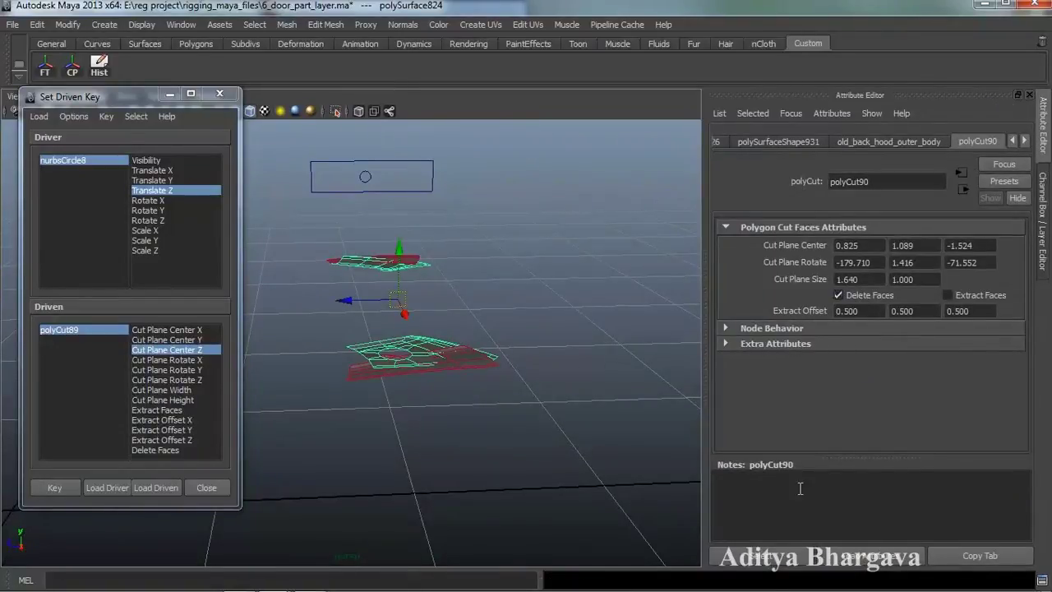
{"action": "left_click", "coordinate": [781, 557]}
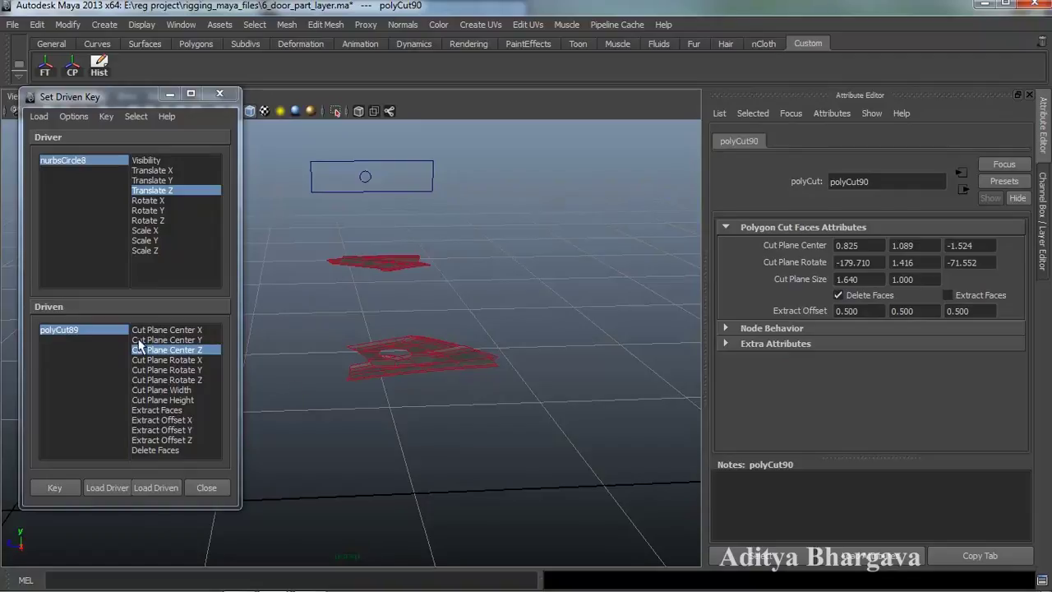
{"action": "left_click", "coordinate": [155, 487]}
{"action": "left_click", "coordinate": [389, 469]}
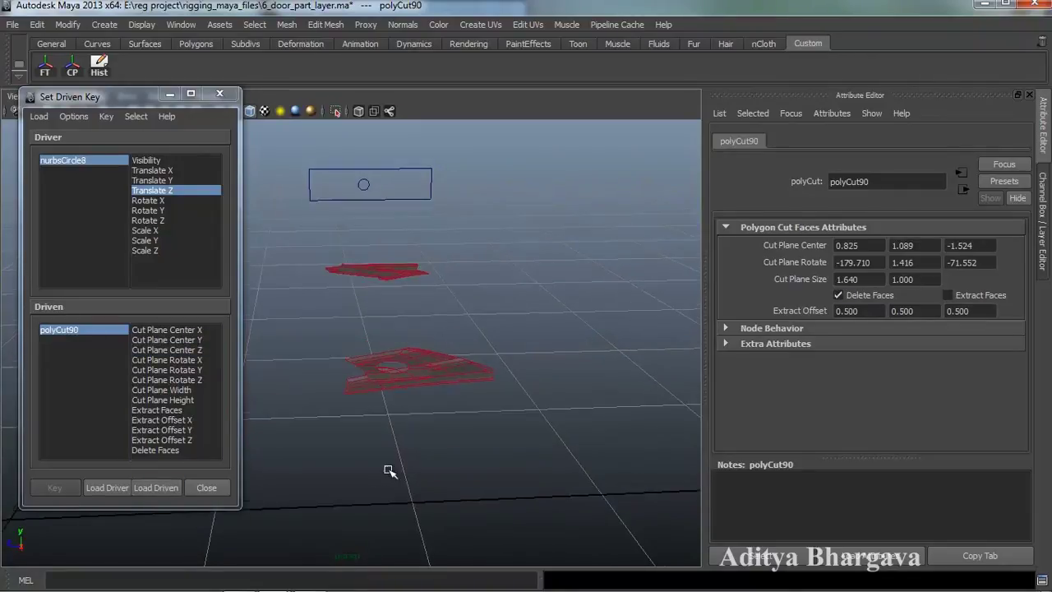
Step: Key the polySurface824 cut's Cut Plane Center Z at its starting position against the slider circle's Translate Z
{"action": "key", "text": "ctrl+a"}
{"action": "left_click_drag", "start_coordinate": [465, 458], "coordinate": [438, 436], "text": "alt"}
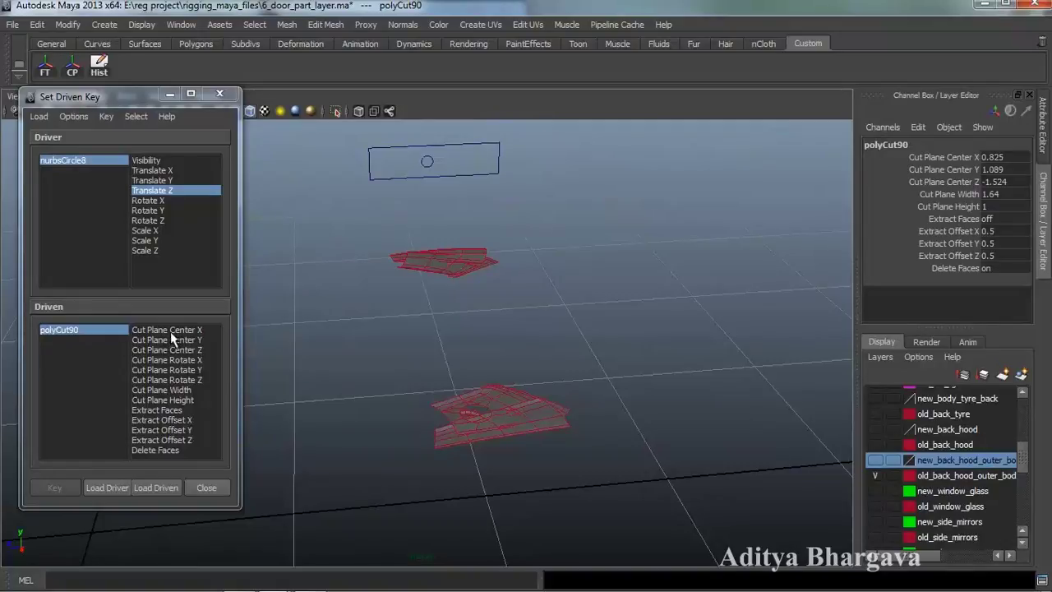
{"action": "left_click", "coordinate": [180, 350]}
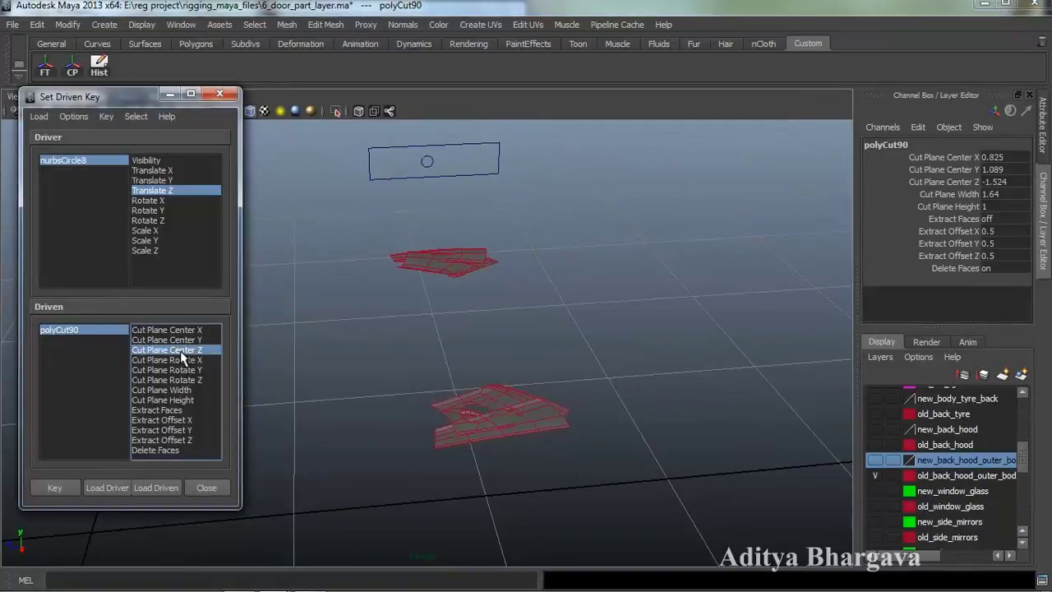
{"action": "left_click", "coordinate": [55, 488]}
Step: Advance the slider circle to Translate Z about -0.39
{"action": "left_click_drag", "start_coordinate": [503, 364], "coordinate": [520, 362], "text": "alt"}
{"action": "left_click", "coordinate": [459, 167]}
{"action": "left_click_drag", "start_coordinate": [459, 167], "coordinate": [421, 185]}
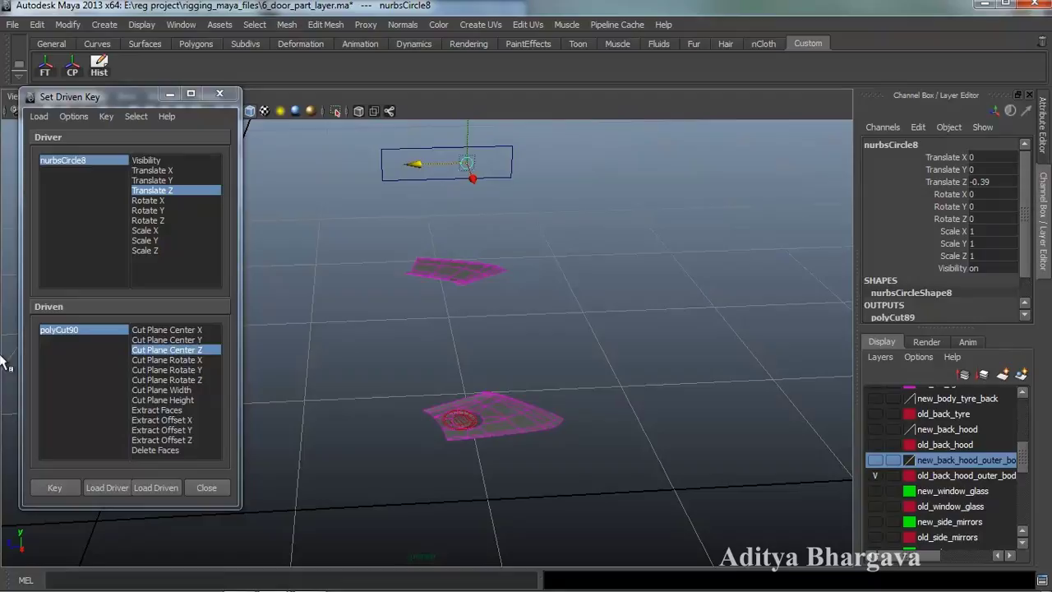
Step: Move the polySurface824 cut's Cut Plane Center Z to about -2.424 so those panels are removed, and key it
{"action": "left_click", "coordinate": [71, 331]}
{"action": "left_click", "coordinate": [952, 181]}
{"action": "middle_click_drag", "start_coordinate": [739, 306], "coordinate": [724, 329]}
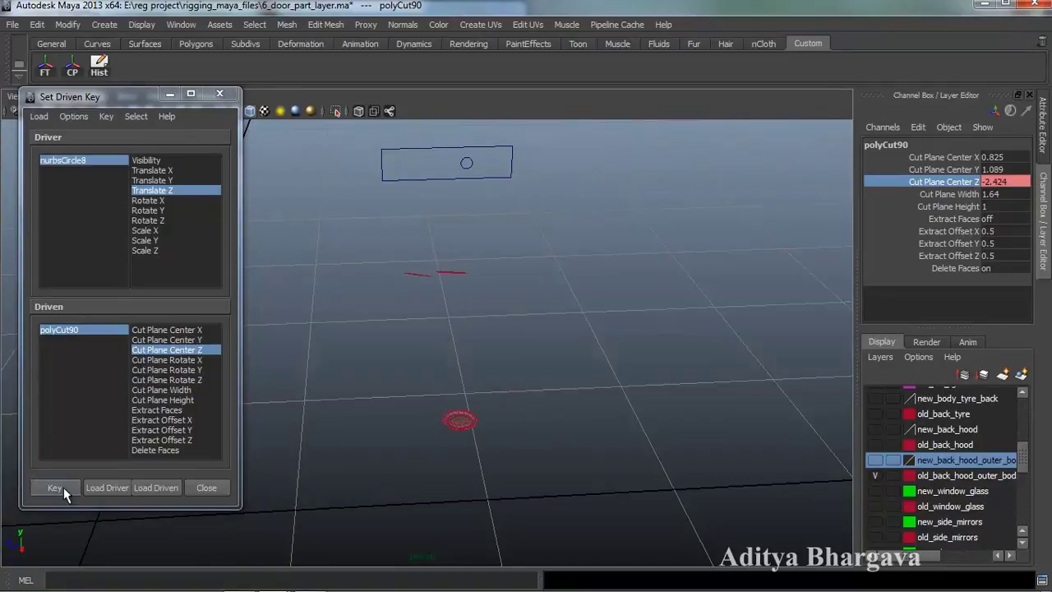
{"action": "left_click_drag", "start_coordinate": [353, 519], "coordinate": [454, 459], "text": "alt"}
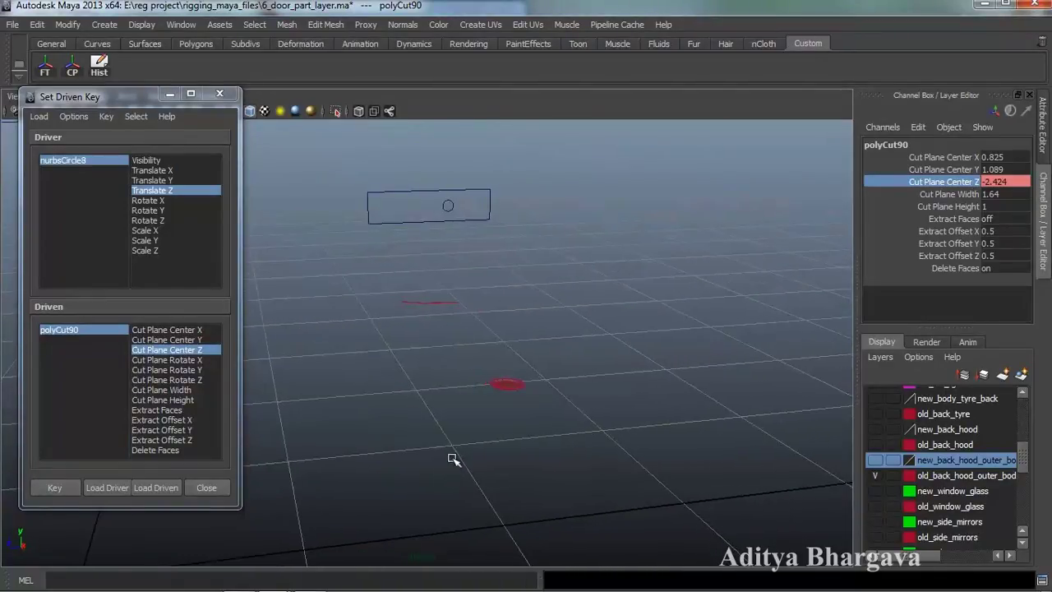
Step: Slide the circle back toward the start of its frame to test both keyed panel cuts
{"action": "left_click", "coordinate": [448, 215]}
{"action": "left_click_drag", "start_coordinate": [444, 209], "coordinate": [296, 263]}
{"action": "left_click_drag", "start_coordinate": [502, 514], "coordinate": [508, 453], "text": "alt"}
Step: Select the round disc polySurface10 in the hood panel and load it as the driven object
{"action": "left_click", "coordinate": [540, 418]}
{"action": "left_click_drag", "start_coordinate": [540, 418], "coordinate": [533, 497], "text": "alt"}
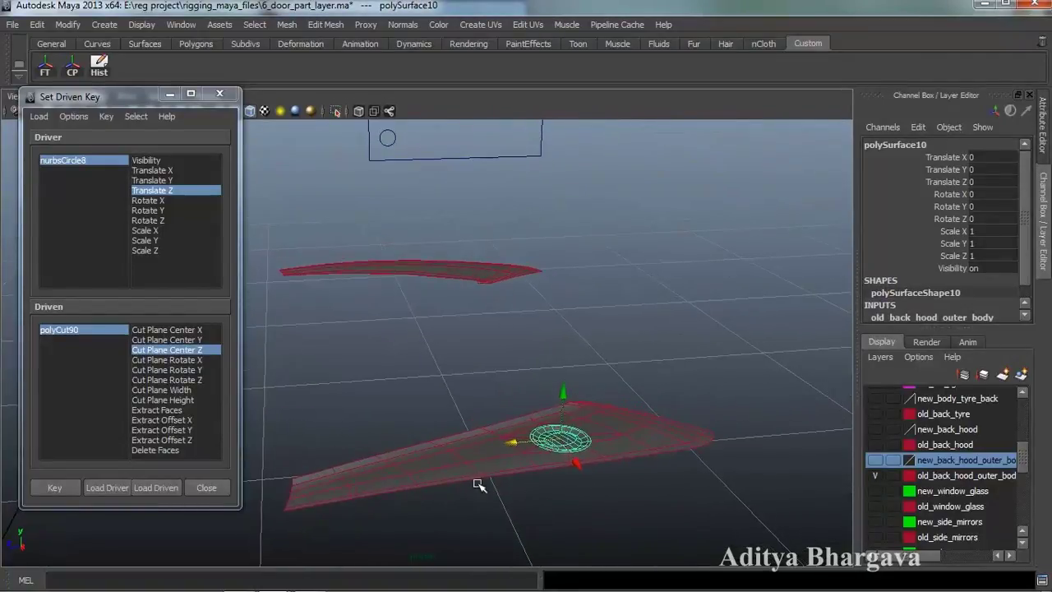
{"action": "left_click", "coordinate": [388, 138]}
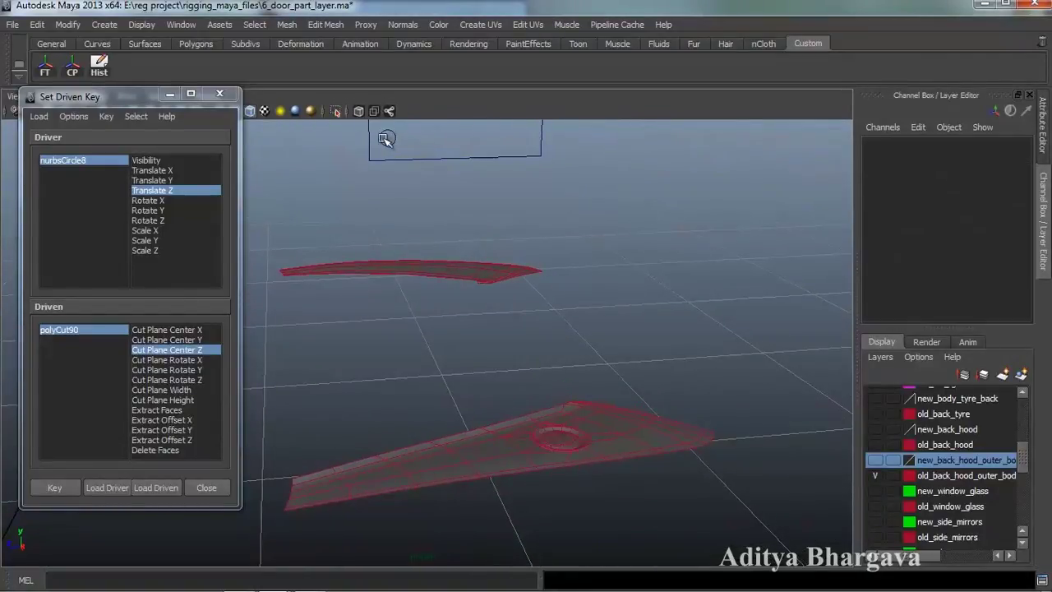
{"action": "left_click", "coordinate": [578, 470]}
{"action": "left_click", "coordinate": [156, 488]}
Step: Advance the slider circle until the panel edge partly uncovers the round disc, and key polySurface10's Visibility as on
{"action": "left_click", "coordinate": [388, 138]}
{"action": "left_click_drag", "start_coordinate": [336, 140], "coordinate": [462, 348]}
{"action": "left_click", "coordinate": [584, 466]}
{"action": "left_click", "coordinate": [164, 331]}
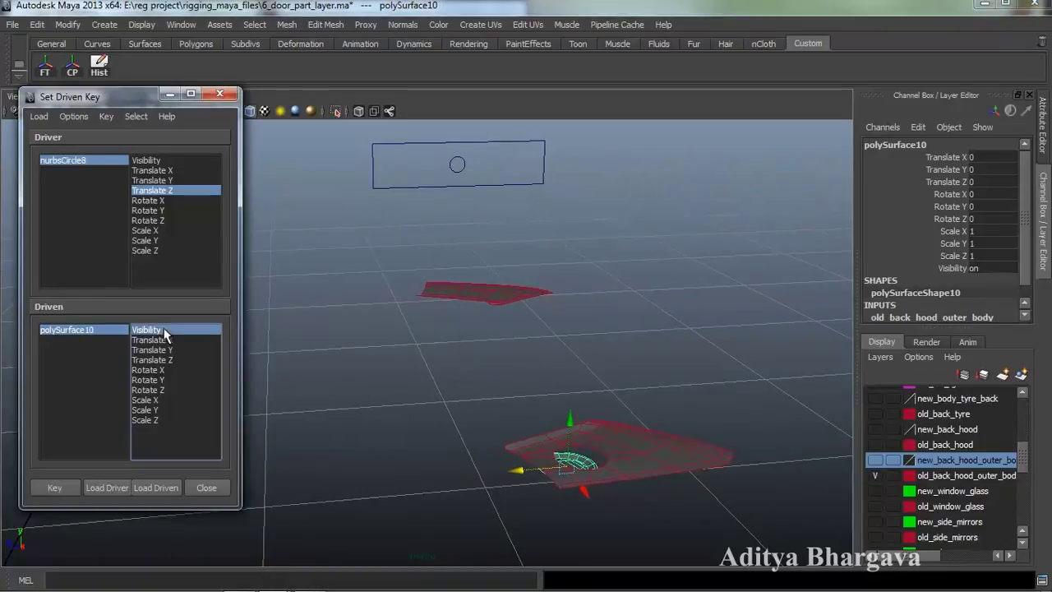
{"action": "left_click", "coordinate": [989, 268]}
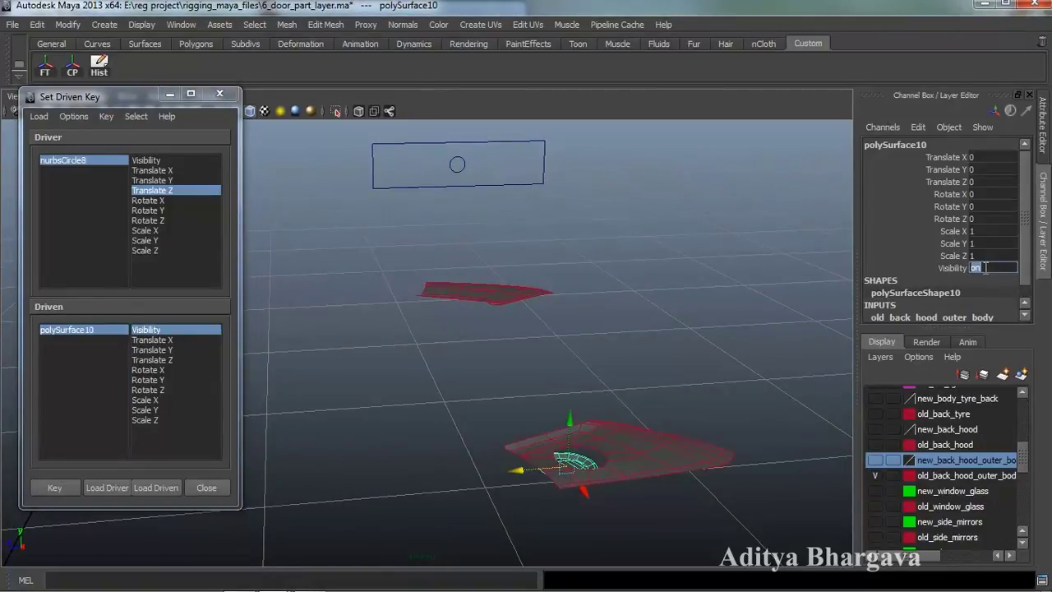
{"action": "left_click", "coordinate": [933, 268]}
{"action": "left_click", "coordinate": [54, 488]}
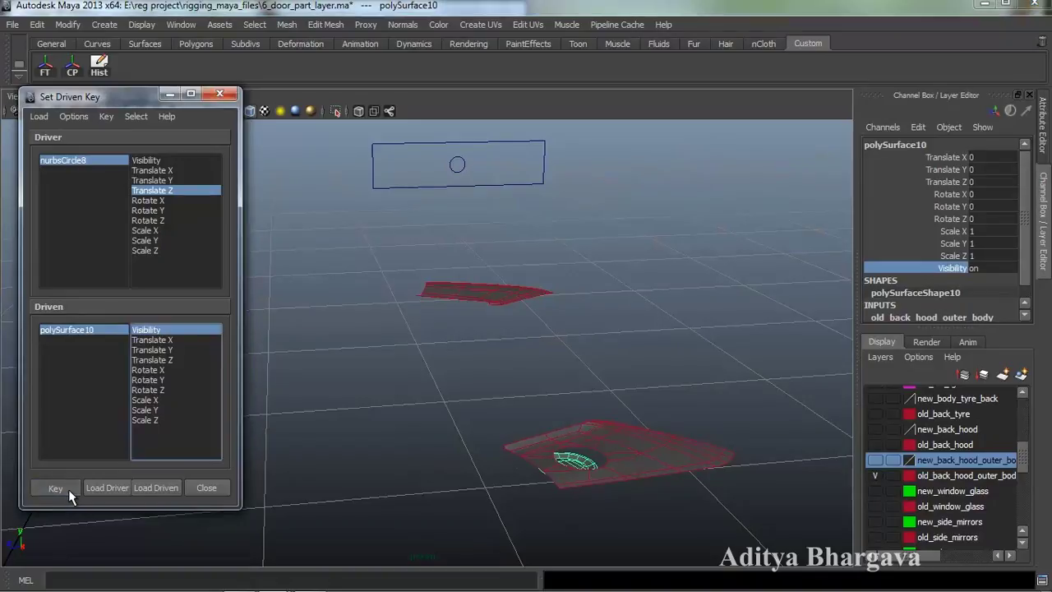
Step: Advance the slider circle slightly further, set polySurface10's Visibility to 0, and key it
{"action": "left_click", "coordinate": [460, 172]}
{"action": "mouse_move", "coordinate": [444, 167]}
{"action": "left_mouse_down"}
{"action": "mouse_move", "coordinate": [421, 166]}
{"action": "mouse_move", "coordinate": [433, 167]}
{"action": "left_mouse_up"}
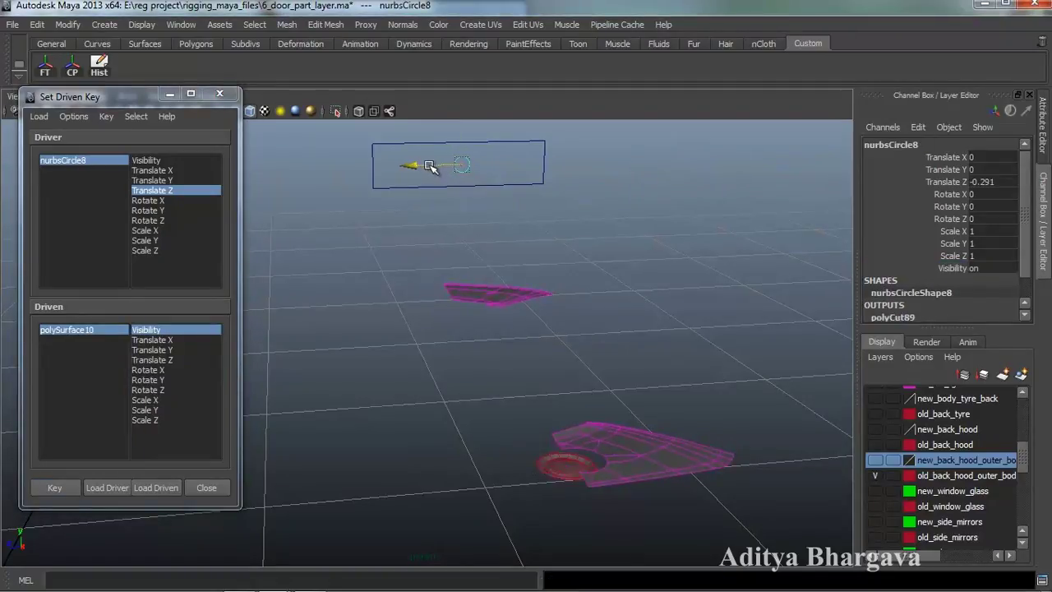
{"action": "left_click", "coordinate": [99, 329]}
{"action": "left_click", "coordinate": [982, 268]}
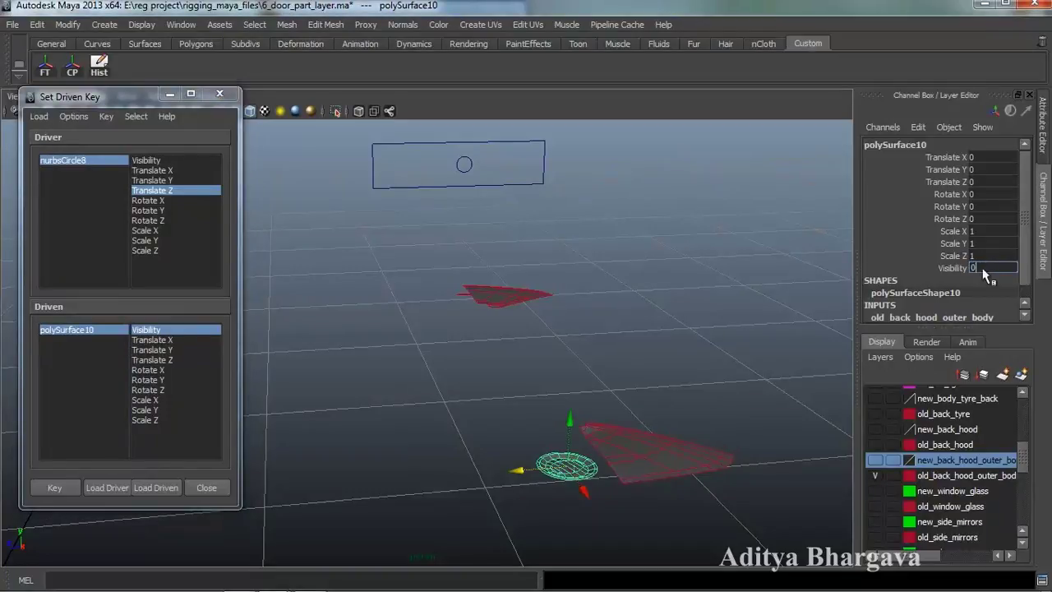
{"action": "type", "text": "0"}
{"action": "key", "text": "Return"}
{"action": "left_click", "coordinate": [71, 494]}
Step: Slide the circle back and forth to test the disc's keyed visibility with the panel cuts
{"action": "scroll", "coordinate": [487, 366], "scroll_direction": "down", "scroll_amount": 3}
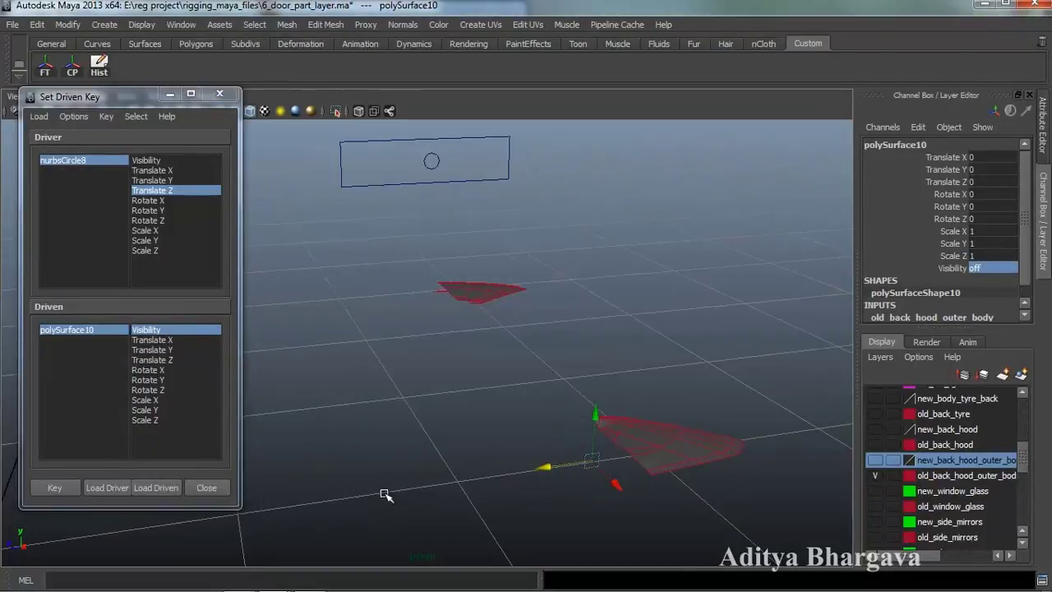
{"action": "left_click", "coordinate": [461, 171]}
{"action": "left_click_drag", "start_coordinate": [433, 174], "coordinate": [350, 220]}
{"action": "left_click_drag", "start_coordinate": [413, 309], "coordinate": [455, 351]}
Step: Move the slider circle until only small leftover pieces of the old hood panel edge remain
{"action": "left_click", "coordinate": [486, 169]}
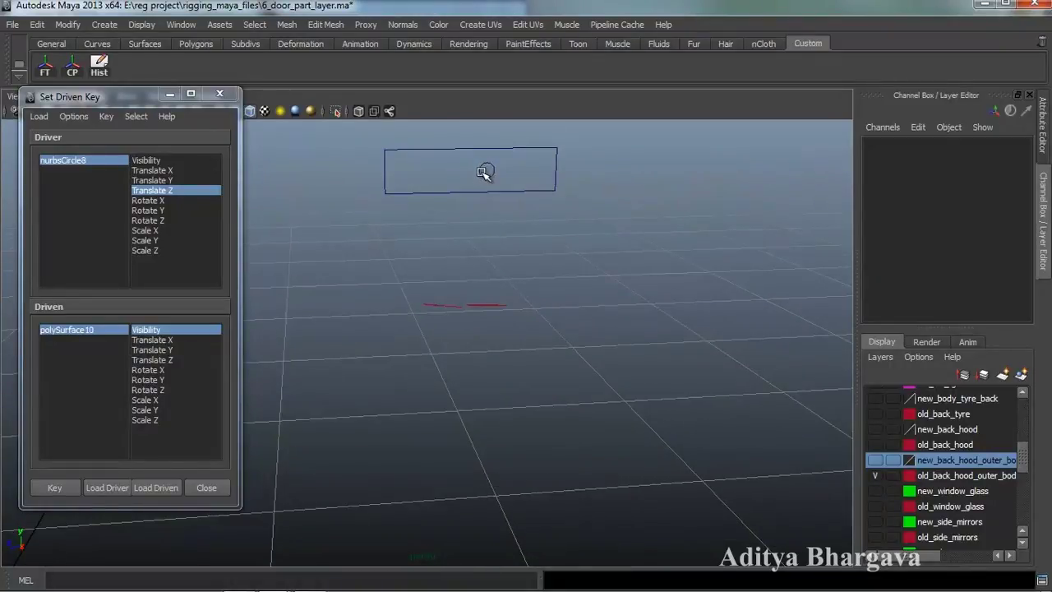
{"action": "left_click", "coordinate": [482, 171]}
{"action": "left_click_drag", "start_coordinate": [455, 171], "coordinate": [454, 181]}
Step: Load the small leftover piece polySurface824 as the driven object and key its Visibility as on
{"action": "left_click", "coordinate": [558, 301]}
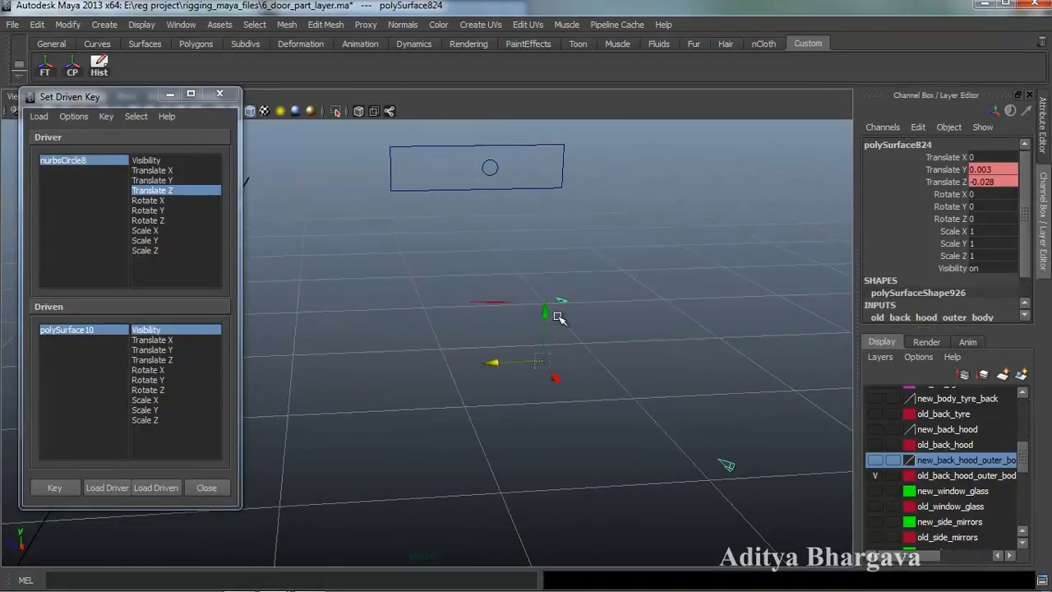
{"action": "left_click_drag", "start_coordinate": [558, 380], "coordinate": [551, 335], "text": "alt"}
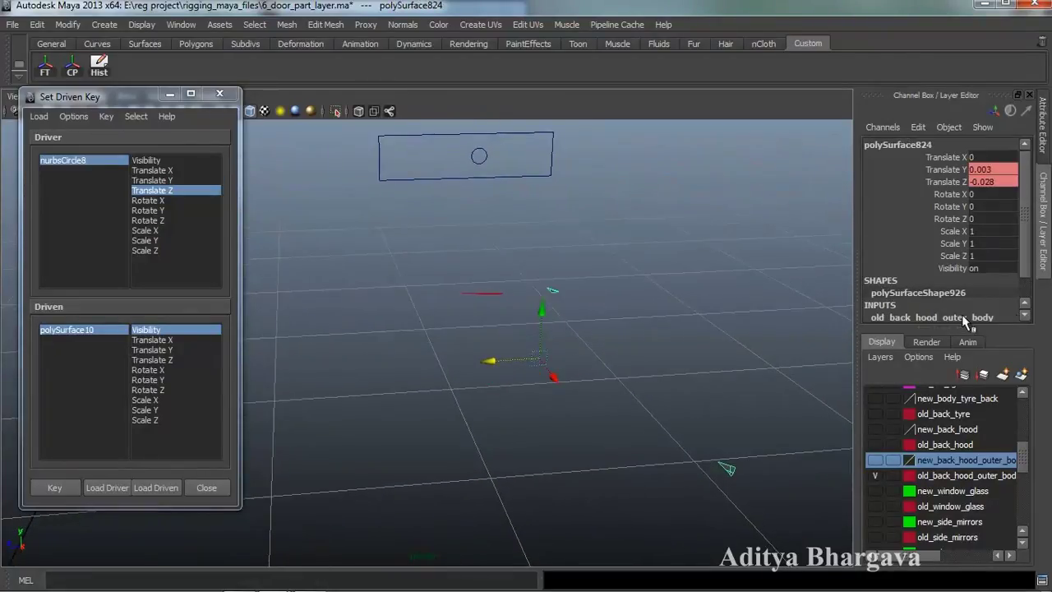
{"action": "left_click", "coordinate": [149, 488]}
{"action": "left_click_drag", "start_coordinate": [427, 458], "coordinate": [469, 447], "text": "alt"}
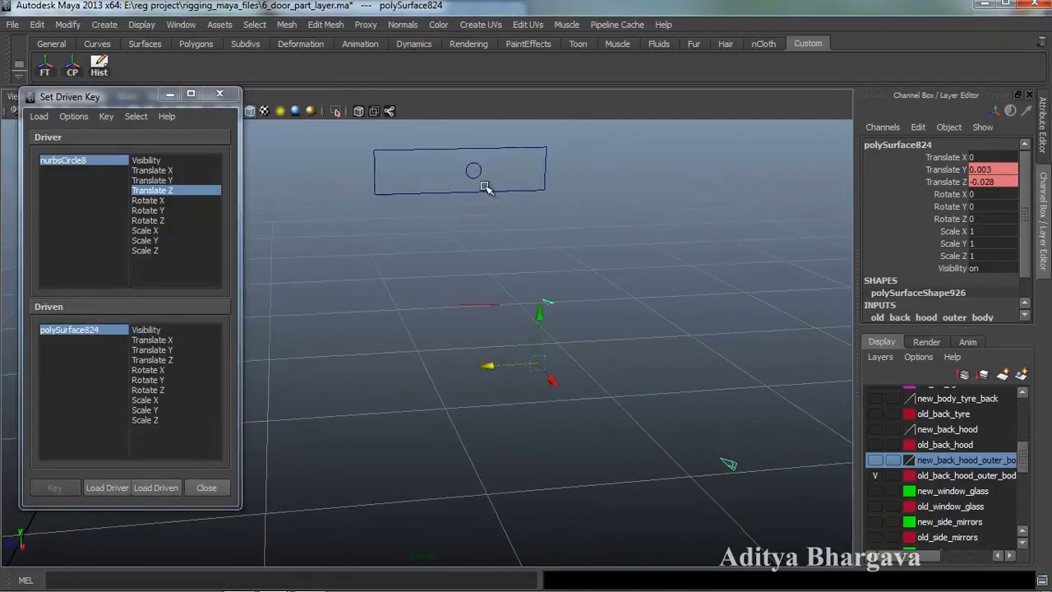
{"action": "left_click", "coordinate": [168, 330]}
{"action": "left_click", "coordinate": [54, 487]}
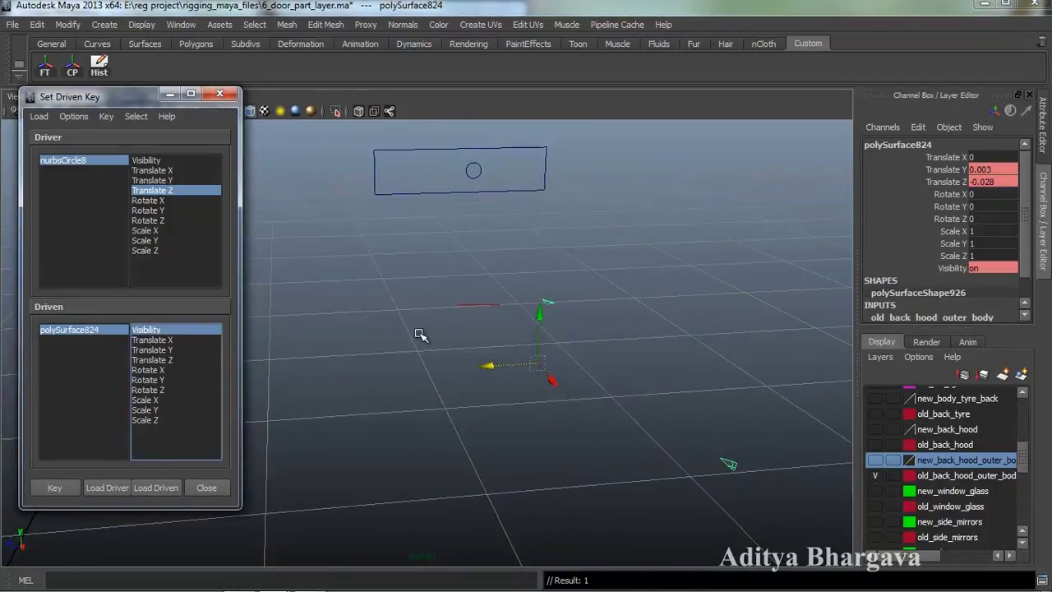
Step: Advance the slider circle slightly further, set polySurface824's Visibility to 0, and key it
{"action": "left_click", "coordinate": [471, 167]}
{"action": "left_click", "coordinate": [472, 169]}
{"action": "left_click_drag", "start_coordinate": [472, 169], "coordinate": [436, 175]}
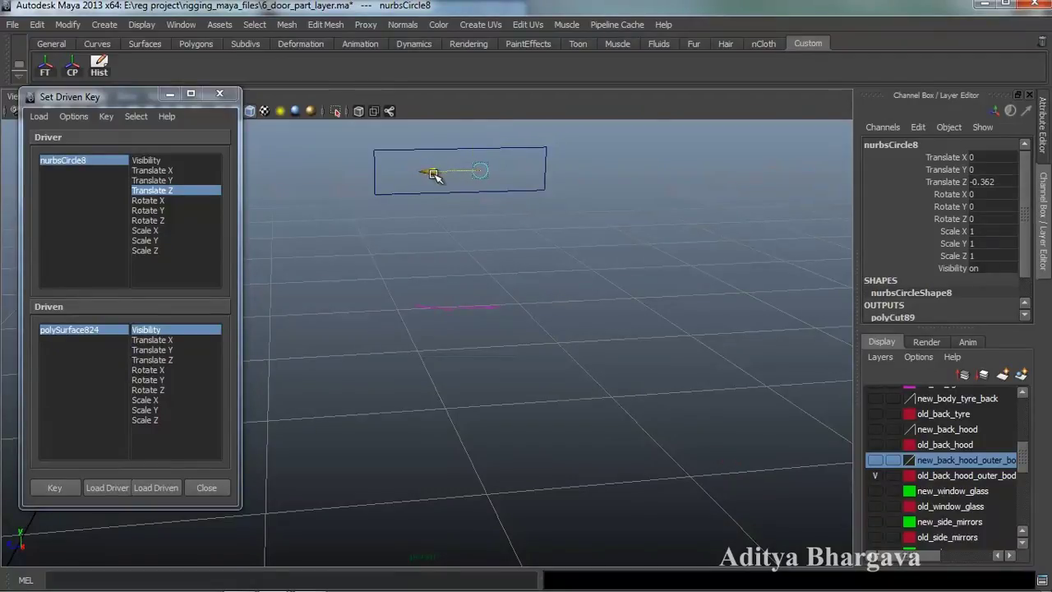
{"action": "left_click", "coordinate": [110, 328]}
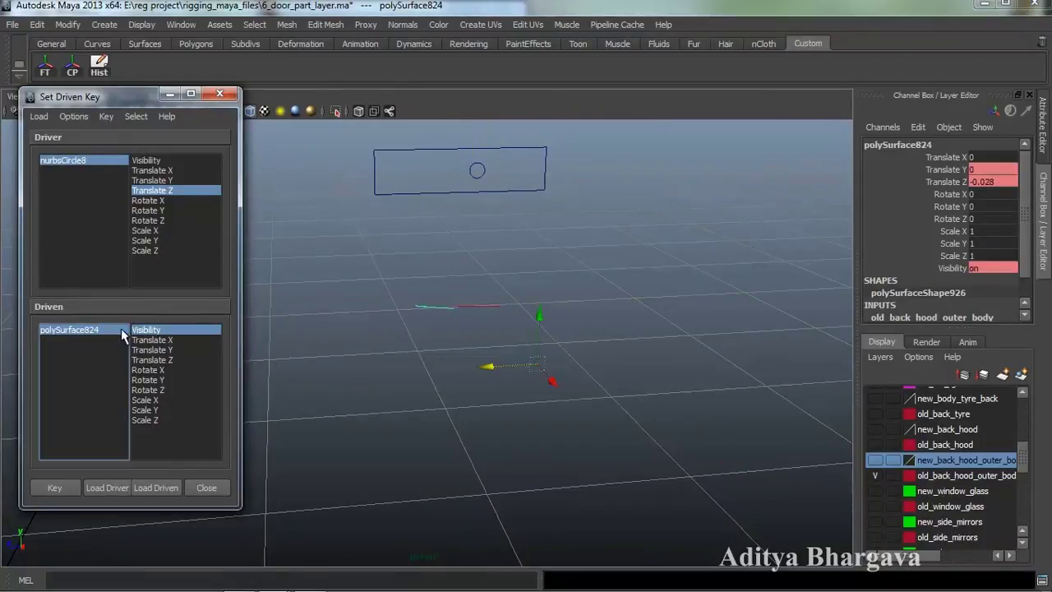
{"action": "left_click", "coordinate": [1004, 267]}
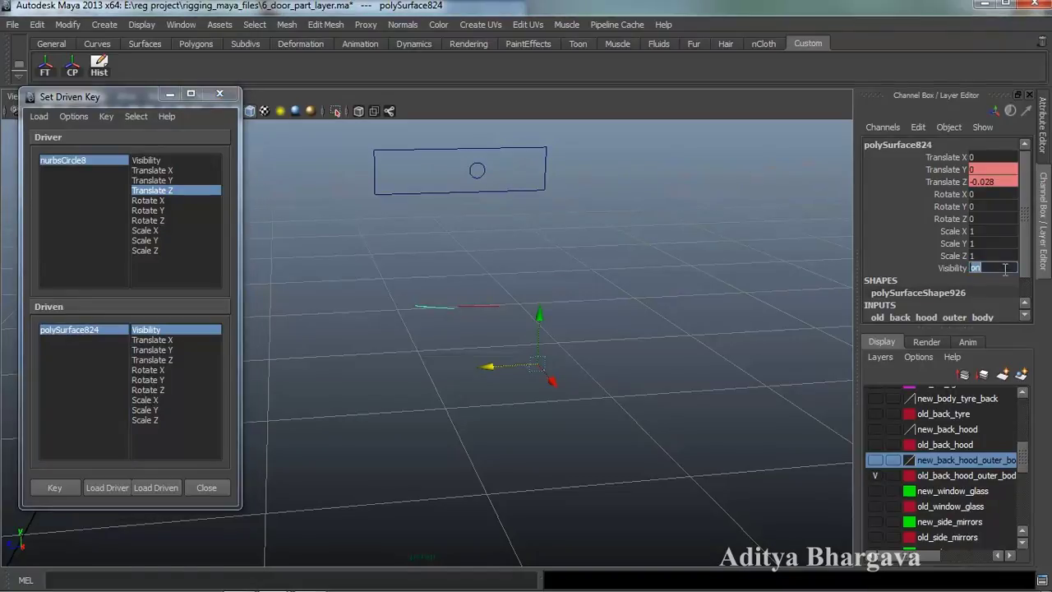
{"action": "type", "text": "0"}
{"action": "key", "text": "Return"}
{"action": "left_click", "coordinate": [71, 486]}
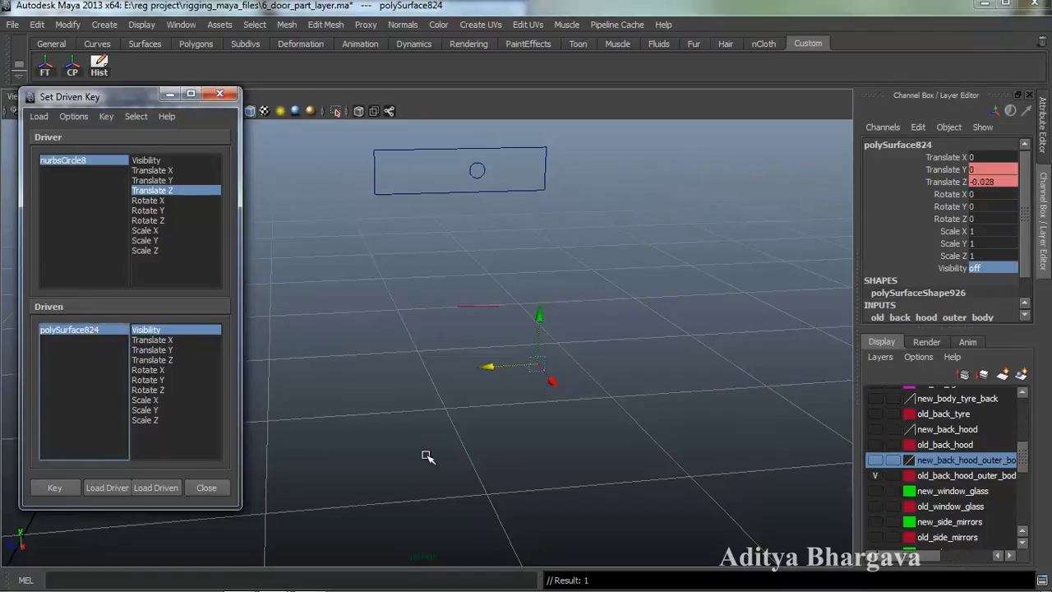
Step: Select the remaining thin strip polySurface823 and load it as the driven object
{"action": "left_click_drag", "start_coordinate": [450, 431], "coordinate": [496, 297], "text": "alt"}
{"action": "left_click", "coordinate": [490, 297]}
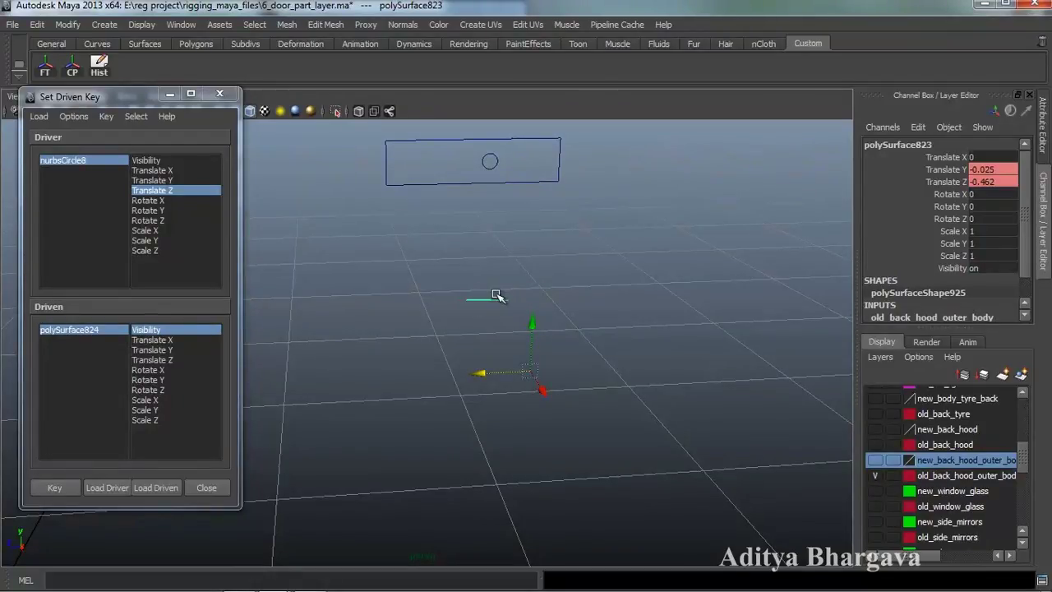
{"action": "left_click", "coordinate": [156, 488]}
{"action": "left_click_drag", "start_coordinate": [340, 439], "coordinate": [518, 234], "text": "alt"}
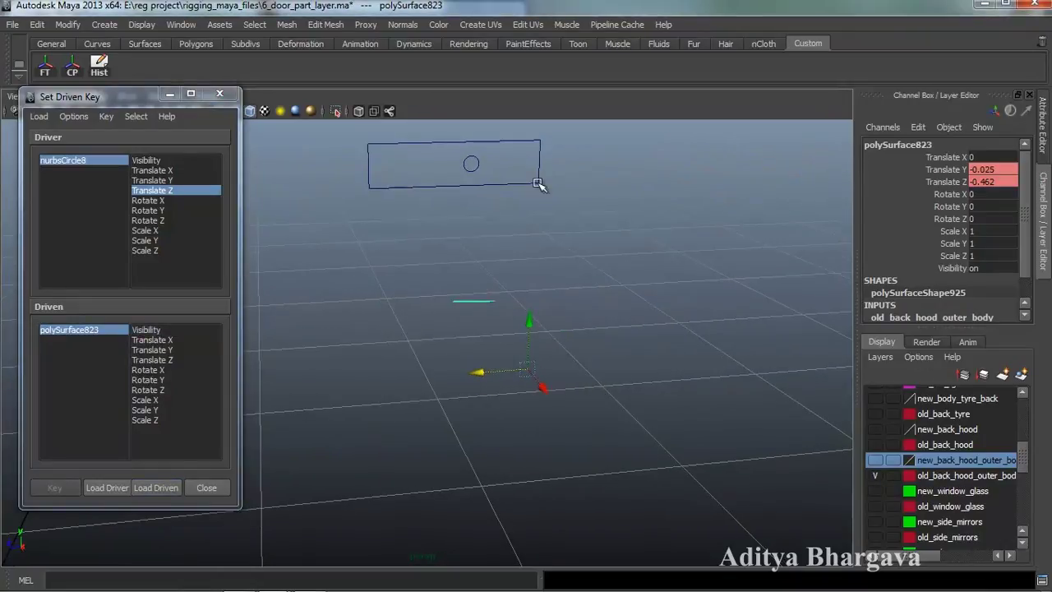
Step: Move the slider circle back to Translate Z -0.262 and key polySurface823's Visibility as on
{"action": "left_click", "coordinate": [472, 167]}
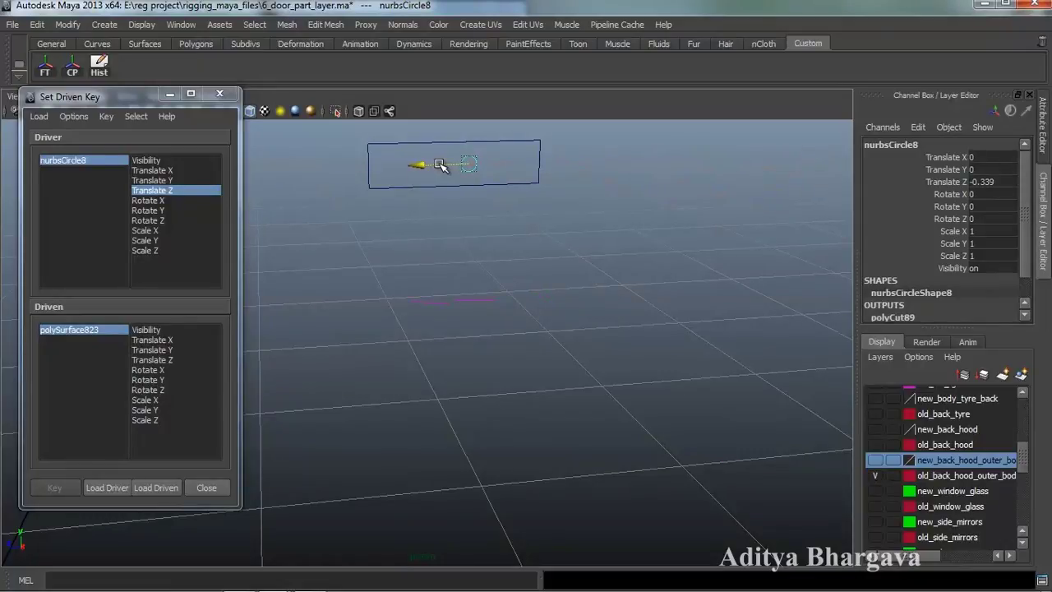
{"action": "left_click_drag", "start_coordinate": [441, 165], "coordinate": [419, 170]}
{"action": "left_click", "coordinate": [164, 332]}
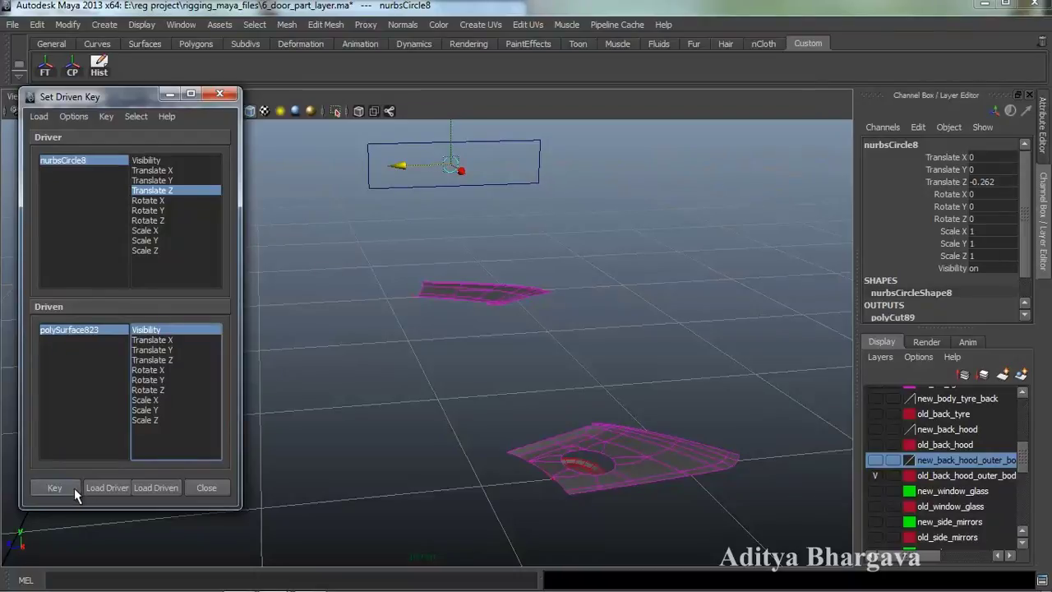
{"action": "left_click", "coordinate": [99, 331]}
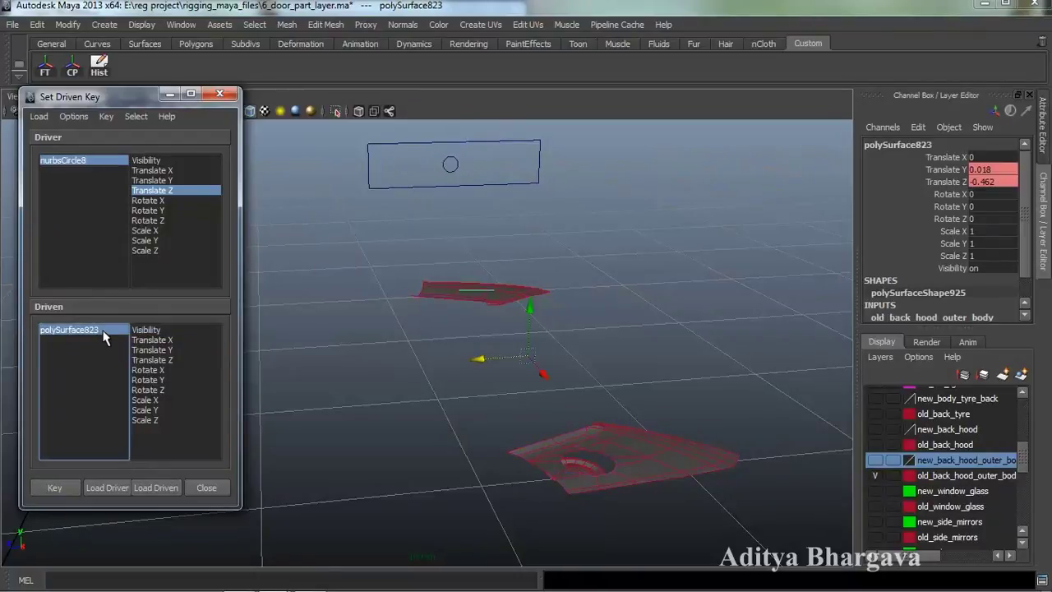
{"action": "left_click", "coordinate": [73, 489]}
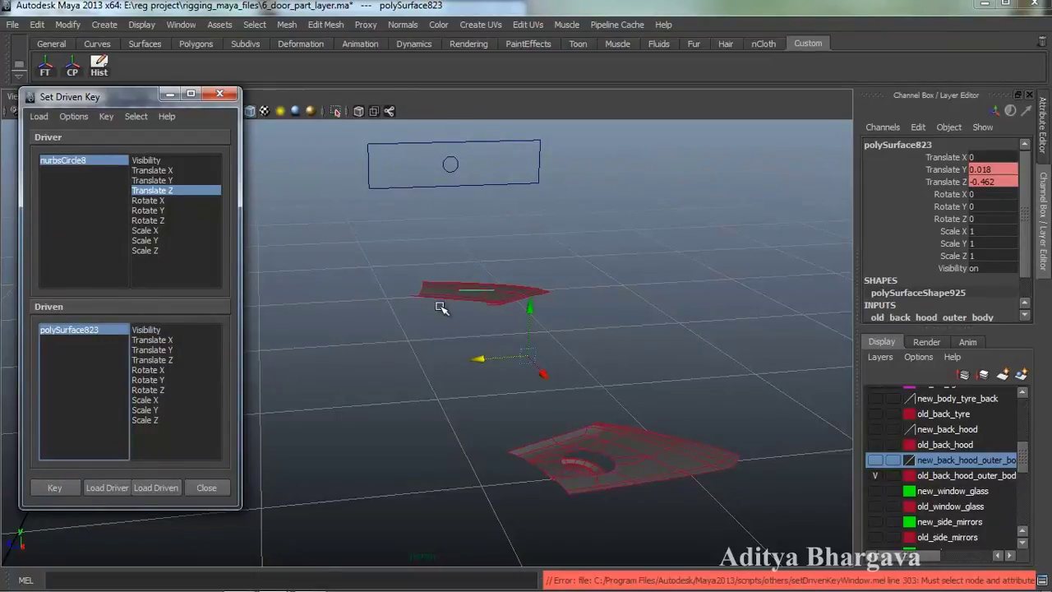
{"action": "left_click", "coordinate": [164, 331]}
{"action": "left_click", "coordinate": [58, 487]}
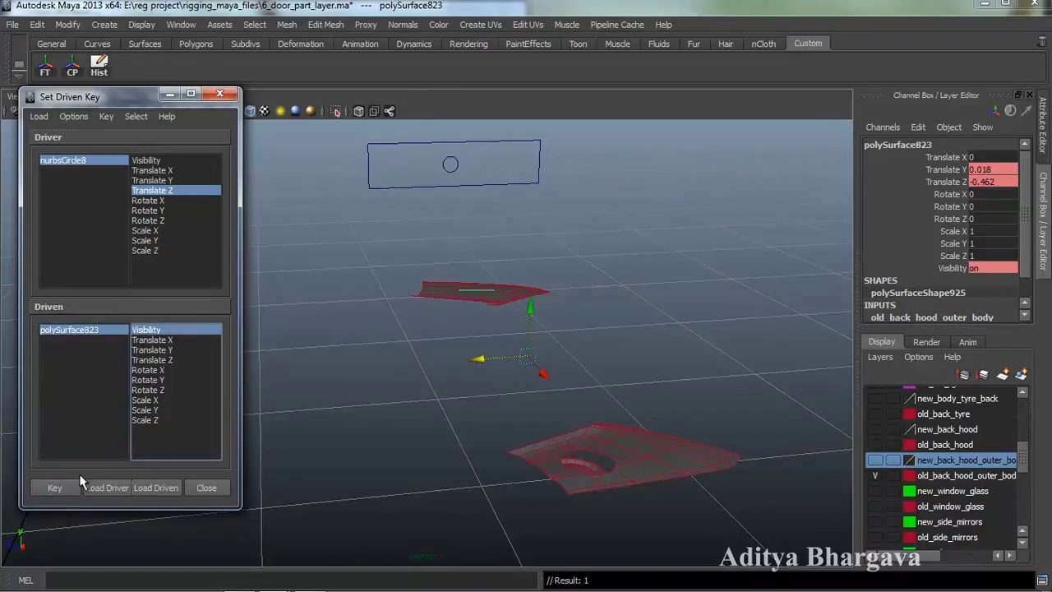
Step: Advance the slider circle slightly, set polySurface823's Visibility to 0, and key it
{"action": "left_click", "coordinate": [452, 167]}
{"action": "left_click_drag", "start_coordinate": [401, 166], "coordinate": [404, 166]}
{"action": "left_click", "coordinate": [109, 331]}
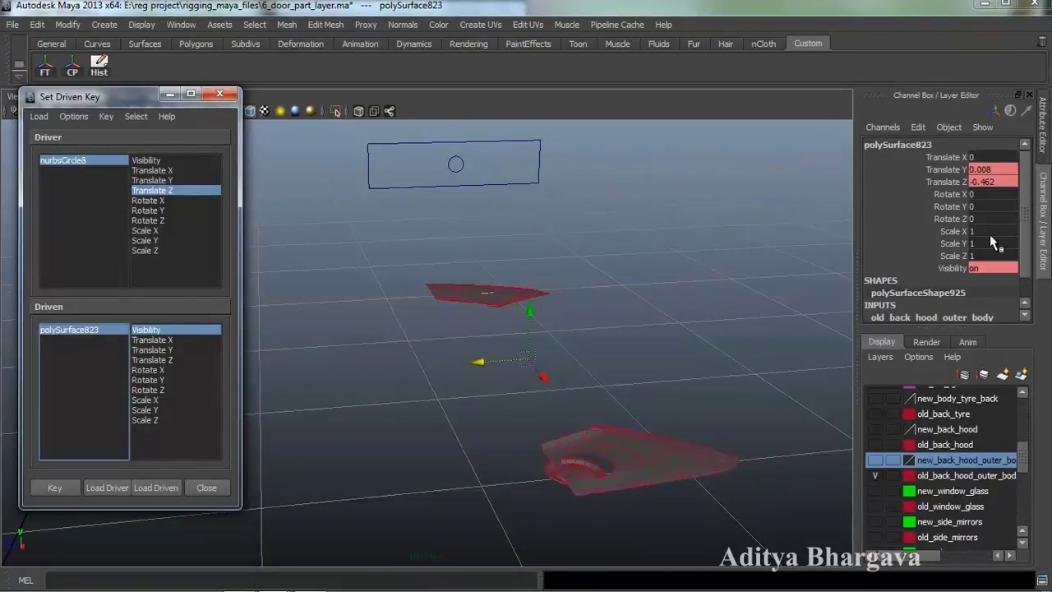
{"action": "left_click", "coordinate": [1002, 267]}
{"action": "key", "text": "Return"}
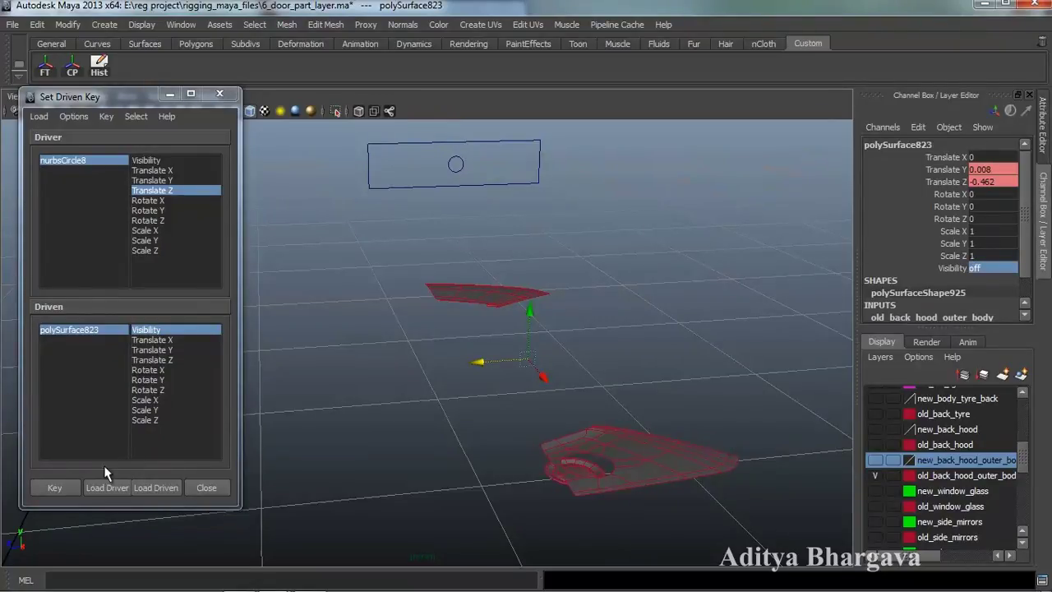
{"action": "left_click", "coordinate": [64, 488]}
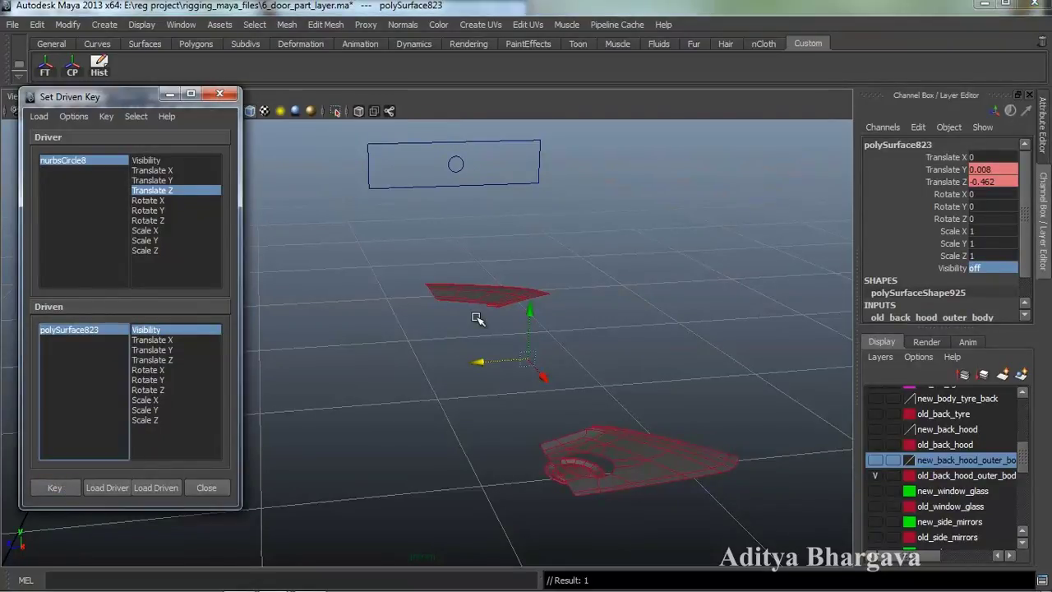
Step: Return the slider circle to its start position at Translate Z 0
{"action": "left_click", "coordinate": [505, 281]}
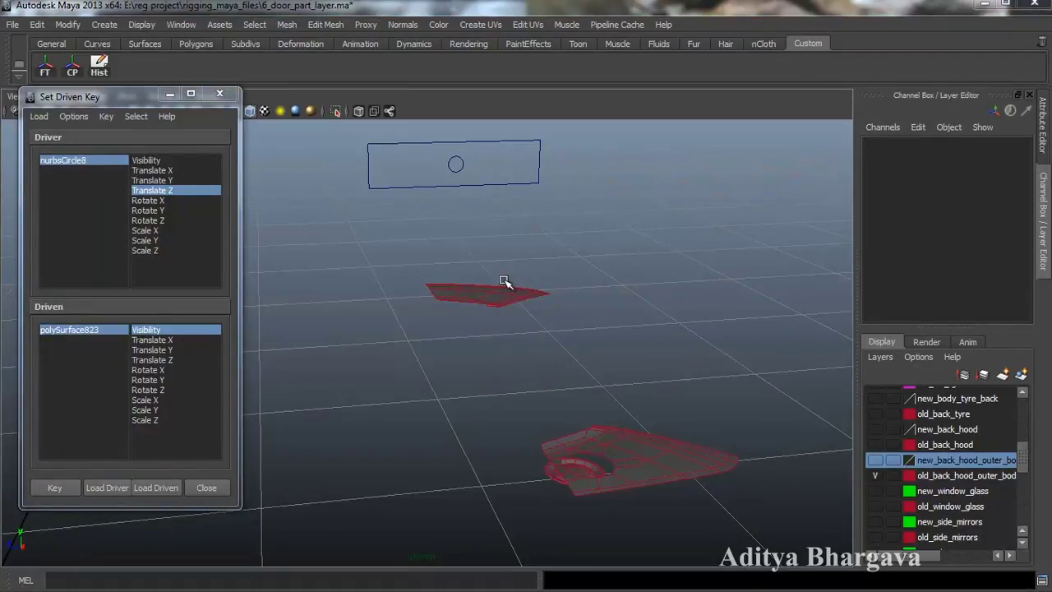
{"action": "left_click", "coordinate": [459, 166]}
{"action": "left_click_drag", "start_coordinate": [404, 165], "coordinate": [305, 195]}
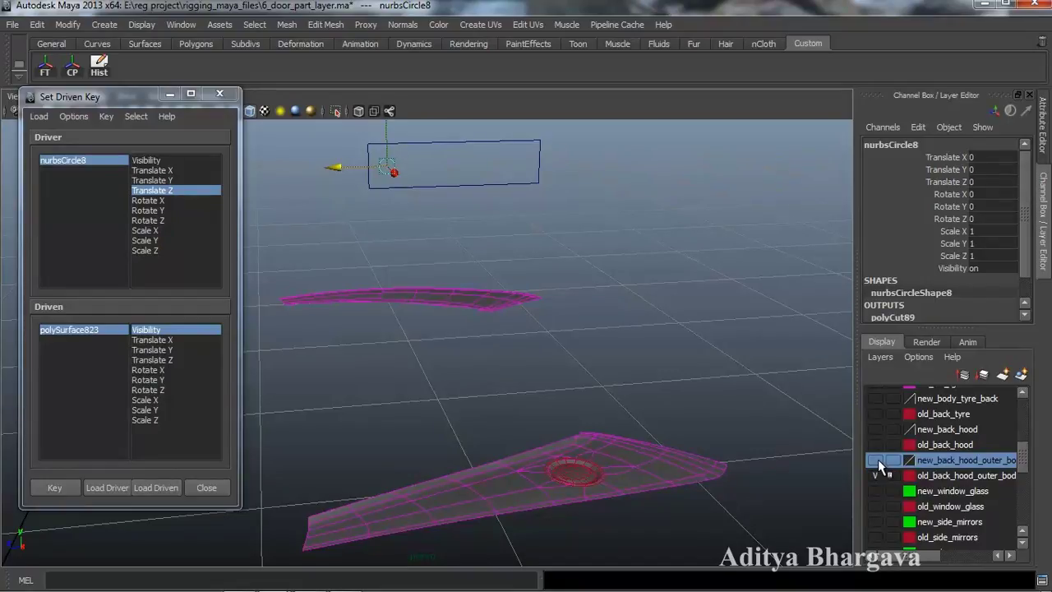
Step: Show the new_back_hood_outer_body layer and set the old_back_hood_outer_body layer to reference display
{"action": "left_click", "coordinate": [876, 460]}
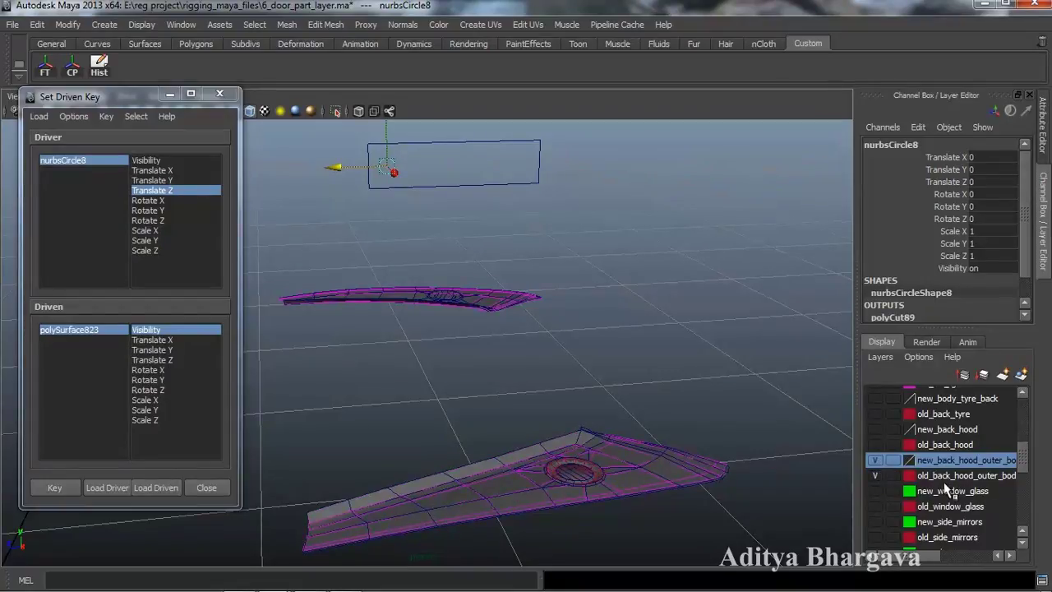
{"action": "left_click", "coordinate": [921, 479]}
{"action": "left_click", "coordinate": [892, 475]}
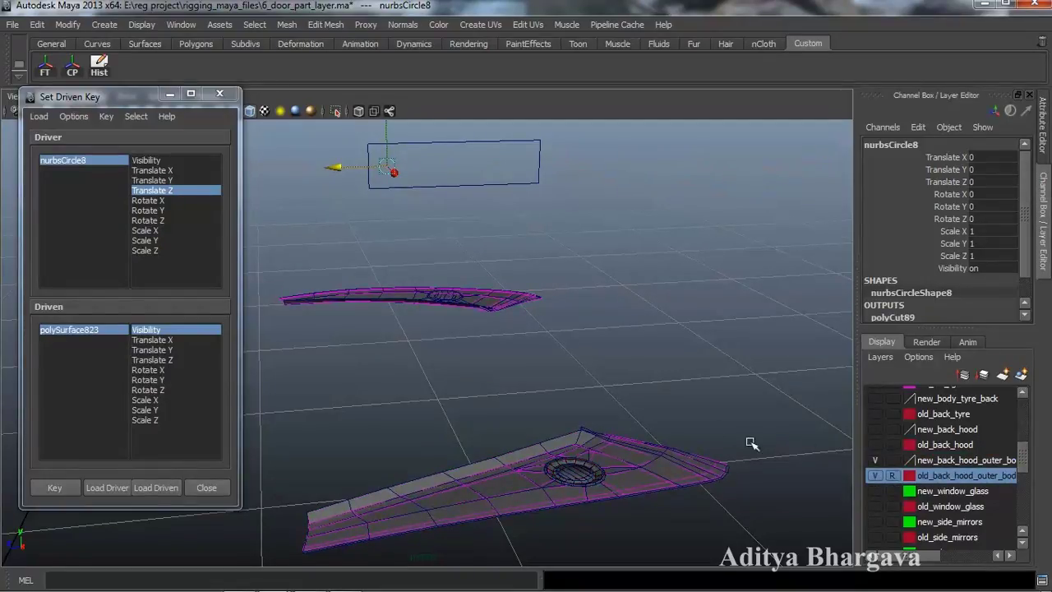
Step: Advance the slider circle partway and cut the new hood panel polySurface825 just beyond its narrow end with the Cut Faces Tool
{"action": "left_click_drag", "start_coordinate": [338, 169], "coordinate": [391, 192]}
{"action": "left_click", "coordinate": [372, 296]}
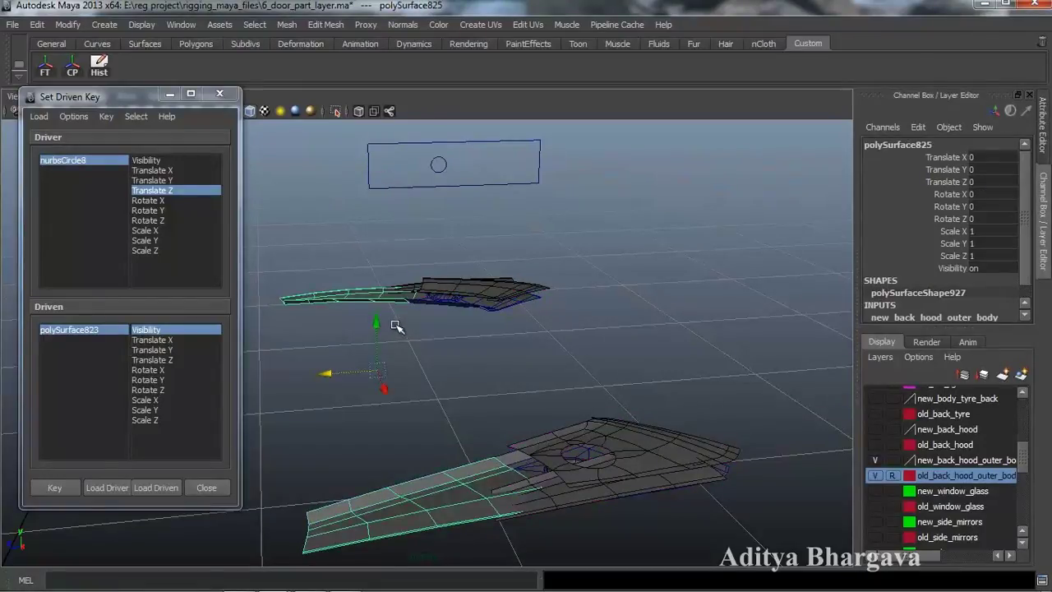
{"action": "left_click_drag", "start_coordinate": [448, 420], "coordinate": [445, 384], "text": "alt"}
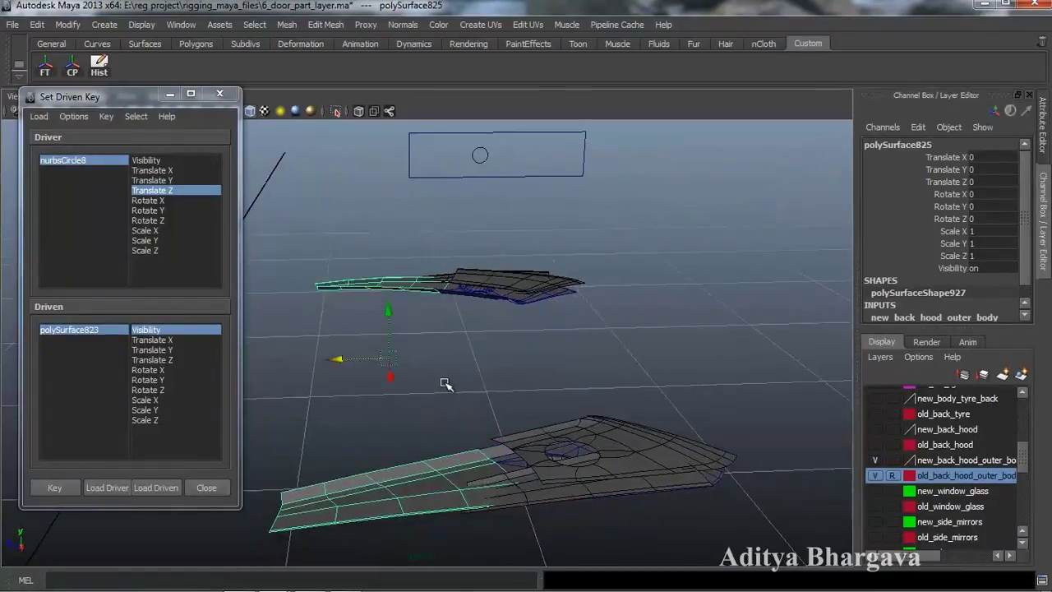
{"action": "mouse_move", "coordinate": [497, 286]}
{"action": "left_mouse_down", "text": "alt"}
{"action": "mouse_move", "coordinate": [501, 357]}
{"action": "mouse_move", "coordinate": [500, 286]}
{"action": "left_mouse_up", "text": "alt"}
{"action": "left_click", "coordinate": [340, 25]}
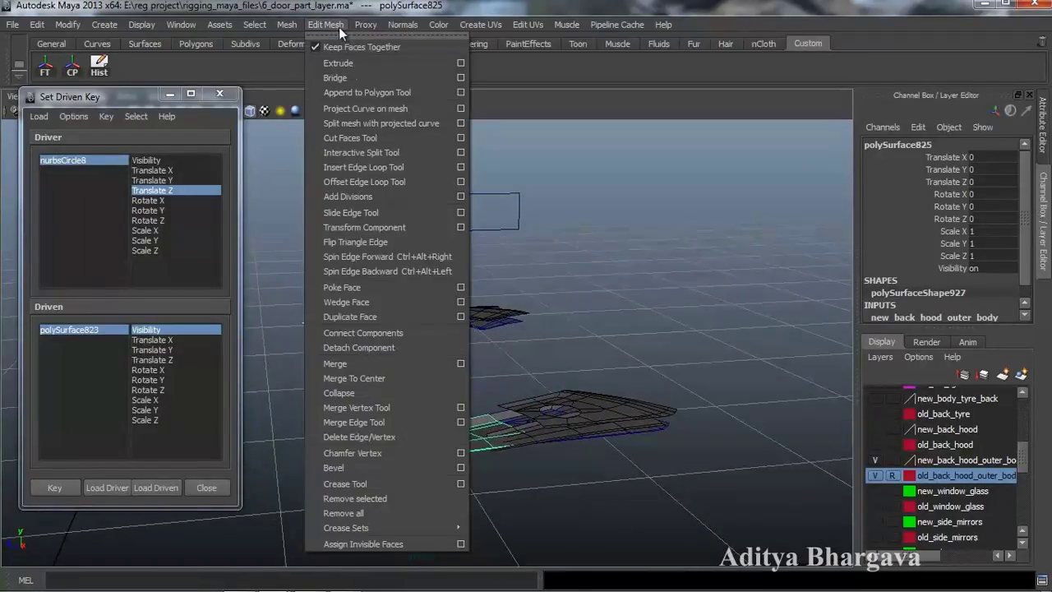
{"action": "left_click", "coordinate": [373, 144]}
{"action": "scroll", "coordinate": [415, 328], "scroll_direction": "up", "scroll_amount": 3}
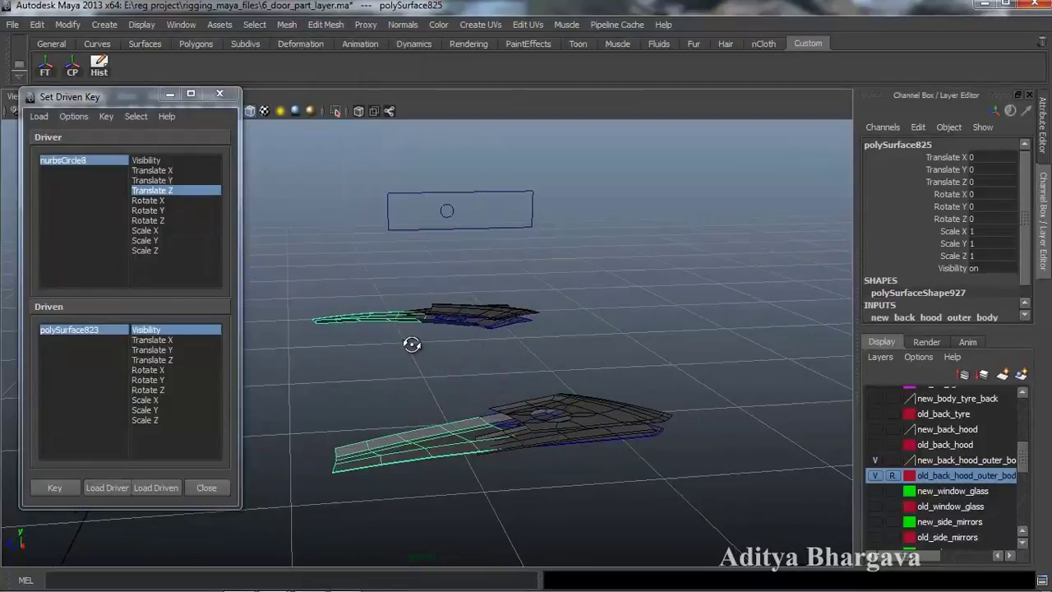
{"action": "left_click_drag", "start_coordinate": [408, 316], "coordinate": [436, 340], "text": "alt"}
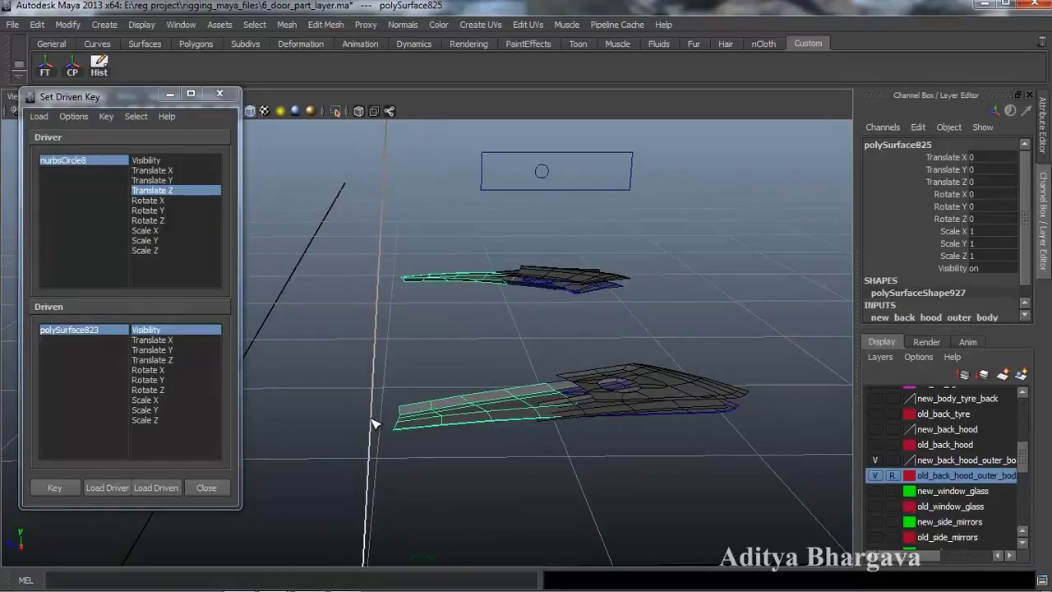
{"action": "left_click", "coordinate": [372, 423]}
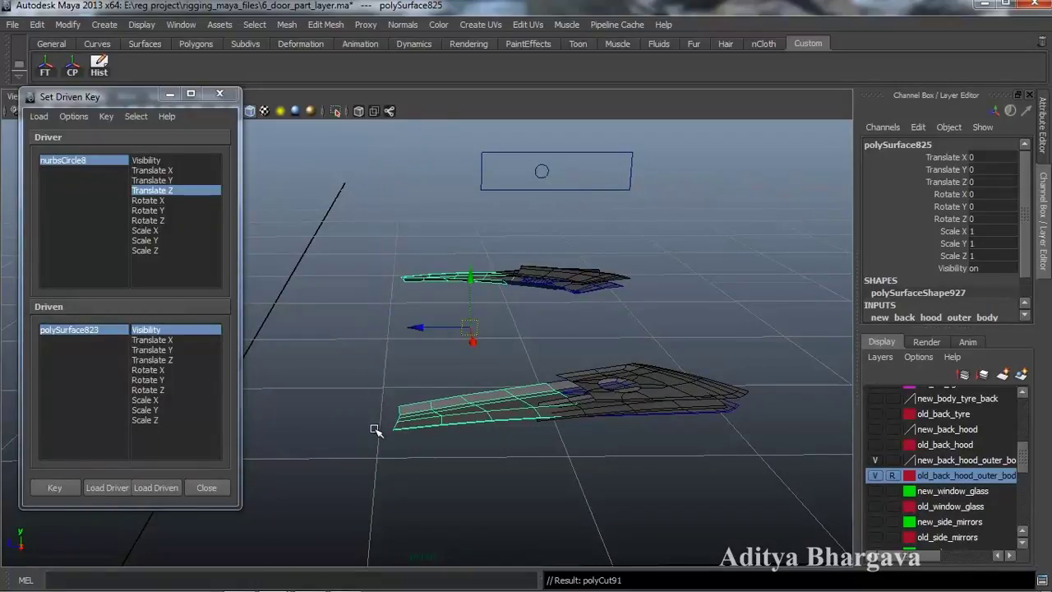
Step: Select the new panel's polyCut91 node and load it as the driven object
{"action": "key", "text": "ctrl+a"}
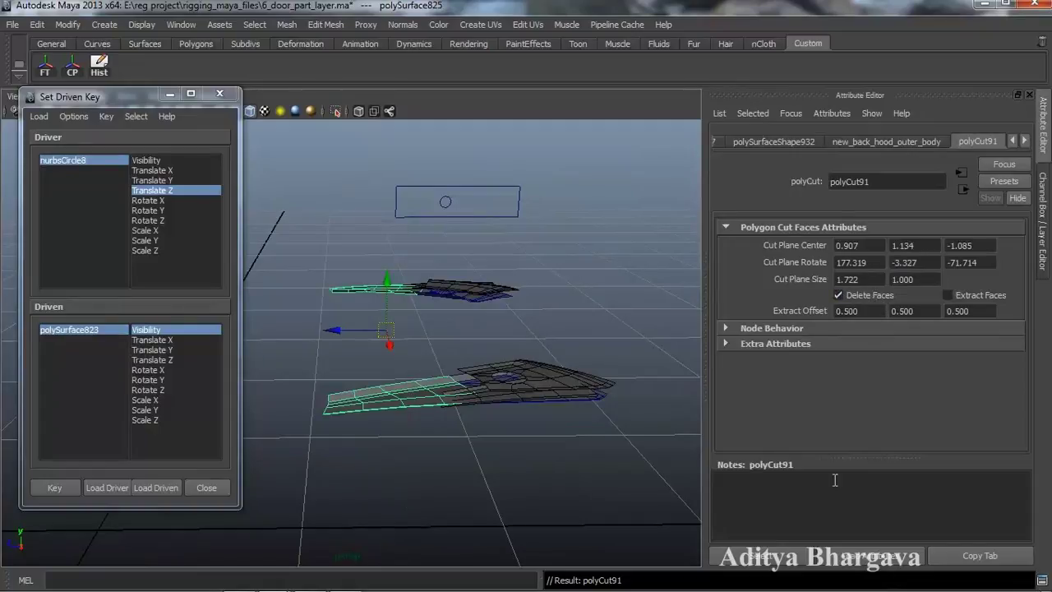
{"action": "left_click", "coordinate": [784, 555]}
{"action": "key", "text": "ctrl+a"}
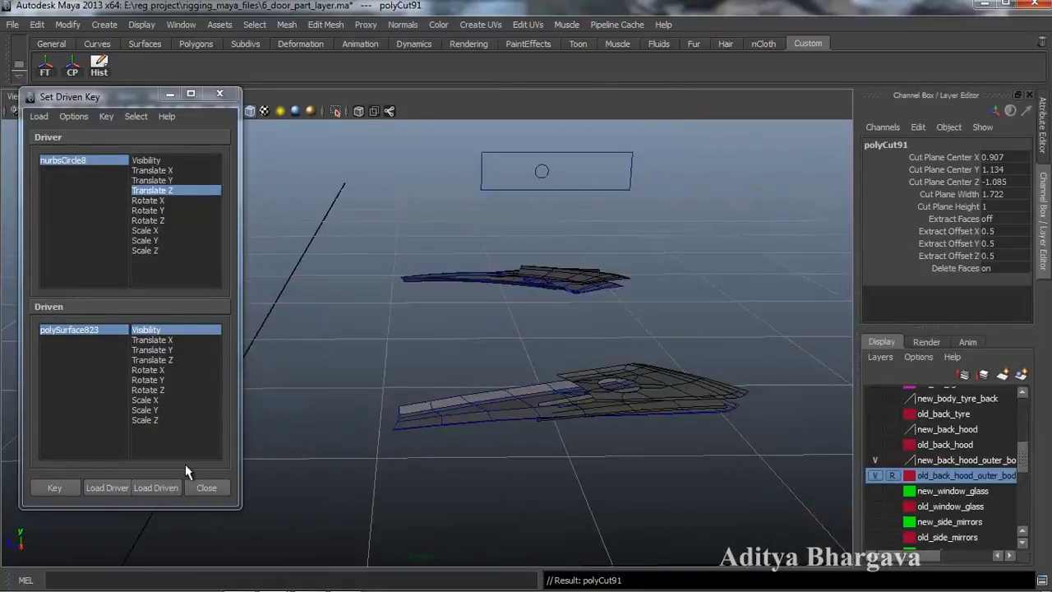
{"action": "left_click", "coordinate": [156, 488]}
{"action": "left_click_drag", "start_coordinate": [465, 493], "coordinate": [468, 419], "text": "alt"}
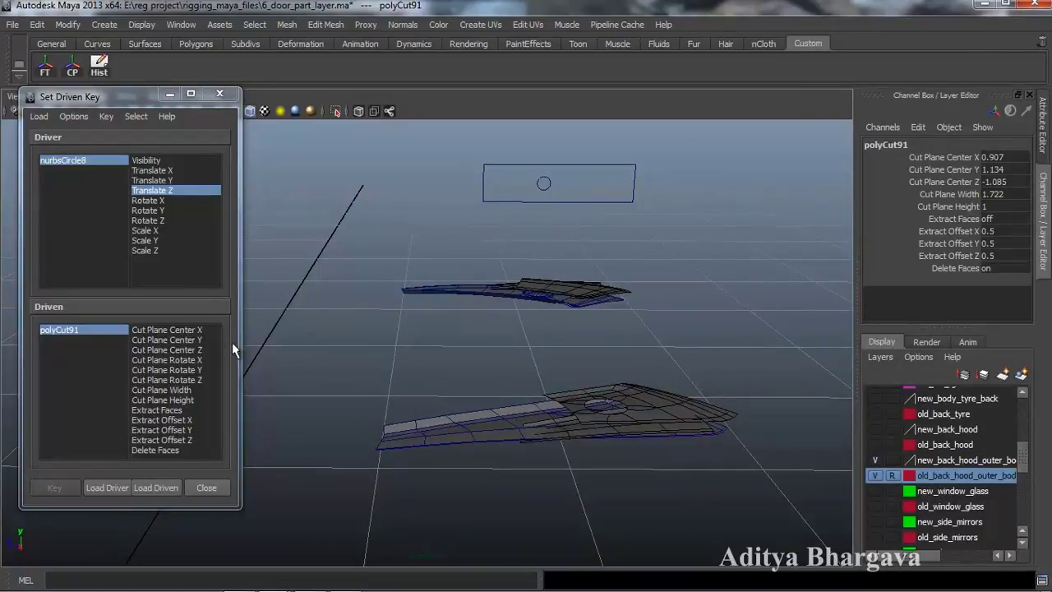
Step: Set polyCut91's Cut Plane Center Z to -2.285 and key it against the slider's Translate Z
{"action": "left_click", "coordinate": [202, 350]}
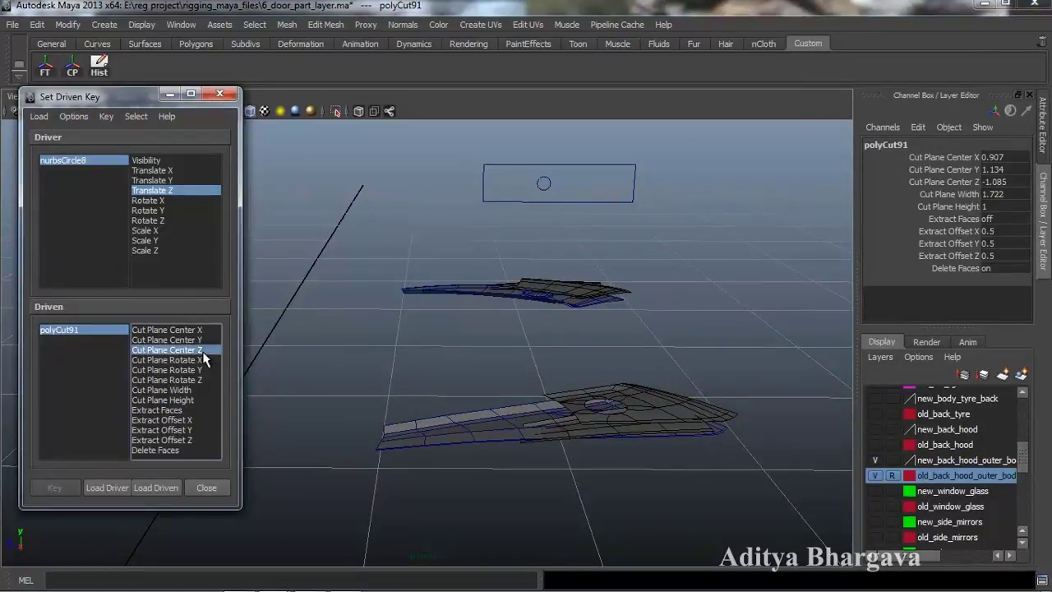
{"action": "left_click", "coordinate": [959, 182]}
{"action": "mouse_move", "coordinate": [769, 268]}
{"action": "middle_mouse_down"}
{"action": "mouse_move", "coordinate": [753, 280]}
{"action": "mouse_move", "coordinate": [762, 287]}
{"action": "middle_mouse_up"}
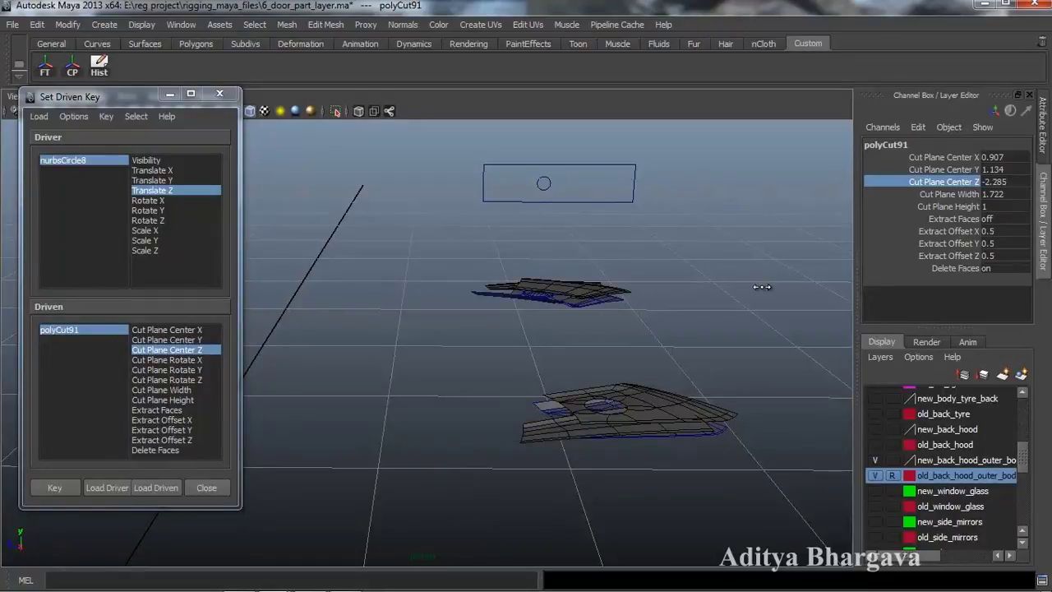
{"action": "left_click", "coordinate": [54, 489]}
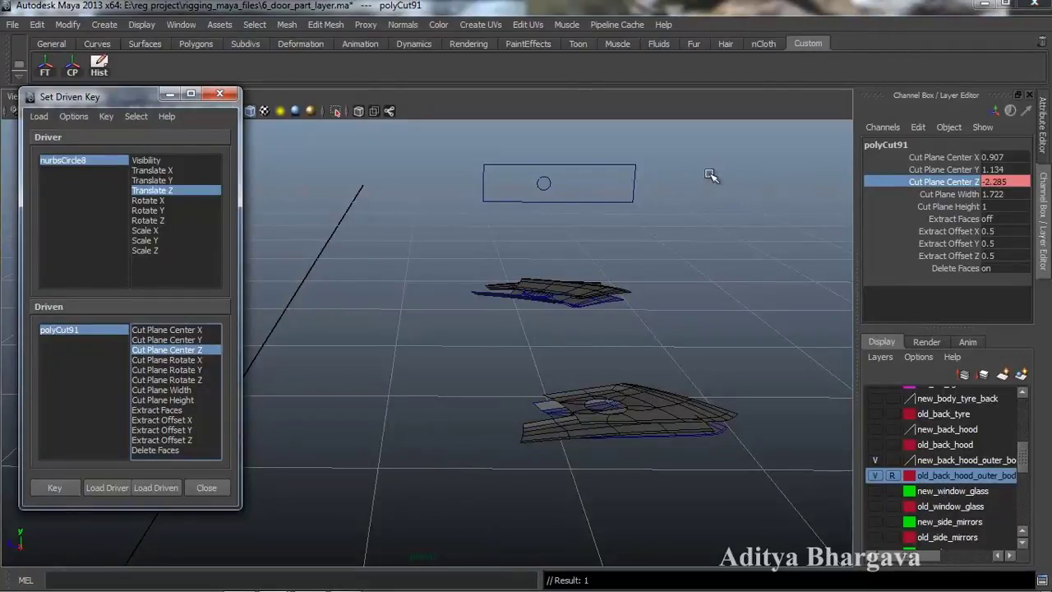
Step: Advance the slider circle to Translate Z -0.294 and key polyCut91's Cut Plane Center Z at 1.315 against it
{"action": "left_click", "coordinate": [544, 183]}
{"action": "left_click_drag", "start_coordinate": [503, 184], "coordinate": [515, 189]}
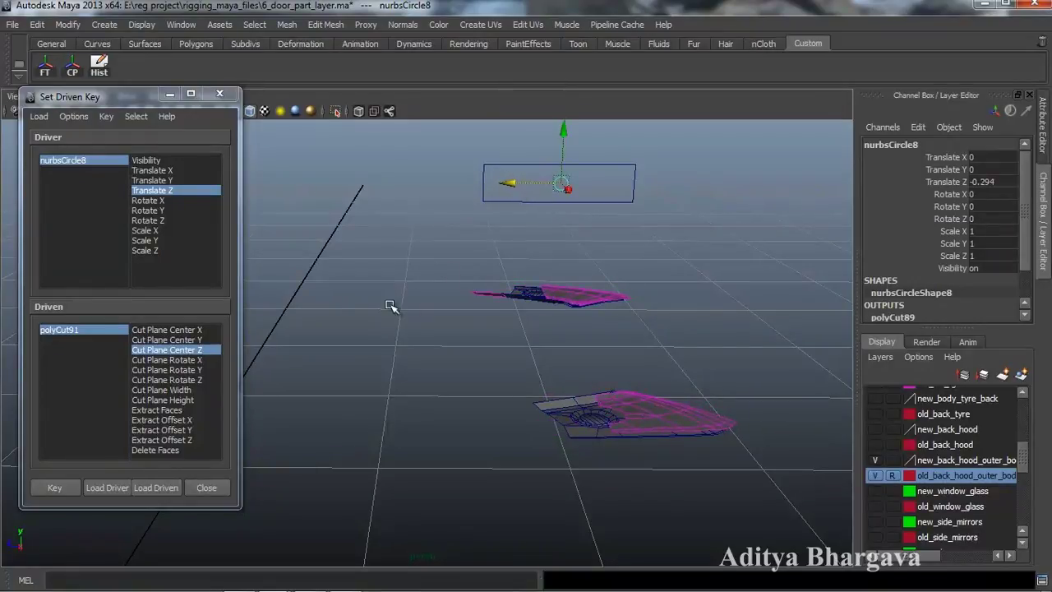
{"action": "left_click", "coordinate": [117, 332]}
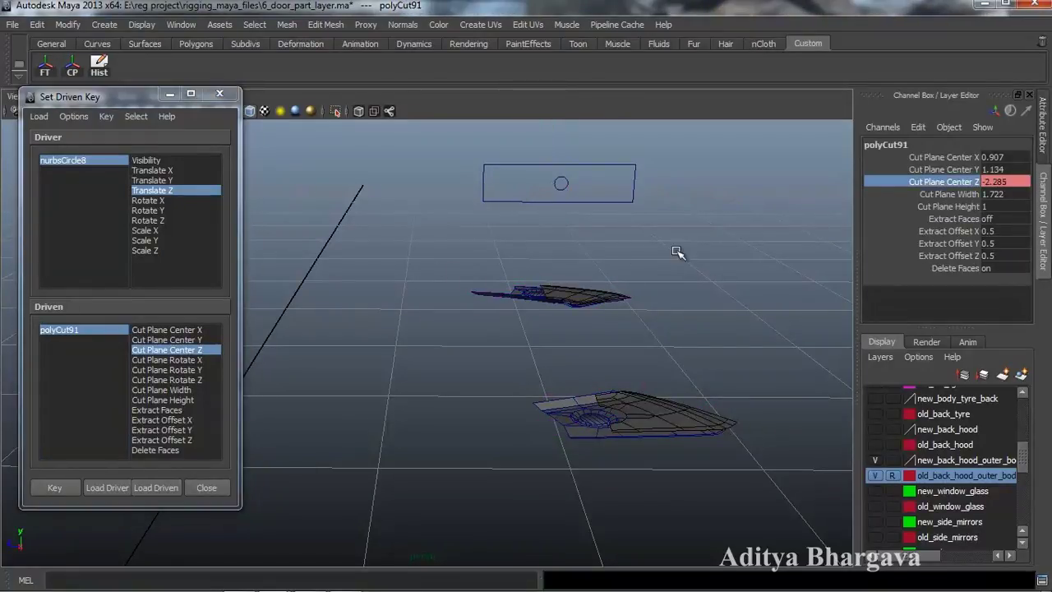
{"action": "middle_click_drag", "start_coordinate": [696, 244], "coordinate": [660, 261]}
{"action": "left_click", "coordinate": [75, 485]}
{"action": "left_click_drag", "start_coordinate": [436, 438], "coordinate": [451, 436], "text": "alt"}
{"action": "right_click_drag", "start_coordinate": [451, 436], "coordinate": [576, 416], "text": "alt"}
{"action": "left_click_drag", "start_coordinate": [551, 428], "coordinate": [564, 396], "text": "alt"}
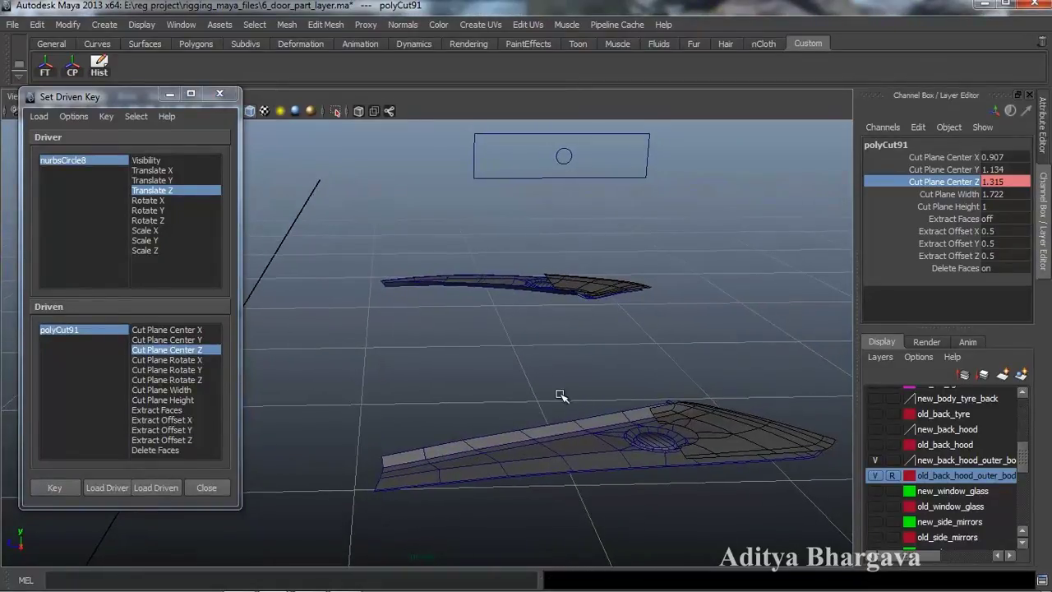
Step: Move the slider circle back to about Translate Z -0.207 to check how the new hood panel is cut away
{"action": "left_click", "coordinate": [578, 157]}
{"action": "left_click", "coordinate": [566, 158]}
{"action": "left_click_drag", "start_coordinate": [634, 291], "coordinate": [570, 295], "text": "alt"}
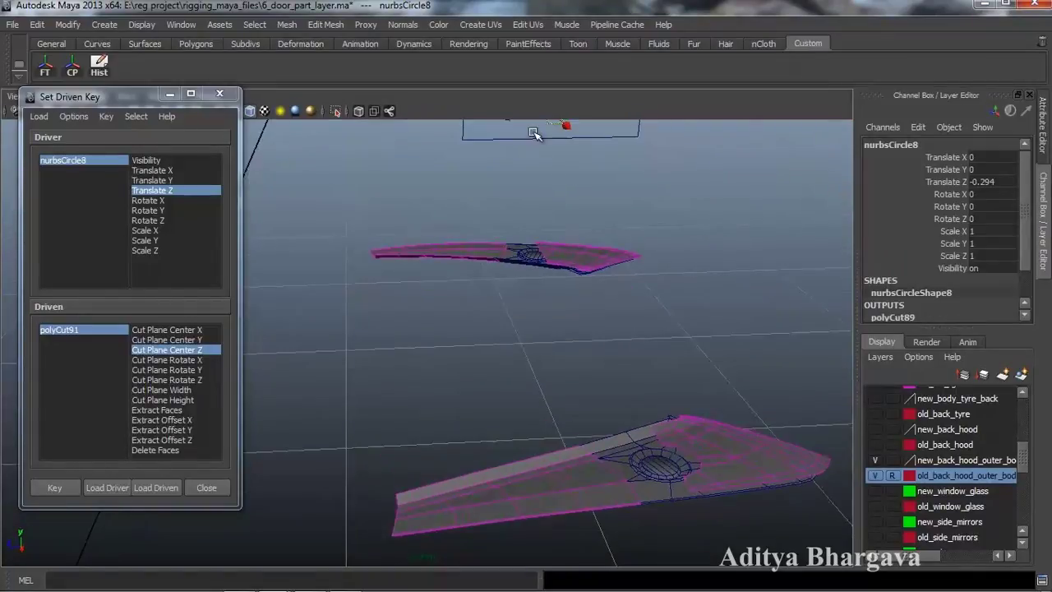
{"action": "key", "text": "w"}
{"action": "left_click_drag", "start_coordinate": [482, 148], "coordinate": [480, 149]}
{"action": "left_click", "coordinate": [477, 268]}
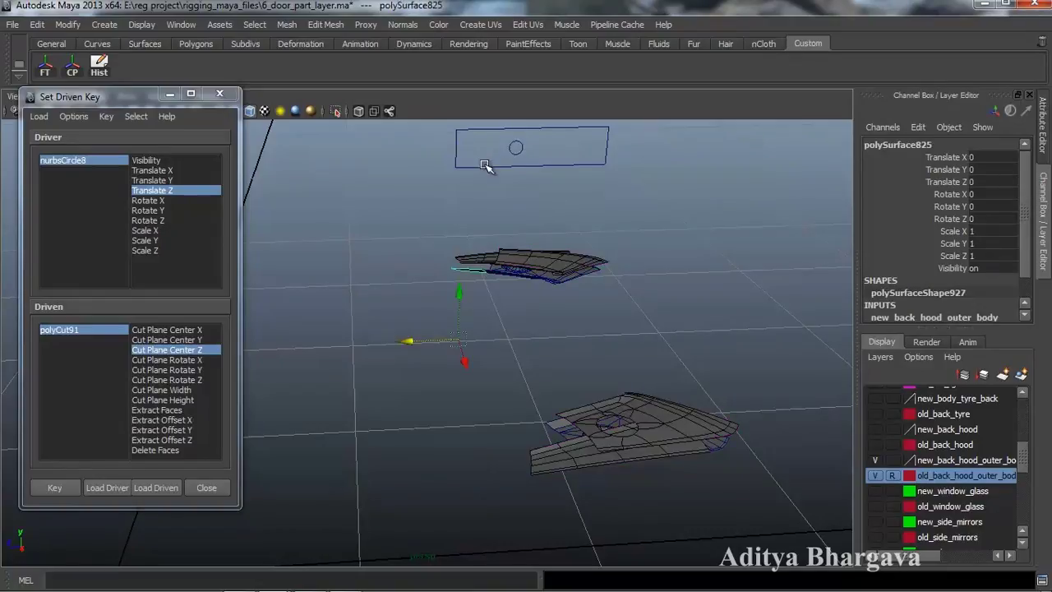
{"action": "left_click", "coordinate": [516, 153]}
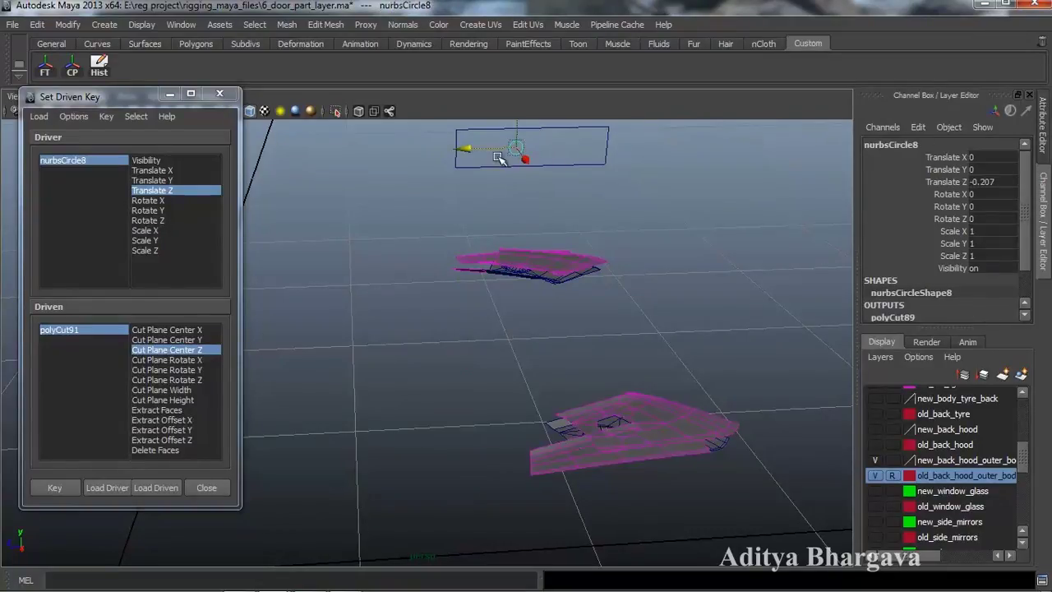
Step: Load polySurface825 as the driven object with Visibility as its driven attribute, and move the slider circle to Translate Z -0.232
{"action": "left_click", "coordinate": [470, 261]}
{"action": "left_click", "coordinate": [155, 488]}
{"action": "left_click", "coordinate": [477, 148]}
{"action": "left_click_drag", "start_coordinate": [477, 149], "coordinate": [482, 153]}
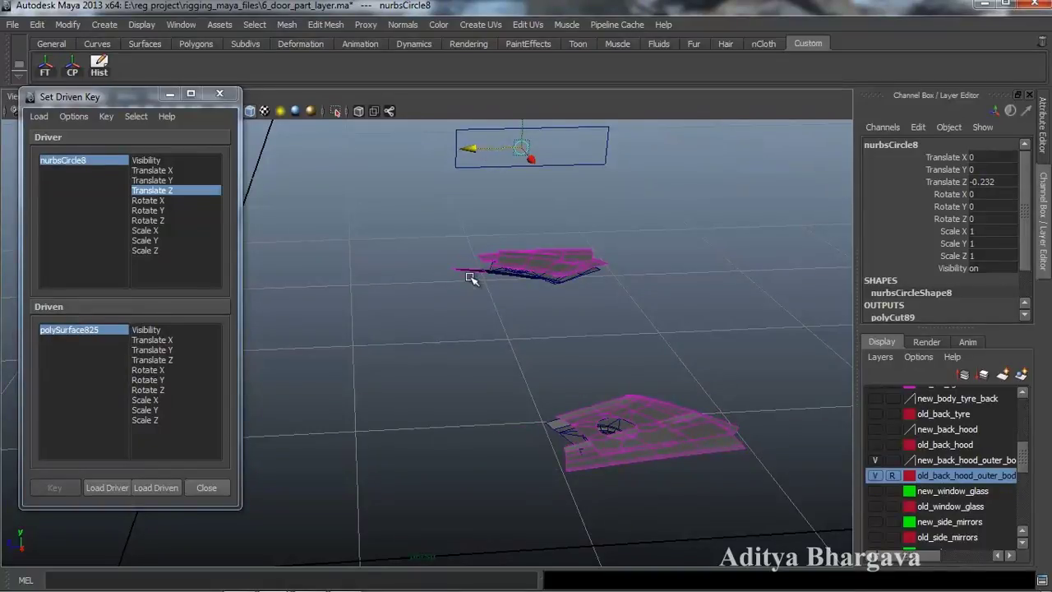
{"action": "left_click", "coordinate": [201, 329]}
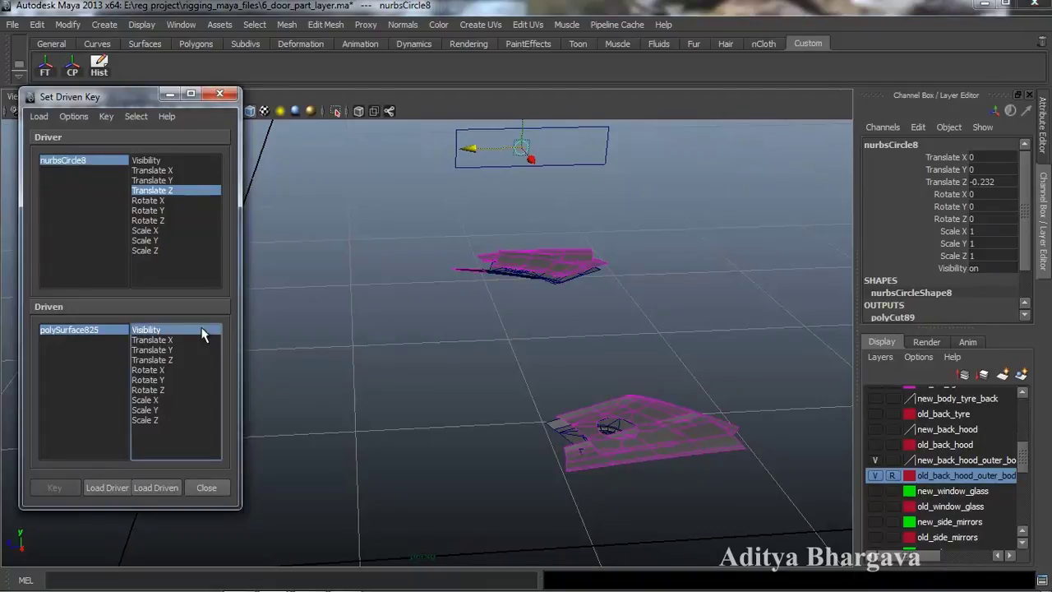
{"action": "double_click", "coordinate": [997, 268]}
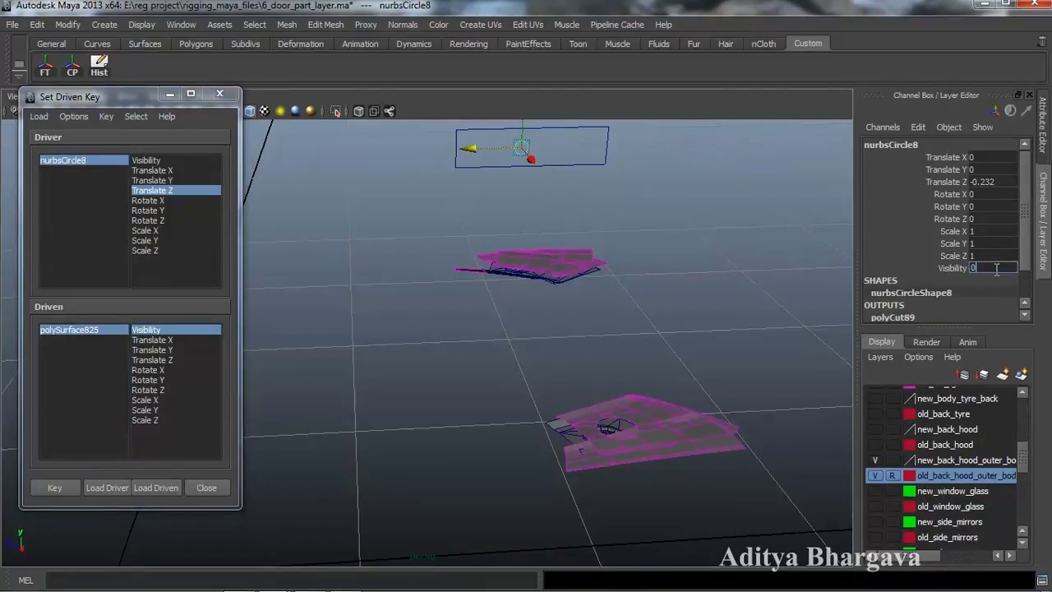
{"action": "key", "text": "Return"}
{"action": "key", "text": "ctrl+z"}
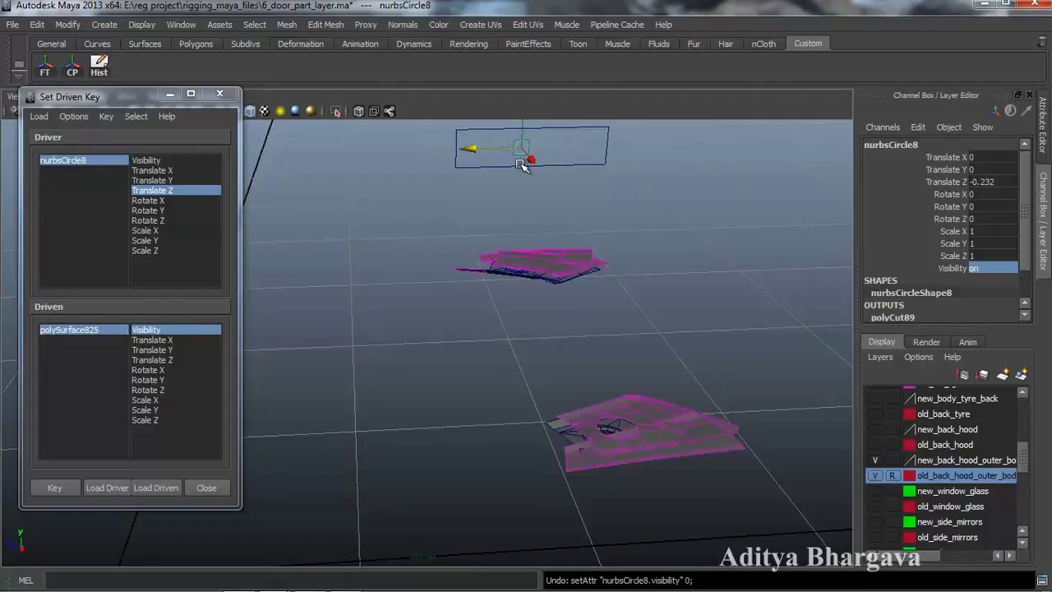
Step: Set polySurface825's Visibility to off and key it against the slider circle's Translate Z
{"action": "left_click", "coordinate": [100, 328]}
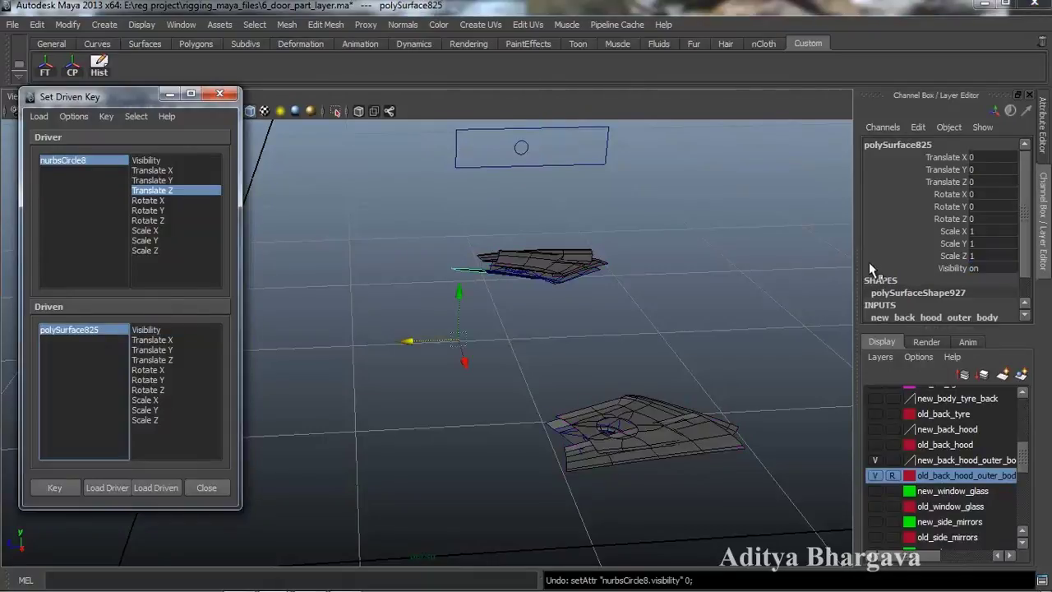
{"action": "double_click", "coordinate": [976, 268]}
{"action": "key", "text": "Return"}
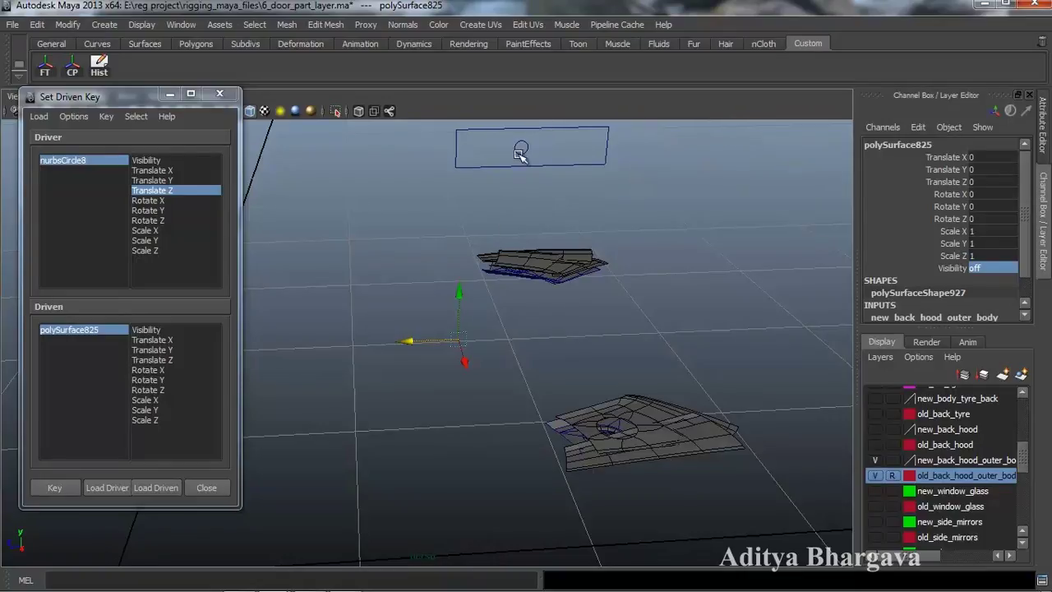
{"action": "left_click", "coordinate": [54, 488]}
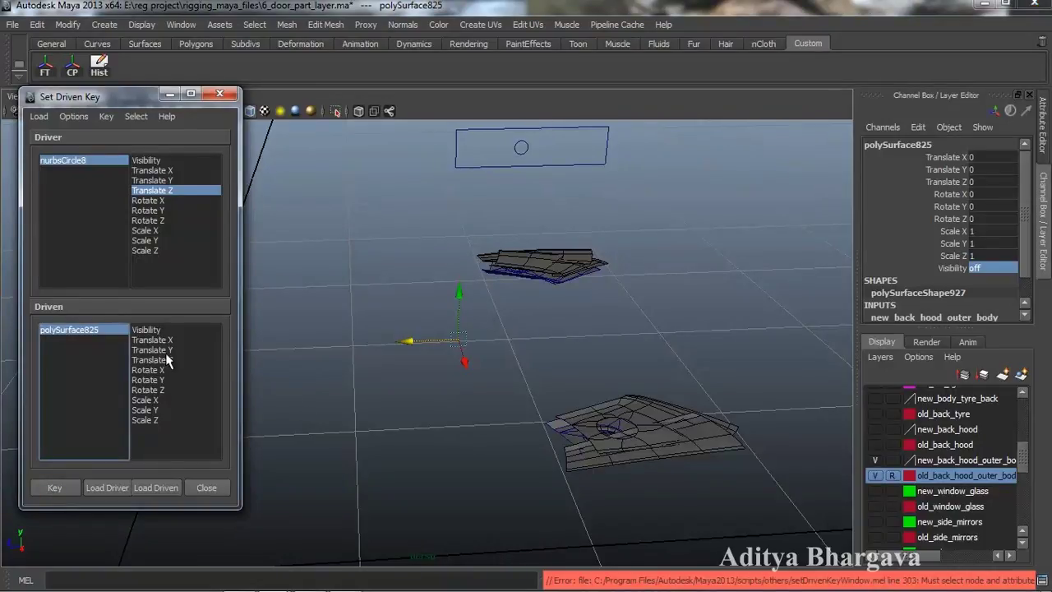
{"action": "left_click", "coordinate": [152, 330]}
{"action": "left_click", "coordinate": [70, 491]}
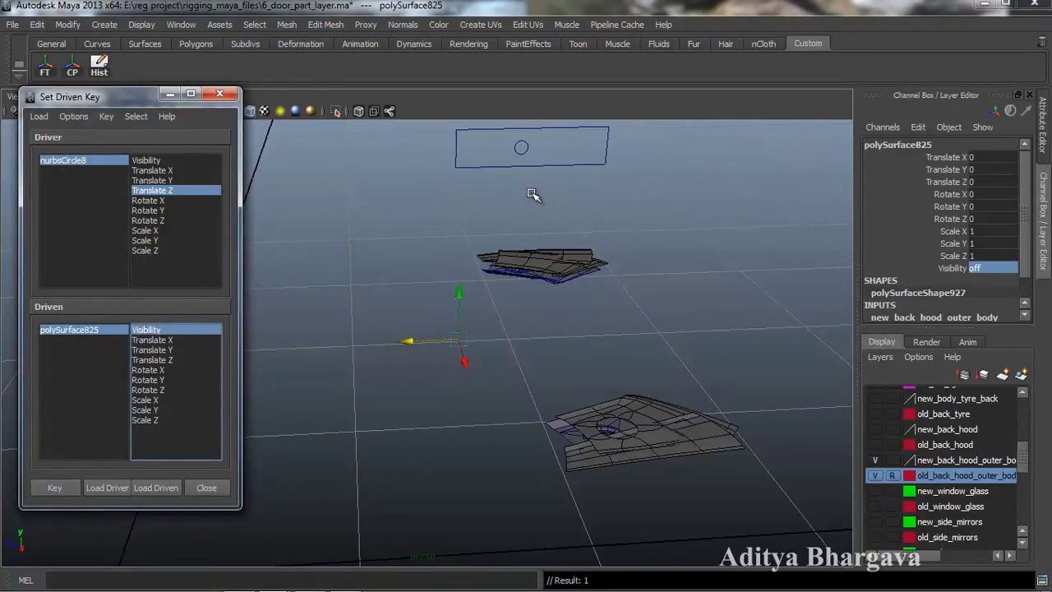
Step: Advance the slider circle to Translate Z -0.254, try setting polySurface825's Visibility to 1, and undo that change
{"action": "left_click", "coordinate": [530, 154]}
{"action": "left_click_drag", "start_coordinate": [493, 151], "coordinate": [497, 151]}
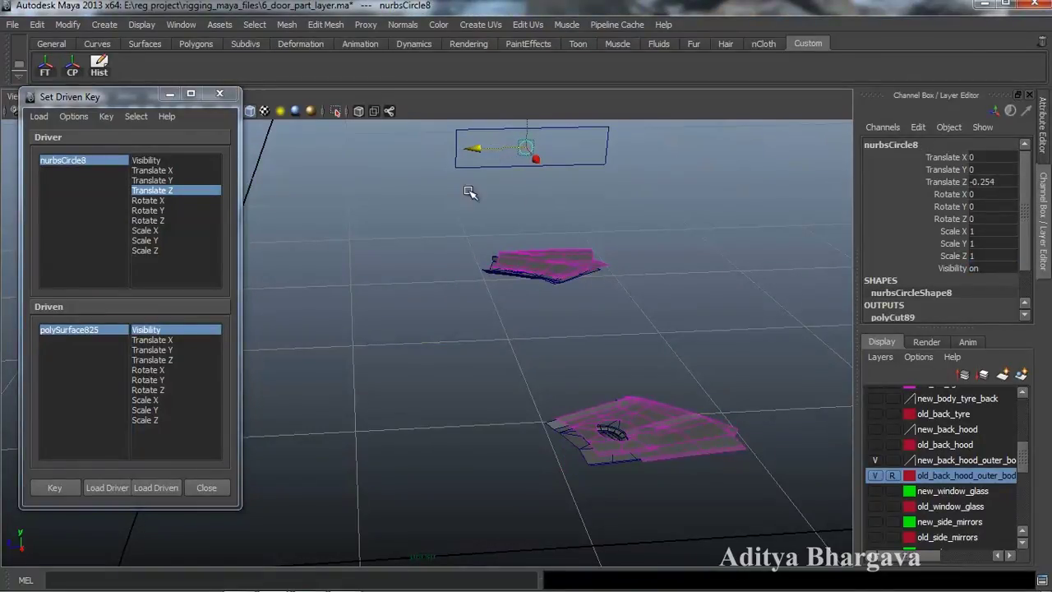
{"action": "left_click", "coordinate": [120, 331]}
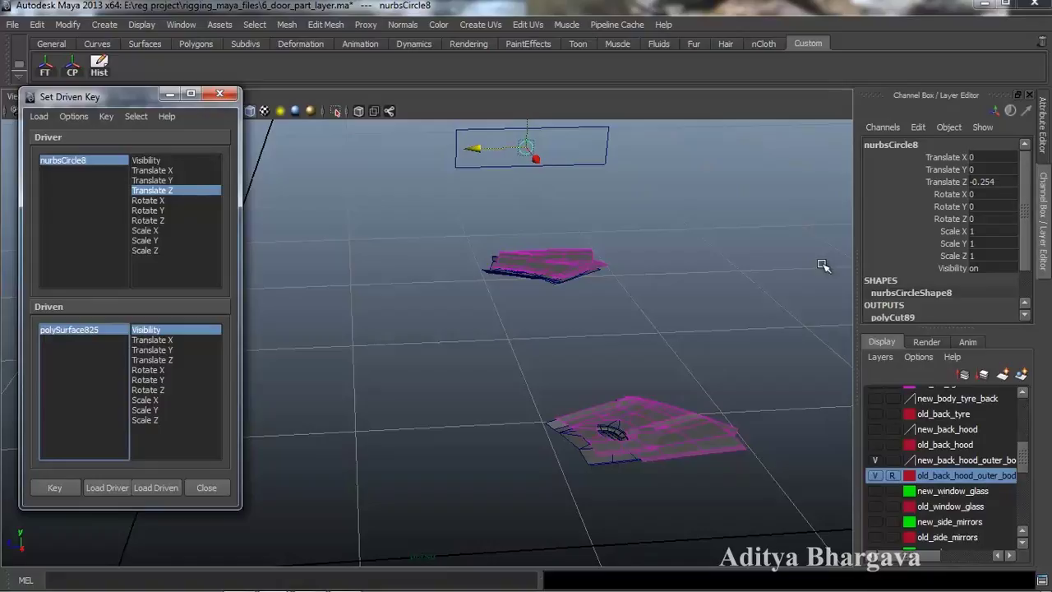
{"action": "left_click", "coordinate": [1016, 282]}
{"action": "left_click", "coordinate": [134, 333]}
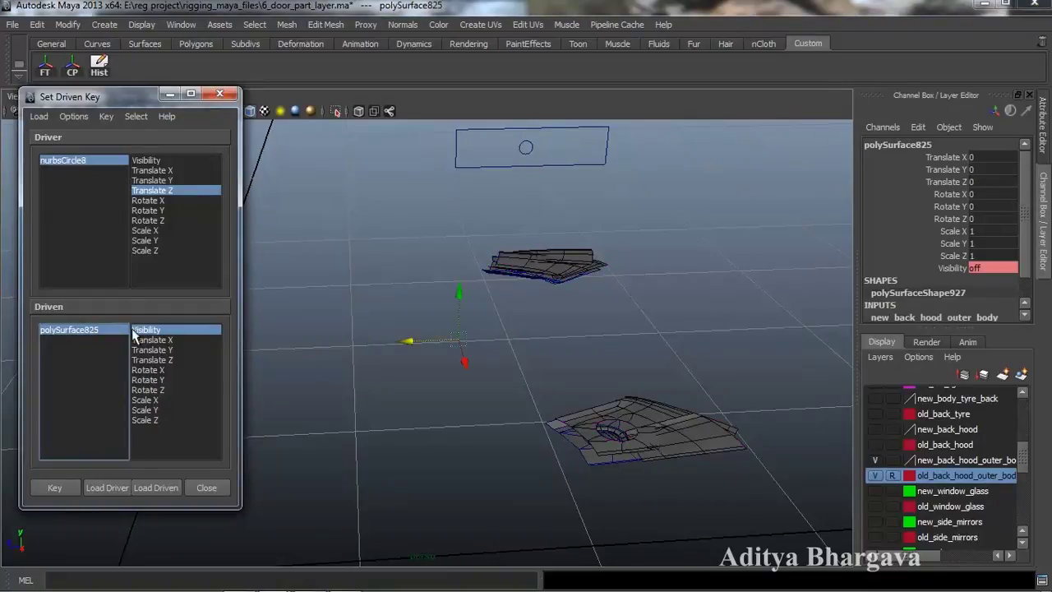
{"action": "left_click", "coordinate": [1012, 268]}
{"action": "type", "text": "1"}
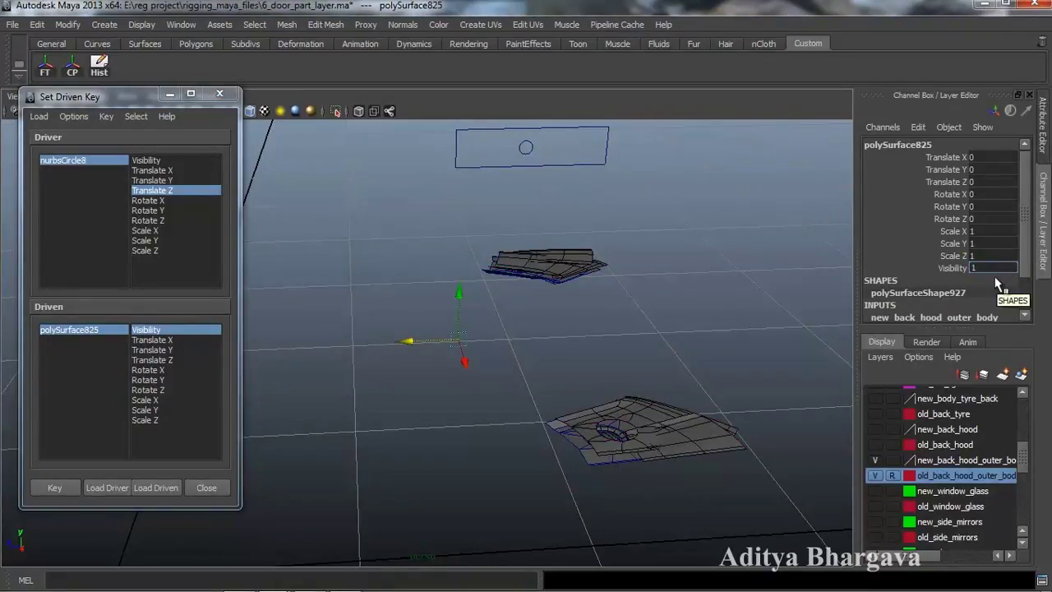
{"action": "key", "text": "Return"}
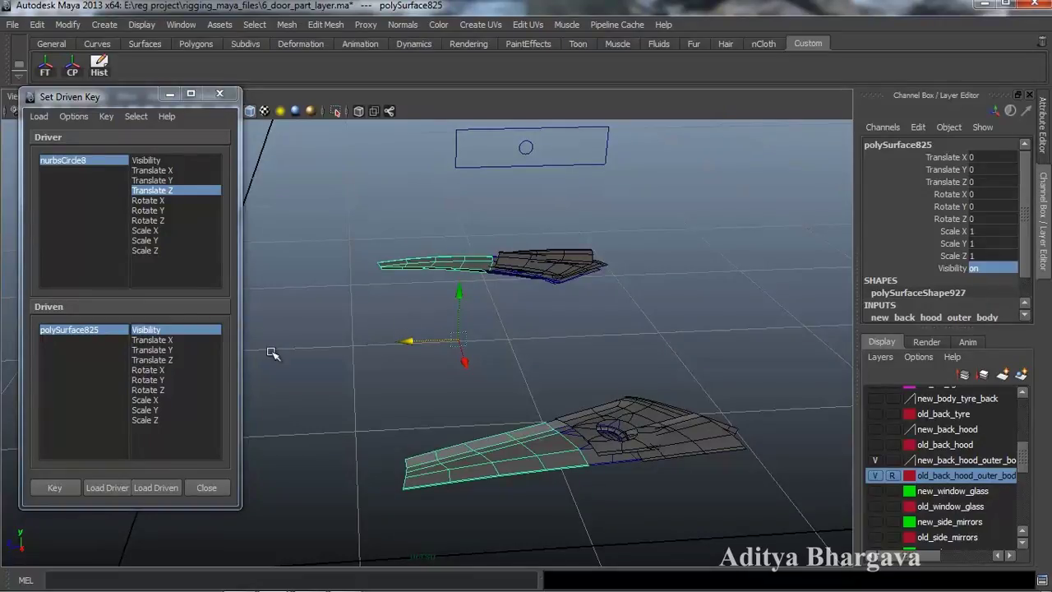
{"action": "left_click", "coordinate": [510, 342]}
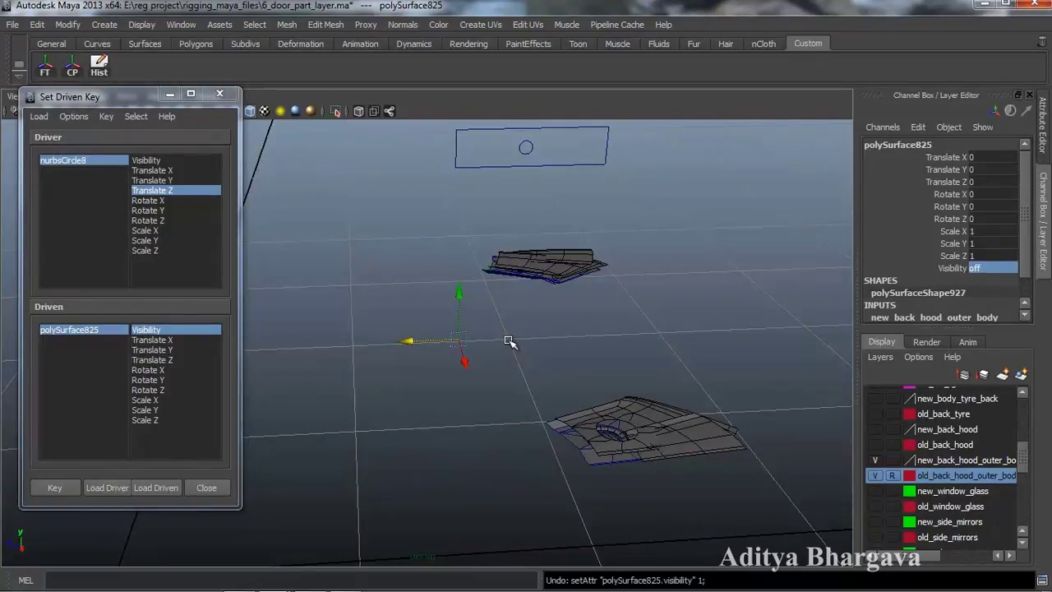
Step: Move the slider circle to Translate Z -0.239, try turning polySurface825's Visibility on there, and undo the change
{"action": "left_click", "coordinate": [525, 152]}
{"action": "left_click_drag", "start_coordinate": [469, 150], "coordinate": [470, 152]}
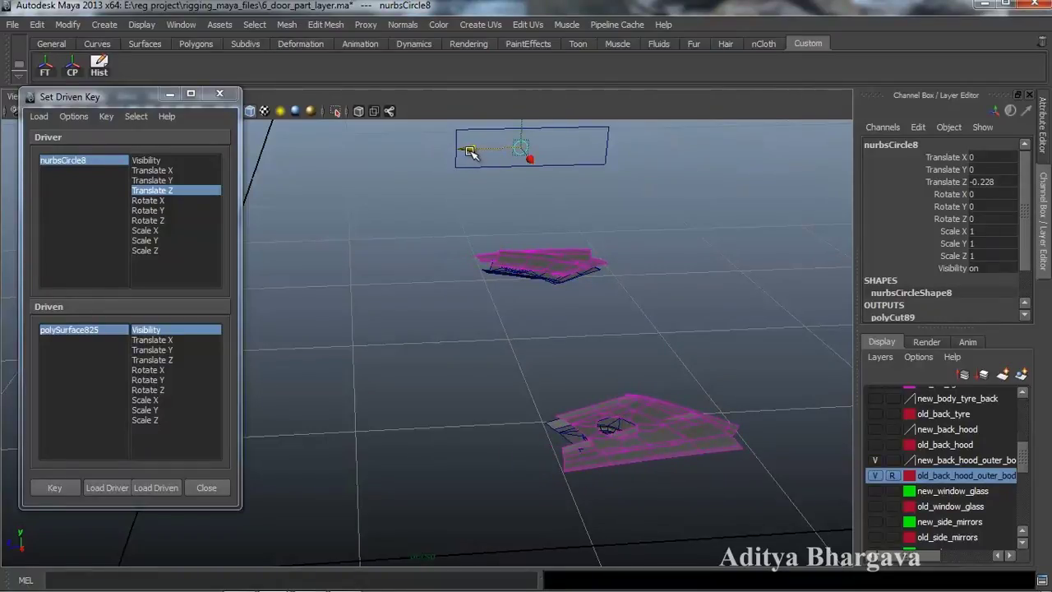
{"action": "left_click_drag", "start_coordinate": [469, 151], "coordinate": [468, 151]}
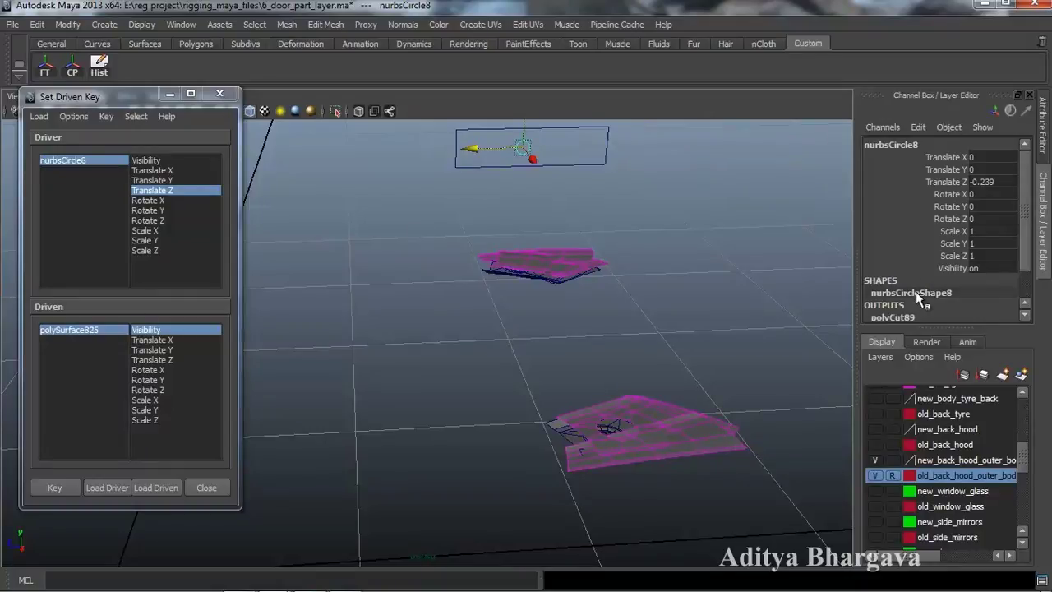
{"action": "left_click", "coordinate": [108, 330]}
{"action": "left_click", "coordinate": [990, 268]}
{"action": "type", "text": "1"}
{"action": "key", "text": "Return"}
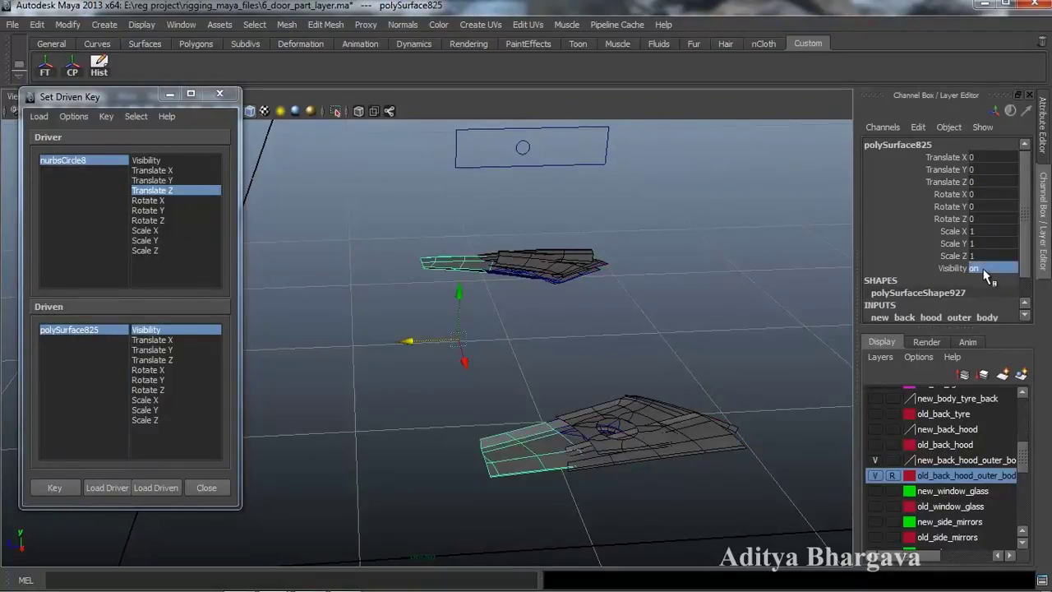
{"action": "key", "text": "ctrl+z"}
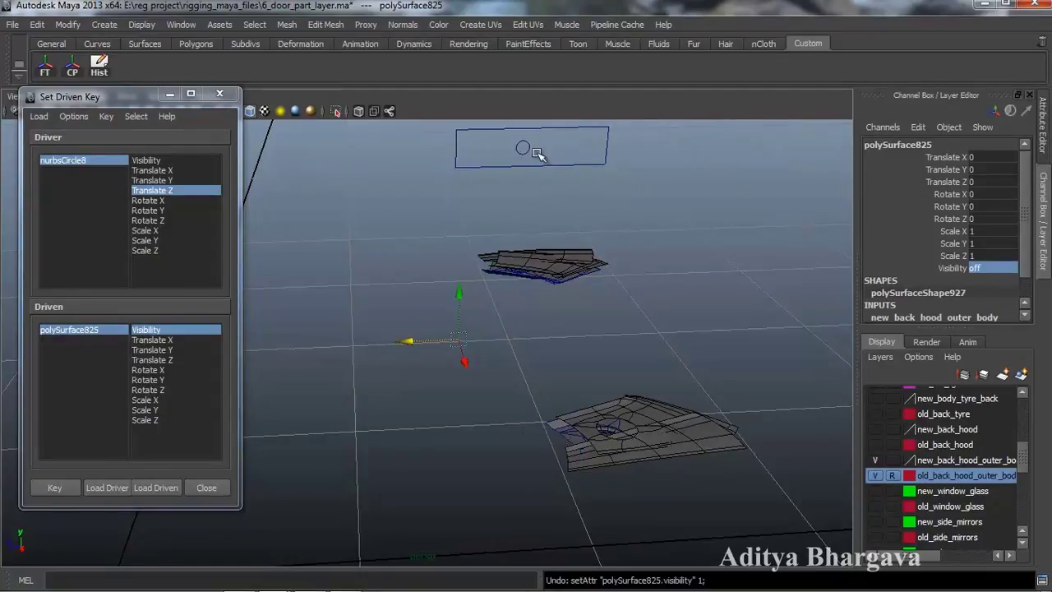
Step: Return the slider circle to Translate Z -0.232, set polySurface825's Visibility to 1 and key it
{"action": "left_click", "coordinate": [515, 154]}
{"action": "left_click", "coordinate": [515, 154]}
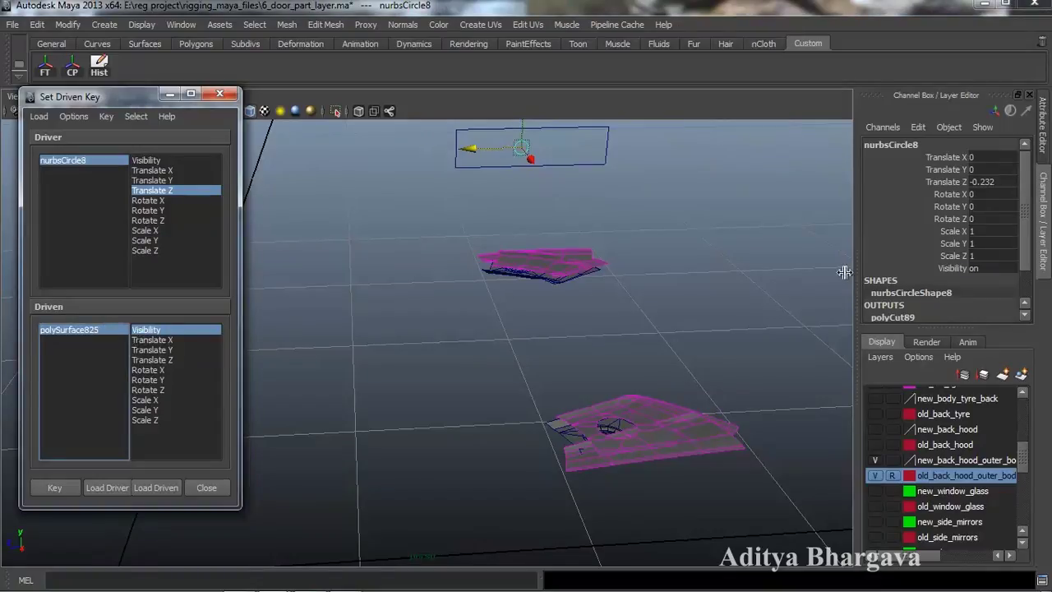
{"action": "left_click", "coordinate": [985, 268]}
{"action": "left_click", "coordinate": [102, 331]}
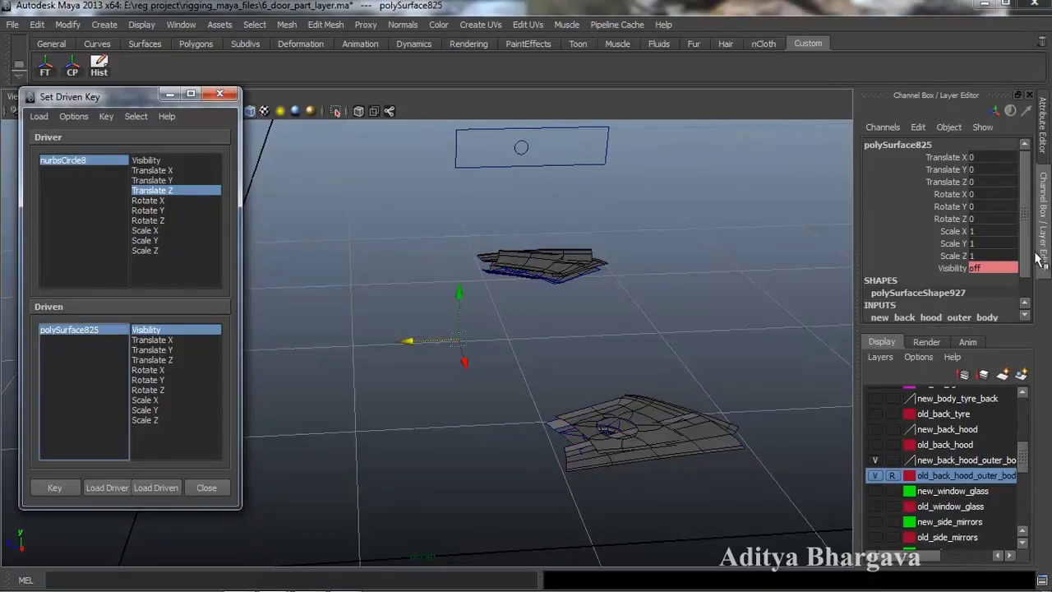
{"action": "left_click", "coordinate": [995, 268]}
{"action": "type", "text": "1"}
{"action": "key", "text": "Return"}
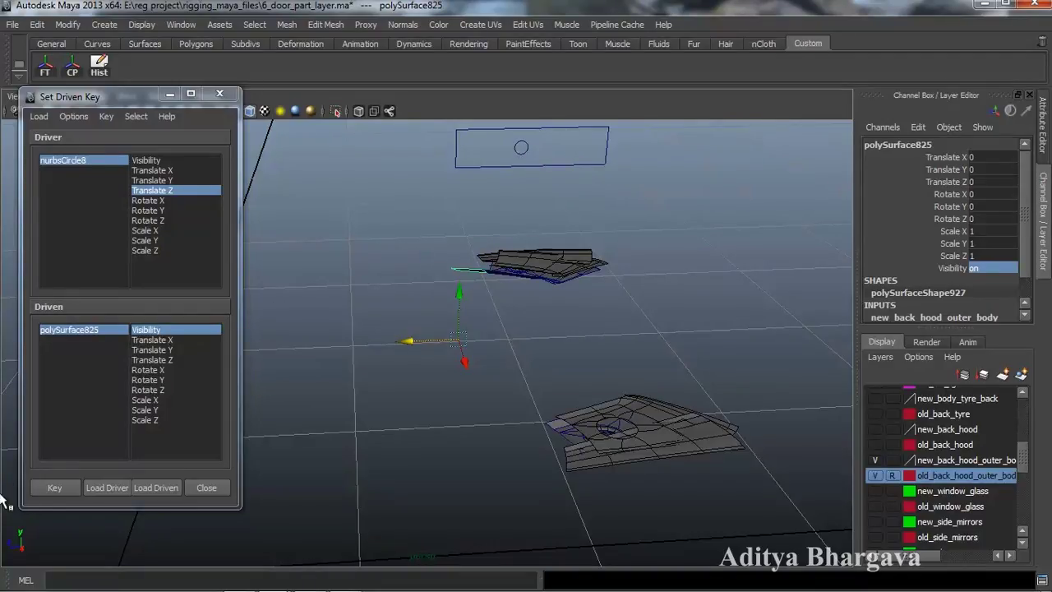
{"action": "left_click", "coordinate": [57, 487]}
Step: Slide the slider circle along its track to check the keyed visibility of the new hood panel
{"action": "left_click", "coordinate": [525, 152]}
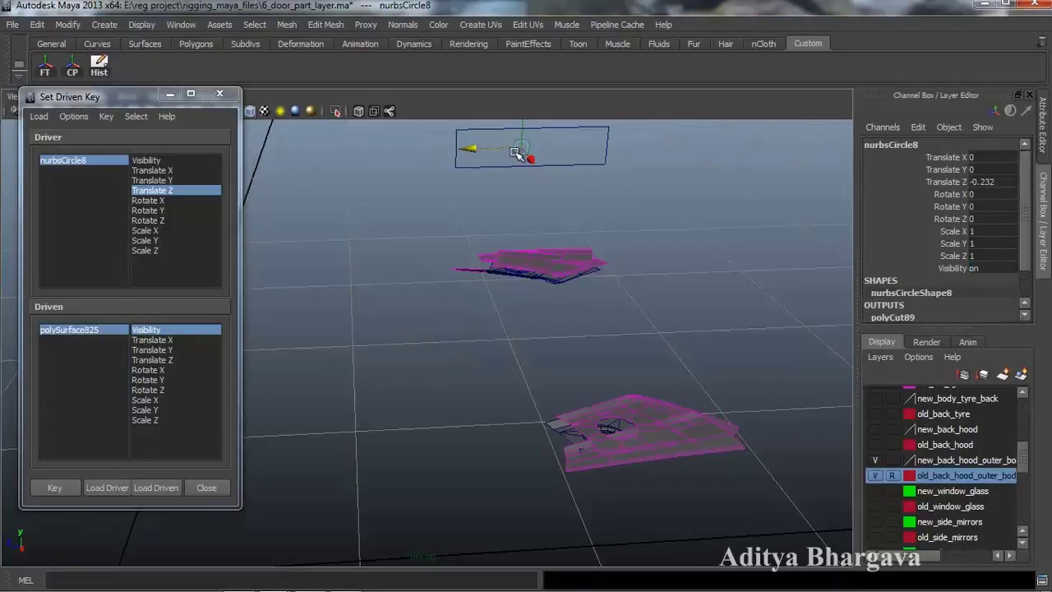
{"action": "left_click", "coordinate": [469, 144]}
{"action": "left_click", "coordinate": [520, 150]}
{"action": "left_click_drag", "start_coordinate": [520, 153], "coordinate": [454, 168]}
{"action": "left_click", "coordinate": [453, 166]}
Step: Undo the slider moves and polySurface825's visibility keys, back to the state before its Visibility was first keyed
{"action": "key", "text": "ctrl+z"}
{"action": "key", "text": "ctrl+z"}
{"action": "key", "text": "ctrl+z"}
{"action": "key", "text": "ctrl+z"}
{"action": "key", "text": "ctrl+z"}
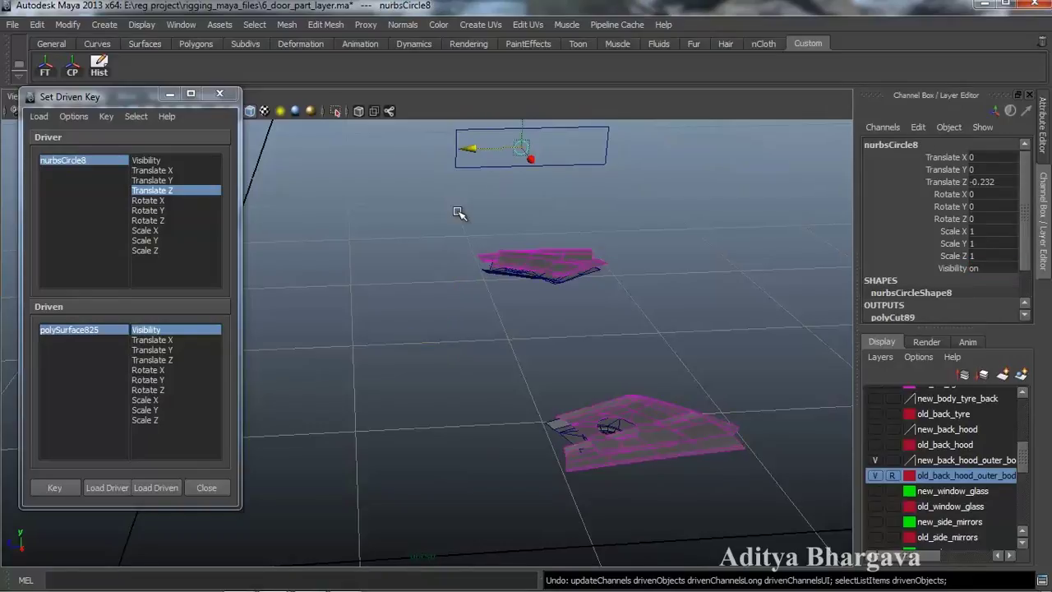
{"action": "key", "text": "ctrl+z"}
{"action": "key", "text": "ctrl+z"}
{"action": "key", "text": "ctrl+z"}
{"action": "key", "text": "ctrl+z"}
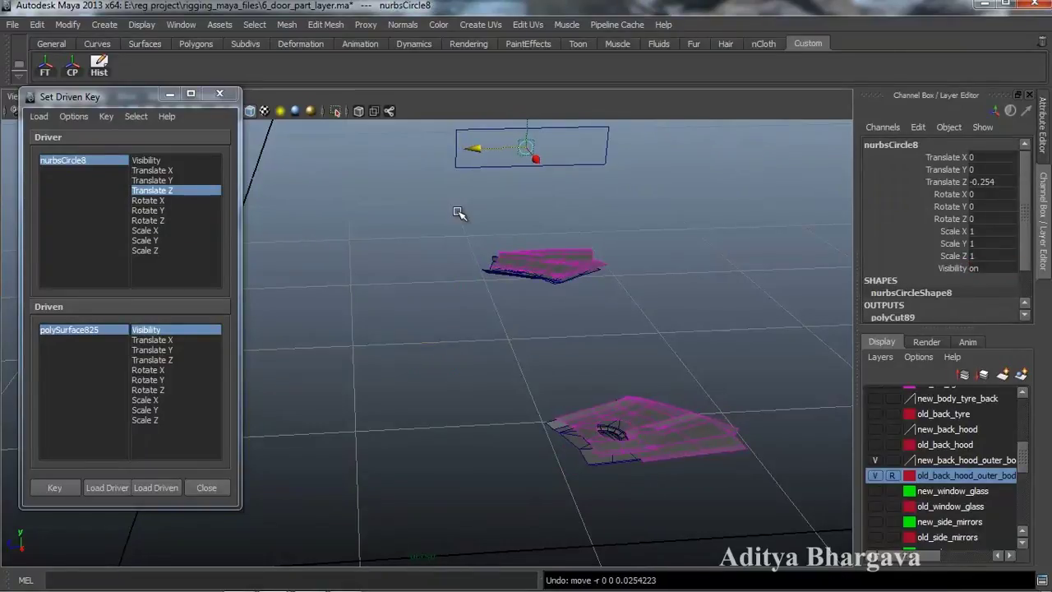
{"action": "key", "text": "ctrl+z"}
{"action": "key", "text": "ctrl+z"}
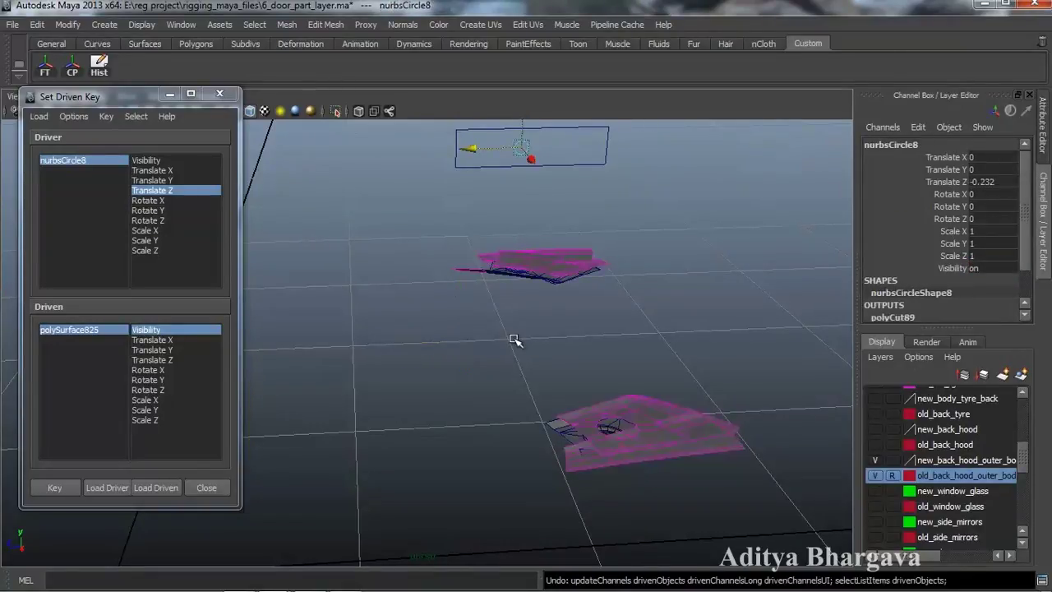
Step: Advance the slider circle slightly to about Translate Z -0.237 and key polySurface825's Visibility as on
{"action": "left_click", "coordinate": [479, 283]}
{"action": "left_click", "coordinate": [476, 272]}
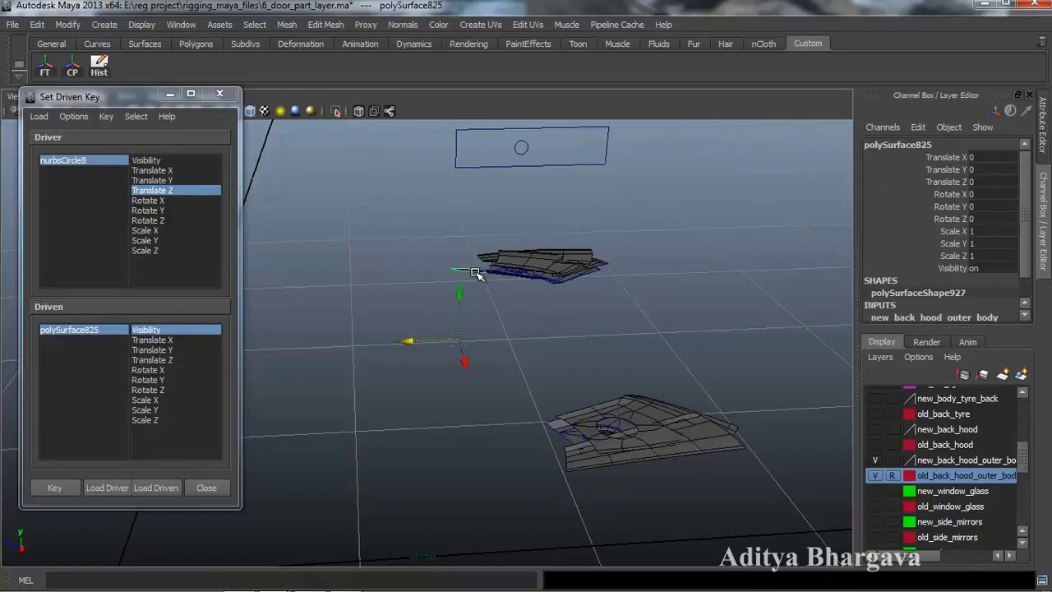
{"action": "left_click", "coordinate": [526, 156]}
{"action": "mouse_move", "coordinate": [477, 148]}
{"action": "left_mouse_down"}
{"action": "mouse_move", "coordinate": [523, 167]}
{"action": "mouse_move", "coordinate": [488, 165]}
{"action": "left_mouse_up"}
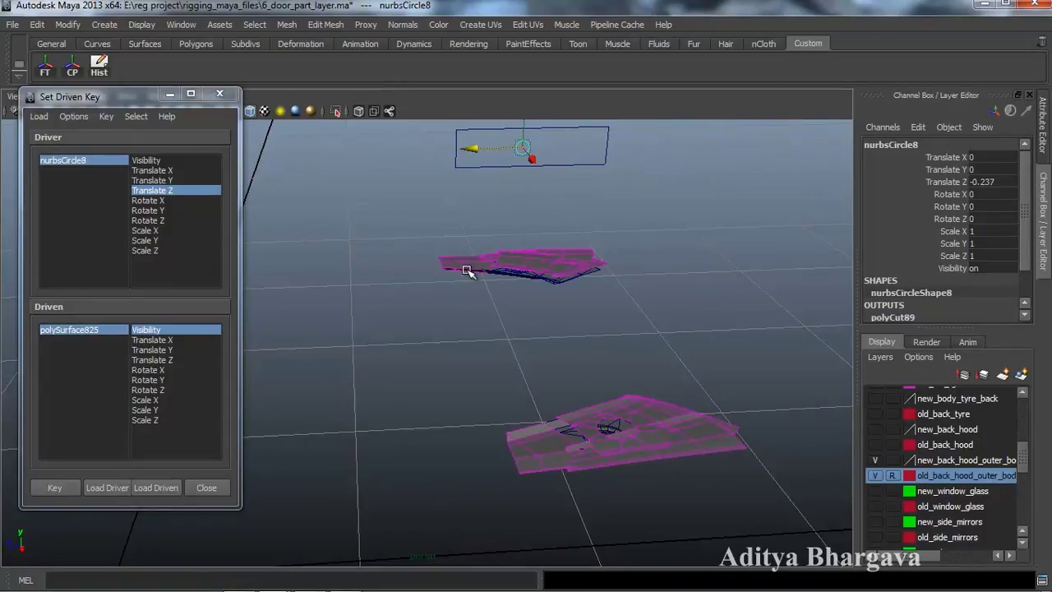
{"action": "left_click", "coordinate": [471, 267]}
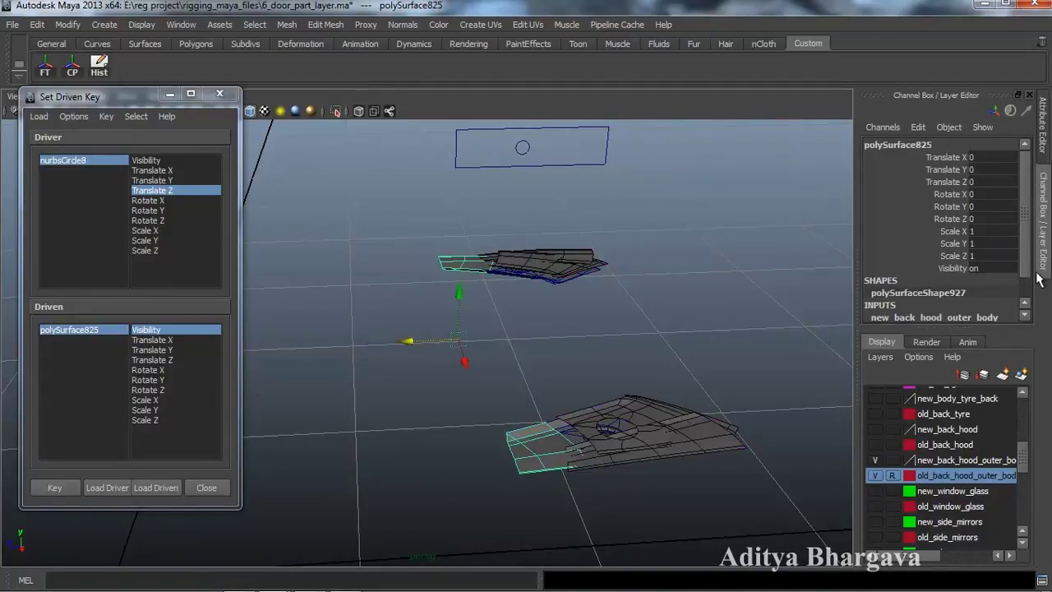
{"action": "left_click", "coordinate": [53, 489]}
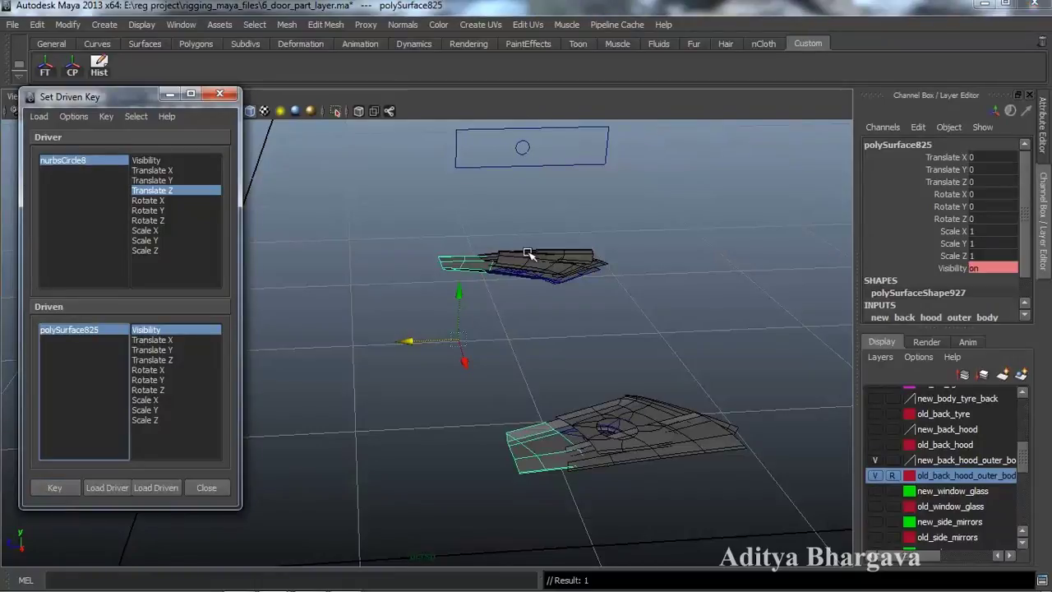
Step: Slide the slider circle along its track to Translate Z -0.212
{"action": "left_click", "coordinate": [522, 153]}
{"action": "left_click_drag", "start_coordinate": [488, 148], "coordinate": [484, 155]}
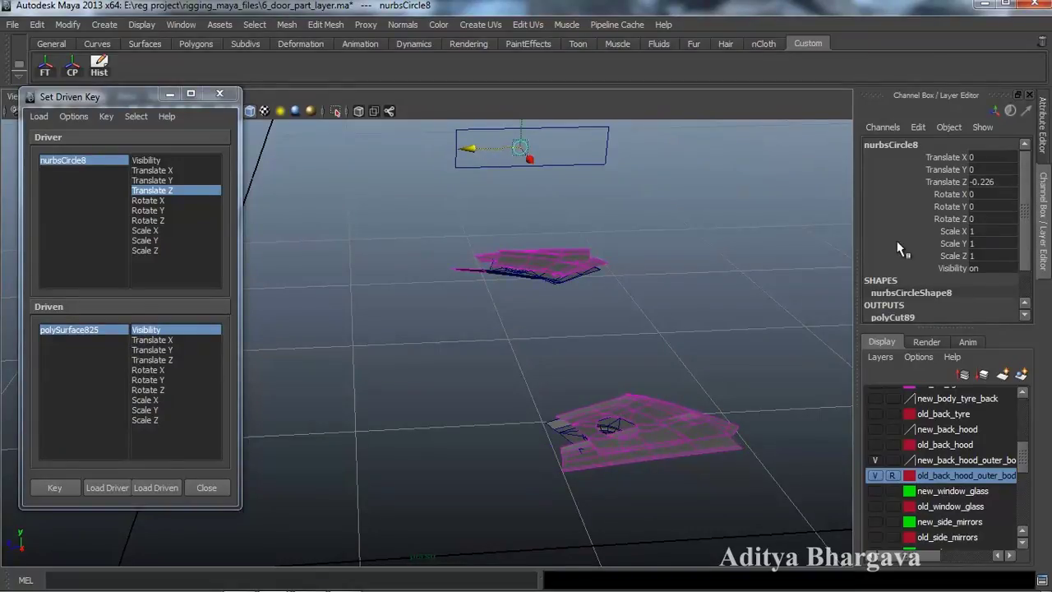
{"action": "left_click_drag", "start_coordinate": [478, 151], "coordinate": [470, 150]}
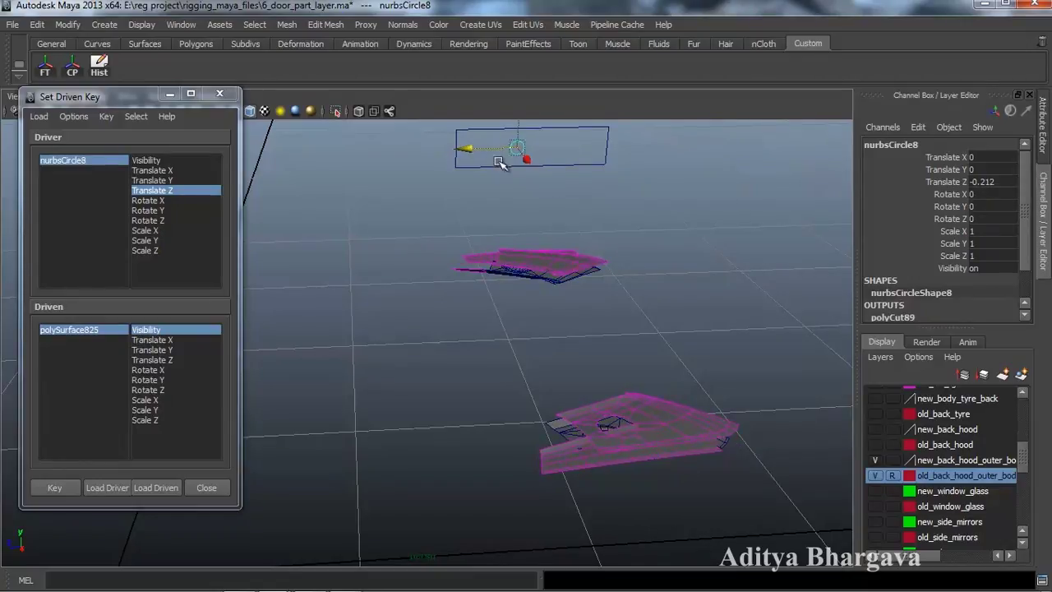
{"action": "left_click", "coordinate": [997, 268]}
{"action": "type", "text": "0"}
{"action": "key", "text": "Return"}
{"action": "left_click", "coordinate": [54, 488]}
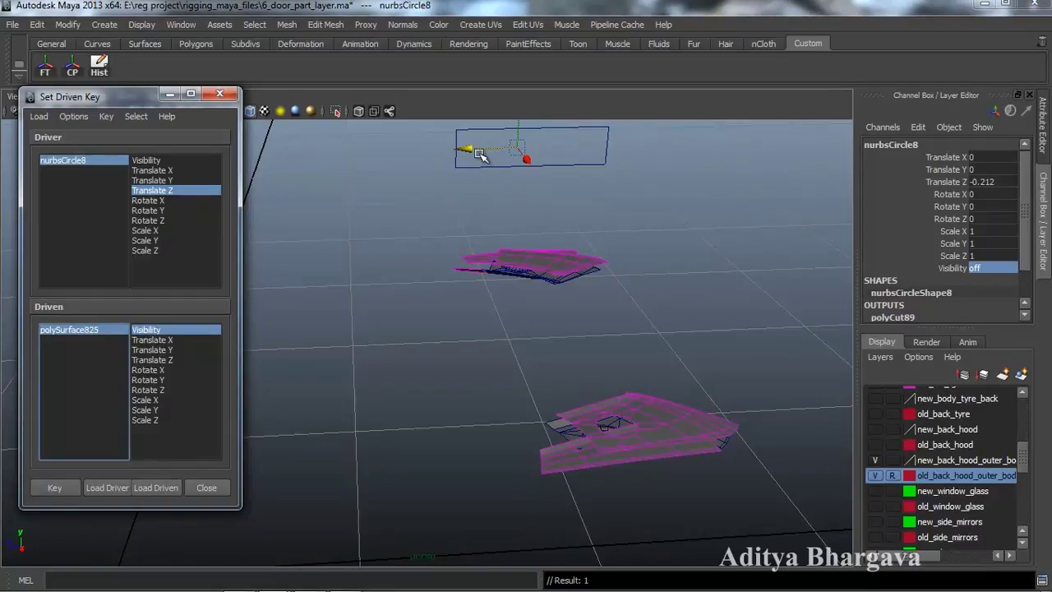
{"action": "key", "text": "ctrl+z"}
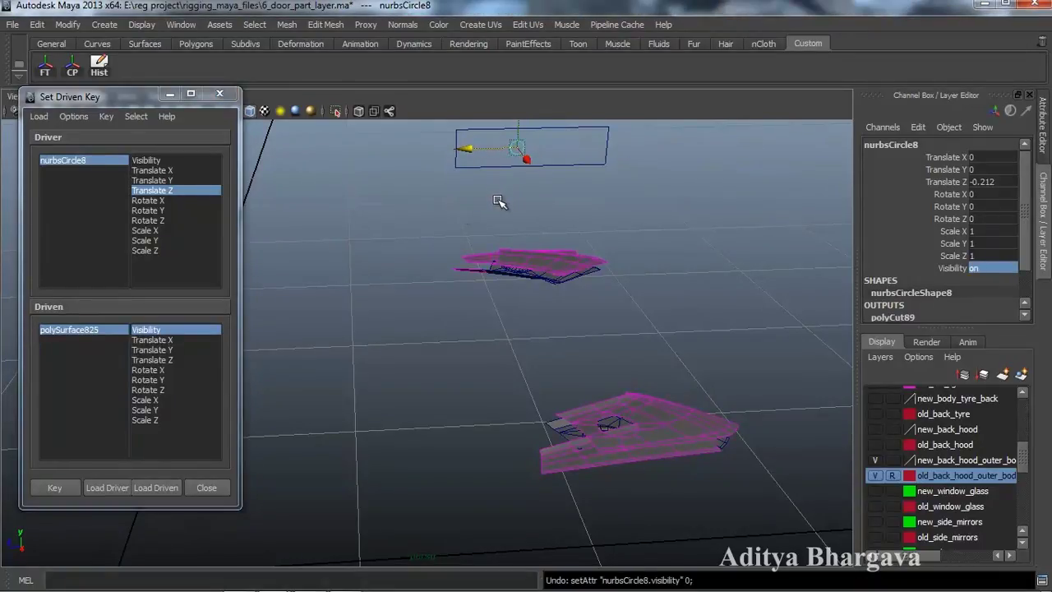
Step: Set polySurface825's Visibility to 0 and key it against the slider circle's Translate Z
{"action": "left_click", "coordinate": [119, 329]}
{"action": "left_click", "coordinate": [1009, 268]}
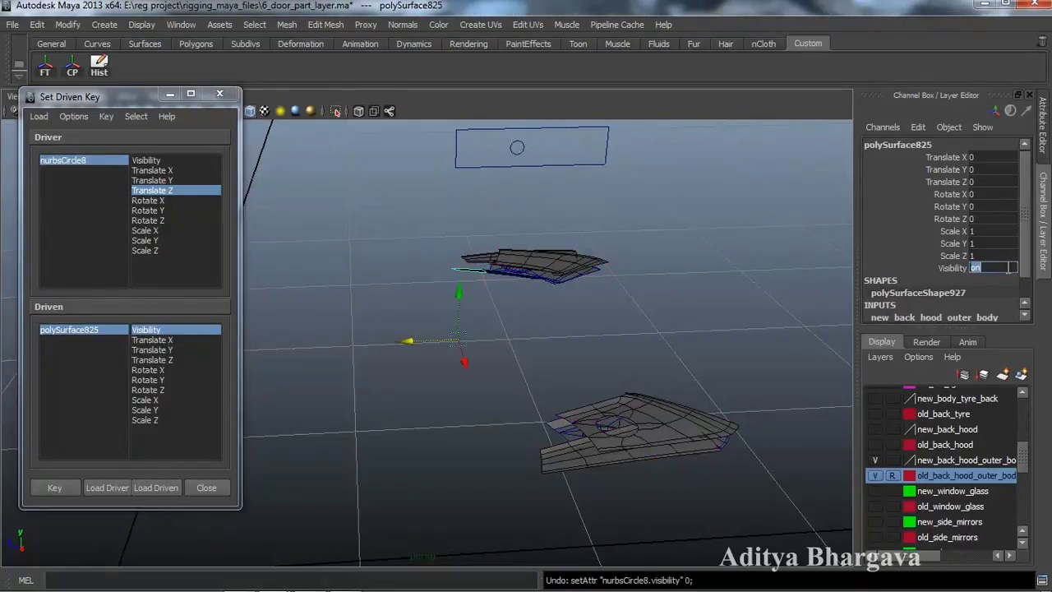
{"action": "type", "text": "0"}
{"action": "key", "text": "Return"}
{"action": "left_click", "coordinate": [69, 493]}
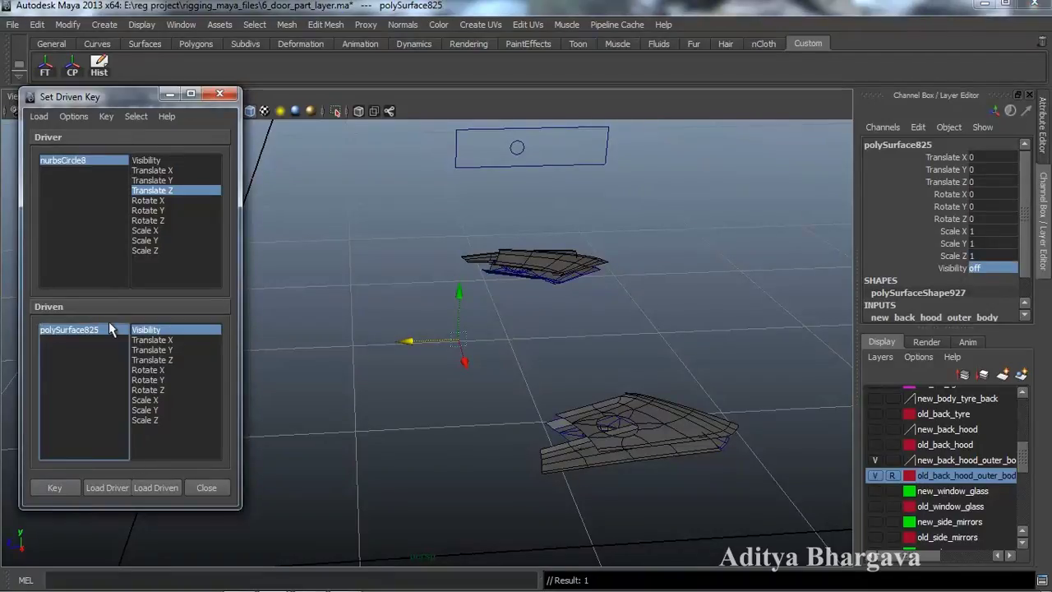
Step: Slide the slider circle along its track and examine how the old and new hood panels switch
{"action": "left_click", "coordinate": [514, 155]}
{"action": "left_click_drag", "start_coordinate": [469, 155], "coordinate": [317, 164]}
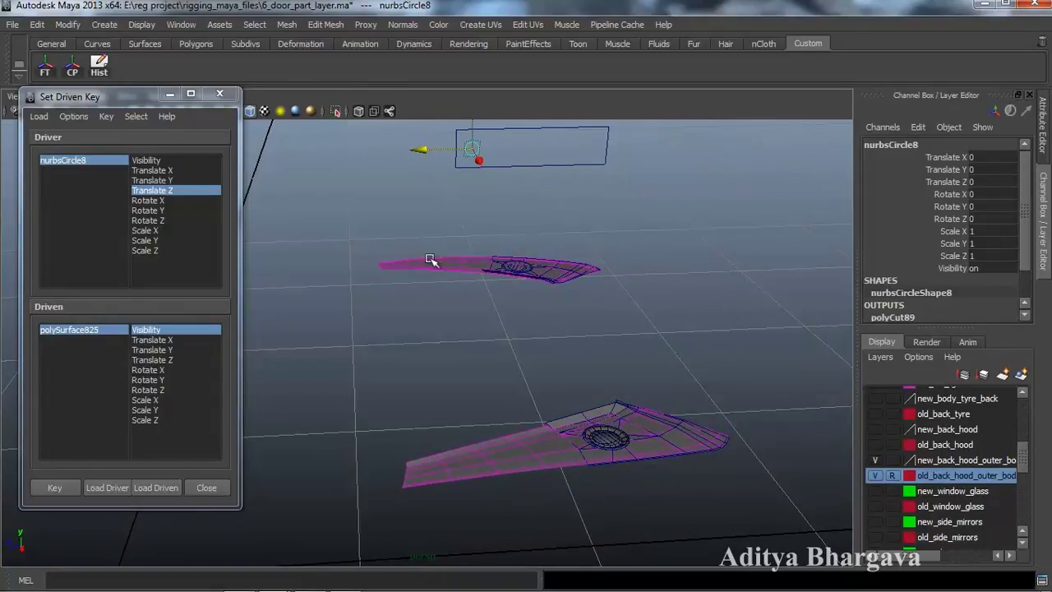
{"action": "left_click_drag", "start_coordinate": [478, 345], "coordinate": [511, 312], "text": "alt"}
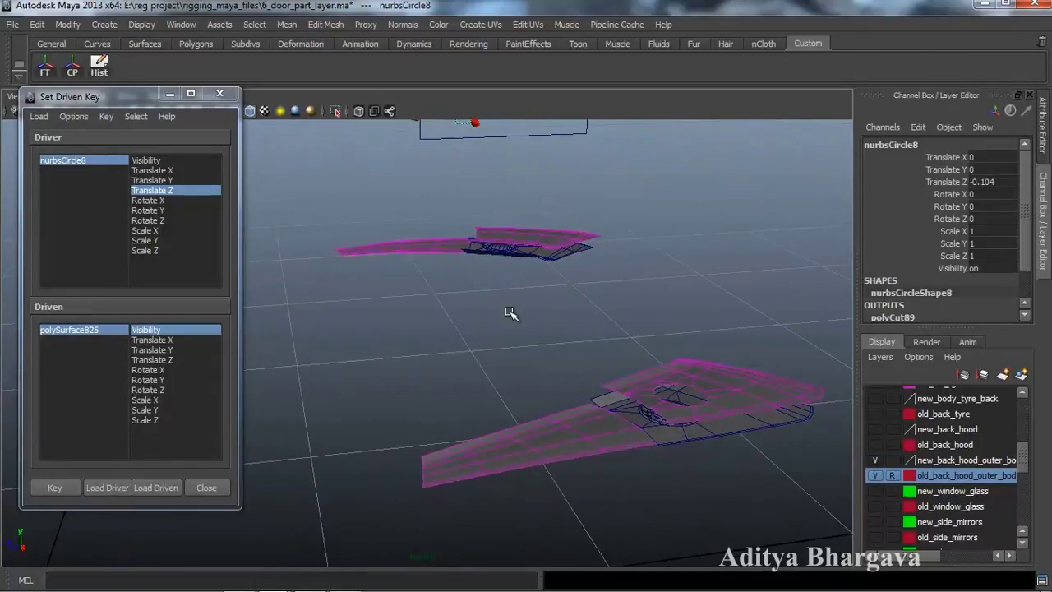
{"action": "left_click_drag", "start_coordinate": [560, 261], "coordinate": [540, 355], "text": "alt"}
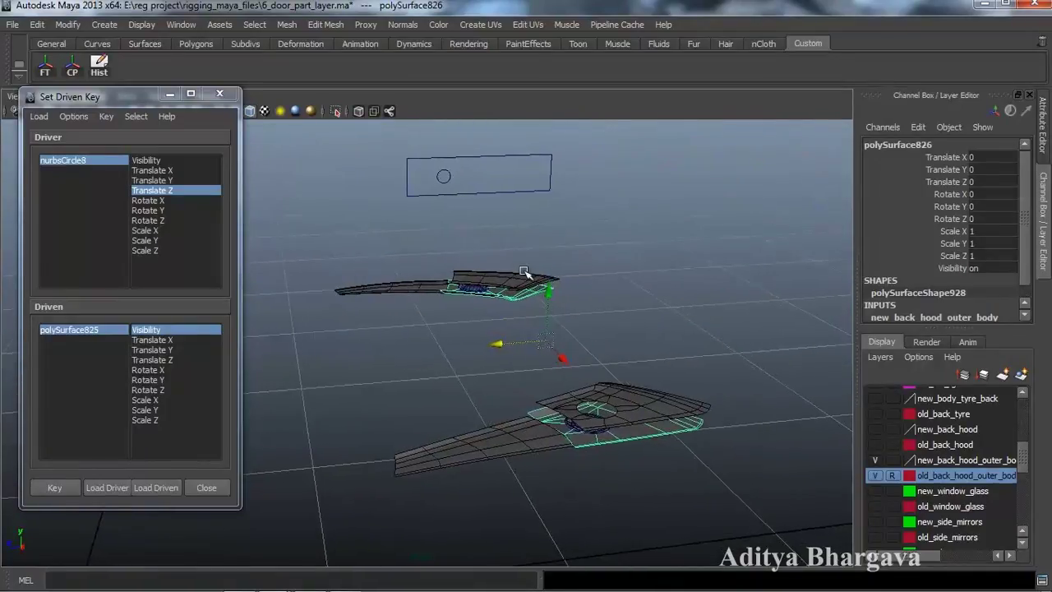
Step: Load polySurface826 as the driven object with its Translate Y attribute, and lower the panel to Translate Y -0.035
{"action": "left_click", "coordinate": [153, 487]}
{"action": "left_click_drag", "start_coordinate": [575, 313], "coordinate": [604, 276], "text": "alt"}
{"action": "left_click_drag", "start_coordinate": [577, 377], "coordinate": [578, 339], "text": "alt"}
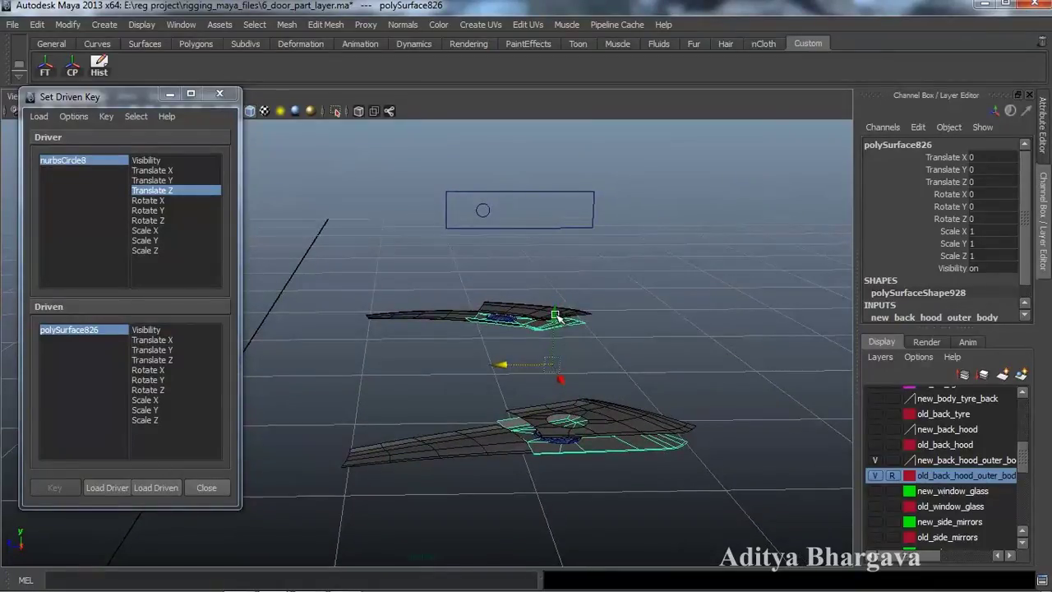
{"action": "left_click", "coordinate": [152, 350]}
{"action": "left_click_drag", "start_coordinate": [493, 349], "coordinate": [551, 309], "text": "alt"}
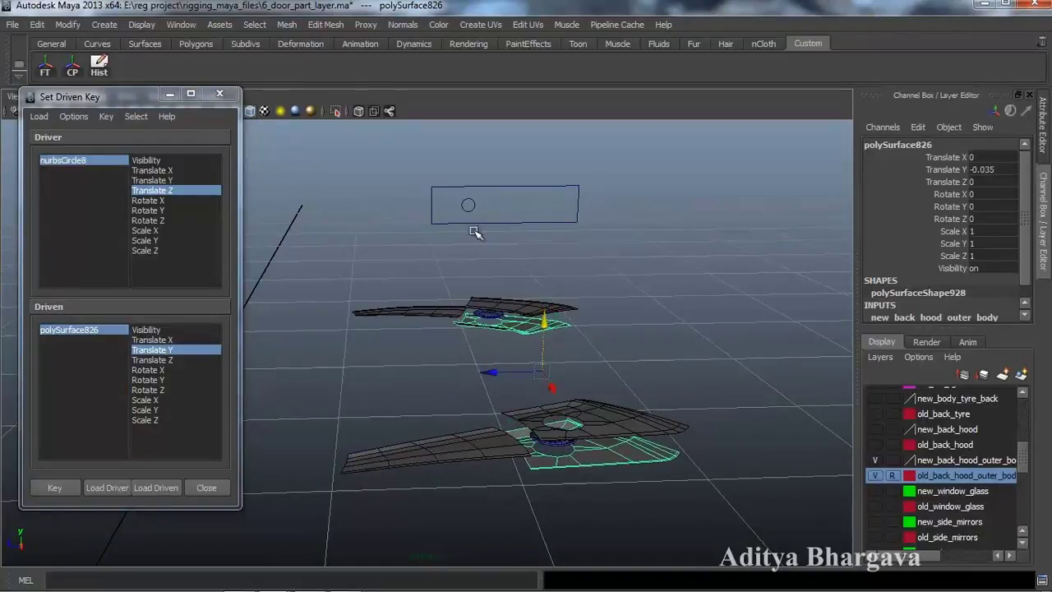
Step: Move the slider circle to about the middle of its track and key polySurface826's Translate Y at -0.035
{"action": "left_click", "coordinate": [467, 205]}
{"action": "left_click_drag", "start_coordinate": [429, 206], "coordinate": [559, 370]}
{"action": "left_click", "coordinate": [551, 333]}
{"action": "left_click_drag", "start_coordinate": [551, 333], "coordinate": [488, 376], "text": "alt"}
{"action": "left_click", "coordinate": [54, 487]}
{"action": "left_click_drag", "start_coordinate": [577, 399], "coordinate": [556, 404], "text": "alt"}
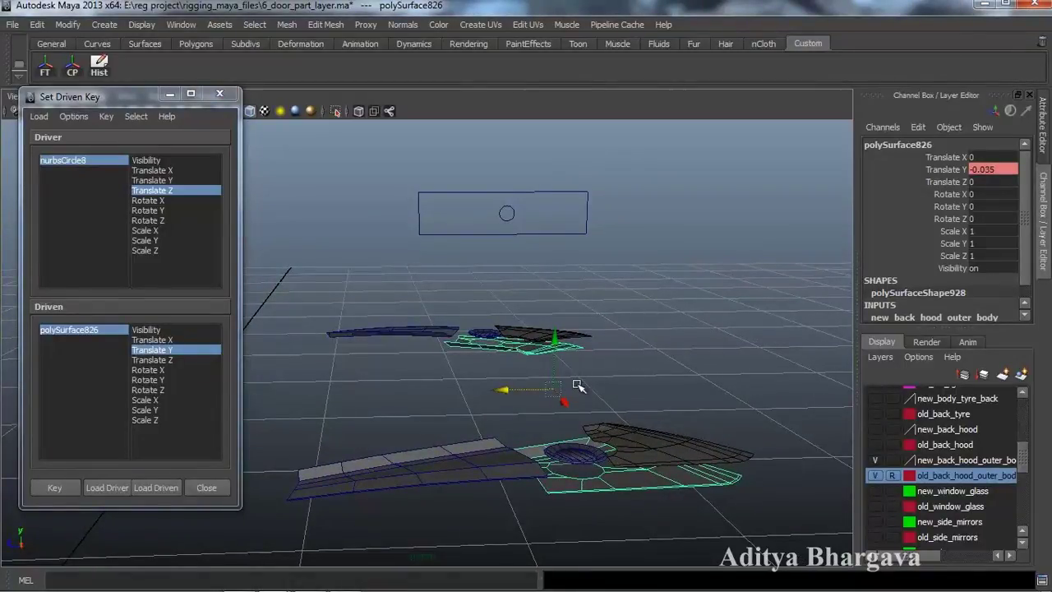
{"action": "left_click_drag", "start_coordinate": [577, 378], "coordinate": [559, 375], "text": "alt"}
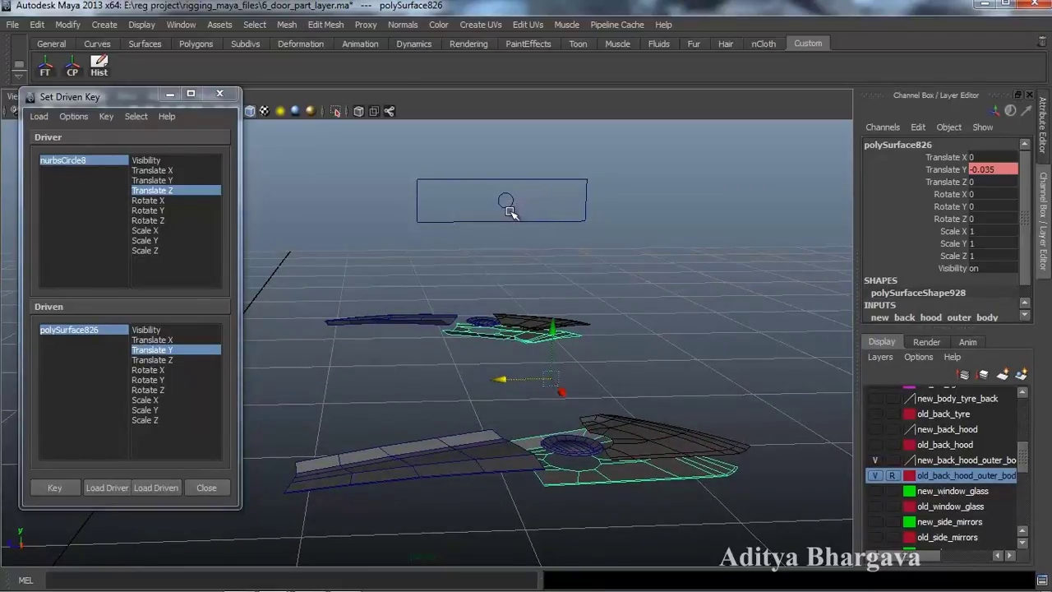
Step: Move the slider circle to Translate Z -0.339, set polySurface826's Translate Y to 0 and key it
{"action": "left_click", "coordinate": [509, 211]}
{"action": "left_click_drag", "start_coordinate": [458, 200], "coordinate": [466, 200]}
{"action": "left_click", "coordinate": [90, 330]}
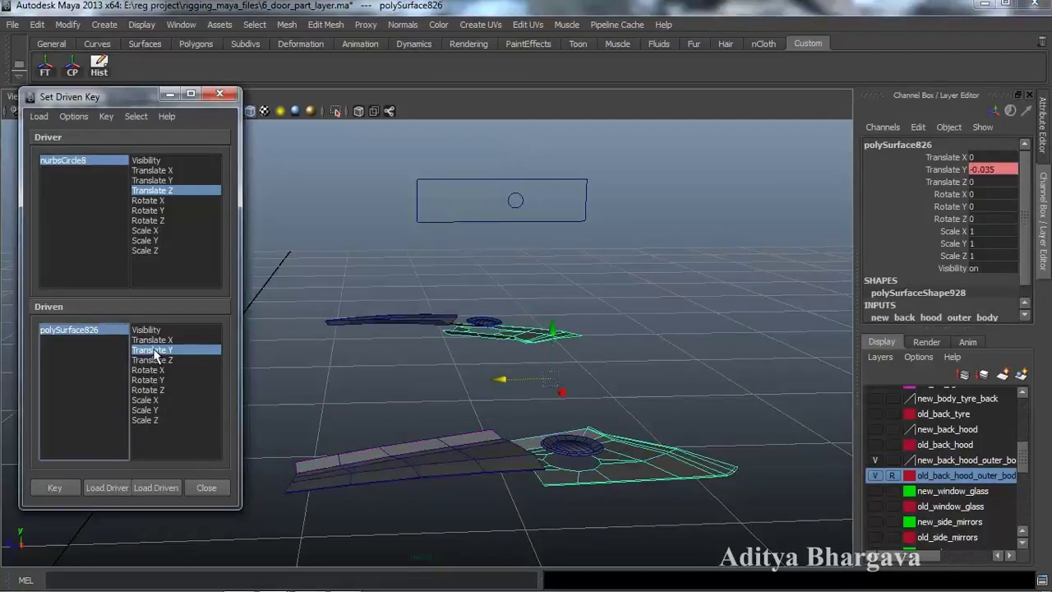
{"action": "left_click", "coordinate": [158, 354]}
{"action": "left_click", "coordinate": [1011, 170]}
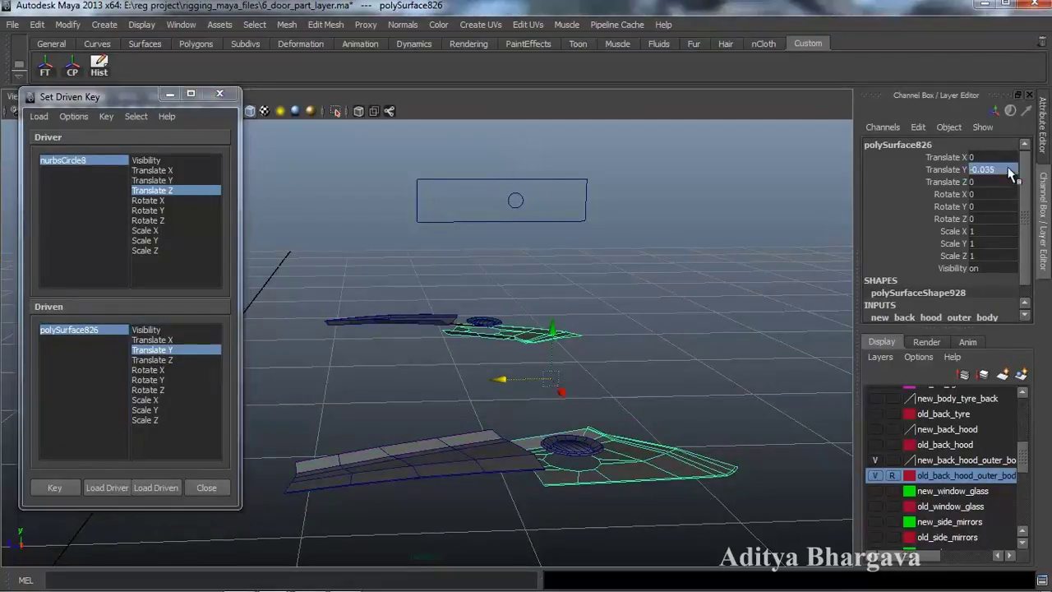
{"action": "type", "text": "0"}
{"action": "key", "text": "Return"}
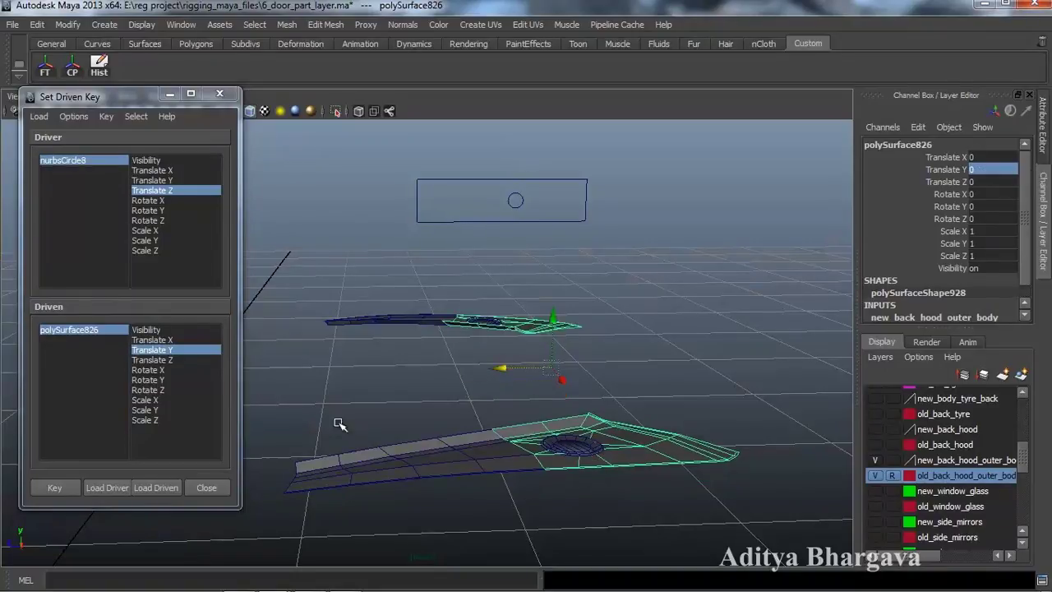
{"action": "left_click", "coordinate": [52, 486]}
Step: Copy the slider circle's Translate Z value of -0.339, and slide the circle to Translate Z -0.287
{"action": "left_click", "coordinate": [509, 202]}
{"action": "left_click_drag", "start_coordinate": [479, 205], "coordinate": [467, 205]}
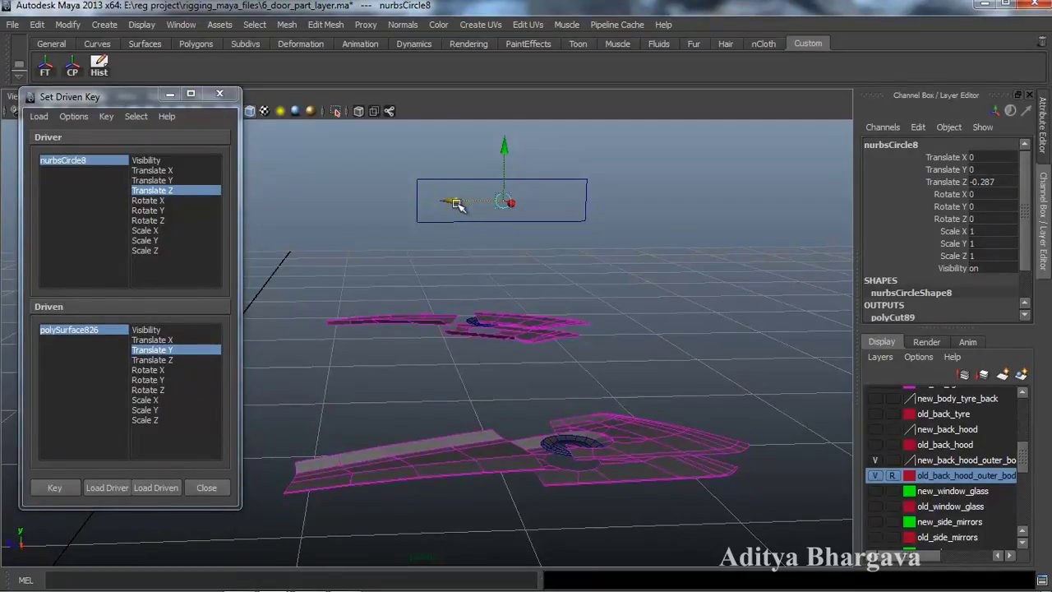
{"action": "key", "text": "ctrl+z"}
{"action": "double_click", "coordinate": [1004, 181]}
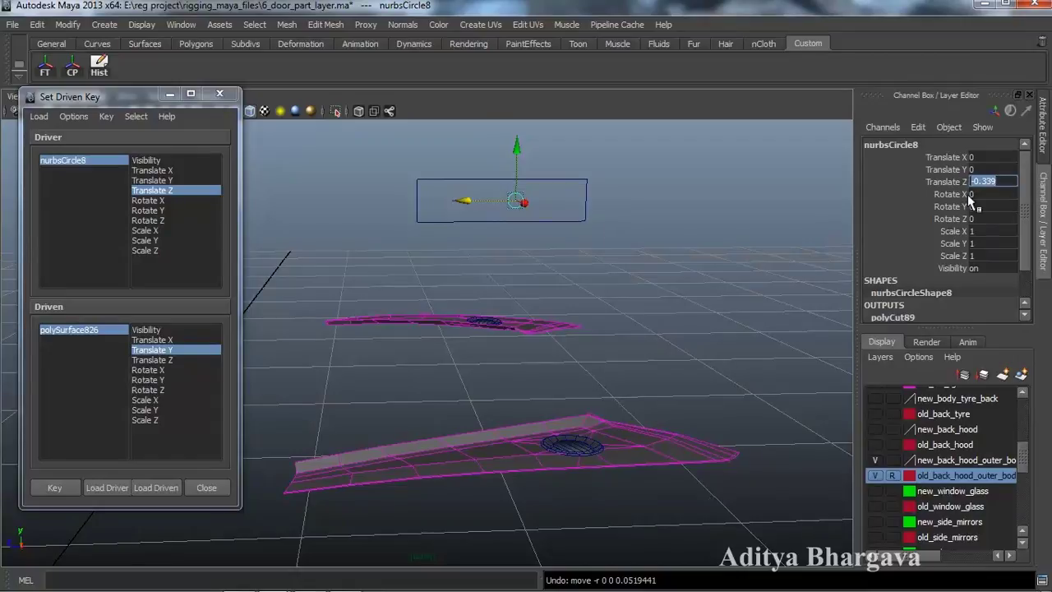
{"action": "mouse_move", "coordinate": [458, 199]}
{"action": "left_mouse_down"}
{"action": "mouse_move", "coordinate": [433, 200]}
{"action": "mouse_move", "coordinate": [454, 204]}
{"action": "left_mouse_up"}
Step: Cut polySurface826 across with the Cut Faces Tool, deleting the faces on one side of the cut
{"action": "left_click", "coordinate": [466, 332]}
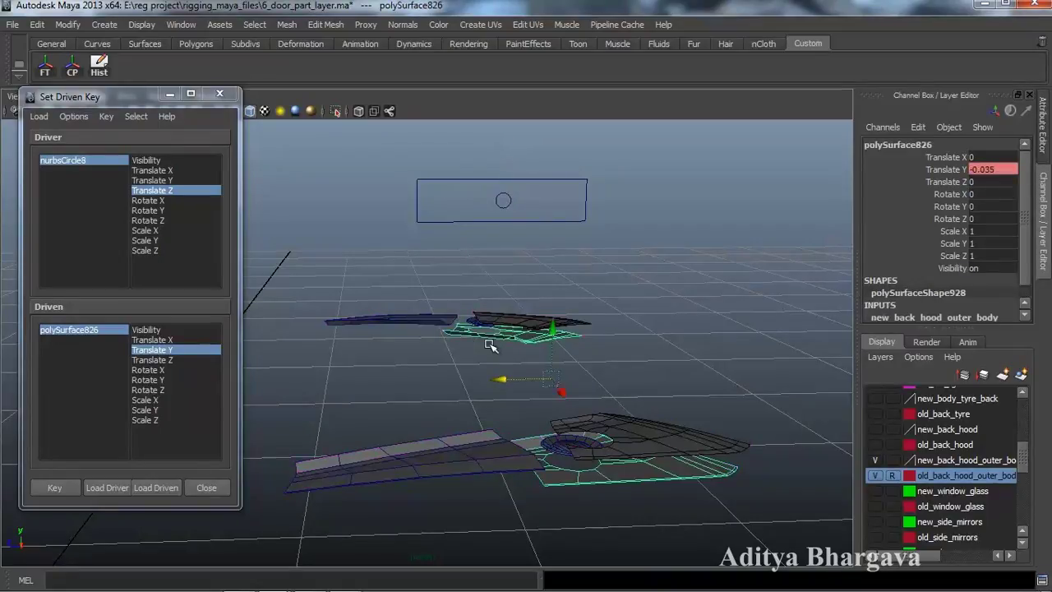
{"action": "left_click", "coordinate": [320, 26]}
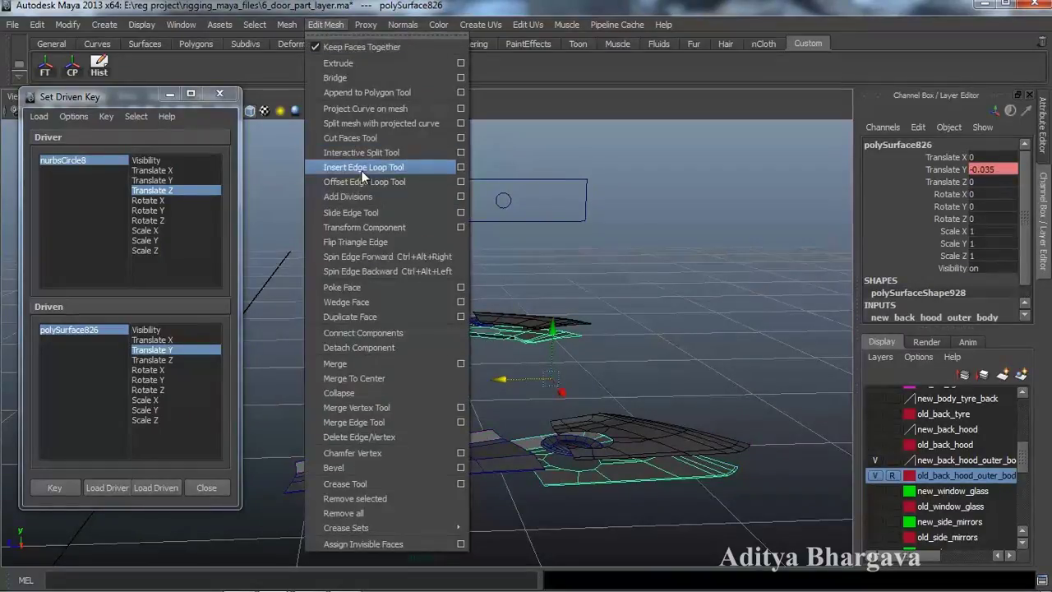
{"action": "left_click", "coordinate": [365, 140]}
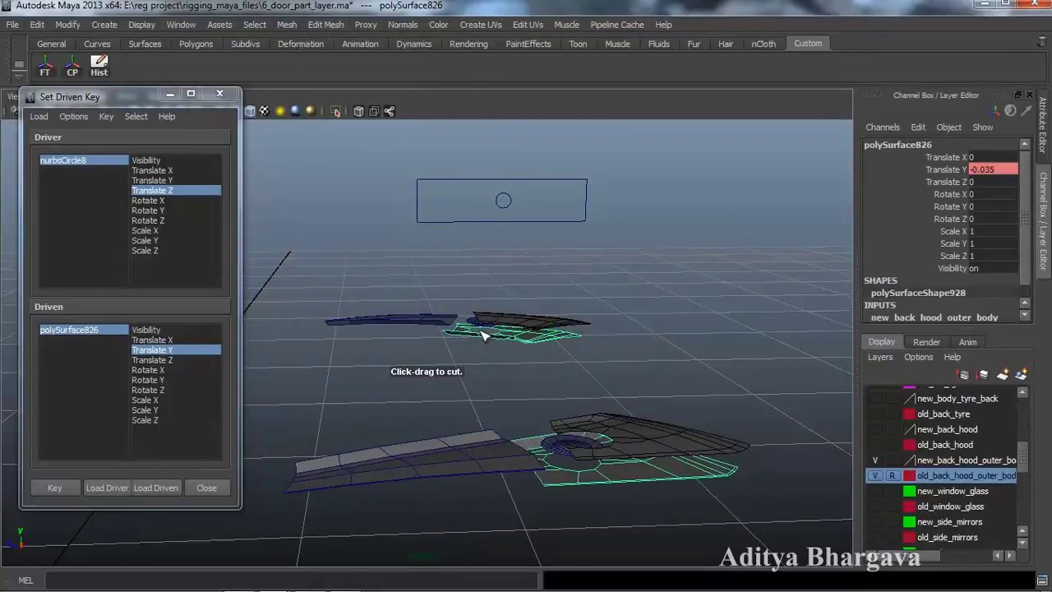
{"action": "left_click_drag", "start_coordinate": [494, 374], "coordinate": [460, 406], "text": "alt"}
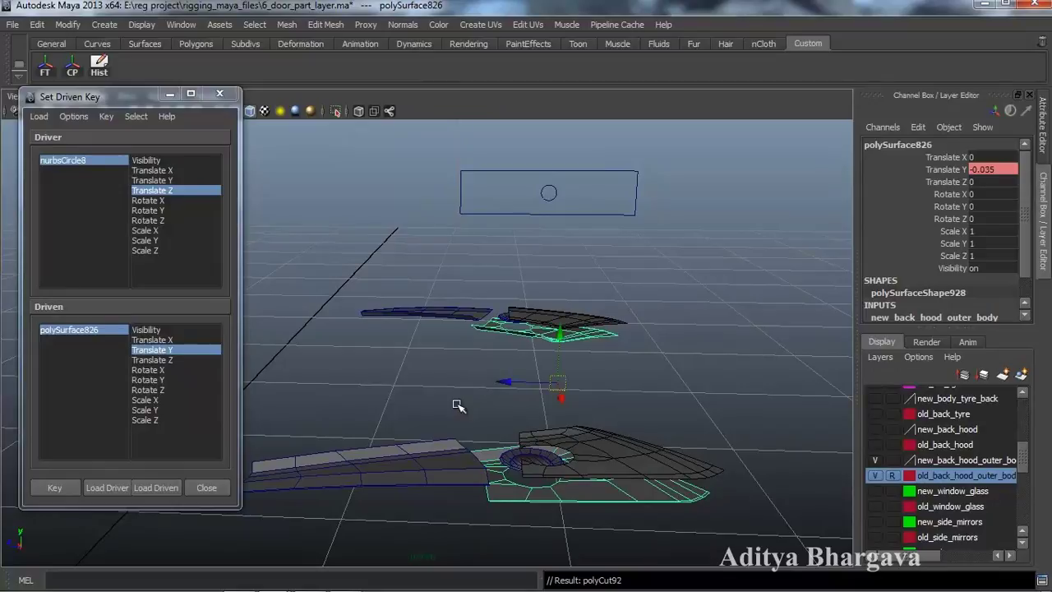
Step: Select polySurface826's polyCut92 node and load it as the driven object
{"action": "key", "text": "ctrl+a"}
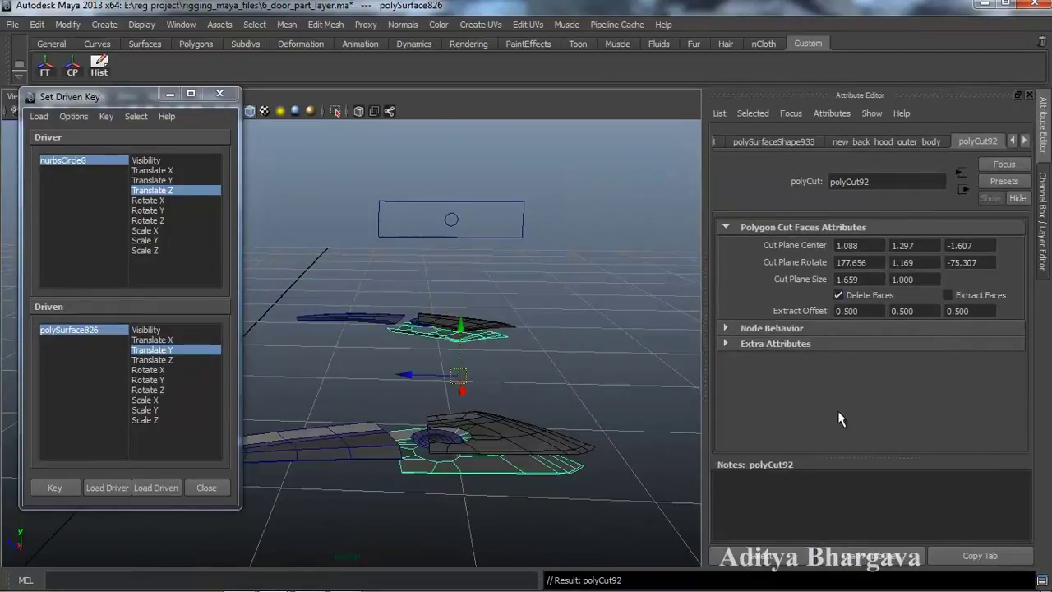
{"action": "left_click", "coordinate": [789, 556]}
{"action": "key", "text": "ctrl+a"}
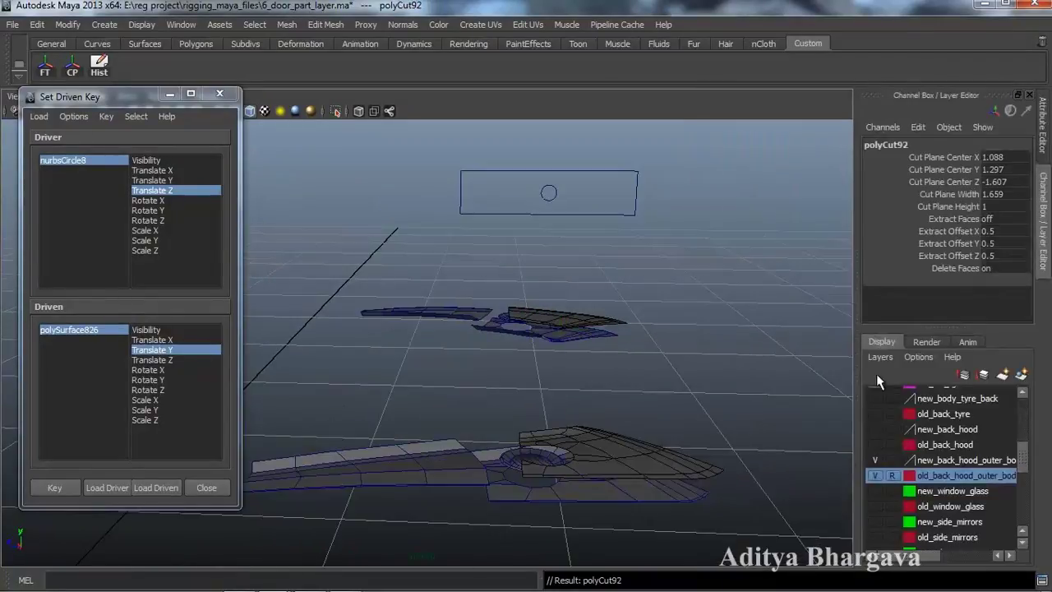
{"action": "left_click", "coordinate": [156, 487]}
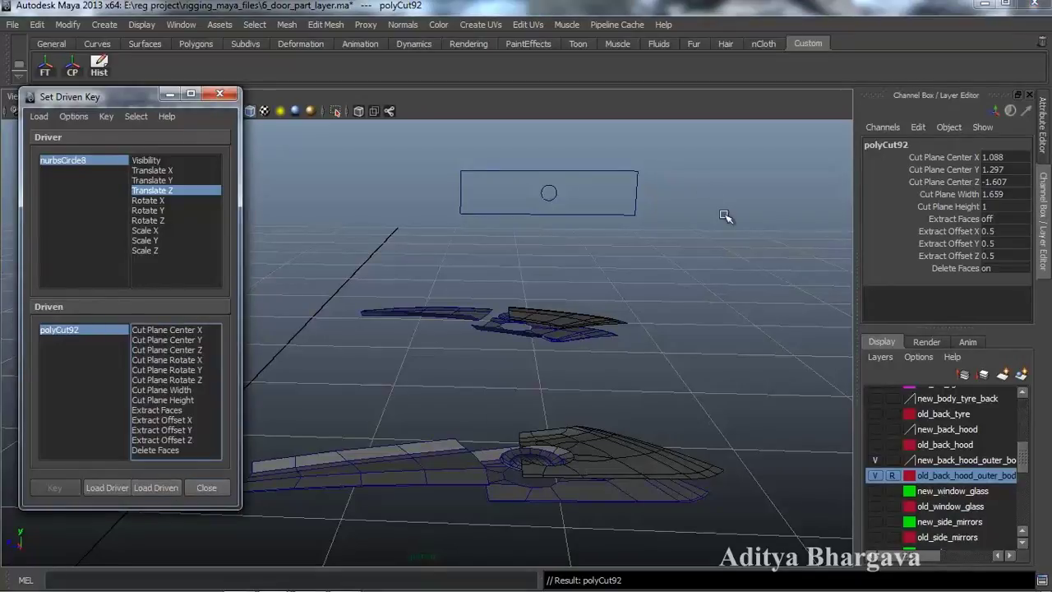
Step: Shift polyCut92's Cut Plane Center Z to -3.507 so the panel is cut away, and key it
{"action": "left_click", "coordinate": [207, 350]}
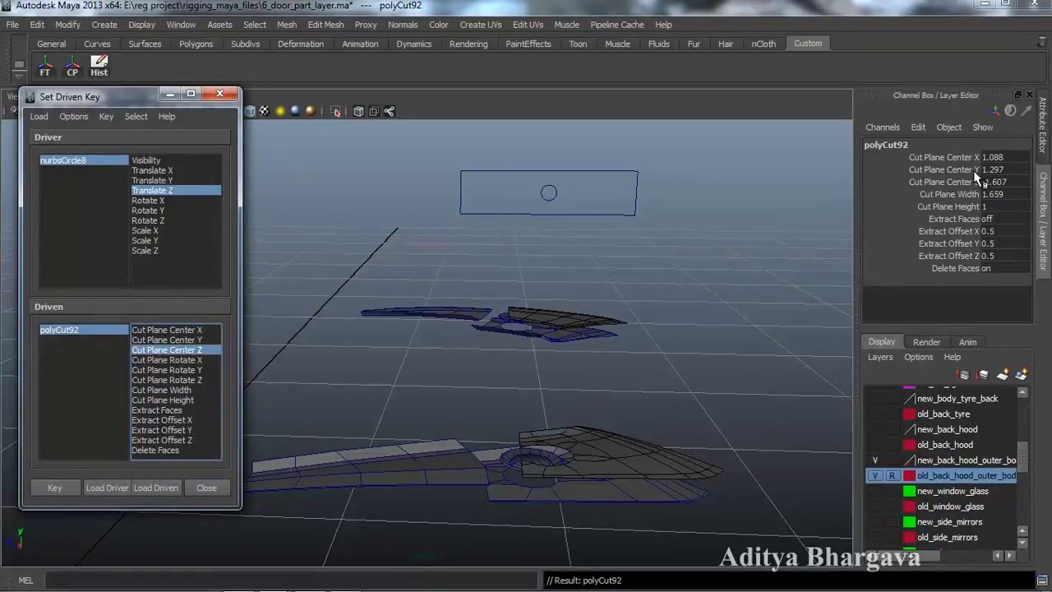
{"action": "left_click", "coordinate": [945, 182]}
{"action": "middle_click_drag", "start_coordinate": [762, 269], "coordinate": [744, 276]}
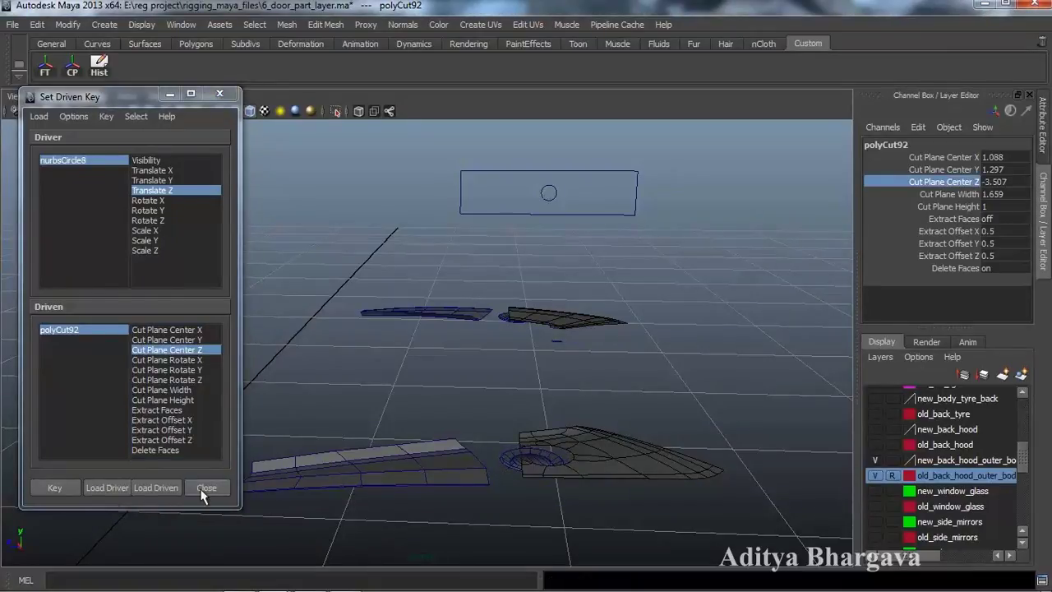
{"action": "left_click", "coordinate": [46, 487]}
Step: Set the slider circle's Translate Z to -0.339, raise polyCut92's Cut Plane Center Z to -0.407 and key it
{"action": "left_click", "coordinate": [553, 194]}
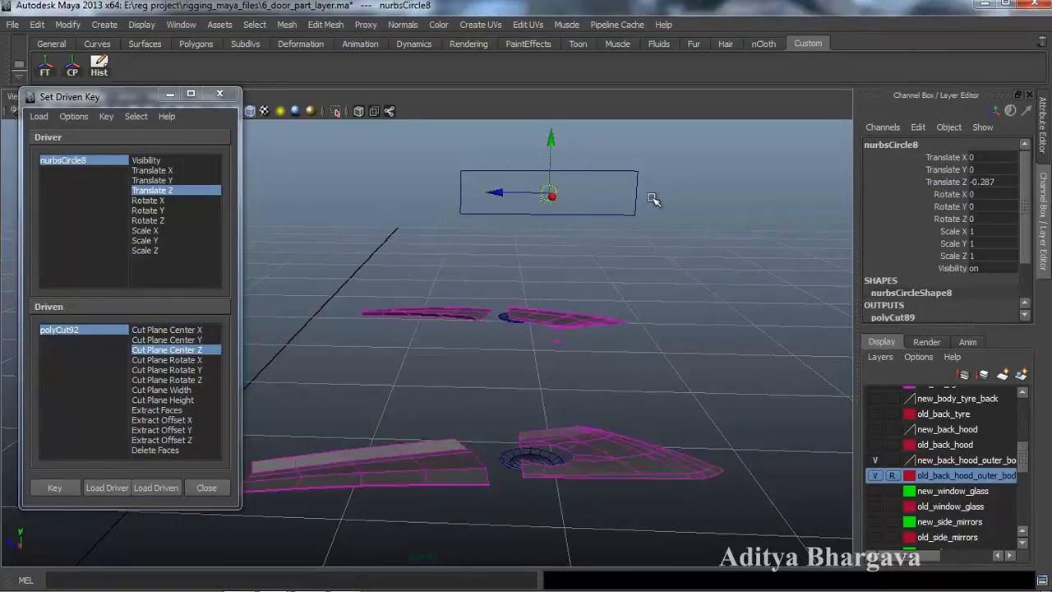
{"action": "left_click", "coordinate": [999, 181]}
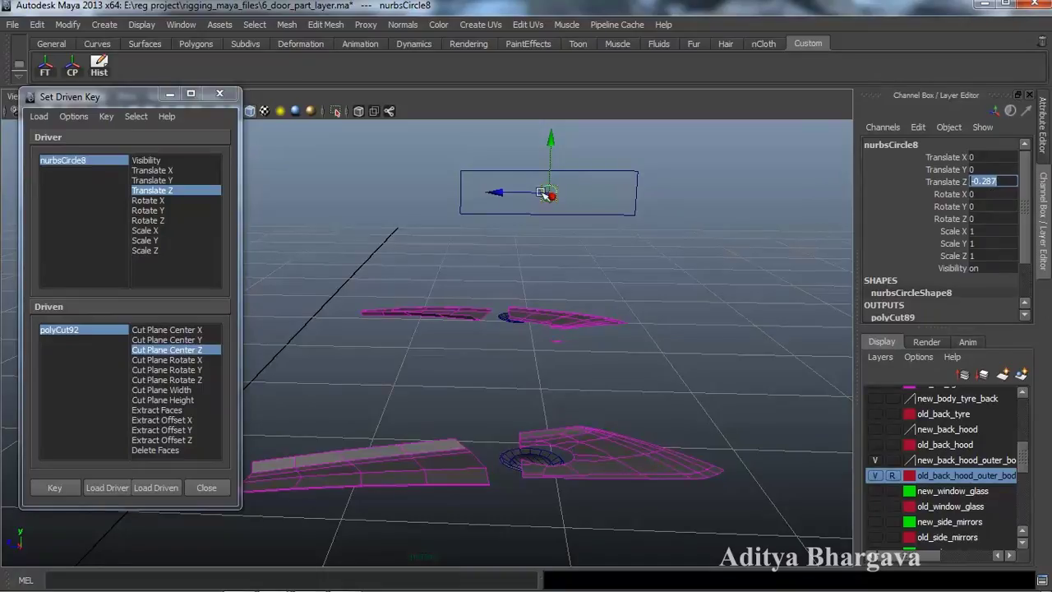
{"action": "type", "text": "-0.339"}
{"action": "key", "text": "Return"}
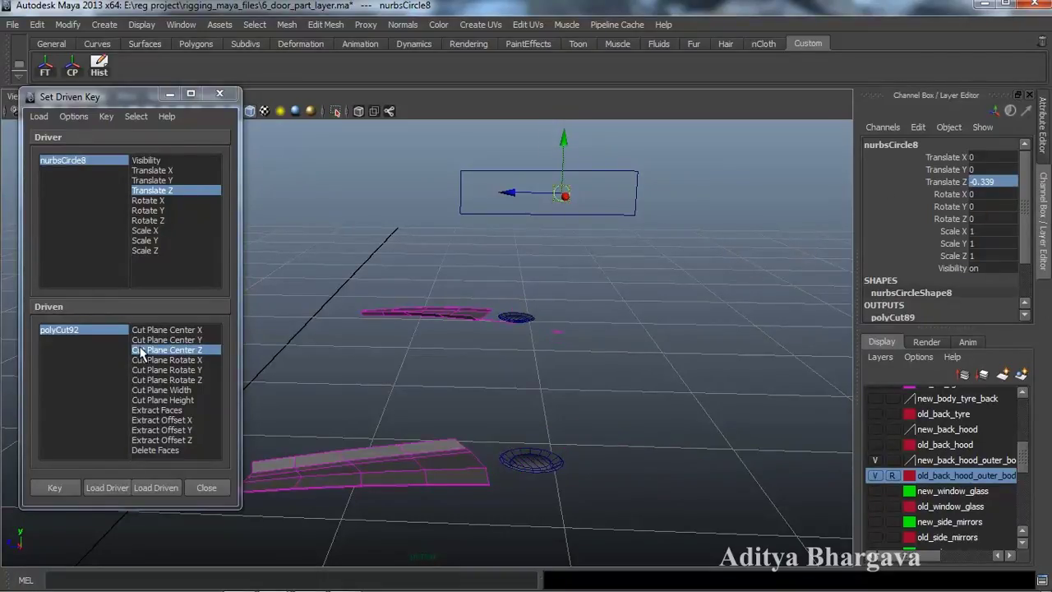
{"action": "left_click", "coordinate": [74, 330]}
{"action": "left_click", "coordinate": [967, 182]}
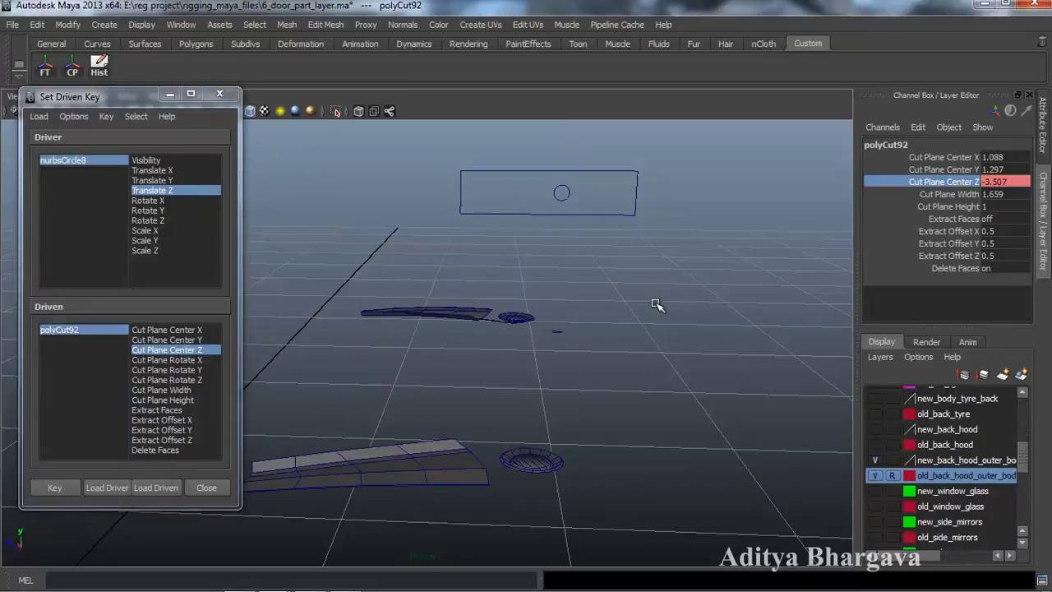
{"action": "middle_click_drag", "start_coordinate": [664, 299], "coordinate": [679, 313]}
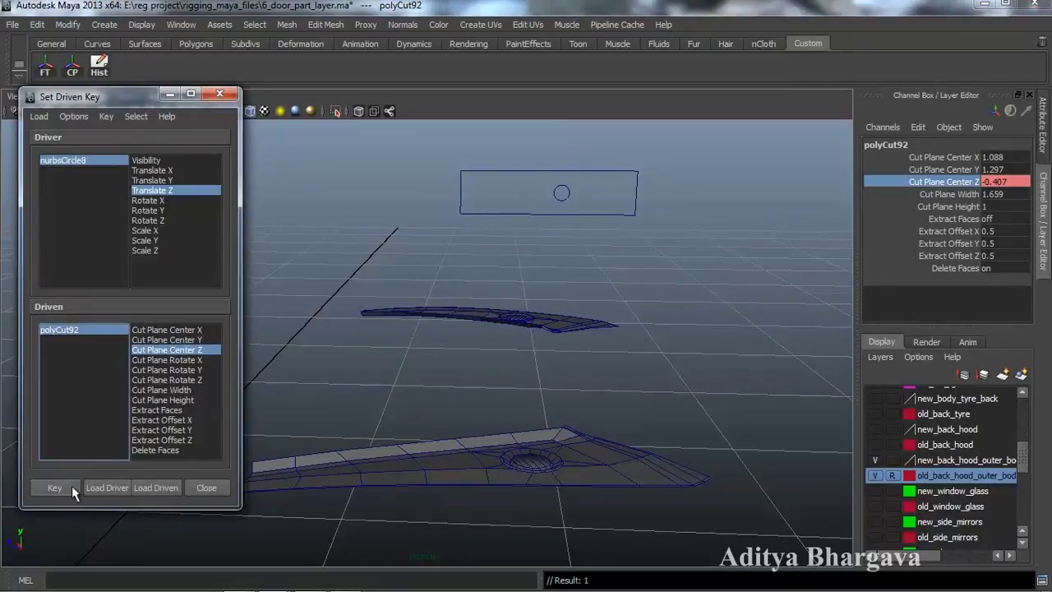
Step: Move the slider circle to Translate Z -0.355 and load polySurface827's Visibility as the driven attribute
{"action": "left_click", "coordinate": [564, 195]}
{"action": "left_click_drag", "start_coordinate": [526, 198], "coordinate": [425, 205]}
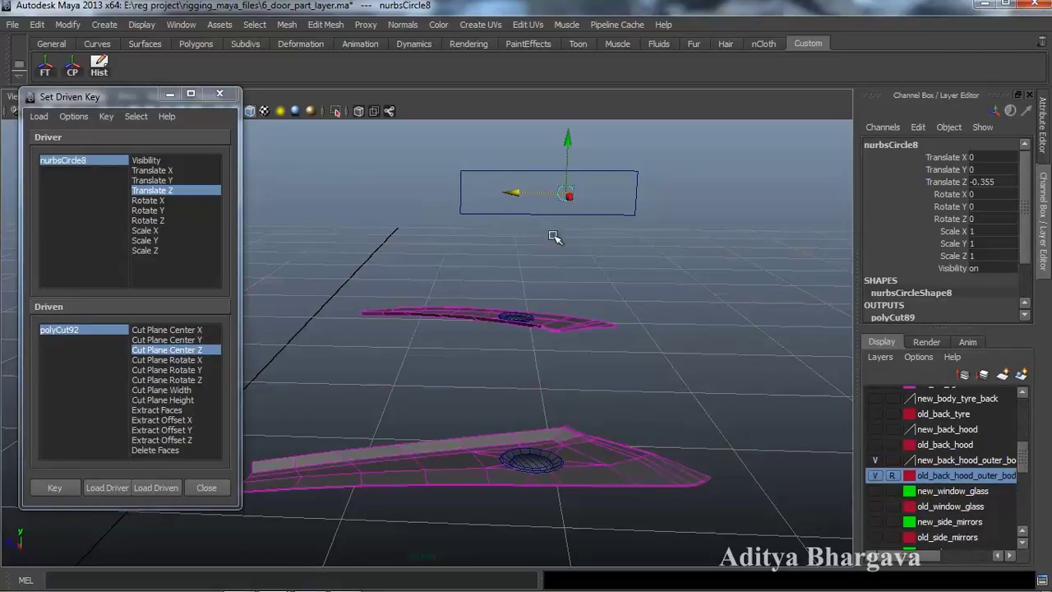
{"action": "left_click", "coordinate": [528, 463]}
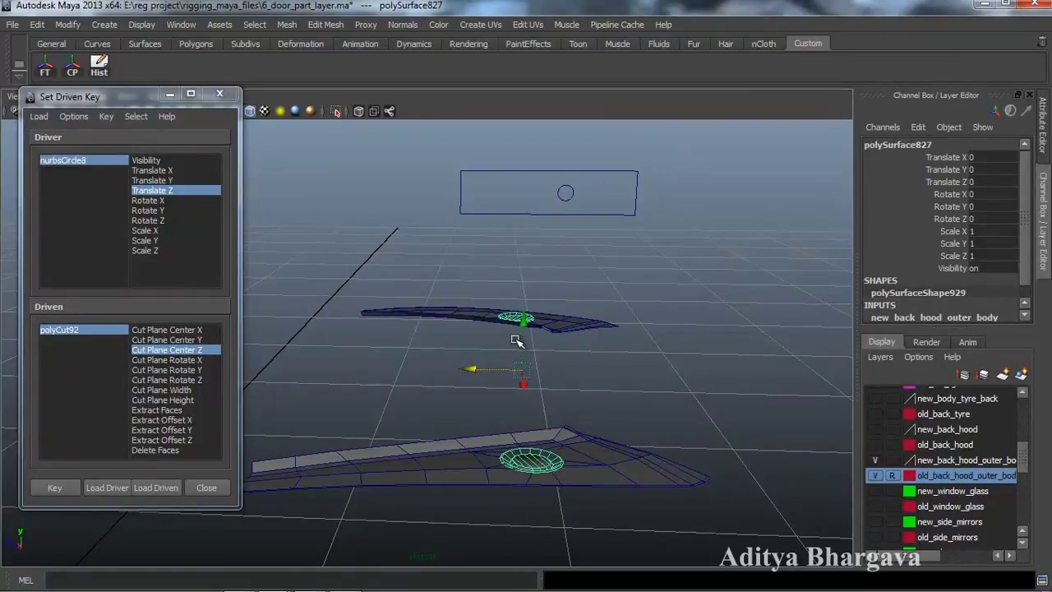
{"action": "left_click", "coordinate": [150, 487]}
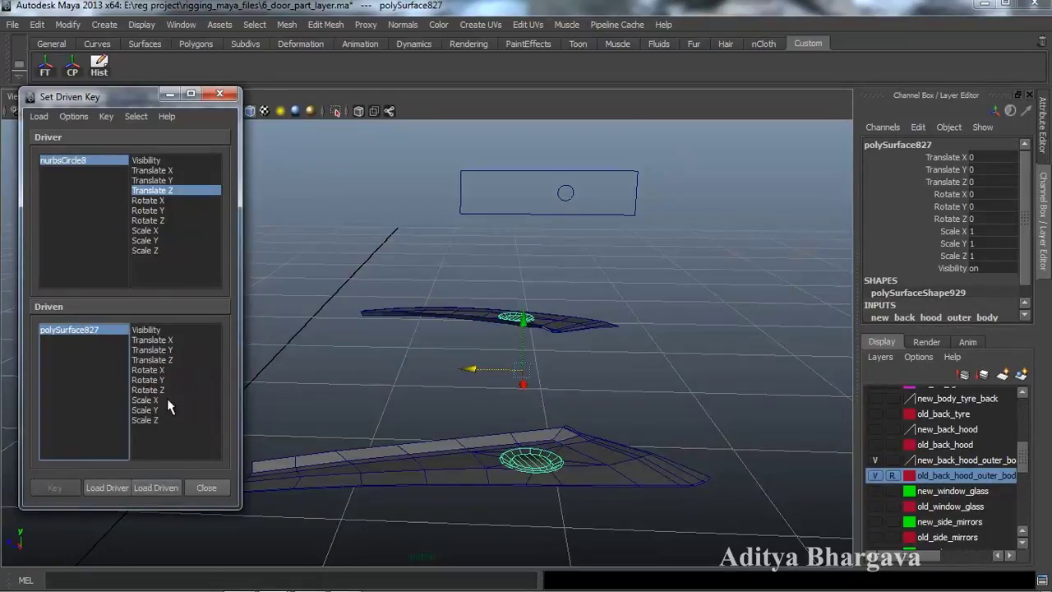
{"action": "left_click", "coordinate": [146, 330]}
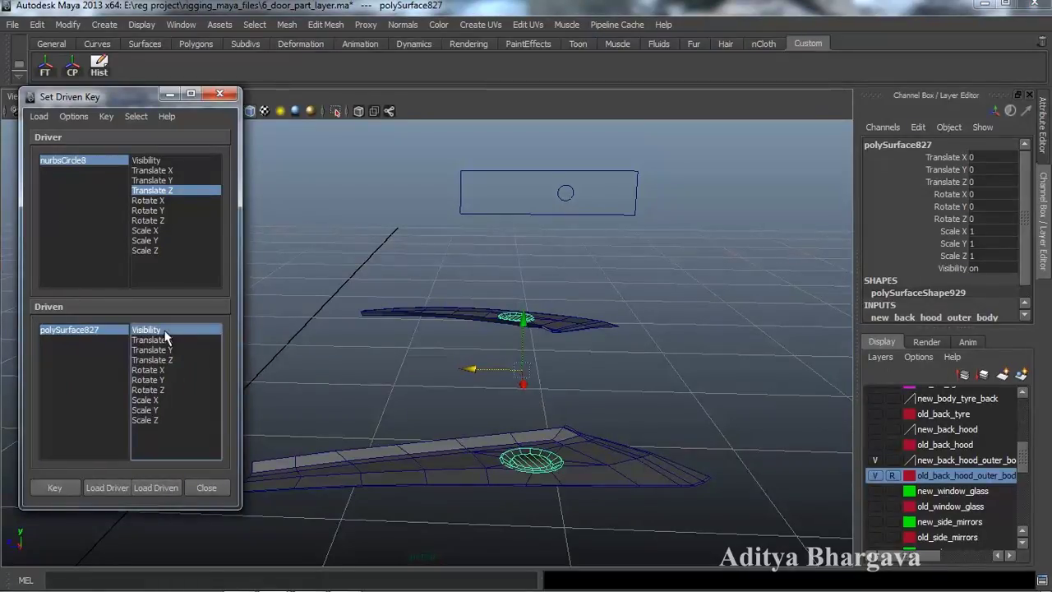
Step: Turn polySurface827's Visibility off and key it at the current slider position
{"action": "left_click", "coordinate": [1007, 270]}
{"action": "type", "text": "0"}
{"action": "key", "text": "Return"}
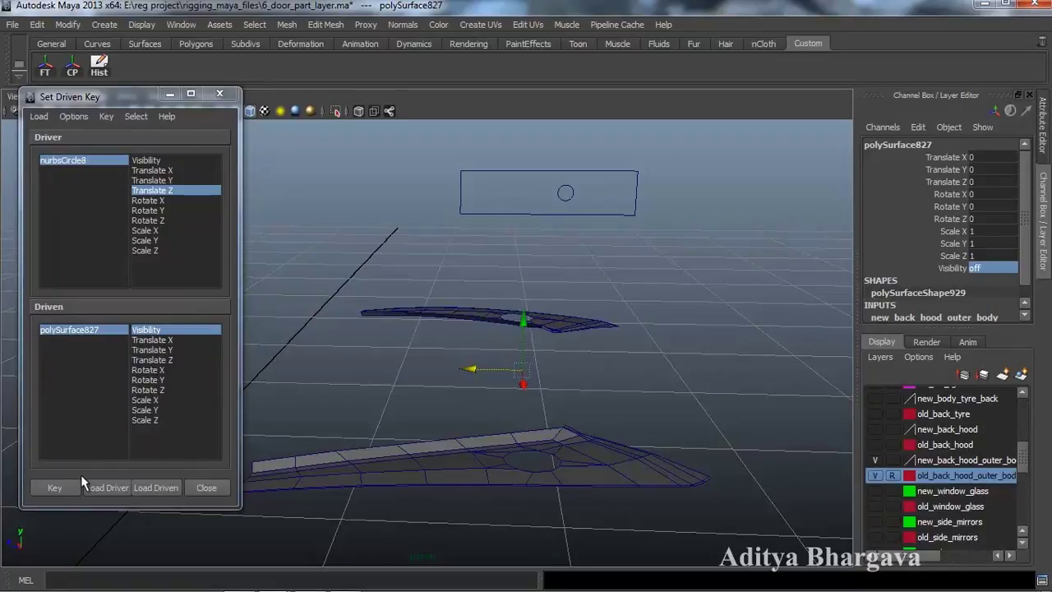
{"action": "left_click", "coordinate": [55, 488]}
Step: Move the slider circle slightly further along its frame, turn polySurface827's Visibility on and key it
{"action": "left_click", "coordinate": [567, 193]}
{"action": "left_click_drag", "start_coordinate": [516, 194], "coordinate": [530, 194]}
{"action": "left_click", "coordinate": [89, 331]}
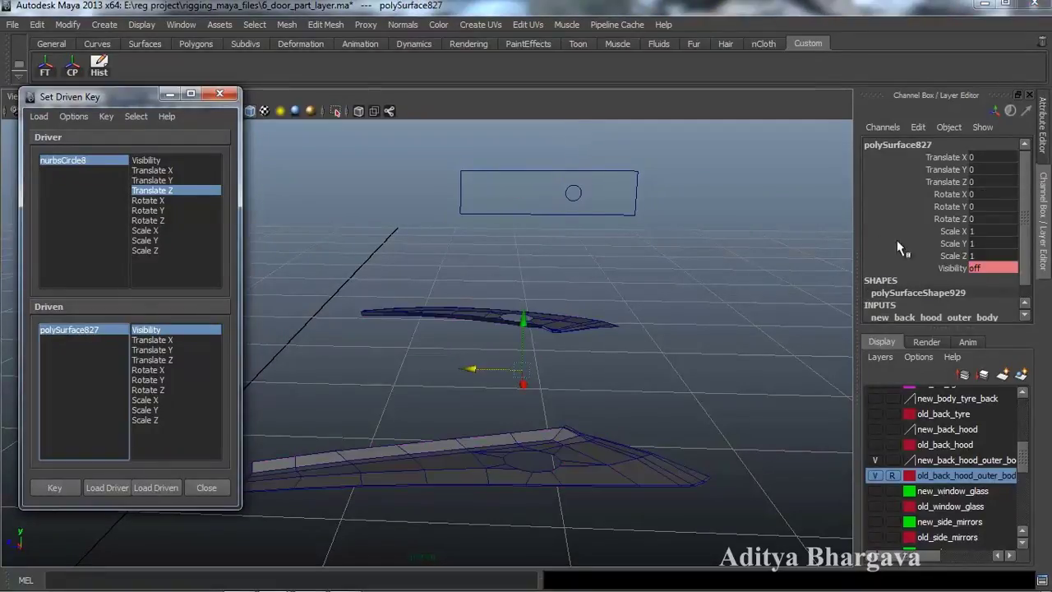
{"action": "double_click", "coordinate": [986, 269]}
{"action": "type", "text": "1"}
{"action": "key", "text": "Return"}
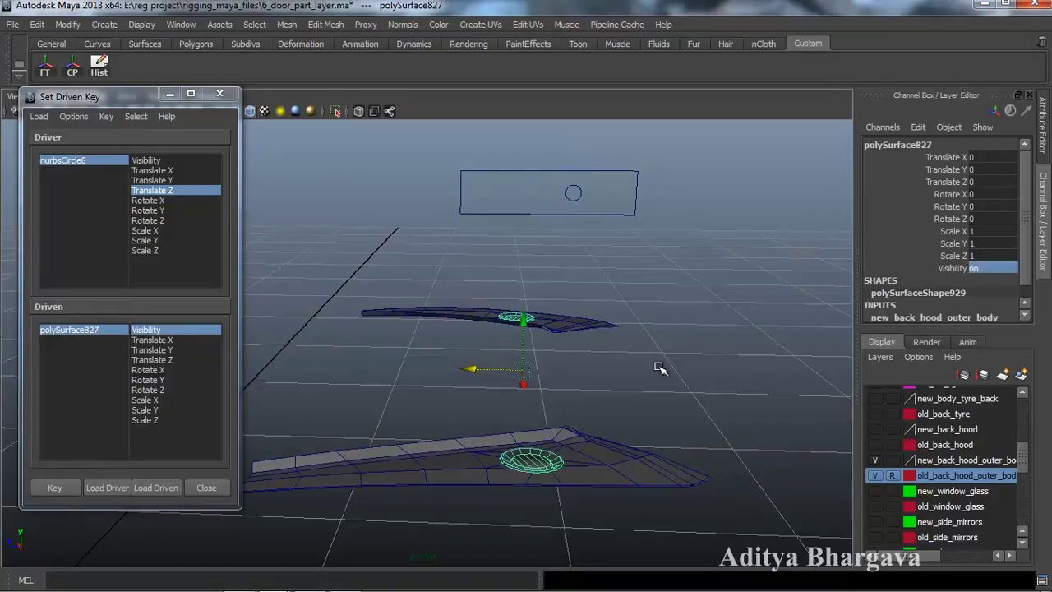
{"action": "left_click", "coordinate": [63, 491]}
Step: Slide the control circle back to Translate Z 0 to check the back hood outer panels' transformation
{"action": "left_click_drag", "start_coordinate": [537, 353], "coordinate": [610, 388], "text": "alt"}
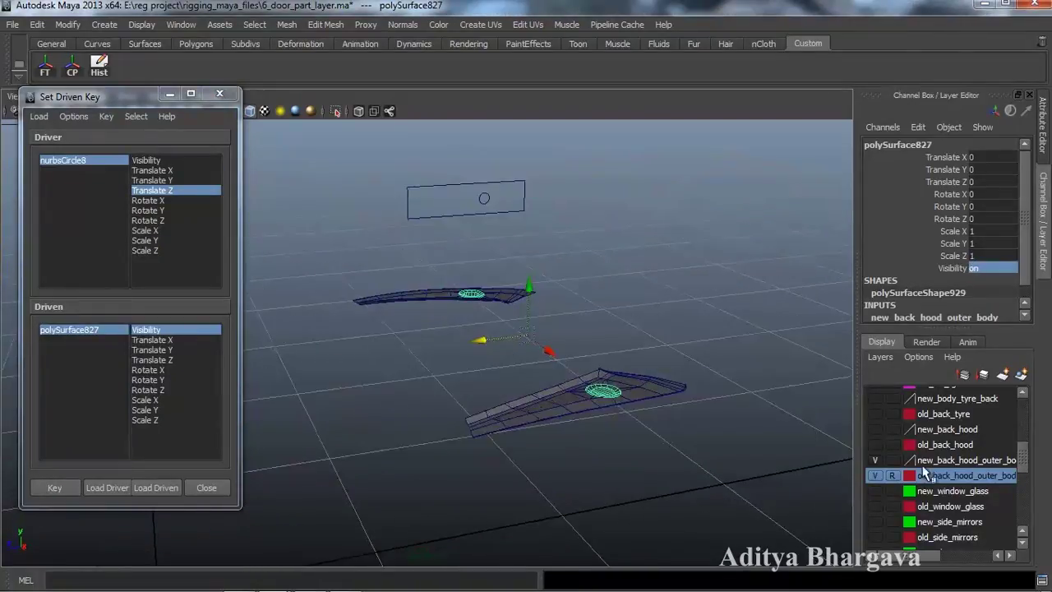
{"action": "left_click", "coordinate": [485, 199]}
{"action": "left_click_drag", "start_coordinate": [439, 197], "coordinate": [322, 254]}
{"action": "scroll", "coordinate": [633, 316], "scroll_direction": "up", "scroll_amount": 2}
{"action": "left_click_drag", "start_coordinate": [645, 310], "coordinate": [557, 369], "text": "alt"}
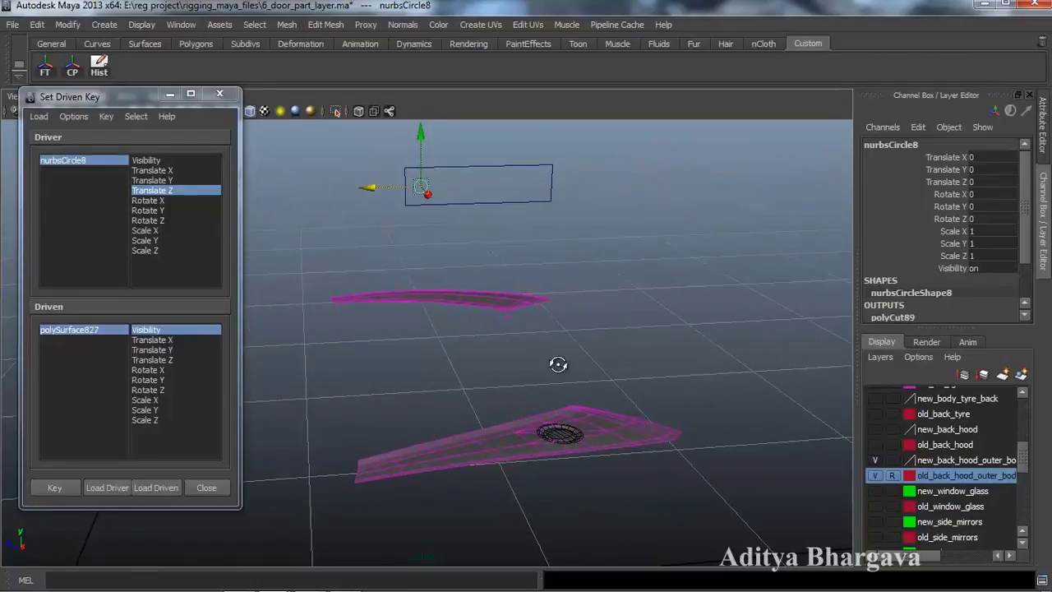
Step: Set the new_back_hood_outer_body layer's color to green
{"action": "double_click", "coordinate": [957, 459]}
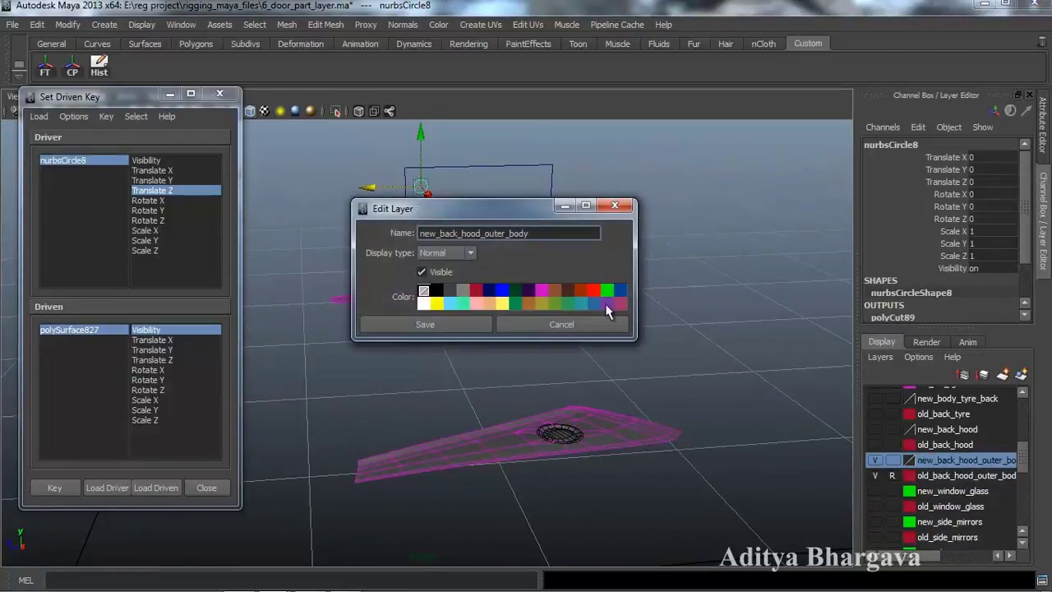
{"action": "left_click", "coordinate": [456, 327]}
{"action": "left_click_drag", "start_coordinate": [635, 323], "coordinate": [627, 352], "text": "alt"}
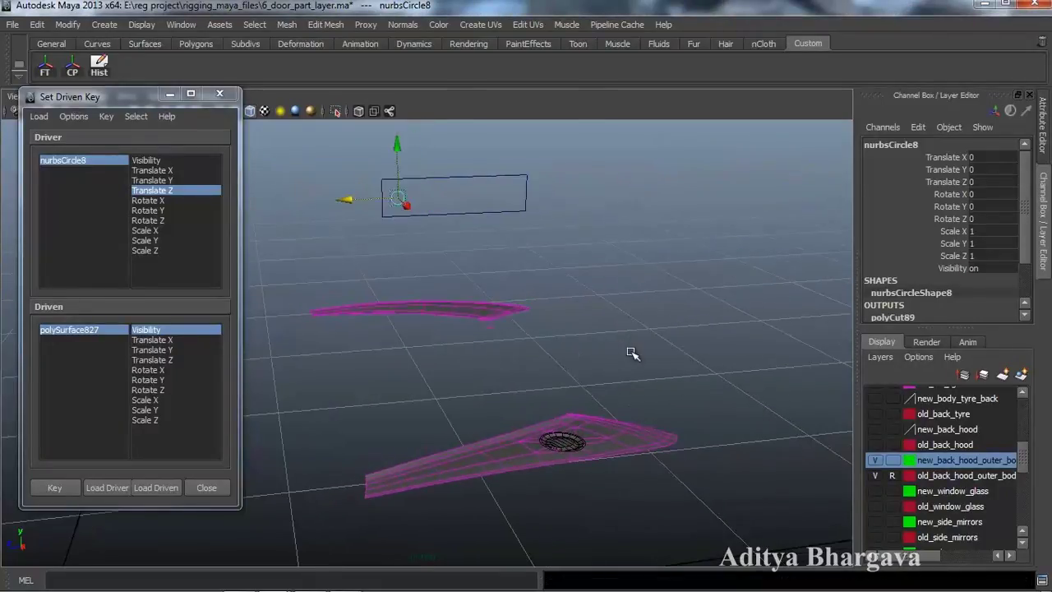
Step: Slide the control circle to Translate Z -0.56, toggling the old_back_hood_outer_body layer off and on to compare the panels
{"action": "left_click", "coordinate": [874, 476]}
{"action": "left_click", "coordinate": [876, 476]}
{"action": "left_click_drag", "start_coordinate": [352, 202], "coordinate": [488, 209]}
{"action": "left_click_drag", "start_coordinate": [603, 280], "coordinate": [580, 280], "text": "alt"}
{"action": "left_click", "coordinate": [875, 475]}
{"action": "left_click", "coordinate": [875, 475]}
Step: Show the old_back_hood layer
{"action": "left_click_drag", "start_coordinate": [567, 380], "coordinate": [625, 428], "text": "alt"}
{"action": "left_click", "coordinate": [945, 444]}
{"action": "left_click", "coordinate": [876, 444]}
{"action": "left_click_drag", "start_coordinate": [701, 396], "coordinate": [618, 450], "text": "alt"}
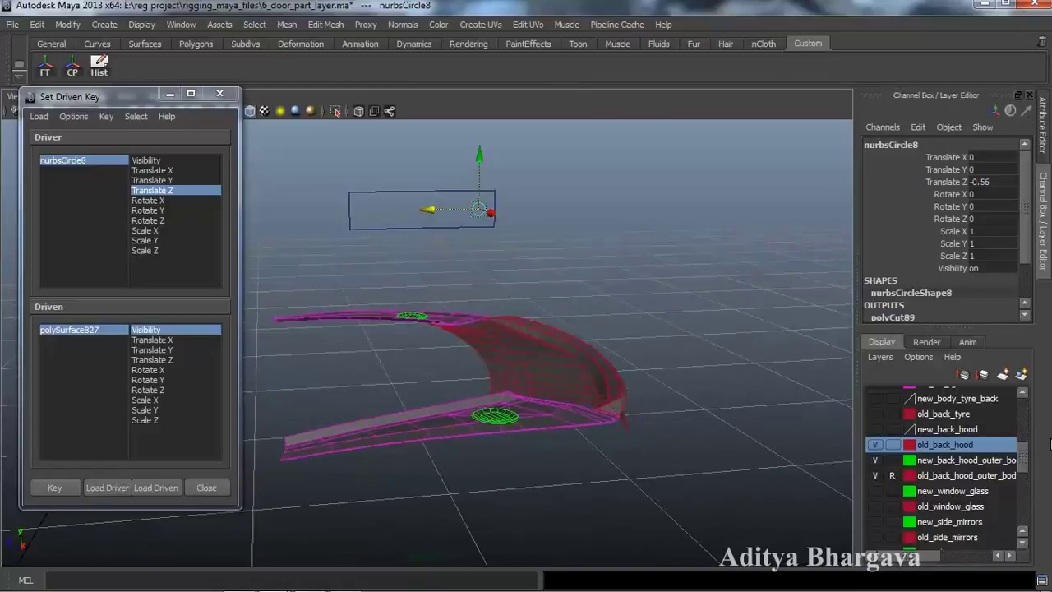
Step: Show the new_back_hood layer to compare it with the old hood, and hide it again
{"action": "left_click", "coordinate": [945, 430]}
{"action": "left_click", "coordinate": [876, 429]}
{"action": "left_click", "coordinate": [875, 429]}
{"action": "left_click", "coordinate": [876, 429]}
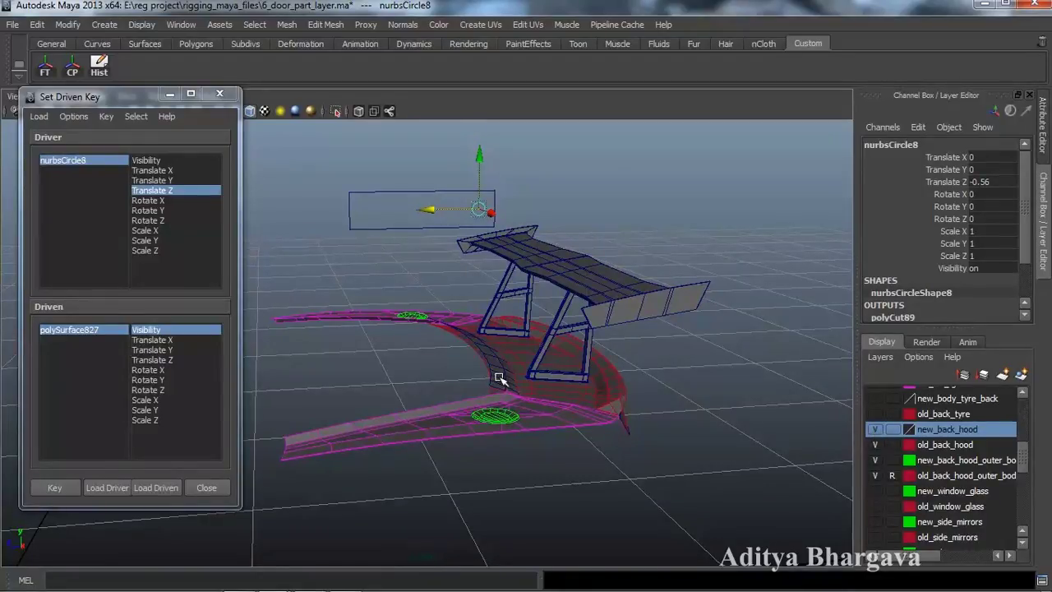
{"action": "scroll", "coordinate": [665, 435], "scroll_direction": "down", "scroll_amount": 1}
{"action": "left_click_drag", "start_coordinate": [689, 435], "coordinate": [689, 482], "text": "alt"}
{"action": "scroll", "coordinate": [667, 437], "scroll_direction": "up", "scroll_amount": 1}
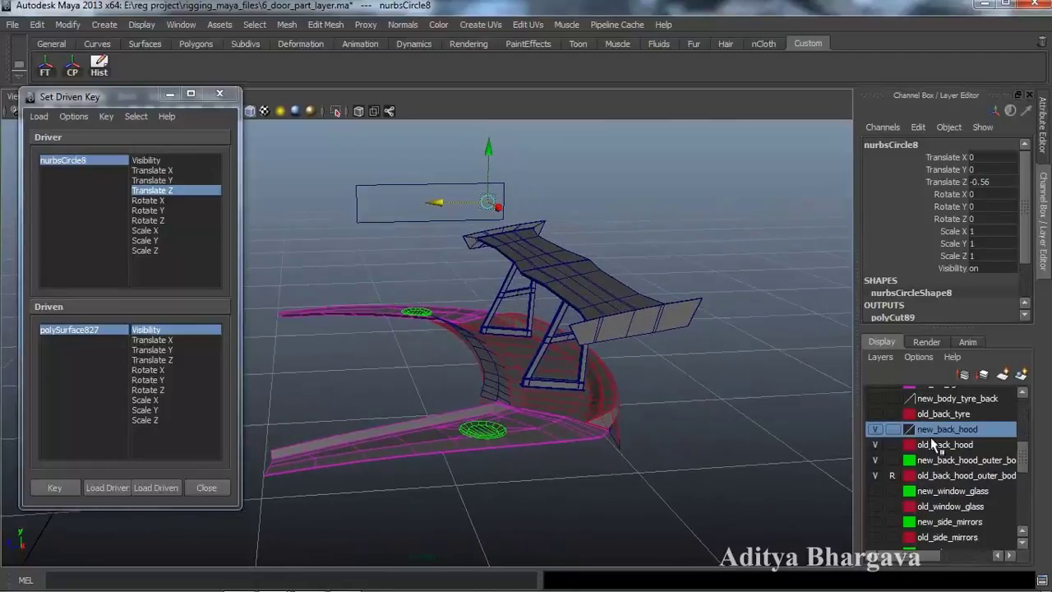
{"action": "left_click", "coordinate": [931, 444]}
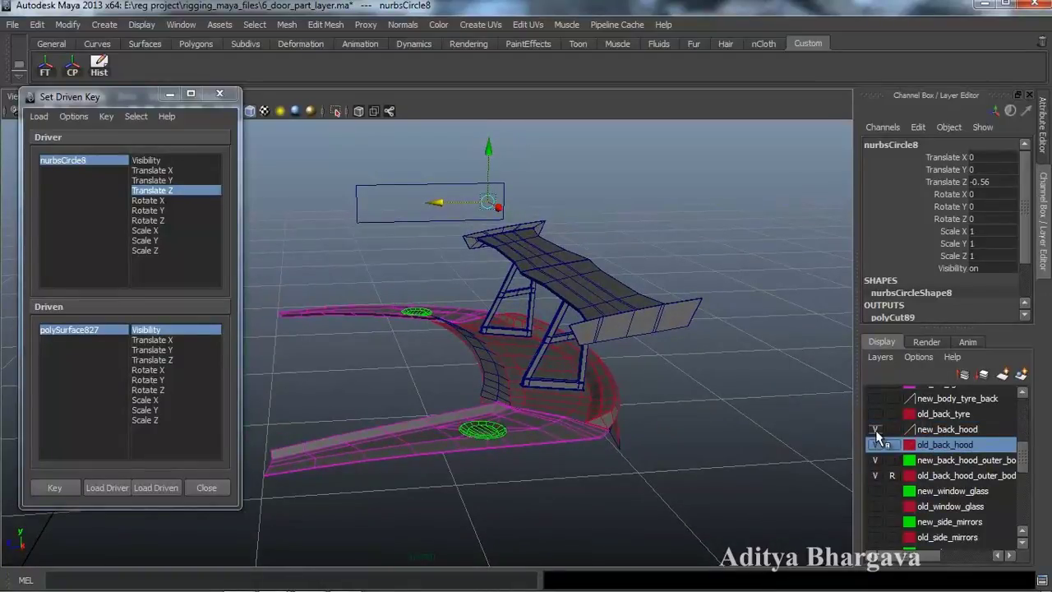
{"action": "left_click", "coordinate": [875, 429]}
Step: Inspect the old back hood's surfaces and hide the old and new back hood outer body layers
{"action": "left_click_drag", "start_coordinate": [630, 420], "coordinate": [647, 403], "text": "alt"}
{"action": "left_click", "coordinate": [567, 364]}
{"action": "left_click_drag", "start_coordinate": [569, 366], "coordinate": [627, 441], "text": "alt"}
{"action": "left_click", "coordinate": [544, 350]}
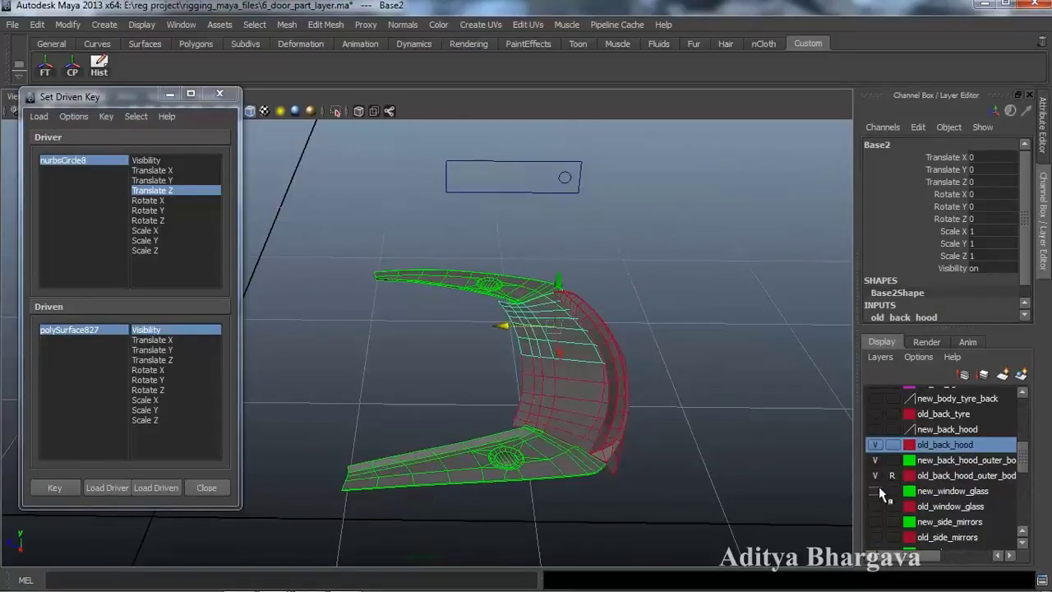
{"action": "left_click_drag", "start_coordinate": [874, 475], "coordinate": [874, 460]}
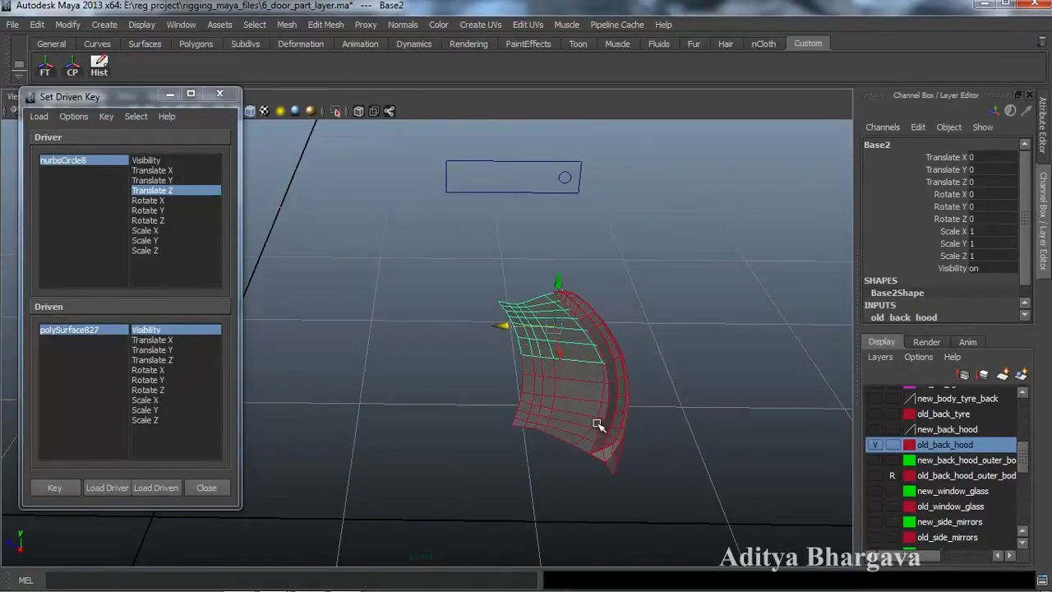
Step: Combine the two base meshes of the old back hood into one mesh
{"action": "scroll", "coordinate": [583, 449], "scroll_direction": "down", "scroll_amount": 3}
{"action": "left_click_drag", "start_coordinate": [583, 450], "coordinate": [564, 392], "text": "alt"}
{"action": "left_click", "coordinate": [539, 380]}
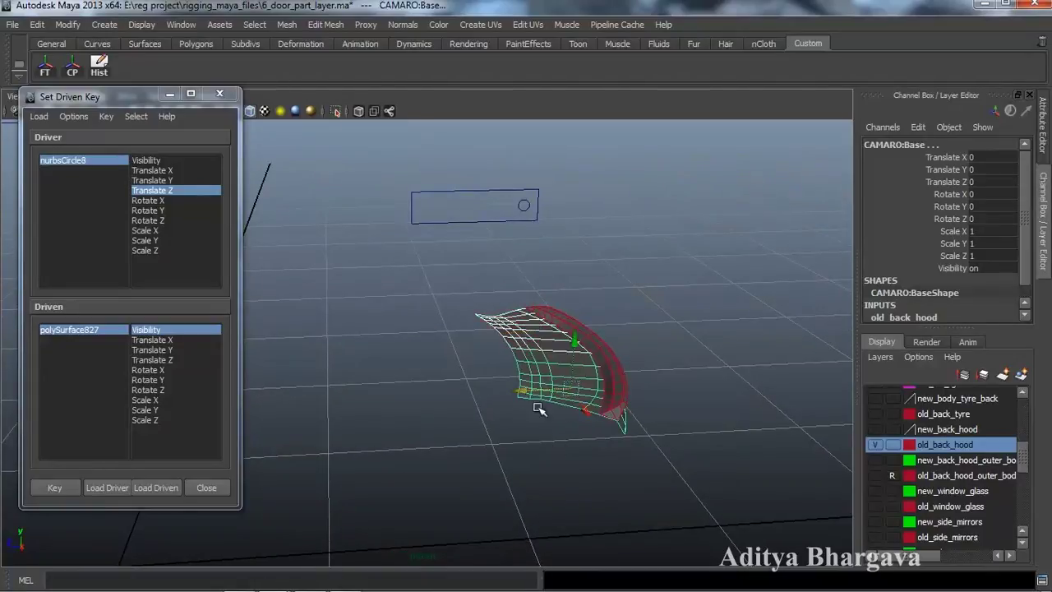
{"action": "right_click_drag", "start_coordinate": [417, 357], "coordinate": [436, 516], "text": "shift"}
{"action": "left_click_drag", "start_coordinate": [622, 462], "coordinate": [575, 476], "text": "alt"}
Step: Delete the history of the combined hood mesh and its rim strip, and add both to the old_back_hood layer
{"action": "left_click", "coordinate": [585, 369]}
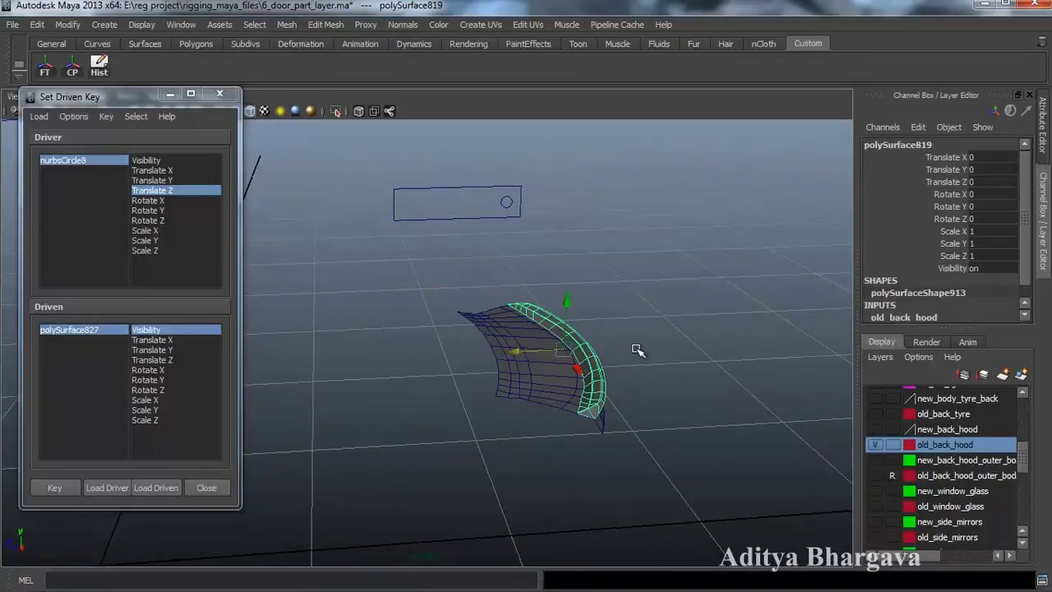
{"action": "scroll", "coordinate": [631, 421], "scroll_direction": "up", "scroll_amount": 3}
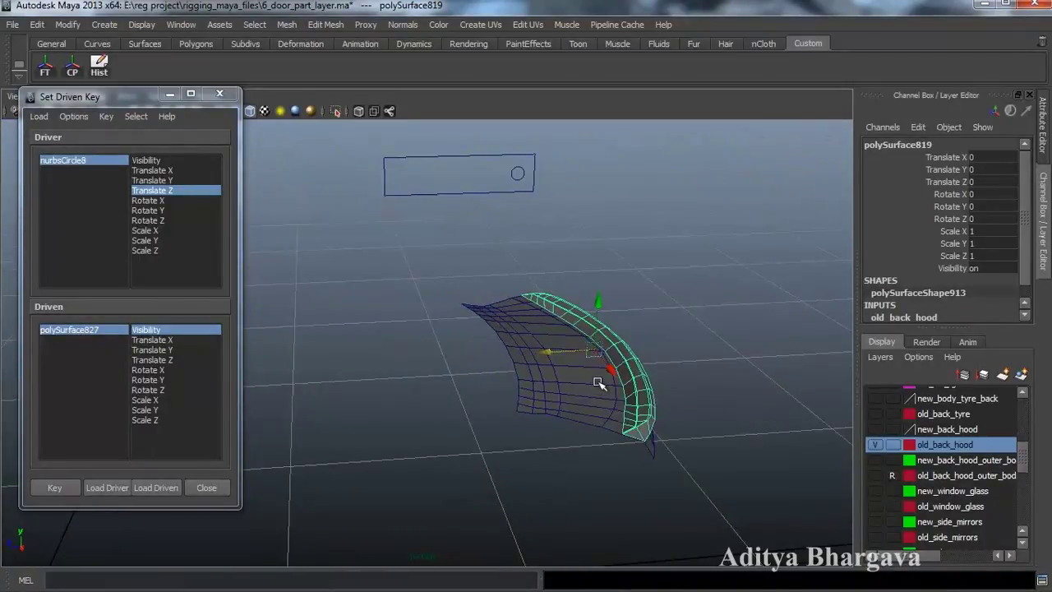
{"action": "left_click_drag", "start_coordinate": [584, 416], "coordinate": [590, 421], "text": "alt"}
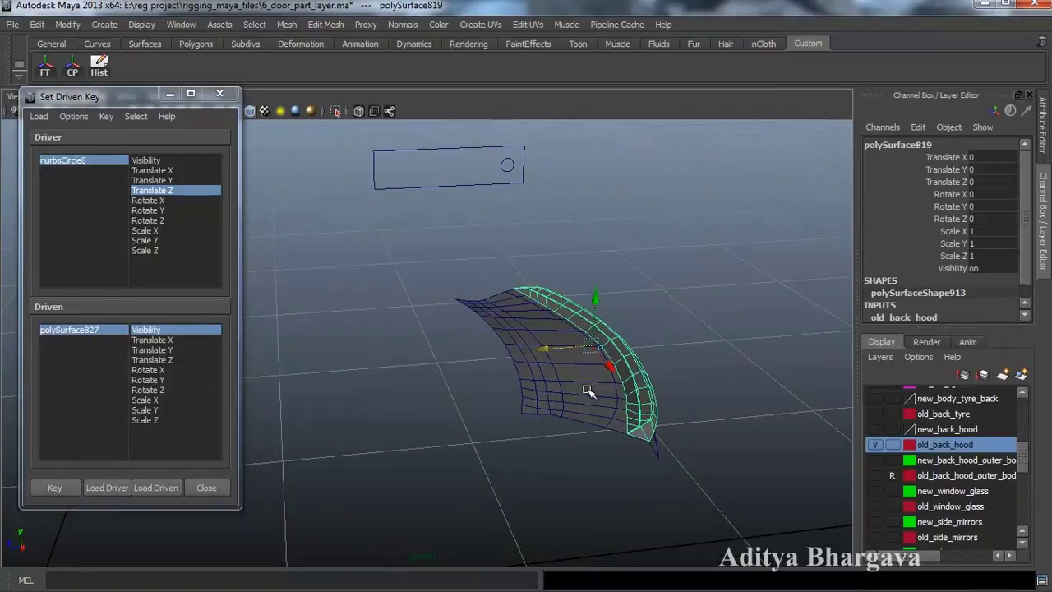
{"action": "left_click", "coordinate": [589, 390], "text": "shift"}
{"action": "left_click", "coordinate": [99, 66]}
{"action": "key", "text": "w"}
{"action": "left_click_drag", "start_coordinate": [498, 333], "coordinate": [533, 354], "text": "alt"}
{"action": "right_click", "coordinate": [945, 444]}
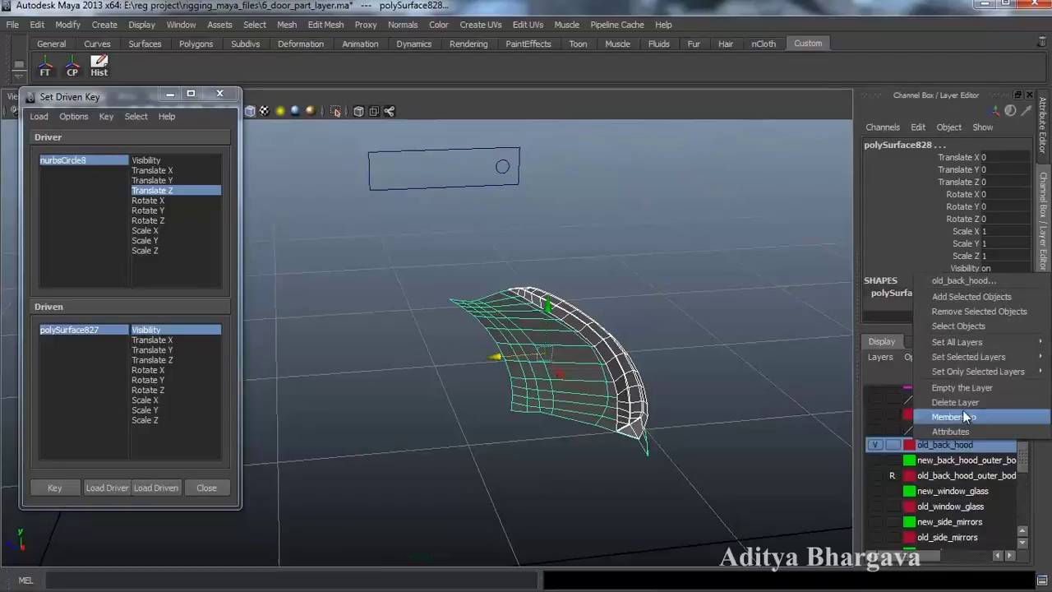
{"action": "left_click", "coordinate": [960, 296]}
Step: Cut the combined old hood mesh polySurface828 with a line drawn using the Cut Faces Tool
{"action": "left_click", "coordinate": [551, 372]}
{"action": "left_click", "coordinate": [551, 372]}
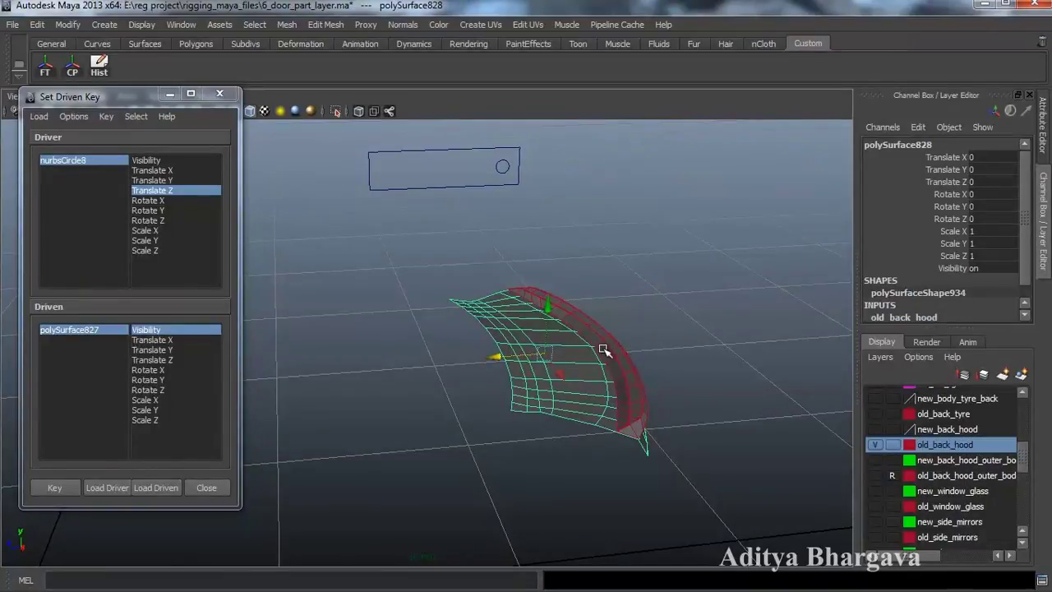
{"action": "left_click_drag", "start_coordinate": [699, 470], "coordinate": [661, 438], "text": "alt"}
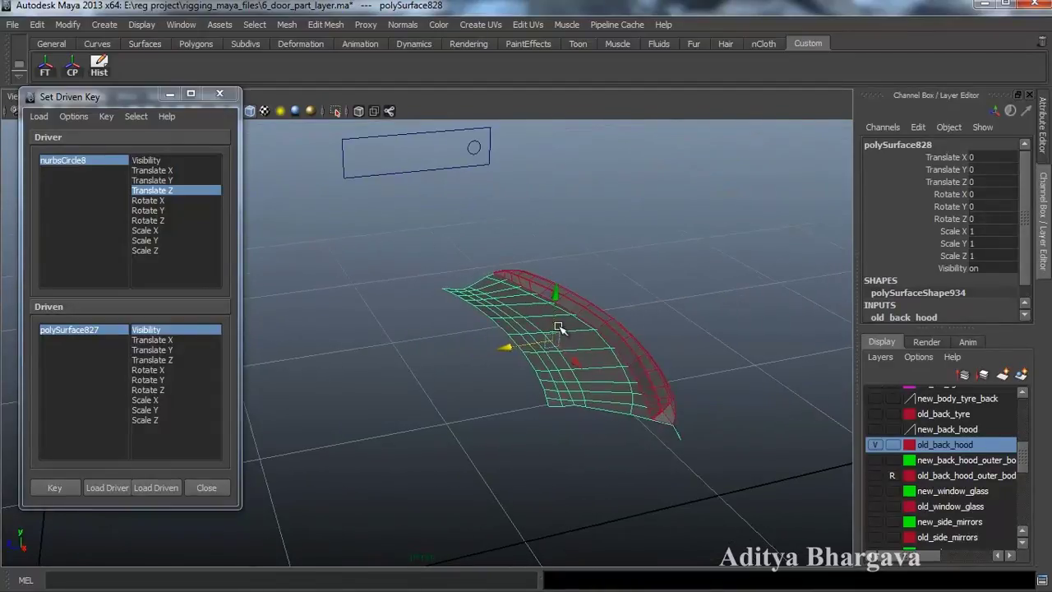
{"action": "left_click", "coordinate": [325, 25]}
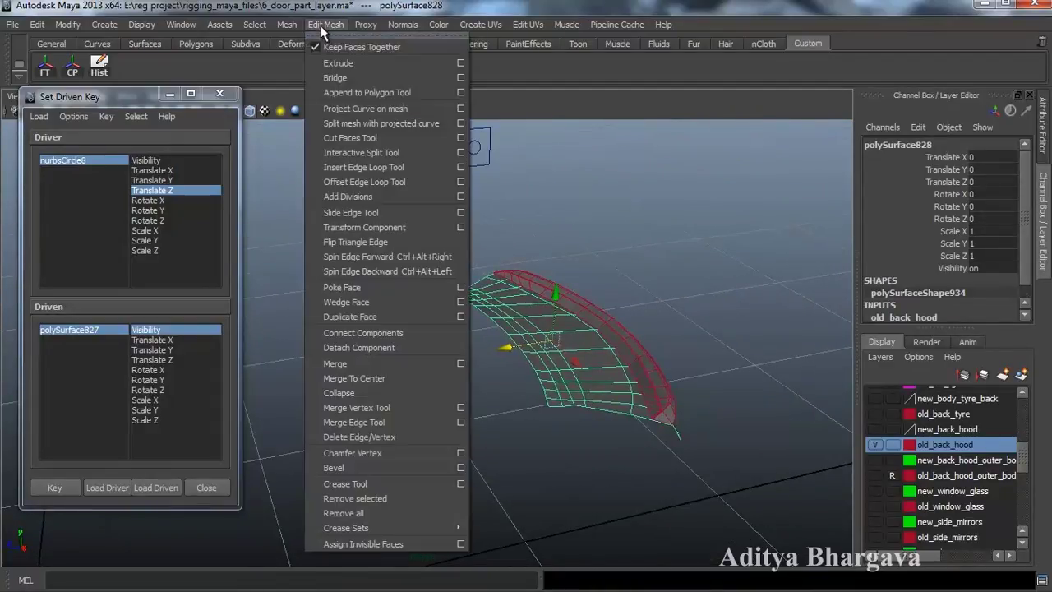
{"action": "left_click", "coordinate": [368, 144]}
{"action": "left_click_drag", "start_coordinate": [597, 401], "coordinate": [547, 393], "text": "alt"}
{"action": "left_click_drag", "start_coordinate": [485, 423], "coordinate": [485, 457]}
Step: Enable Delete Faces on the polyCut93 node and load it as the driven object
{"action": "key", "text": "ctrl+a"}
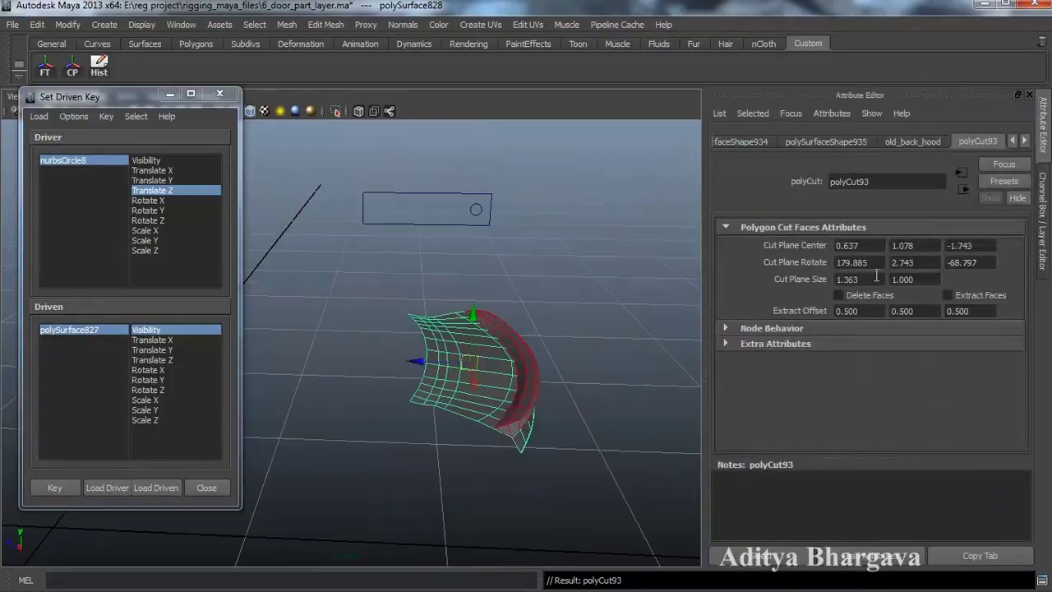
{"action": "left_click", "coordinate": [775, 556]}
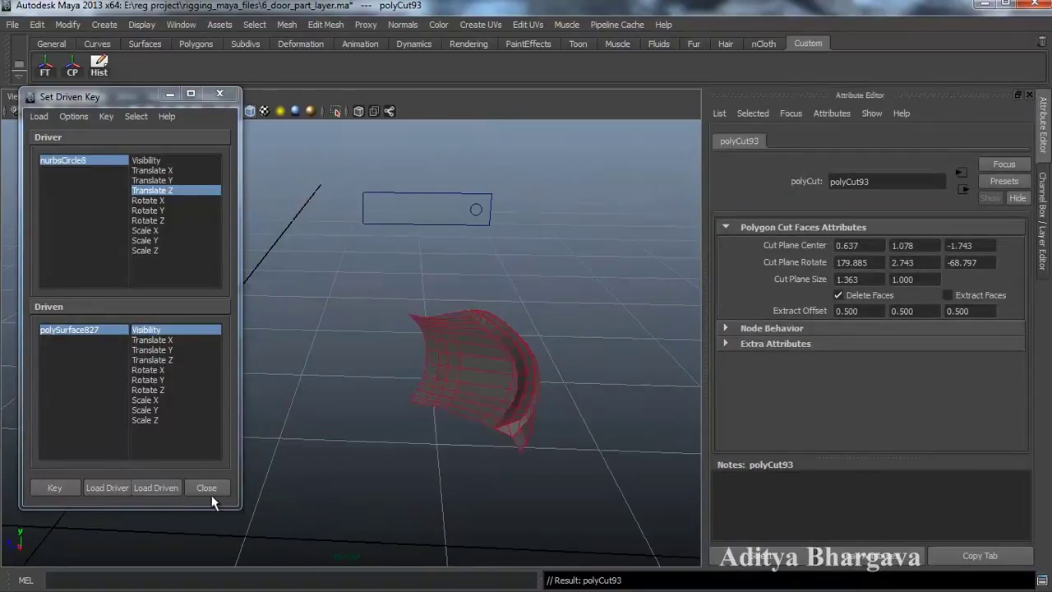
{"action": "left_click", "coordinate": [155, 487]}
{"action": "left_click", "coordinate": [486, 469]}
{"action": "key", "text": "ctrl+a"}
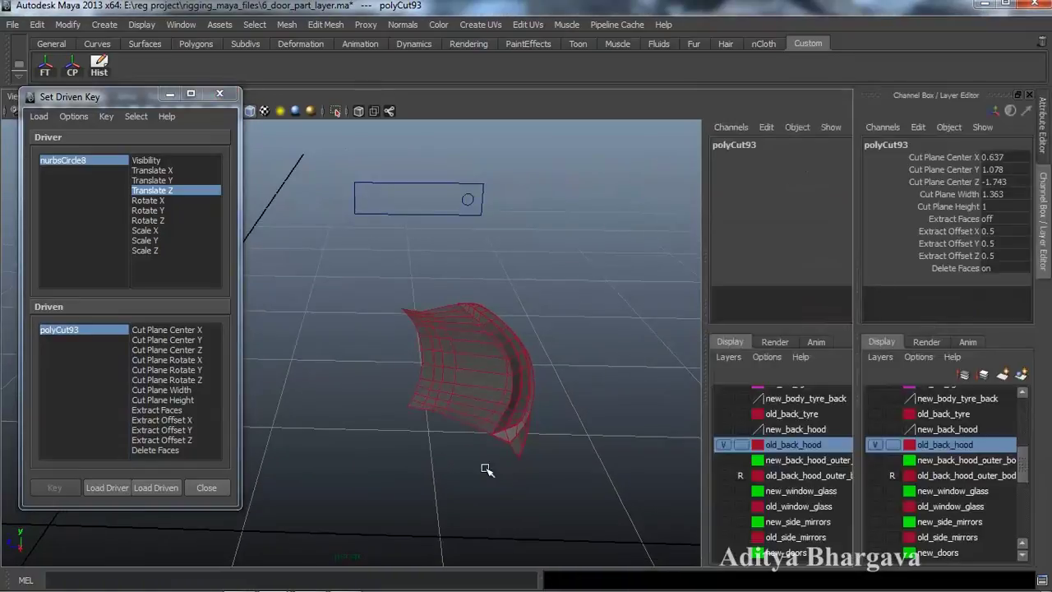
Step: Duplicate the slider frame with its circle and move the copies up to Translate Y 0.269
{"action": "scroll", "coordinate": [605, 248], "scroll_direction": "down", "scroll_amount": 2}
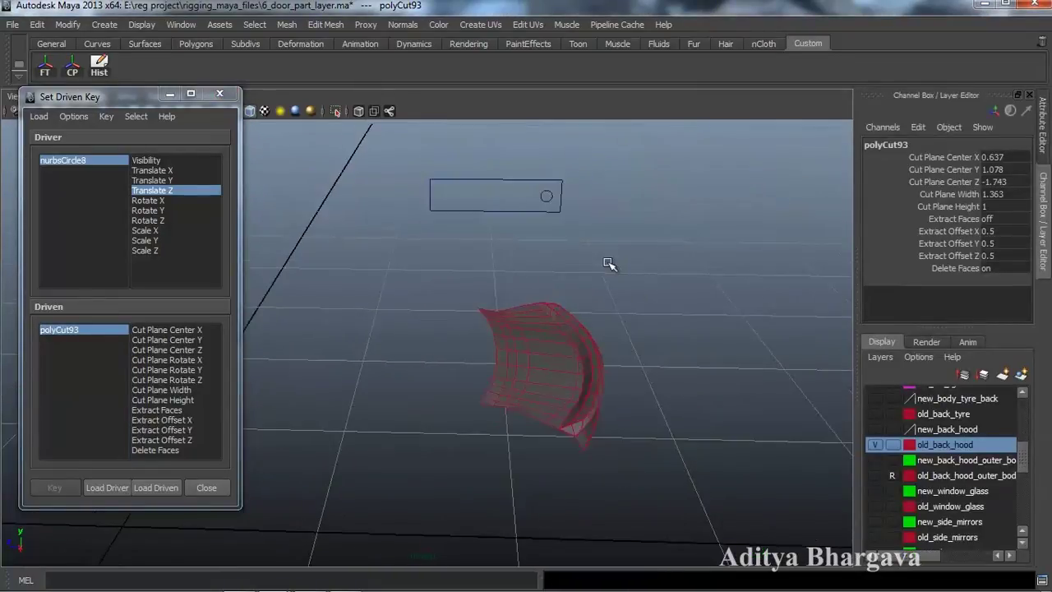
{"action": "middle_click_drag", "start_coordinate": [608, 258], "coordinate": [612, 380], "text": "alt"}
{"action": "left_click_drag", "start_coordinate": [612, 380], "coordinate": [610, 330], "text": "alt"}
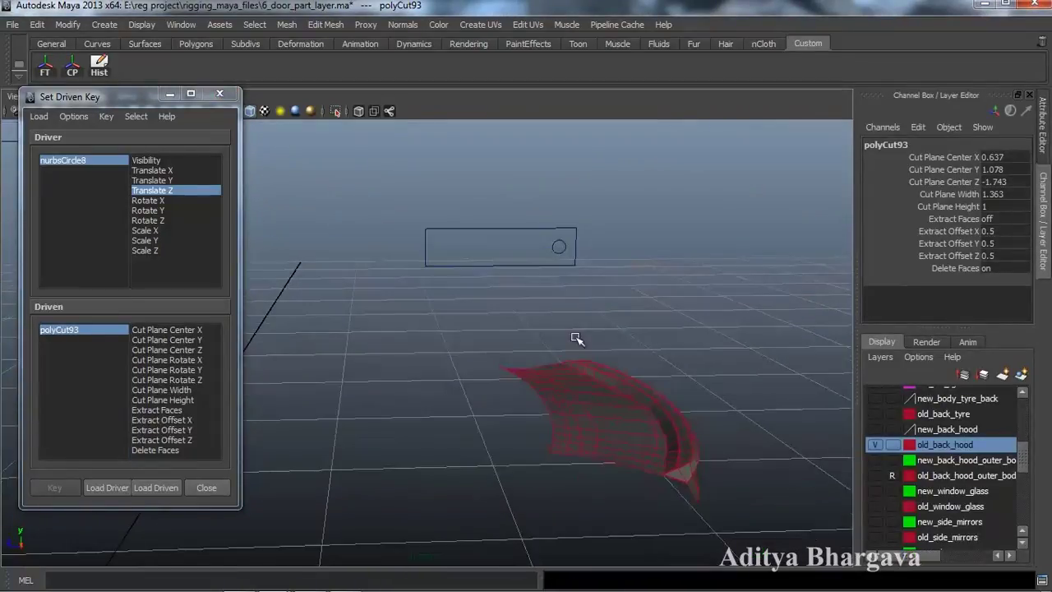
{"action": "left_click_drag", "start_coordinate": [608, 378], "coordinate": [601, 394], "text": "alt"}
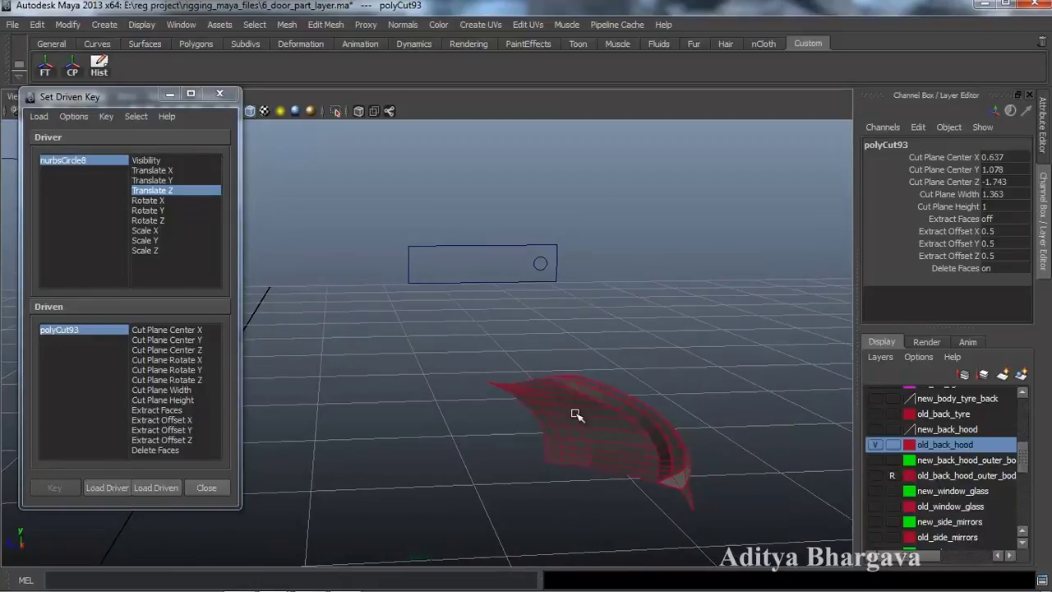
{"action": "left_click_drag", "start_coordinate": [662, 418], "coordinate": [601, 210], "text": "alt"}
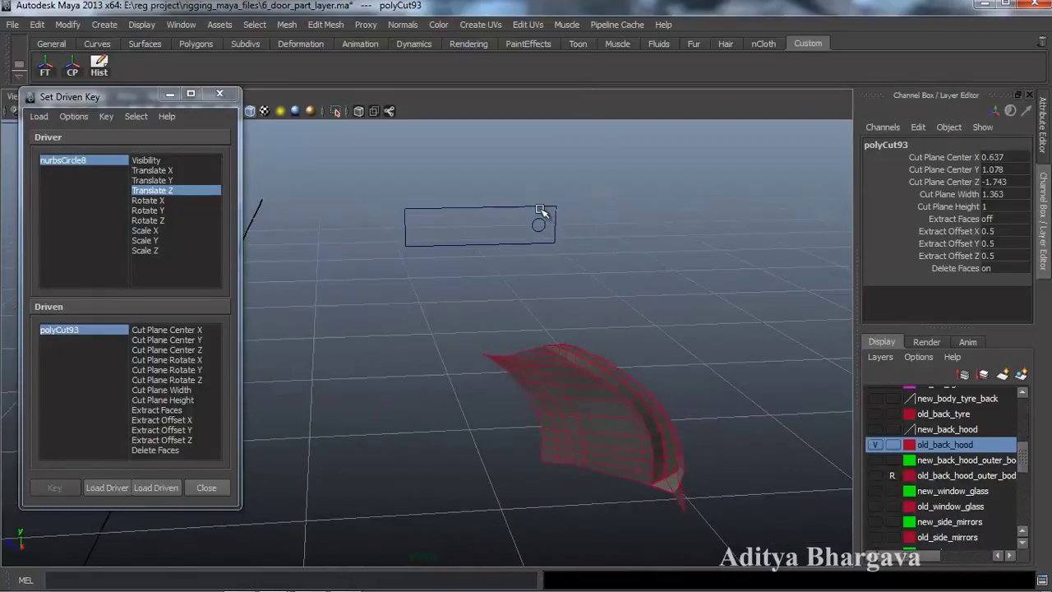
{"action": "left_click", "coordinate": [494, 245]}
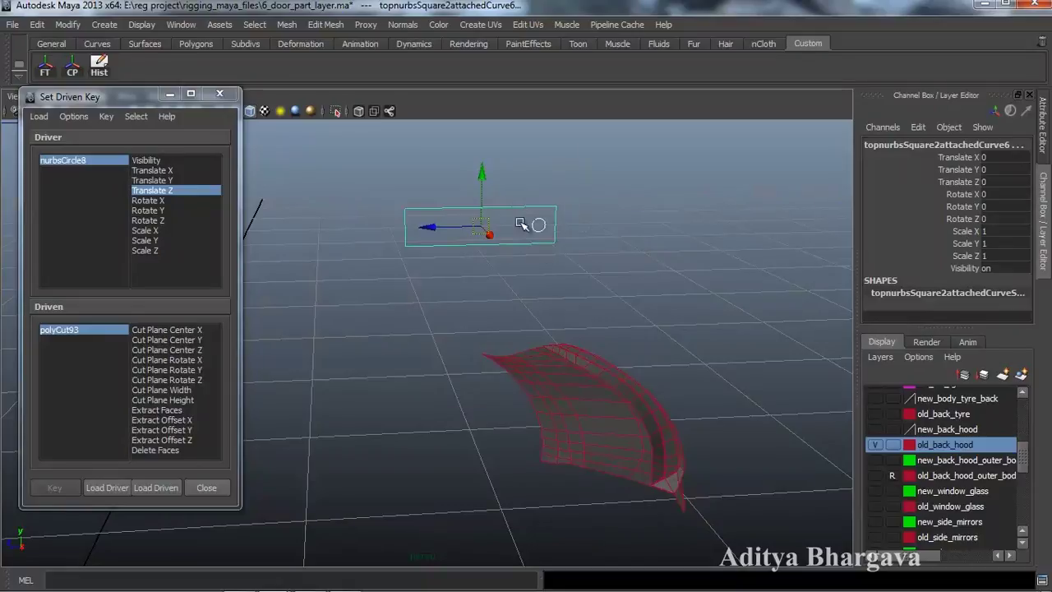
{"action": "key", "text": "ctrl+d"}
{"action": "left_click_drag", "start_coordinate": [482, 175], "coordinate": [481, 117]}
{"action": "left_click_drag", "start_coordinate": [493, 156], "coordinate": [488, 322], "text": "alt"}
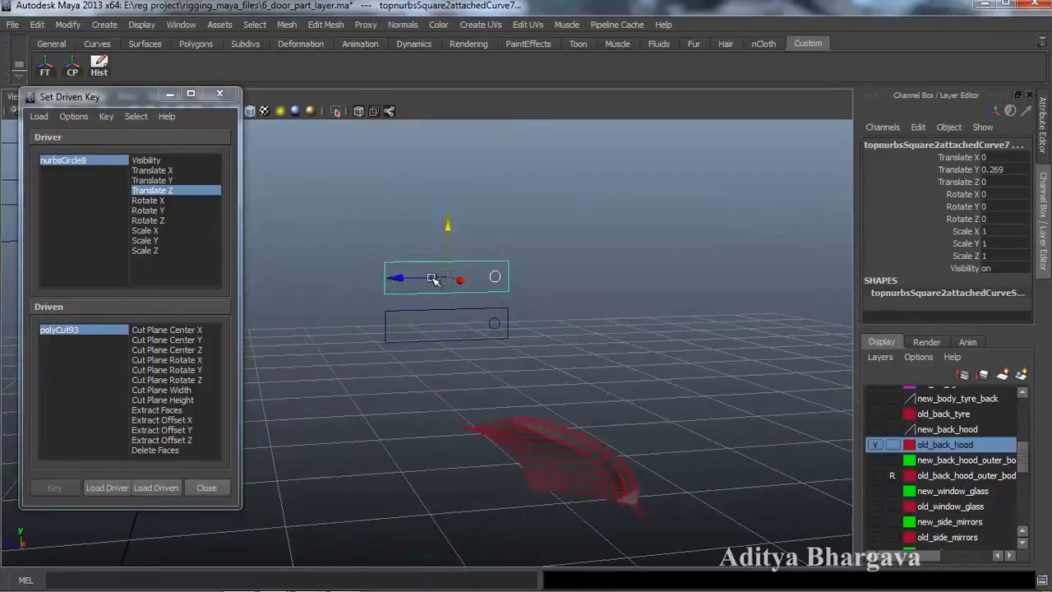
Step: Freeze the transformations of the duplicated slider frame and its circle
{"action": "left_click", "coordinate": [519, 241]}
{"action": "left_click", "coordinate": [421, 263]}
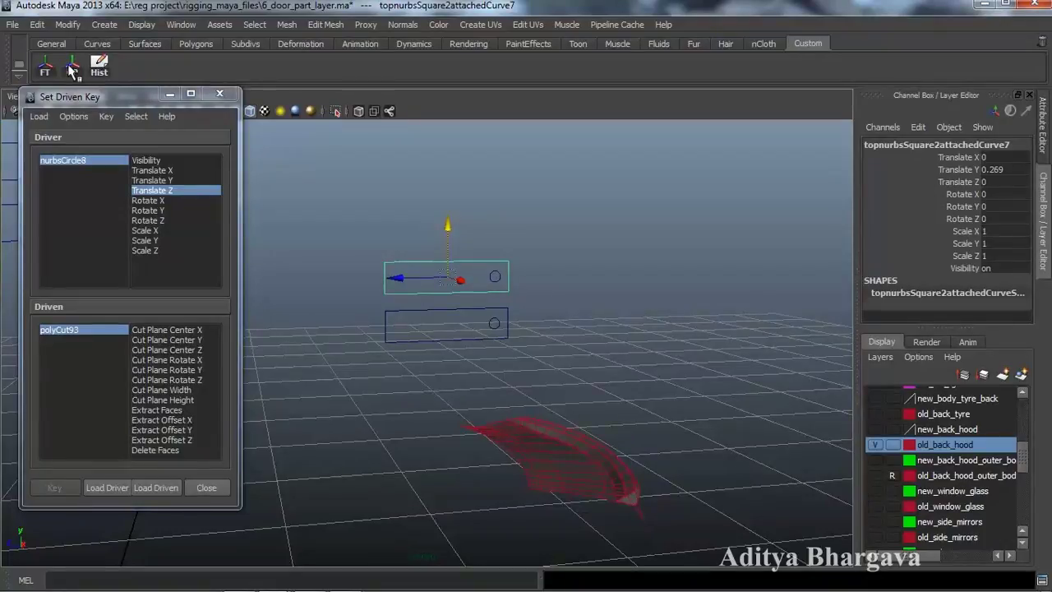
{"action": "left_click", "coordinate": [47, 71]}
{"action": "left_click", "coordinate": [495, 277]}
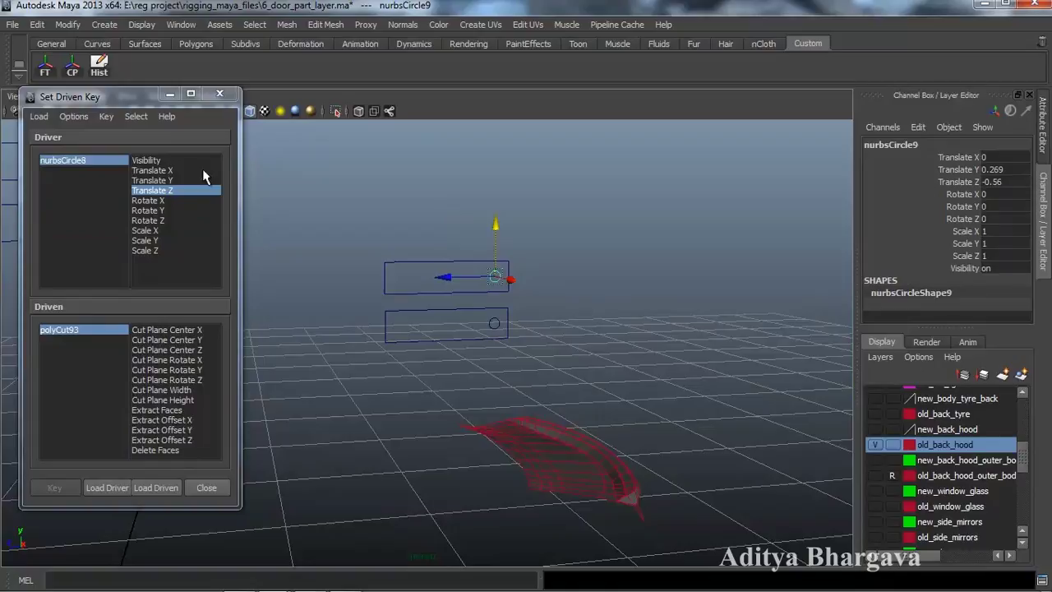
{"action": "left_click", "coordinate": [48, 70]}
Step: Slide the duplicated circle both ways along Z to test its travel limits
{"action": "left_click_drag", "start_coordinate": [450, 278], "coordinate": [545, 278]}
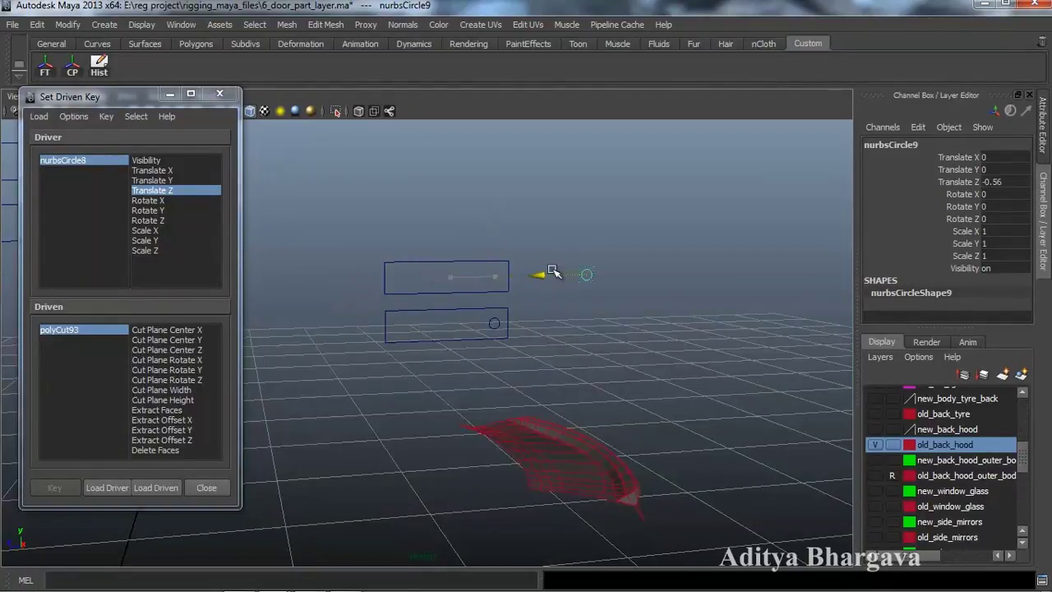
{"action": "left_click_drag", "start_coordinate": [619, 268], "coordinate": [359, 283]}
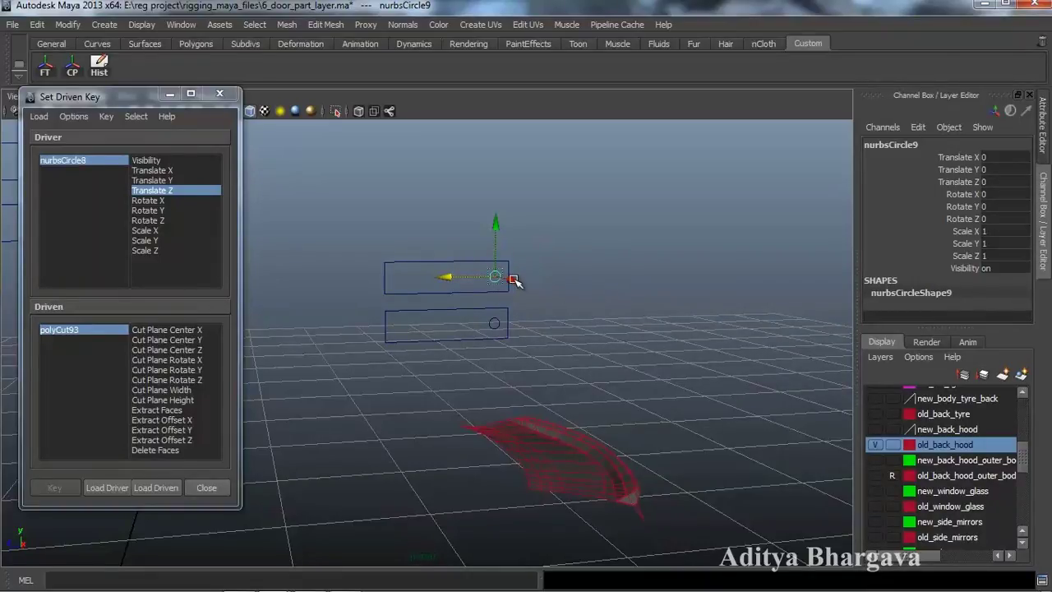
Step: Turn off the minimum and maximum Translate Z limits of nurbsCircle9 in the upper slider box
{"action": "mouse_move", "coordinate": [446, 277]}
{"action": "left_mouse_down"}
{"action": "mouse_move", "coordinate": [542, 279]}
{"action": "mouse_move", "coordinate": [426, 280]}
{"action": "left_mouse_up"}
{"action": "key", "text": "ctrl+a"}
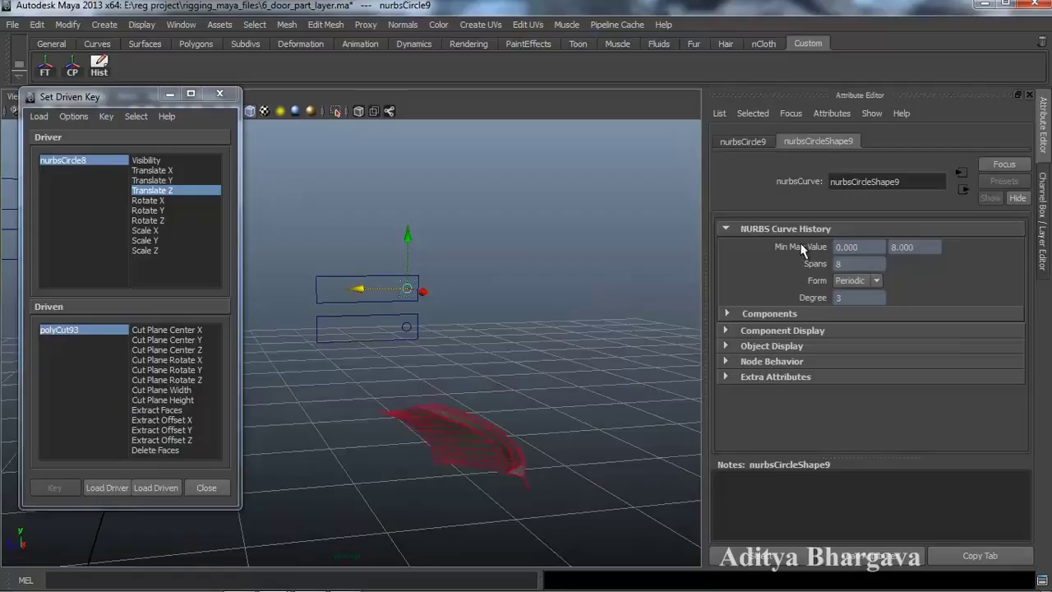
{"action": "left_click", "coordinate": [744, 141]}
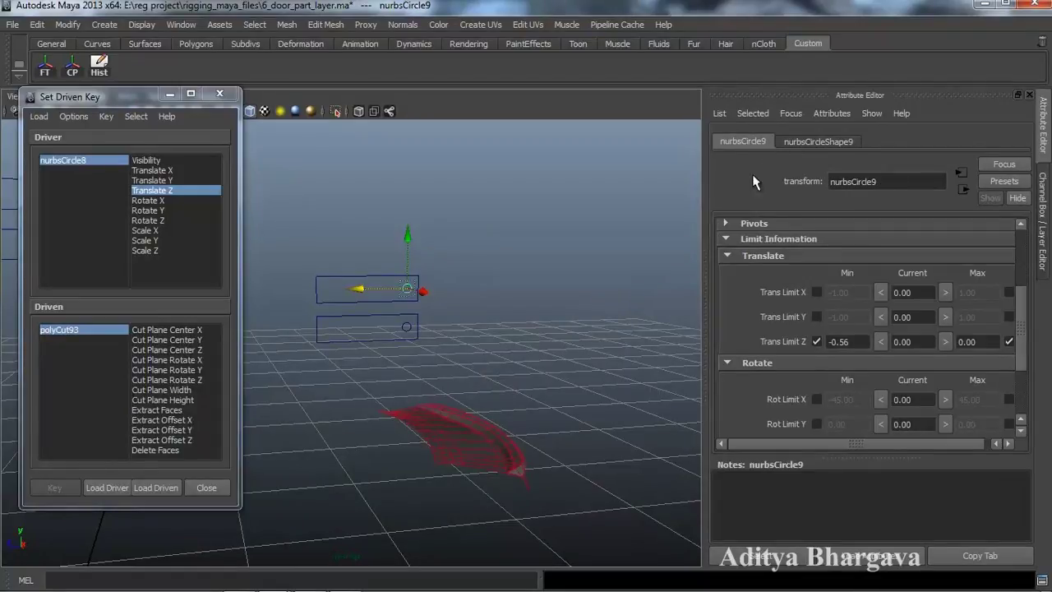
{"action": "left_click", "coordinate": [816, 341]}
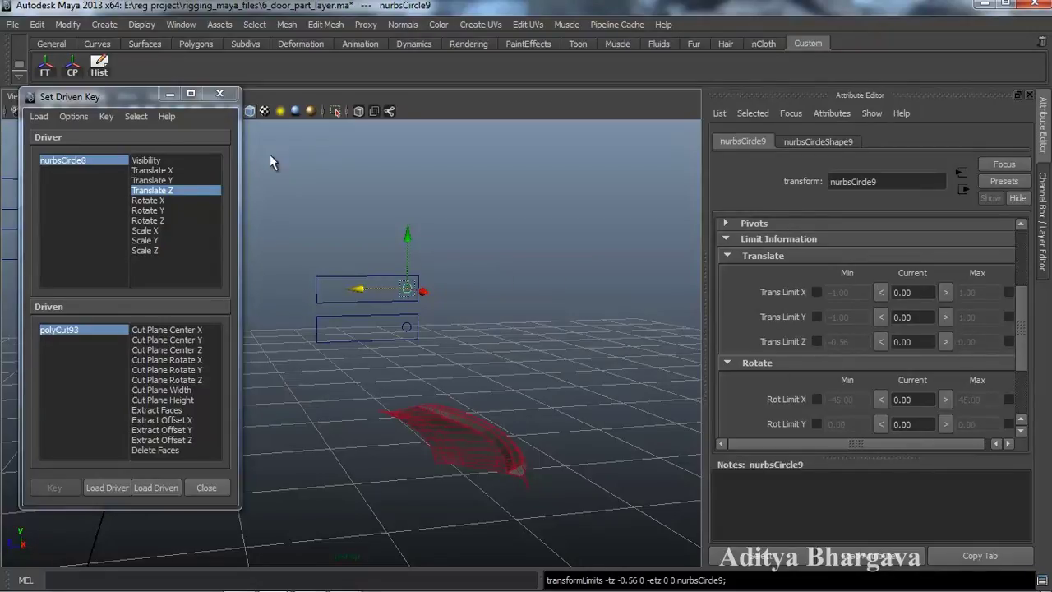
Step: Move nurbsCircle9 along Z to the opposite end of the upper slider box, then freeze its transformations and centre its pivot
{"action": "left_click", "coordinate": [46, 66]}
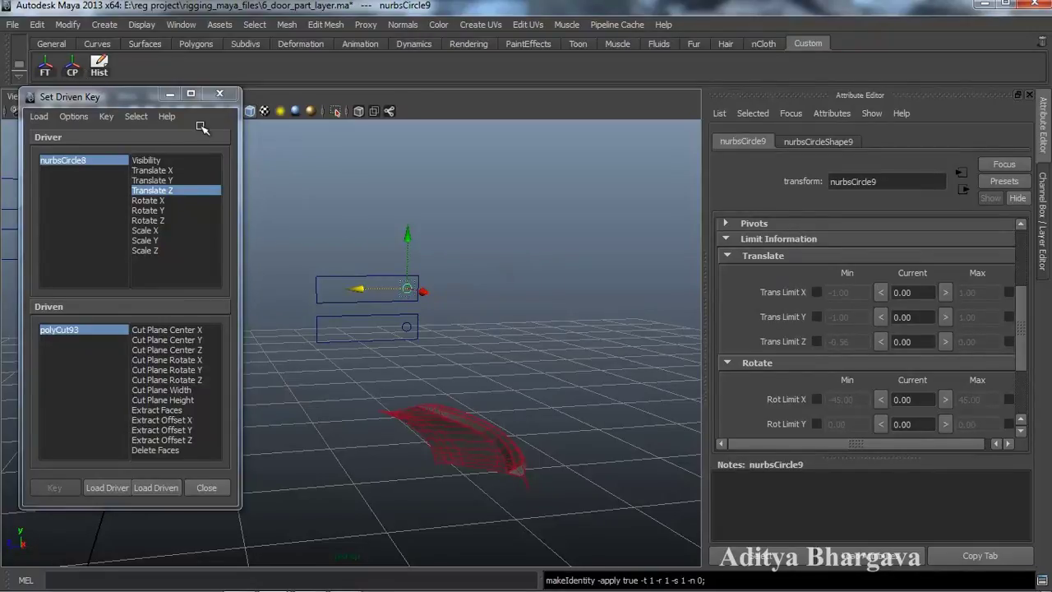
{"action": "left_click_drag", "start_coordinate": [366, 289], "coordinate": [278, 292]}
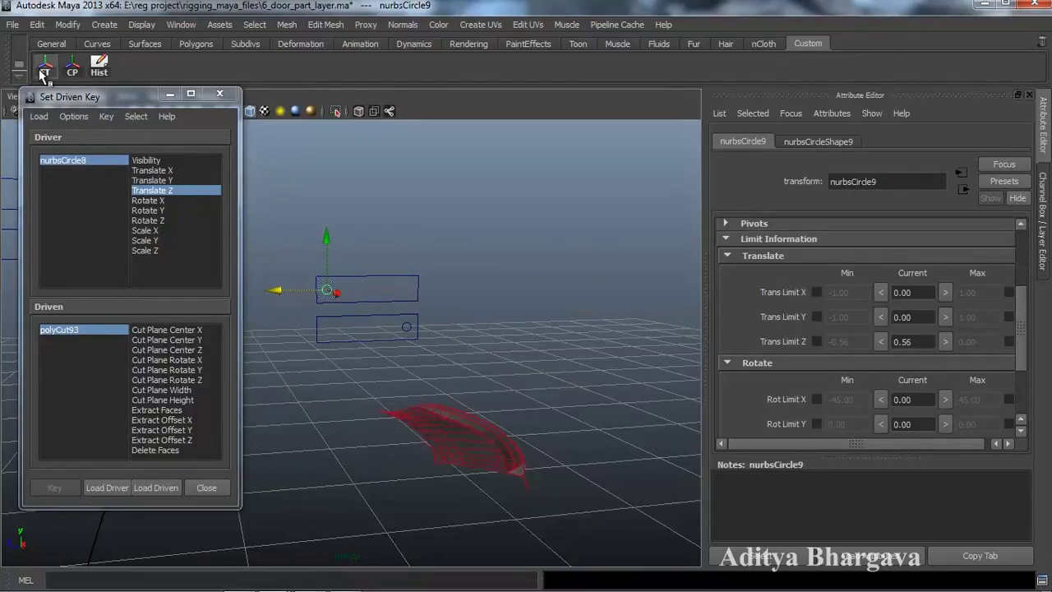
{"action": "left_click", "coordinate": [46, 66]}
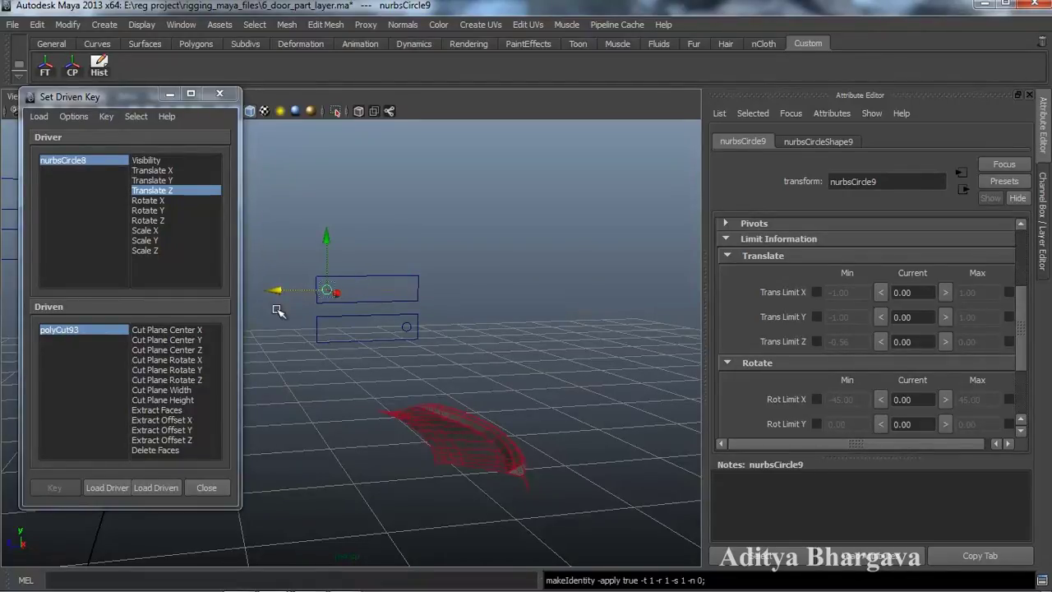
{"action": "left_click", "coordinate": [72, 65]}
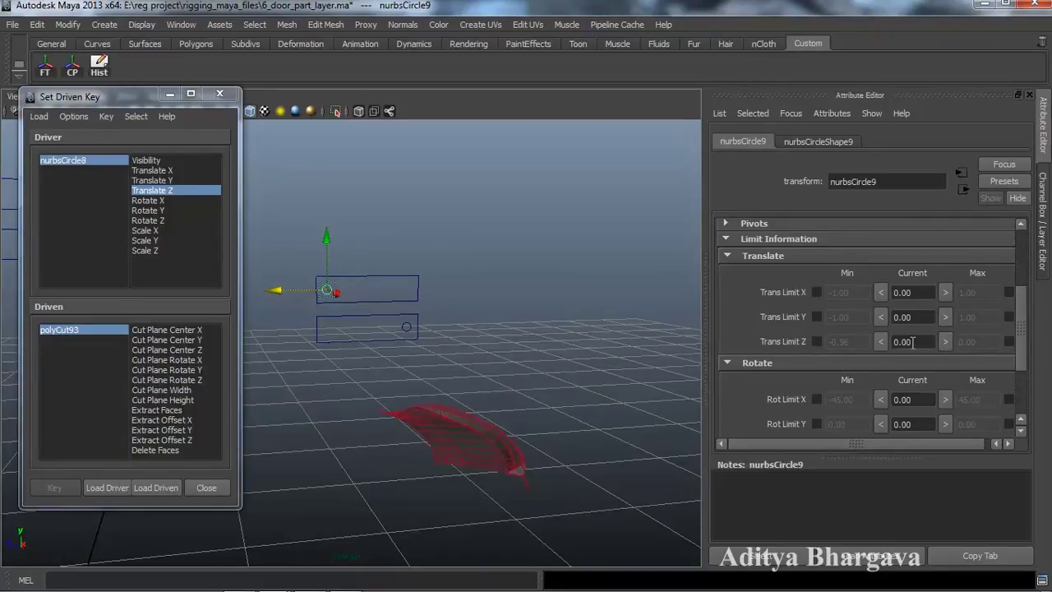
Step: Limit nurbsCircle9's Translate Z to a minimum of -0.57 and a maximum of 0, using the far slider end for the minimum
{"action": "left_click", "coordinate": [1009, 342]}
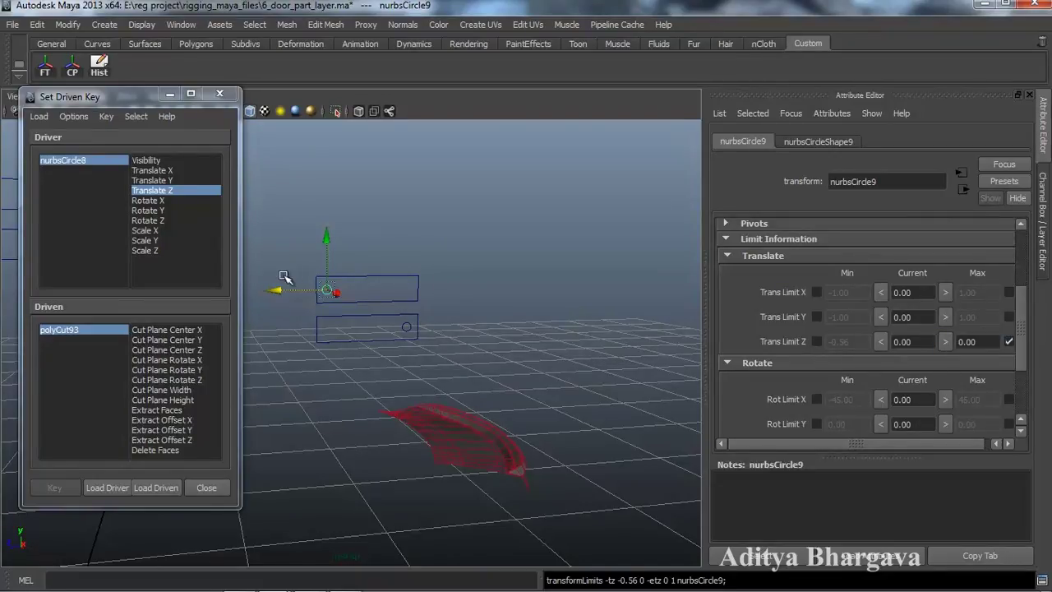
{"action": "left_click_drag", "start_coordinate": [276, 288], "coordinate": [363, 311]}
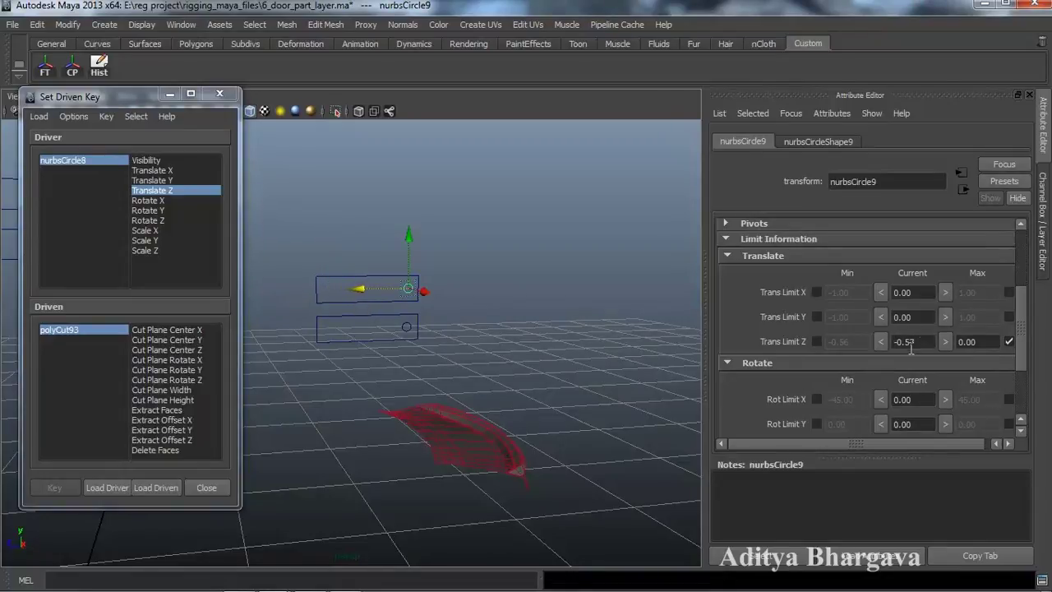
{"action": "left_click", "coordinate": [881, 342]}
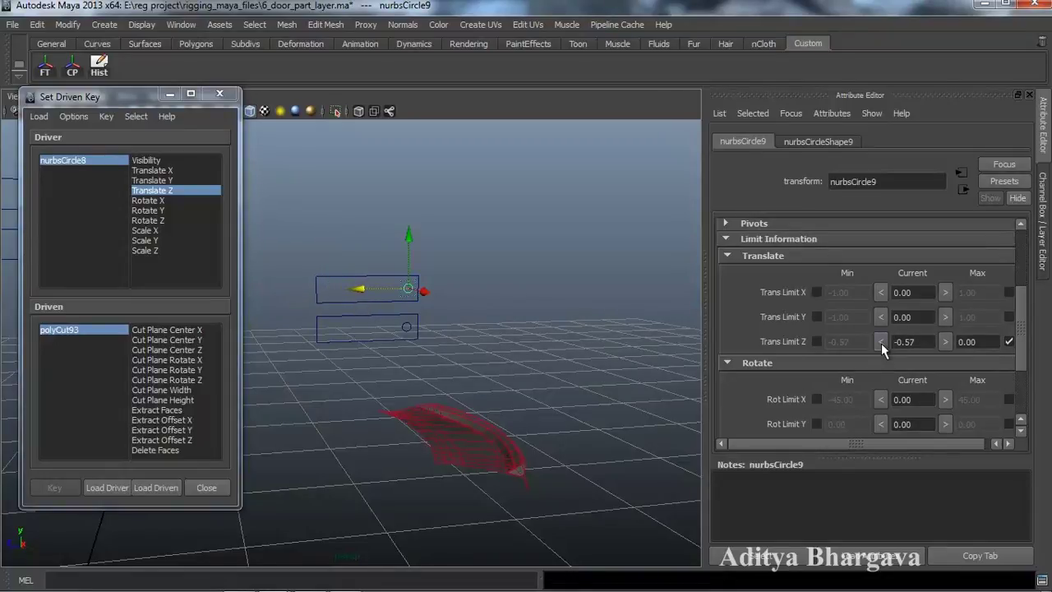
{"action": "left_click", "coordinate": [817, 341]}
{"action": "left_click", "coordinate": [814, 362]}
{"action": "left_click", "coordinate": [790, 256]}
{"action": "scroll", "coordinate": [790, 254], "scroll_direction": "up", "scroll_amount": 3}
{"action": "left_click", "coordinate": [592, 197]}
{"action": "key", "text": "ctrl+a"}
Step: Slide nurbsCircle9 back to Translate Z 0 and load it as the driver for the driven key
{"action": "mouse_move", "coordinate": [493, 324]}
{"action": "left_mouse_down", "text": "alt"}
{"action": "mouse_move", "coordinate": [516, 331]}
{"action": "mouse_move", "coordinate": [505, 317]}
{"action": "left_mouse_up", "text": "alt"}
{"action": "left_click", "coordinate": [479, 261]}
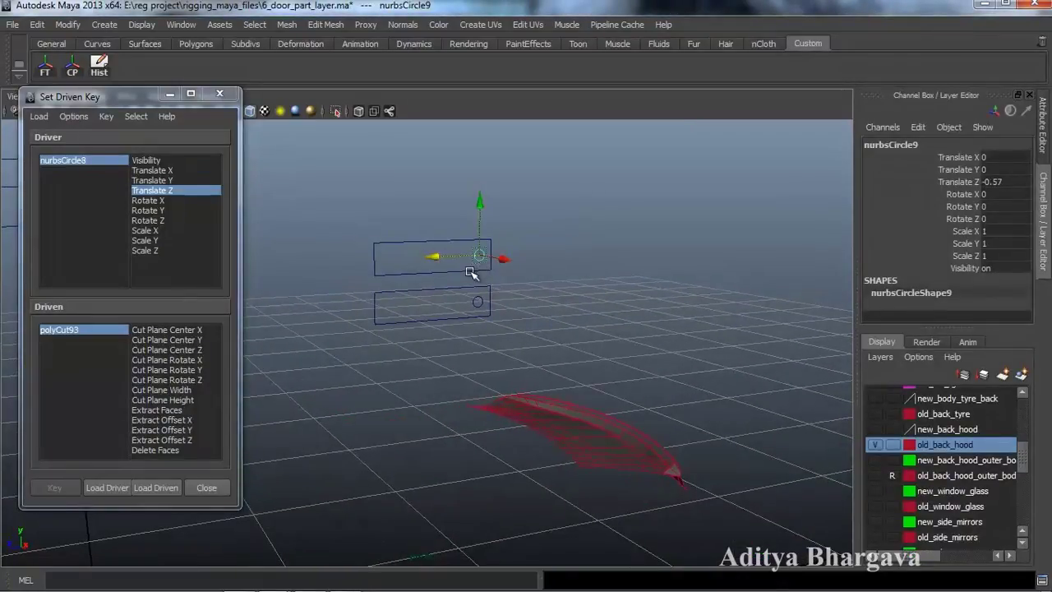
{"action": "left_click", "coordinate": [473, 273]}
{"action": "left_click", "coordinate": [477, 253]}
{"action": "left_click_drag", "start_coordinate": [436, 255], "coordinate": [269, 280]}
{"action": "left_click_drag", "start_coordinate": [412, 365], "coordinate": [582, 381], "text": "alt"}
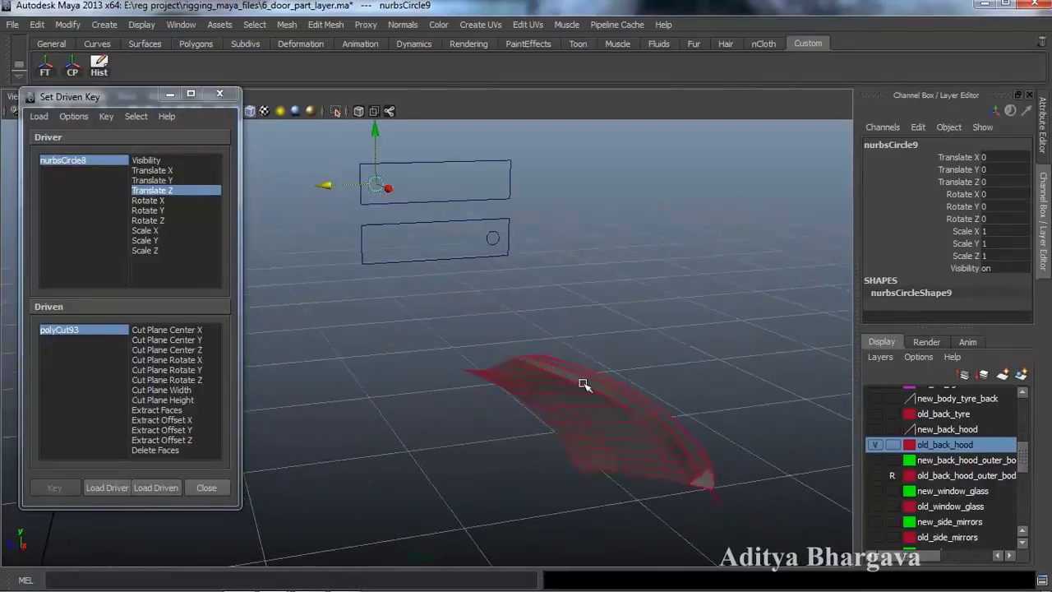
{"action": "left_click", "coordinate": [116, 488]}
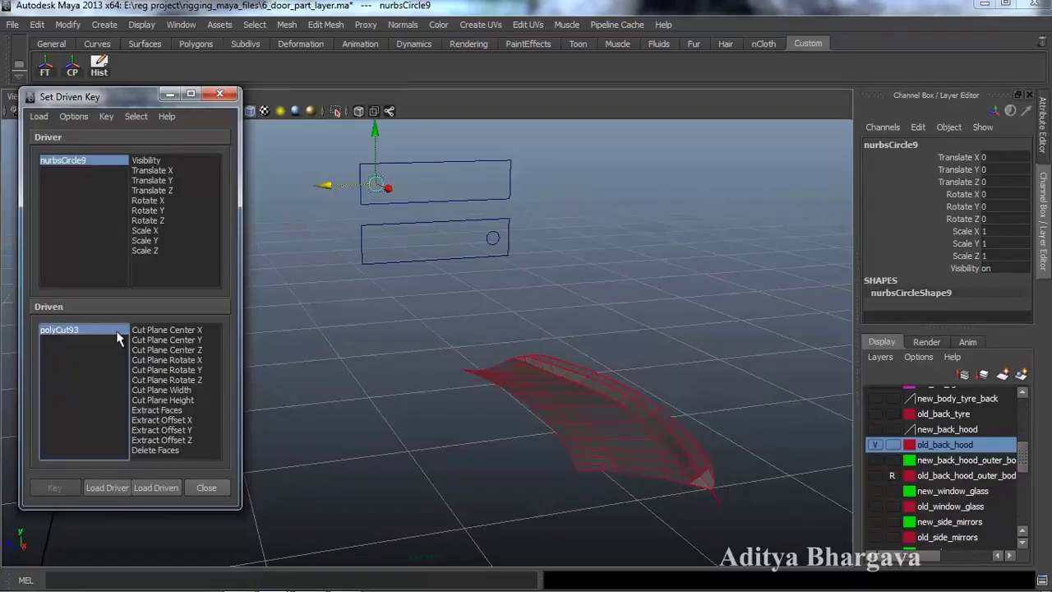
Step: Key polyCut93's Cut Plane Center Z against nurbsCircle9's Translate Z at the slider's zero position
{"action": "left_click", "coordinate": [109, 331]}
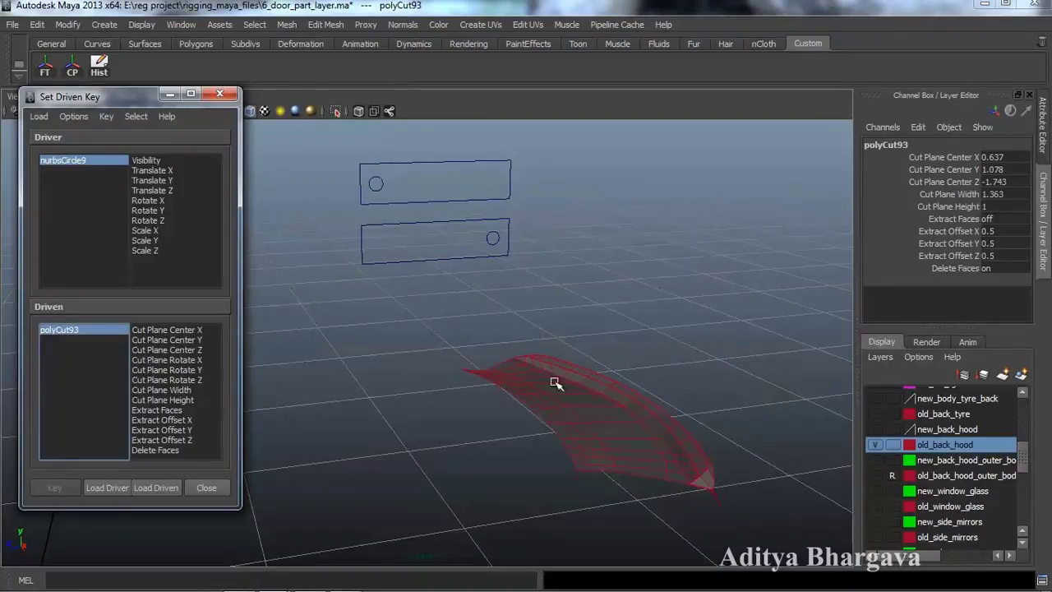
{"action": "left_click_drag", "start_coordinate": [578, 420], "coordinate": [539, 374], "text": "alt"}
{"action": "left_click", "coordinate": [167, 349]}
{"action": "left_click_drag", "start_coordinate": [342, 418], "coordinate": [394, 411], "text": "alt"}
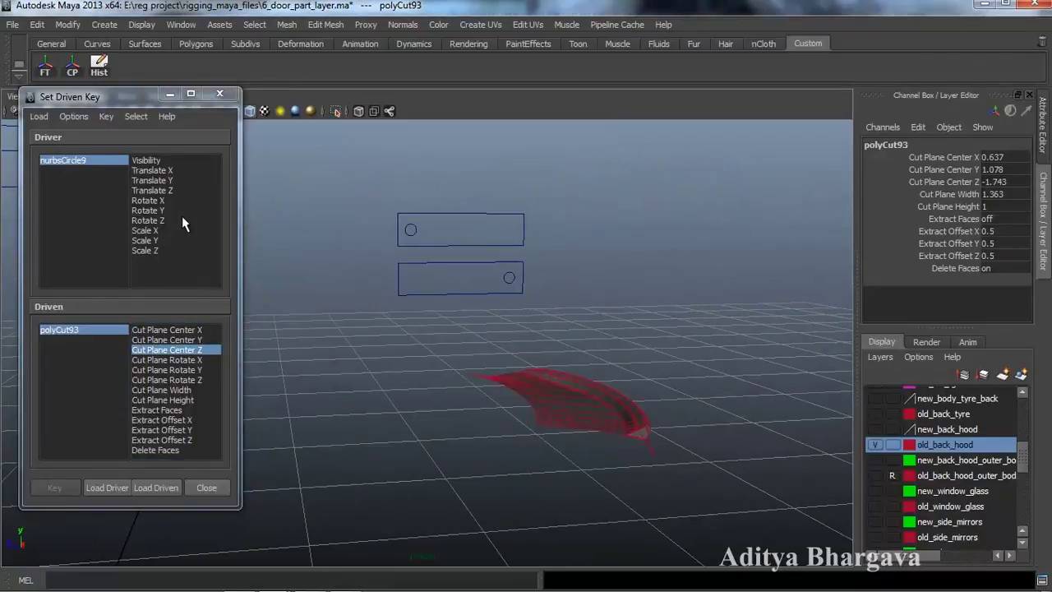
{"action": "left_click", "coordinate": [179, 190]}
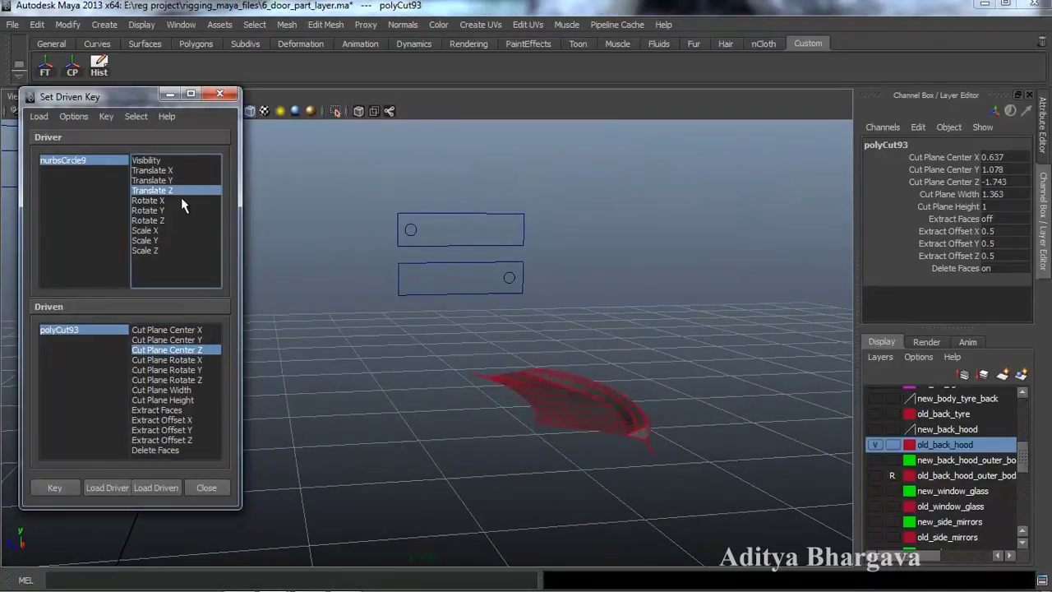
{"action": "left_click", "coordinate": [63, 486]}
{"action": "left_click_drag", "start_coordinate": [418, 419], "coordinate": [444, 405], "text": "alt"}
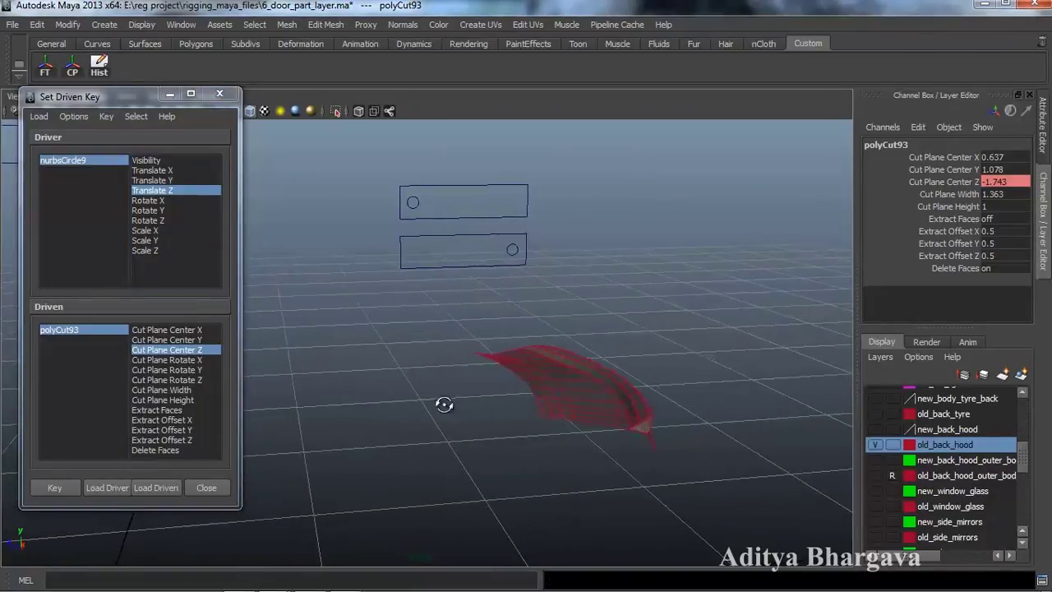
Step: Slide nurbsCircle9 in the upper slider box to about -0.157 in Translate Z
{"action": "left_click", "coordinate": [407, 203]}
{"action": "key", "text": "w"}
{"action": "left_click_drag", "start_coordinate": [364, 204], "coordinate": [392, 202]}
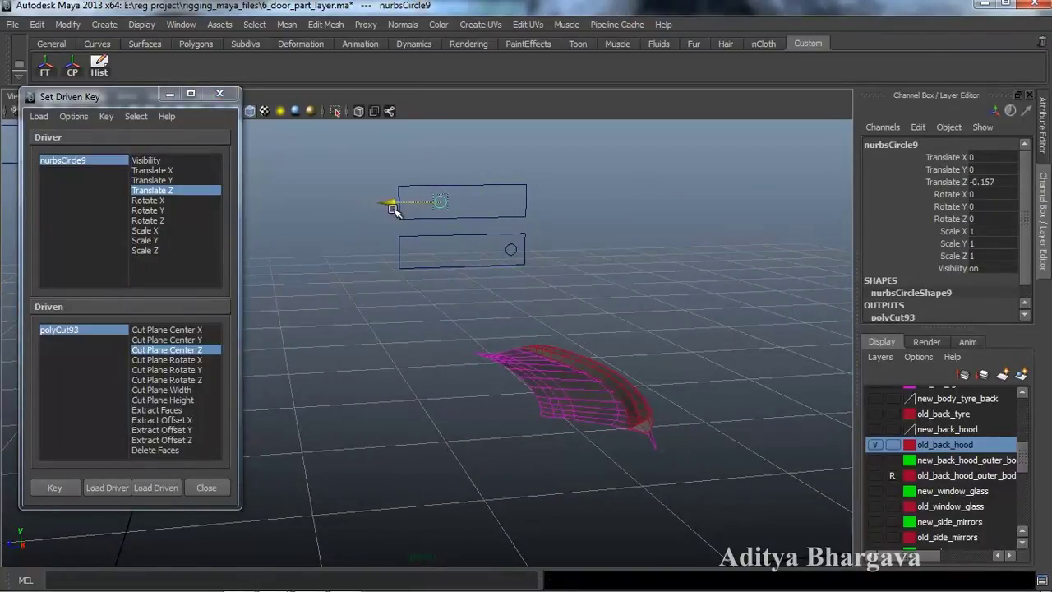
{"action": "left_click_drag", "start_coordinate": [425, 314], "coordinate": [436, 329], "text": "alt"}
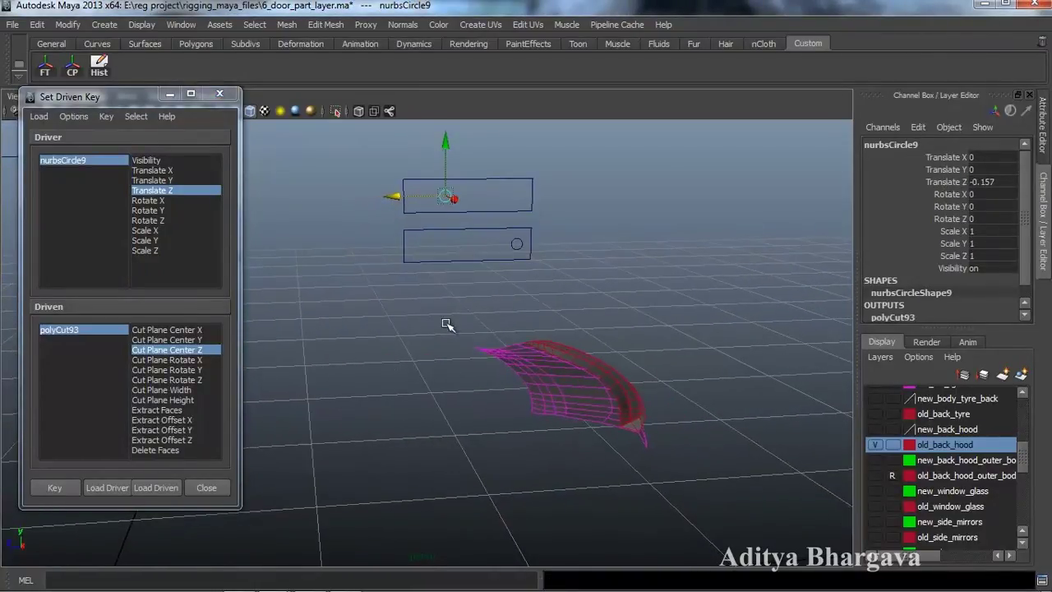
Step: Set polyCut93's Cut Plane Center Z to -2.443 and key it against the circle's current position
{"action": "left_click", "coordinate": [80, 331]}
{"action": "left_click_drag", "start_coordinate": [526, 401], "coordinate": [522, 427], "text": "alt"}
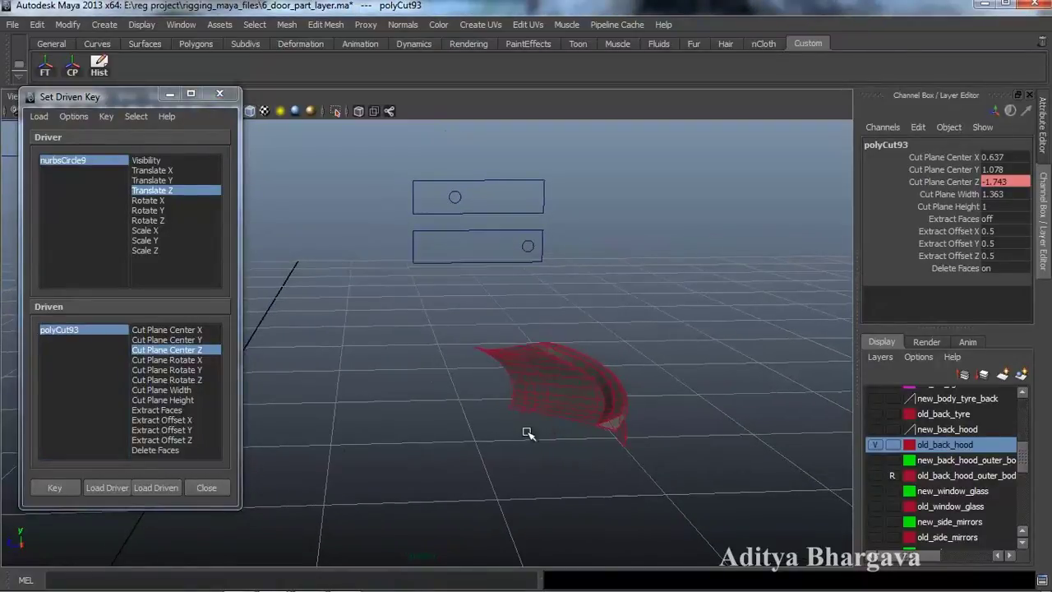
{"action": "left_click", "coordinate": [957, 182]}
{"action": "middle_click_drag", "start_coordinate": [717, 263], "coordinate": [700, 277]}
{"action": "left_click_drag", "start_coordinate": [705, 315], "coordinate": [639, 399], "text": "alt"}
{"action": "scroll", "coordinate": [689, 302], "scroll_direction": "up", "scroll_amount": 2}
{"action": "scroll", "coordinate": [676, 362], "scroll_direction": "up", "scroll_amount": 2}
{"action": "left_click", "coordinate": [65, 486]}
{"action": "scroll", "coordinate": [611, 383], "scroll_direction": "down", "scroll_amount": 2}
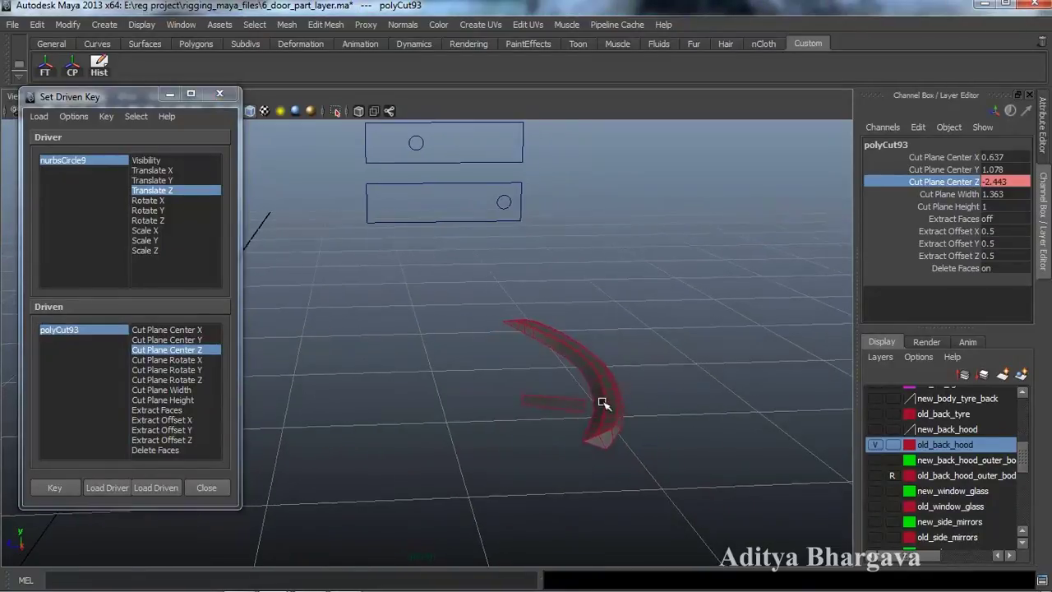
Step: Inspect the small leftover hood strip and slide nurbsCircle9 back to about -0.115 in Translate Z
{"action": "left_click", "coordinate": [590, 404]}
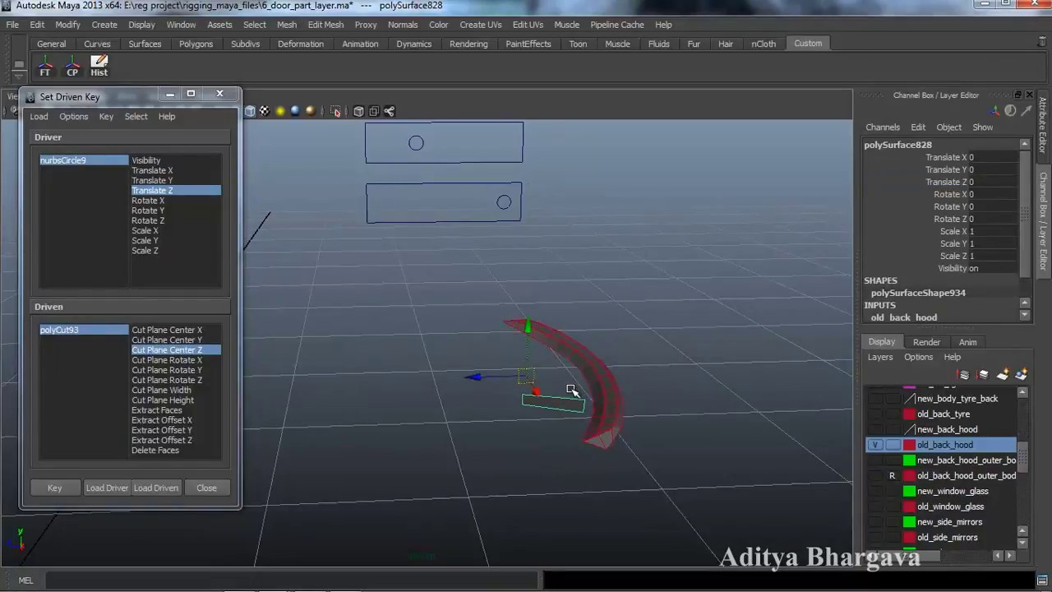
{"action": "left_click_drag", "start_coordinate": [579, 416], "coordinate": [609, 454], "text": "alt"}
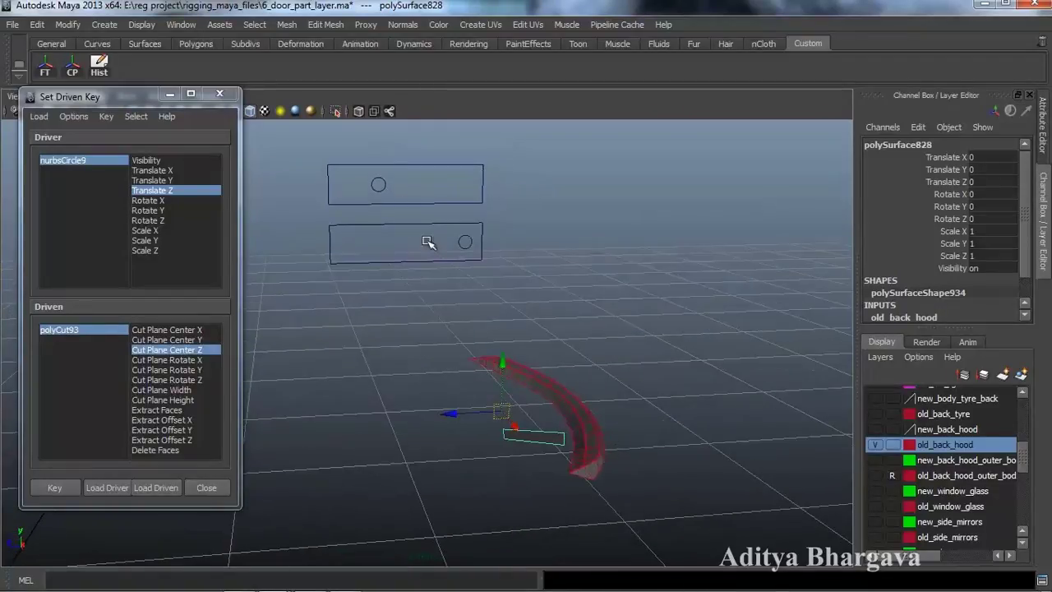
{"action": "left_click", "coordinate": [382, 186]}
{"action": "mouse_move", "coordinate": [341, 187]}
{"action": "left_mouse_down"}
{"action": "mouse_move", "coordinate": [321, 182]}
{"action": "mouse_move", "coordinate": [332, 190]}
{"action": "left_mouse_up"}
{"action": "left_click_drag", "start_coordinate": [385, 298], "coordinate": [493, 325], "text": "alt"}
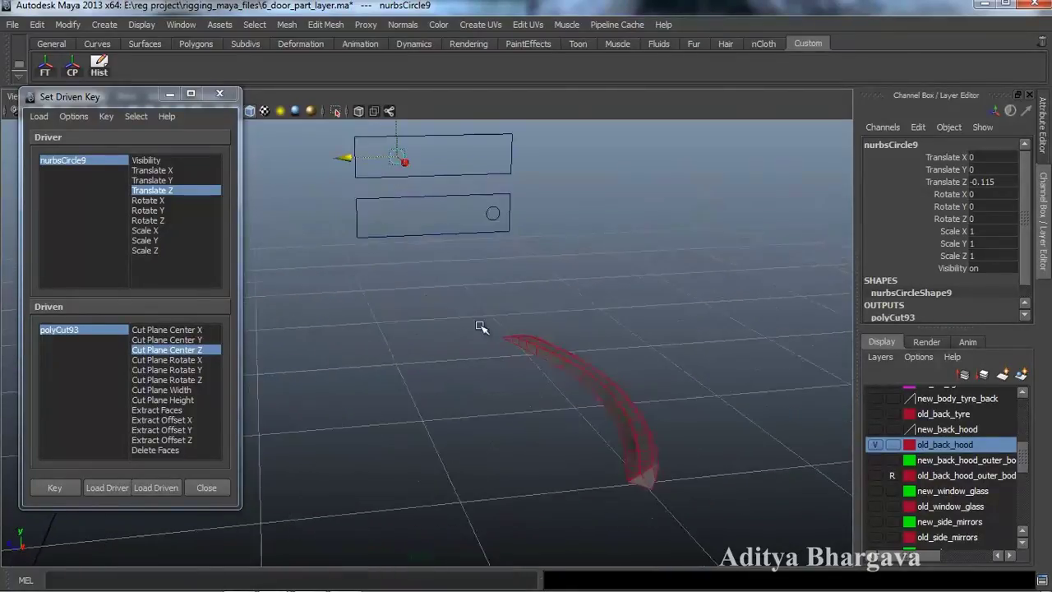
Step: Load polySurface828 as the driven object and key its Visibility as on against nurbsCircle9's Translate Z
{"action": "left_click_drag", "start_coordinate": [581, 439], "coordinate": [709, 437], "text": "alt"}
{"action": "left_click", "coordinate": [601, 422]}
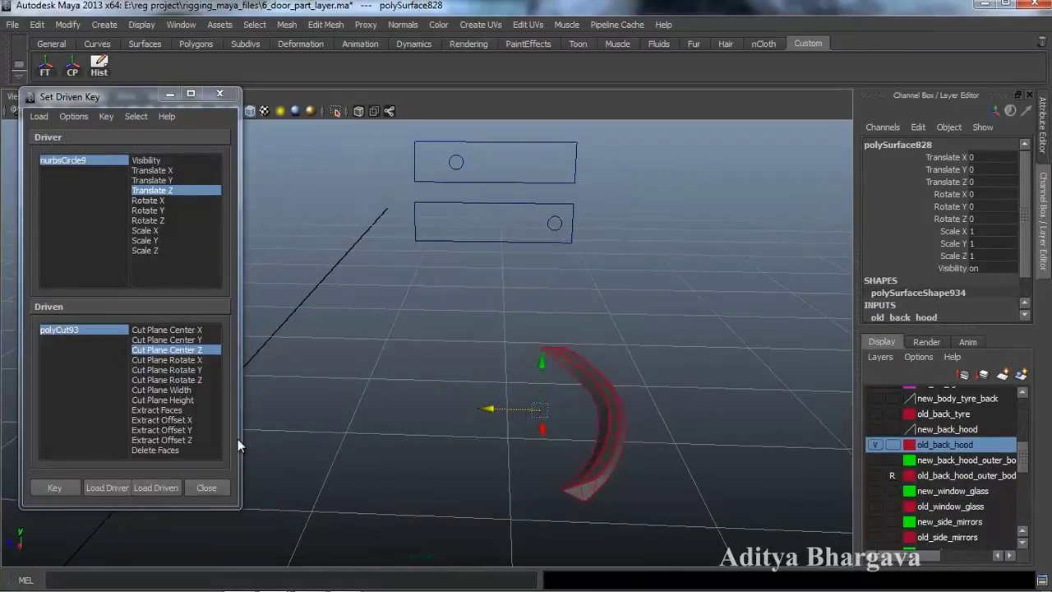
{"action": "left_click", "coordinate": [156, 487]}
{"action": "left_click_drag", "start_coordinate": [362, 472], "coordinate": [411, 462], "text": "alt"}
{"action": "left_click", "coordinate": [146, 330]}
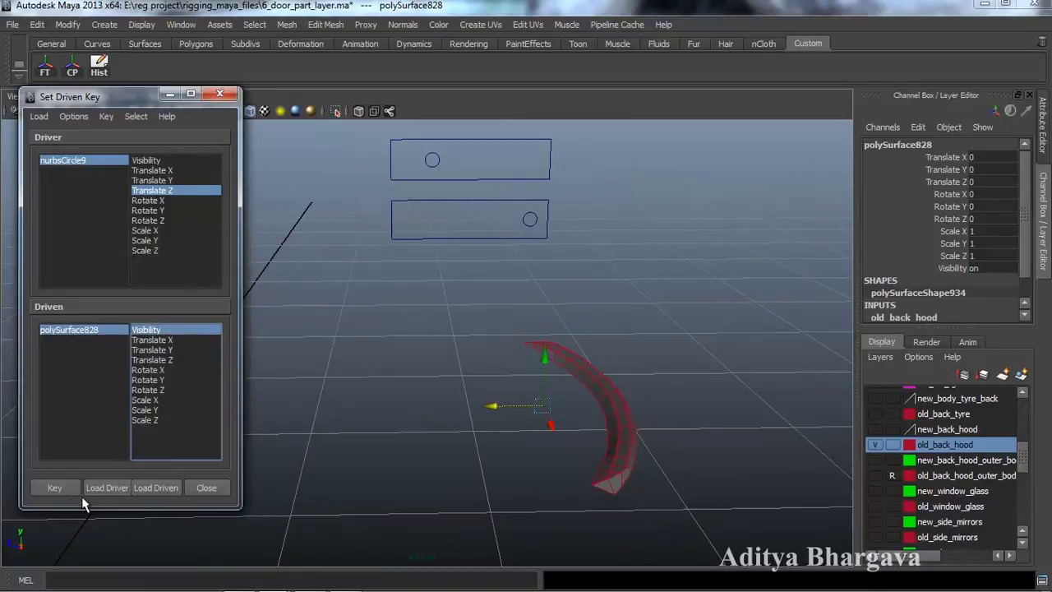
{"action": "left_click", "coordinate": [54, 488]}
Step: Nudge nurbsCircle9 slightly along Z and key polySurface828's Visibility as off at that position
{"action": "left_click_drag", "start_coordinate": [320, 488], "coordinate": [401, 202], "text": "alt"}
{"action": "left_click", "coordinate": [413, 173]}
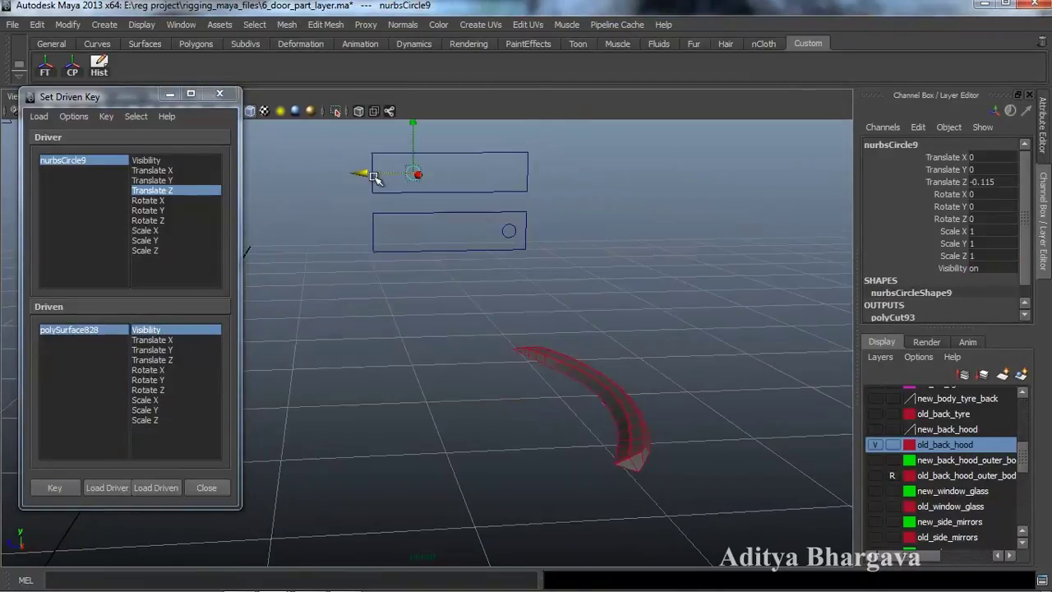
{"action": "left_click_drag", "start_coordinate": [365, 170], "coordinate": [368, 176]}
{"action": "left_click", "coordinate": [87, 330]}
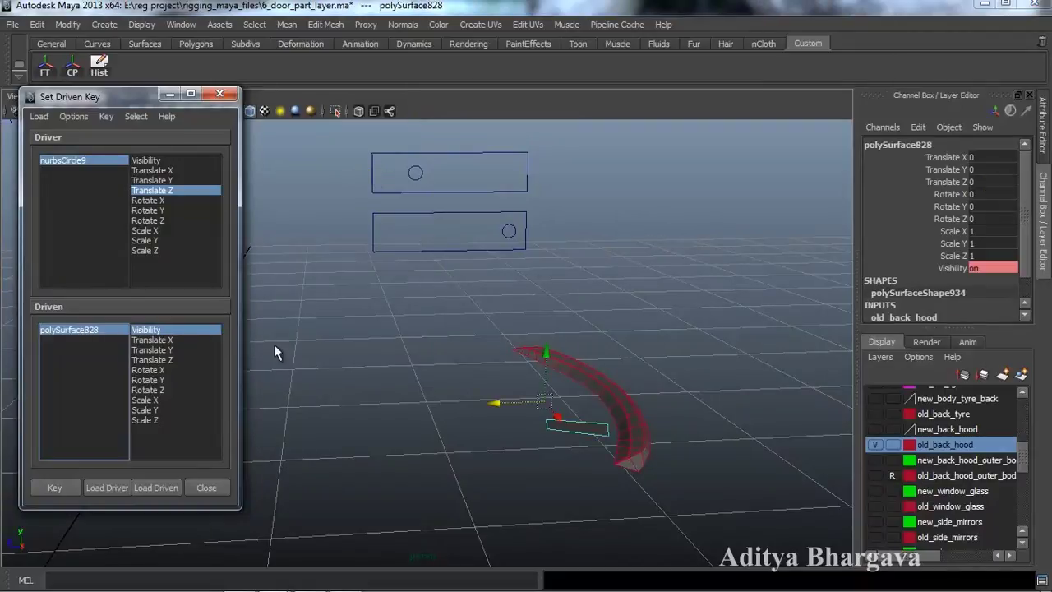
{"action": "left_click", "coordinate": [1000, 269]}
{"action": "key", "text": "Return"}
{"action": "left_click", "coordinate": [47, 488]}
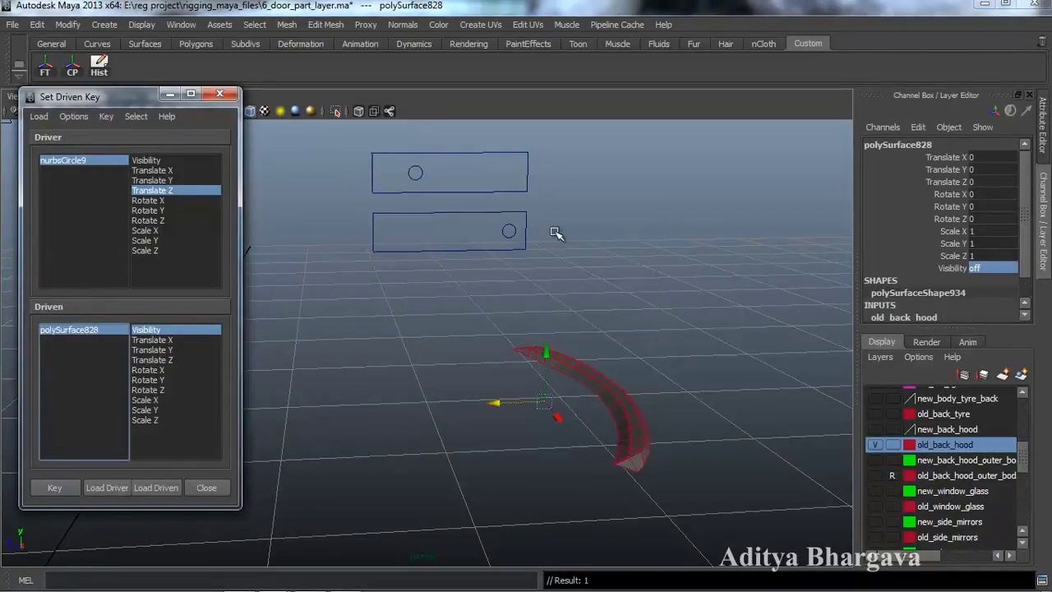
Step: Select the remaining curved hood piece polySurface819 and slice it with the Cut Faces Tool
{"action": "left_click", "coordinate": [417, 174]}
{"action": "left_click", "coordinate": [591, 372]}
{"action": "left_click_drag", "start_coordinate": [638, 443], "coordinate": [571, 485], "text": "alt"}
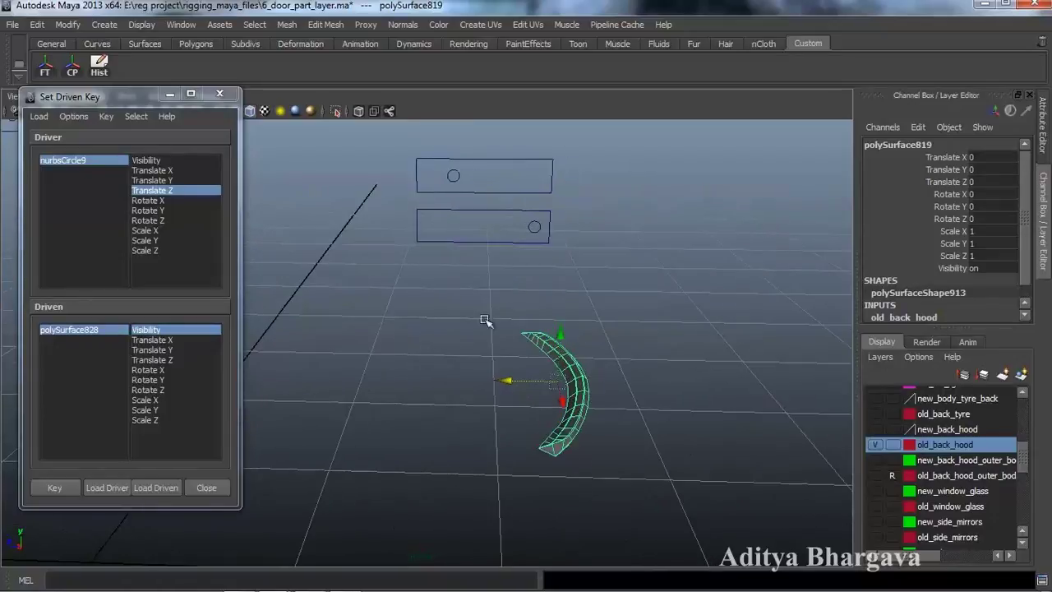
{"action": "left_click", "coordinate": [339, 25]}
{"action": "left_click", "coordinate": [353, 124]}
{"action": "left_click_drag", "start_coordinate": [623, 336], "coordinate": [519, 449], "text": "alt"}
Step: Select the polyCut94 node of polySurface819 and load it as the driven object
{"action": "key", "text": "ctrl+a"}
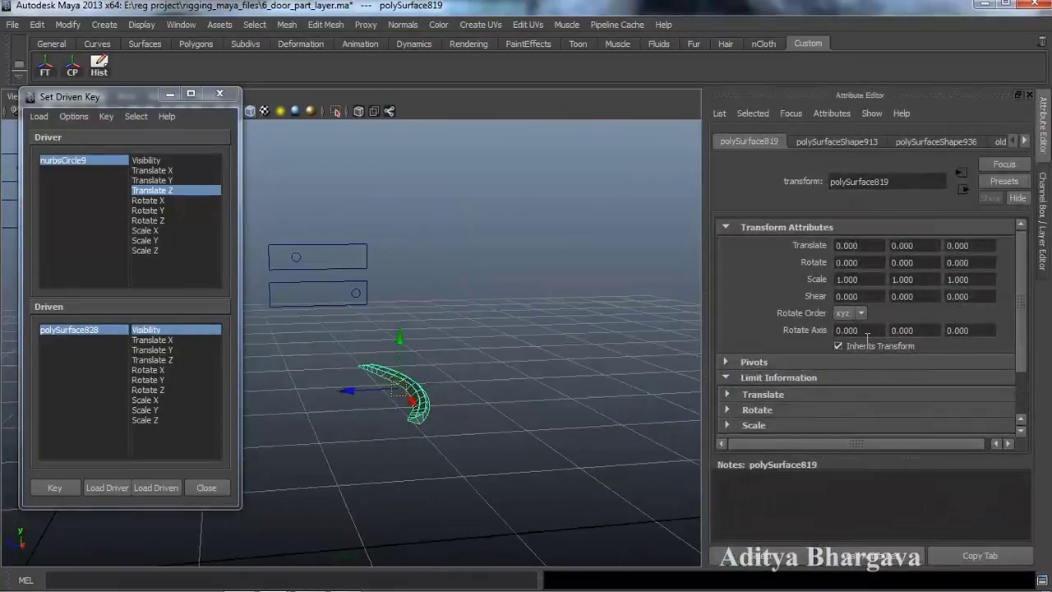
{"action": "left_click", "coordinate": [1020, 142]}
{"action": "left_click", "coordinate": [1024, 141]}
{"action": "left_click", "coordinate": [987, 141]}
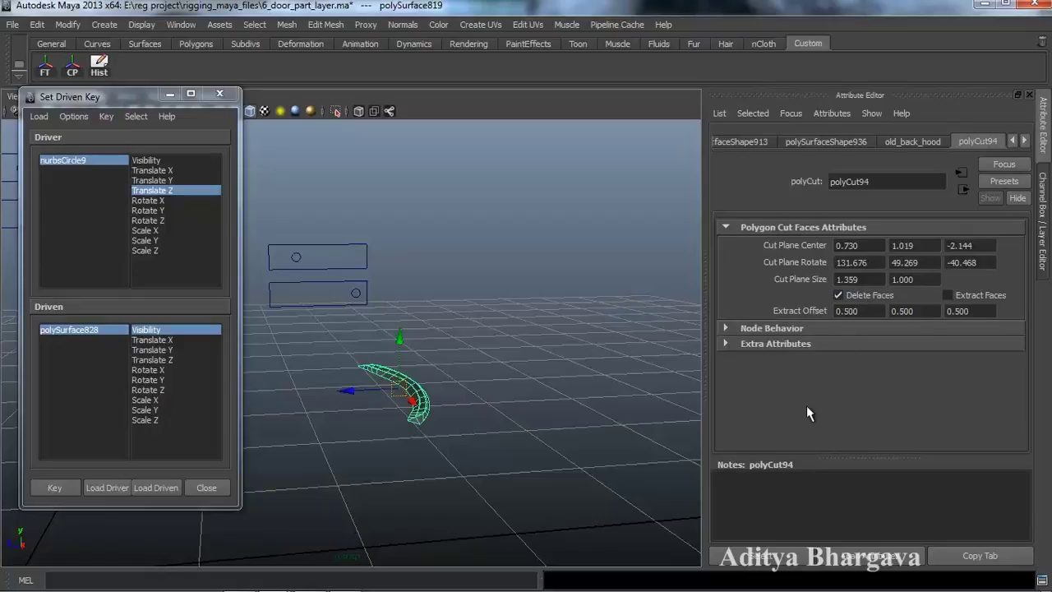
{"action": "left_click", "coordinate": [781, 564]}
{"action": "left_click", "coordinate": [157, 487]}
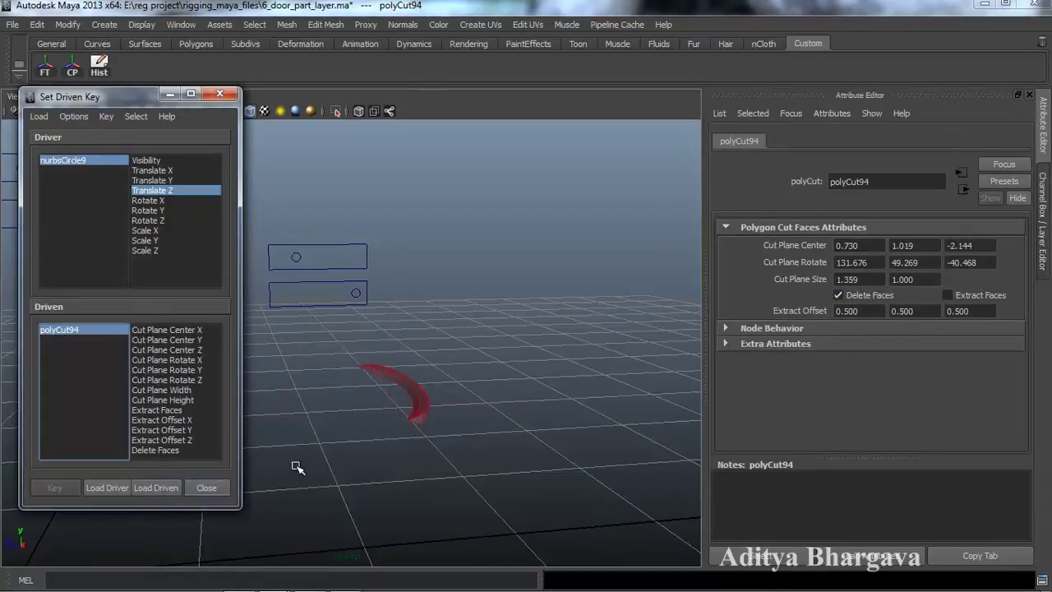
{"action": "left_click_drag", "start_coordinate": [394, 411], "coordinate": [420, 418], "text": "alt"}
{"action": "key", "text": "ctrl+a"}
{"action": "middle_click_drag", "start_coordinate": [454, 383], "coordinate": [474, 341], "text": "alt"}
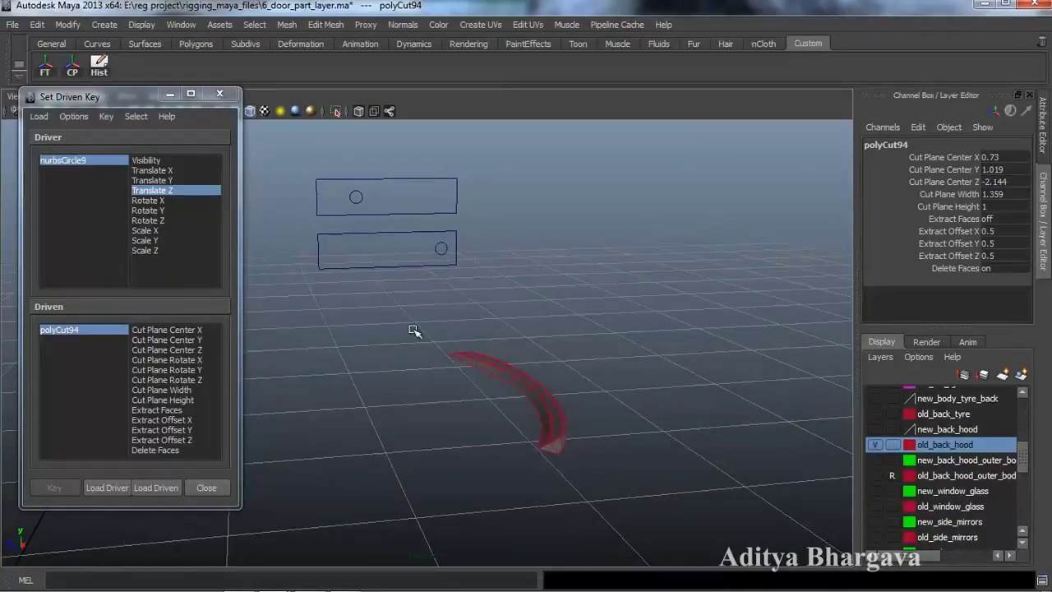
{"action": "middle_click_drag", "start_coordinate": [427, 493], "coordinate": [428, 481], "text": "alt"}
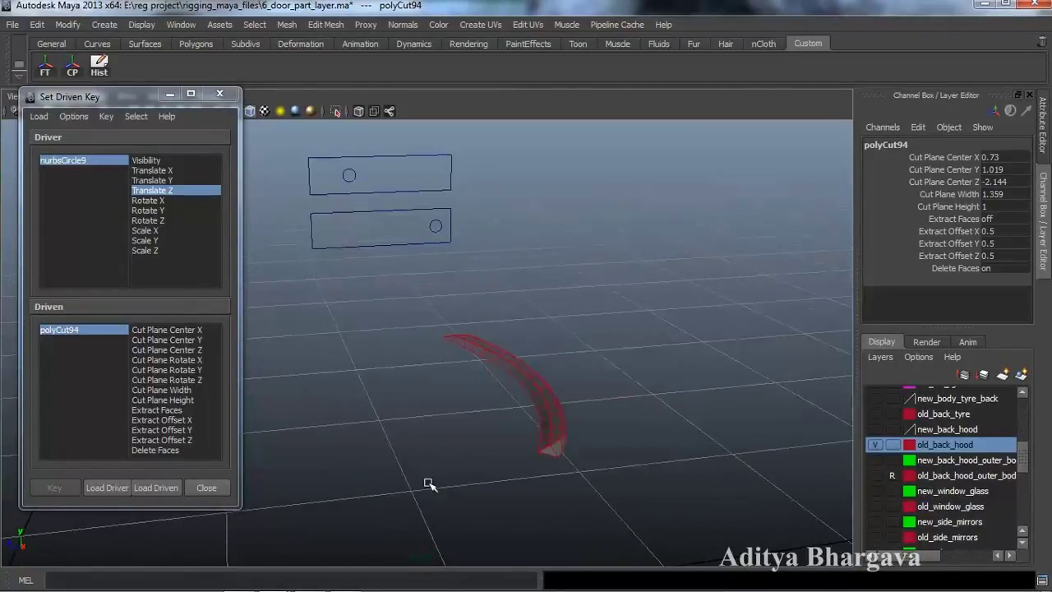
Step: Key polyCut94's Cut Plane Center X at 0.73 against nurbsCircle9's Translate Z
{"action": "left_click", "coordinate": [201, 331]}
{"action": "left_click", "coordinate": [67, 491]}
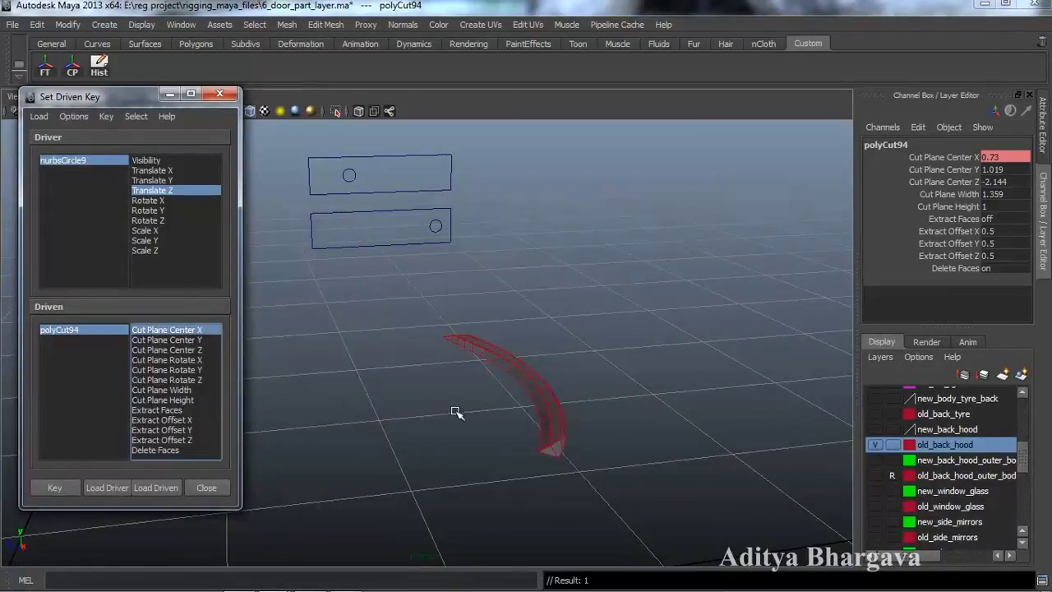
{"action": "middle_click_drag", "start_coordinate": [436, 411], "coordinate": [463, 404], "text": "alt"}
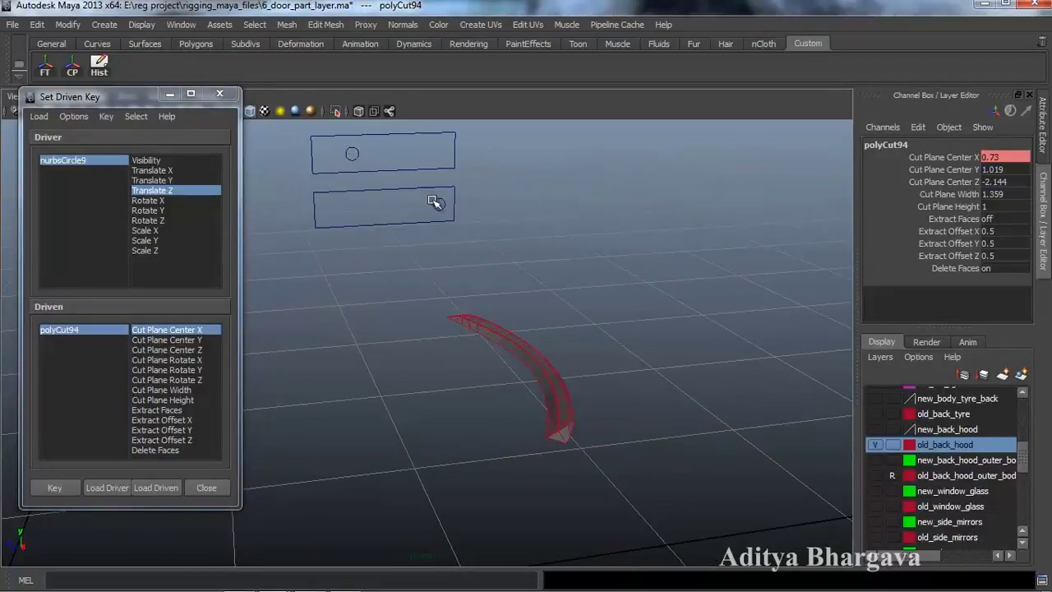
Step: Slide nurbsCircle9 to about -0.275 in Translate Z and key polyCut94's Cut Plane Center X at -0.77
{"action": "left_click", "coordinate": [359, 156]}
{"action": "left_click_drag", "start_coordinate": [305, 156], "coordinate": [340, 168]}
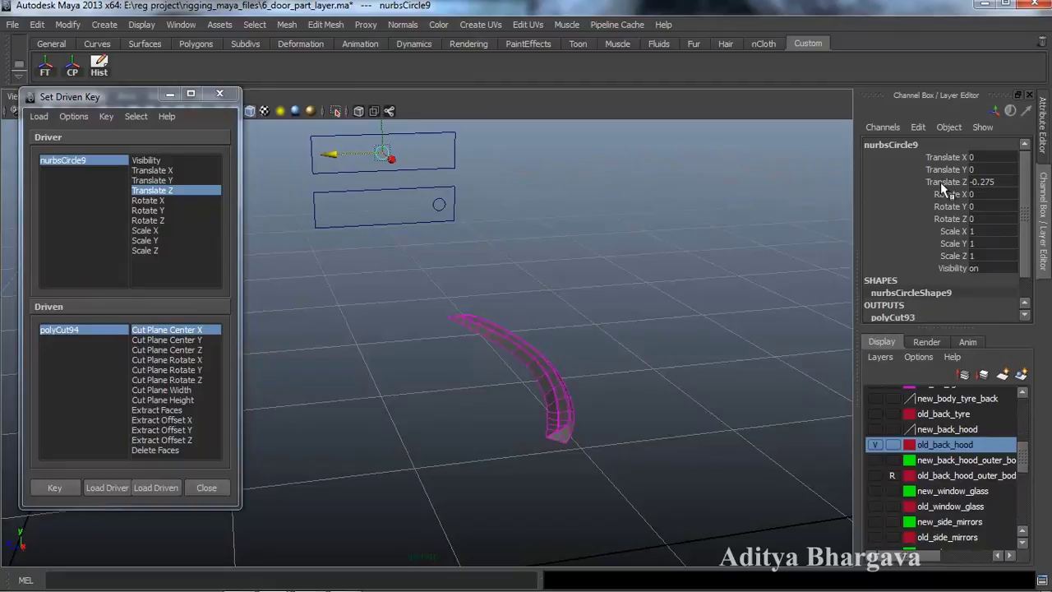
{"action": "left_click", "coordinate": [110, 329]}
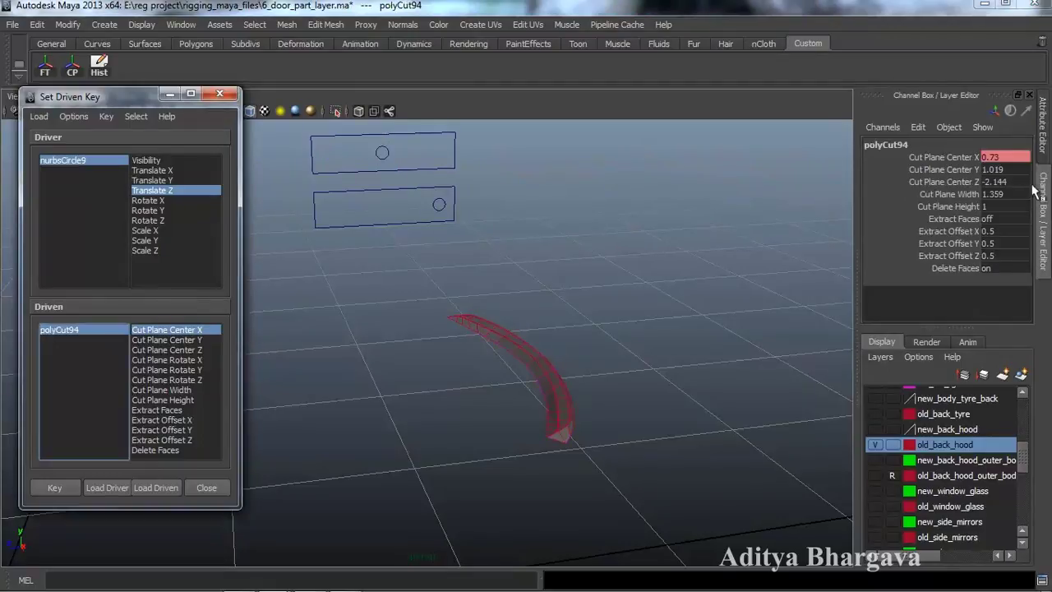
{"action": "left_click", "coordinate": [963, 161]}
{"action": "mouse_move", "coordinate": [762, 225]}
{"action": "middle_mouse_down"}
{"action": "mouse_move", "coordinate": [738, 233]}
{"action": "mouse_move", "coordinate": [750, 241]}
{"action": "middle_mouse_up"}
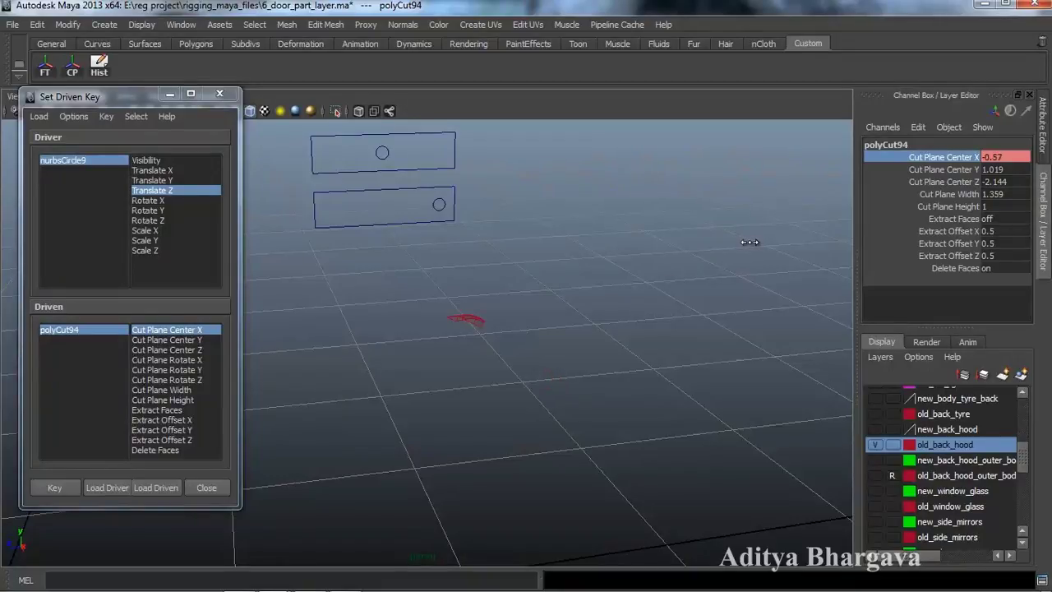
{"action": "scroll", "coordinate": [681, 307], "scroll_direction": "down", "scroll_amount": 3}
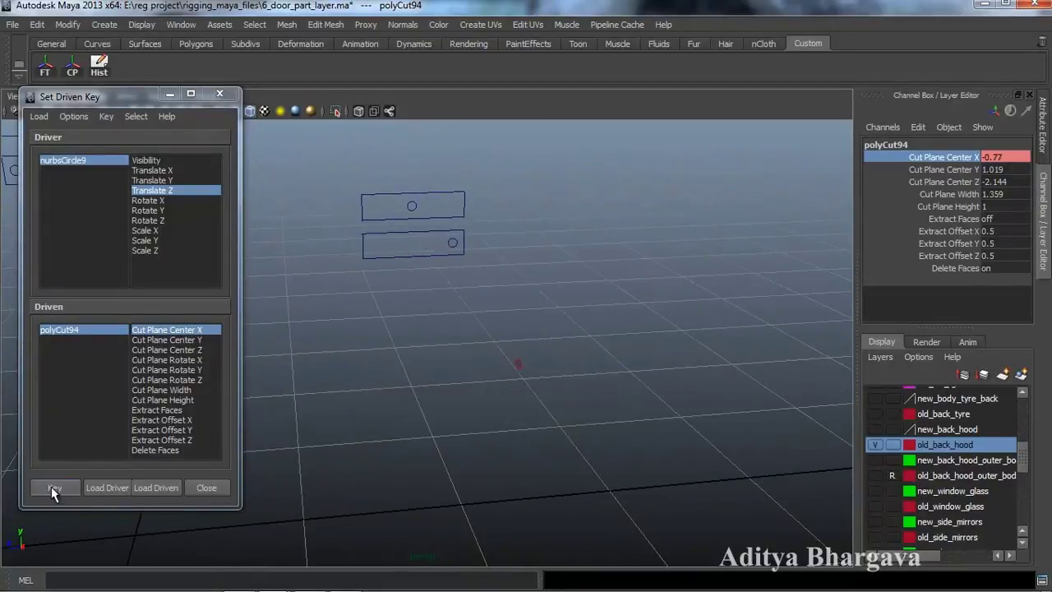
{"action": "left_click", "coordinate": [53, 488]}
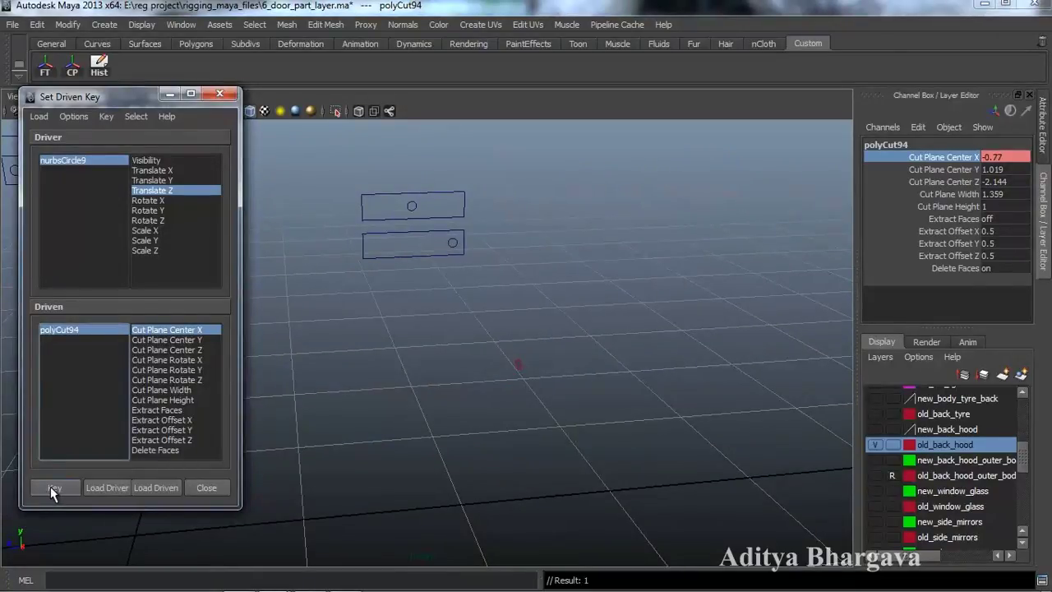
Step: Slide nurbsCircle9 to about -0.247 in Translate Z, then load polySurface819 as driven and key its Visibility as on
{"action": "scroll", "coordinate": [473, 481], "scroll_direction": "up", "scroll_amount": 2}
{"action": "left_click_drag", "start_coordinate": [565, 347], "coordinate": [552, 429]}
{"action": "left_click", "coordinate": [368, 182]}
{"action": "left_click", "coordinate": [368, 181]}
{"action": "left_click_drag", "start_coordinate": [342, 179], "coordinate": [345, 183]}
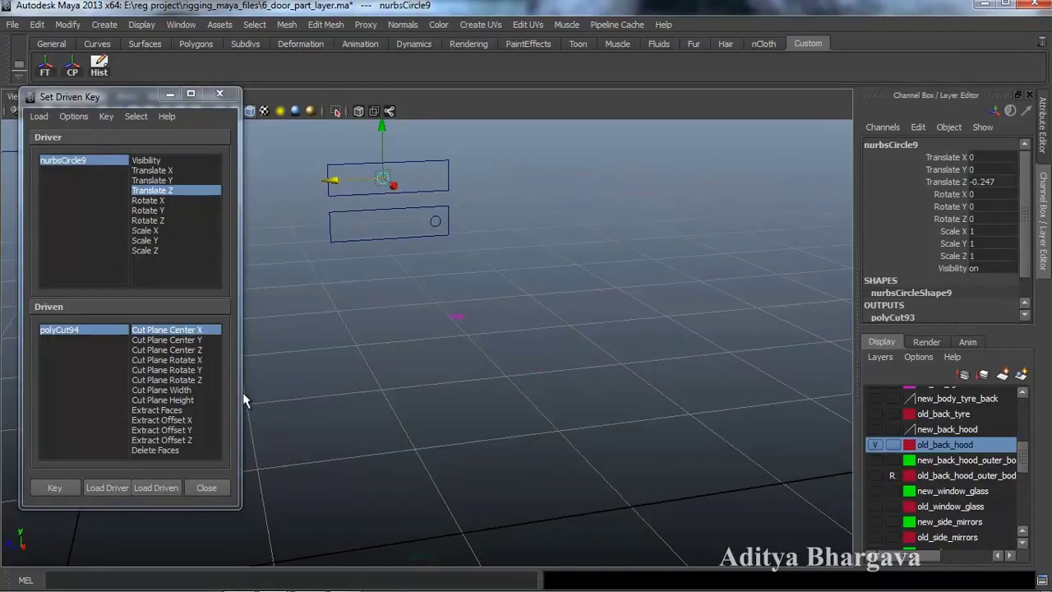
{"action": "left_click", "coordinate": [459, 315]}
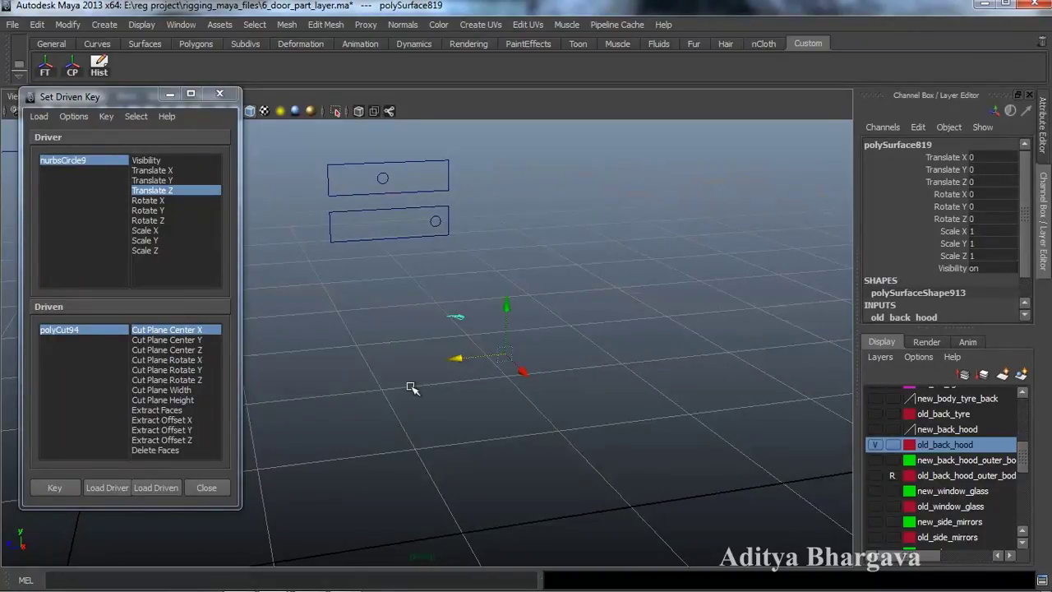
{"action": "left_click", "coordinate": [155, 487]}
{"action": "left_click", "coordinate": [164, 329]}
{"action": "left_click", "coordinate": [66, 491]}
Step: Nudge nurbsCircle9 to about -0.256 in Translate Z and key polySurface819's Visibility as off there
{"action": "left_click", "coordinate": [354, 179]}
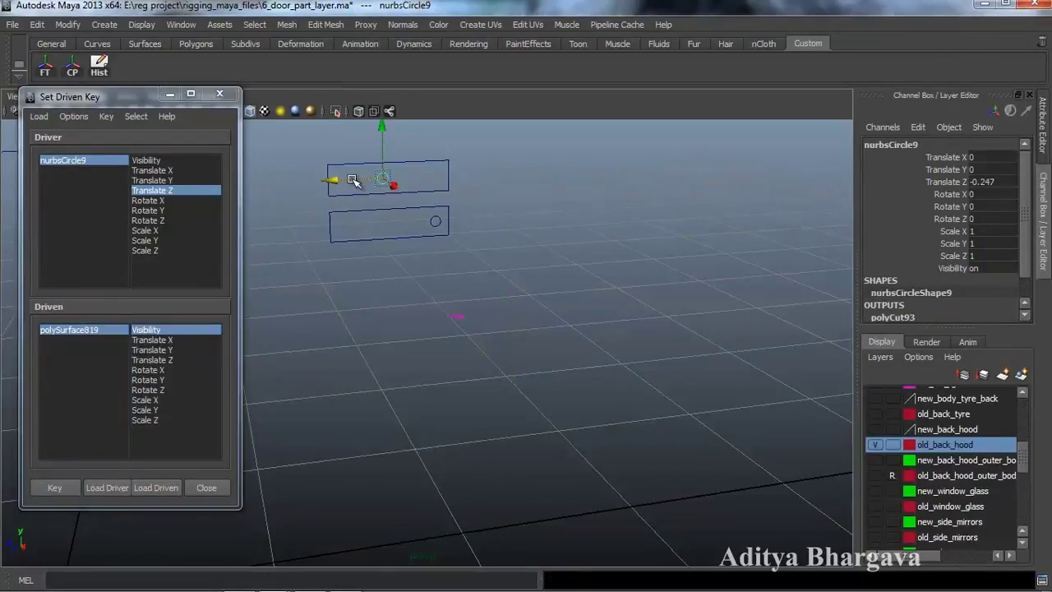
{"action": "left_click_drag", "start_coordinate": [353, 180], "coordinate": [354, 181]}
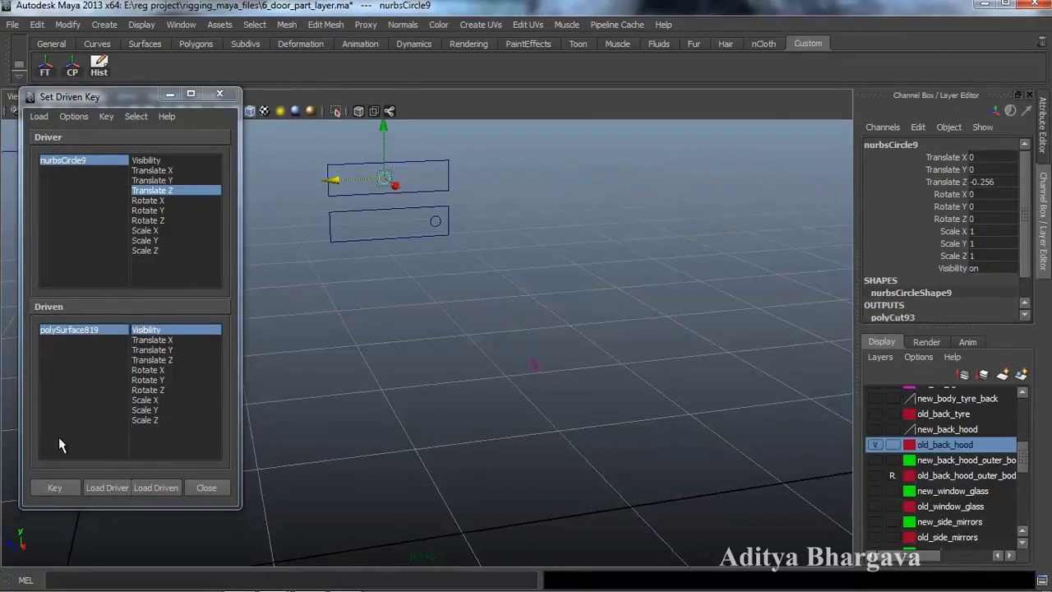
{"action": "left_click", "coordinate": [102, 331]}
{"action": "left_click", "coordinate": [1016, 268]}
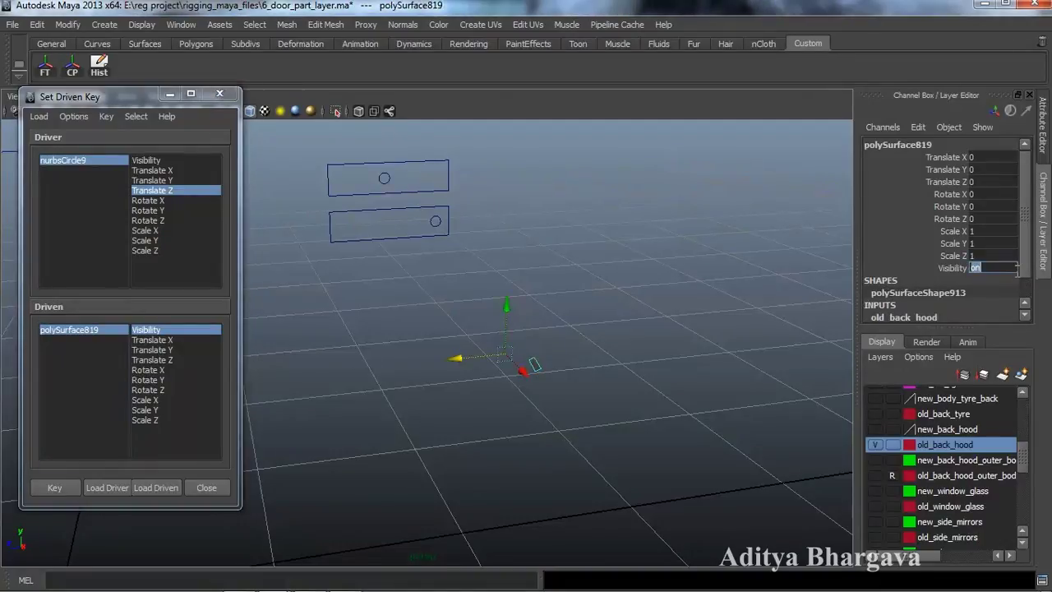
{"action": "type", "text": "0"}
{"action": "key", "text": "Return"}
{"action": "left_click", "coordinate": [56, 488]}
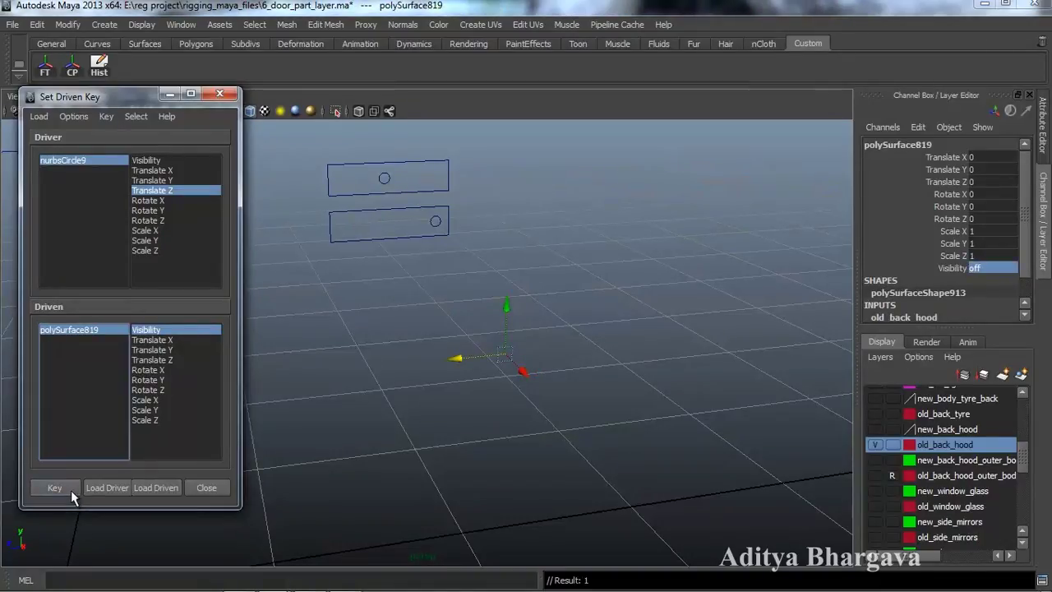
Step: Slide nurbsCircle9 back to Translate Z 0 to bring back the whole old hood
{"action": "left_click", "coordinate": [384, 179]}
{"action": "left_click_drag", "start_coordinate": [346, 187], "coordinate": [246, 191]}
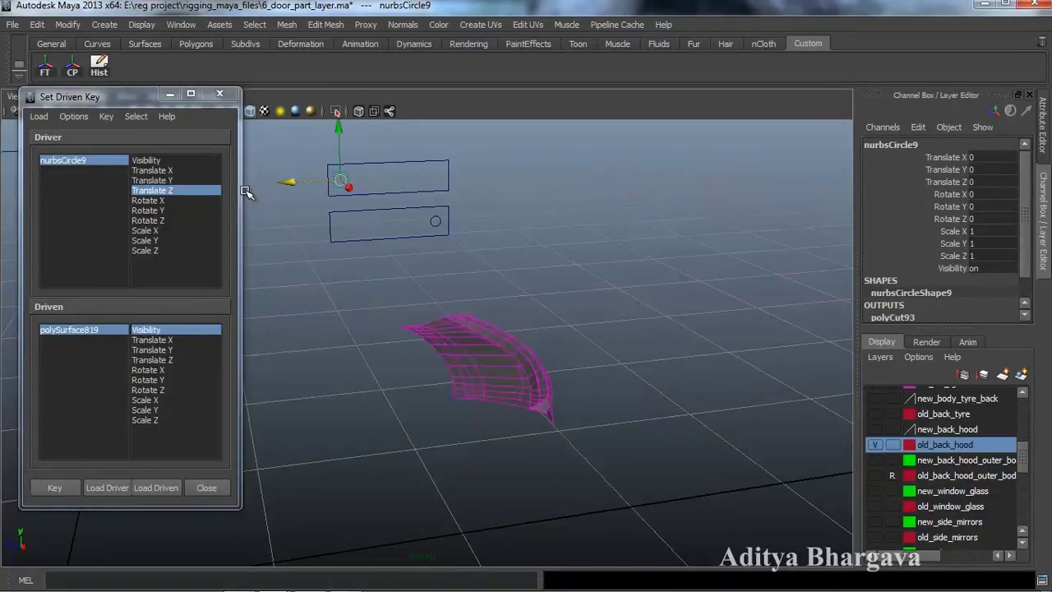
{"action": "left_click_drag", "start_coordinate": [419, 267], "coordinate": [547, 378], "text": "alt"}
Step: Show the new_back_hood layer together with old_back_hood and set old_back_hood to reference display
{"action": "left_click", "coordinate": [933, 431]}
{"action": "left_click", "coordinate": [875, 443]}
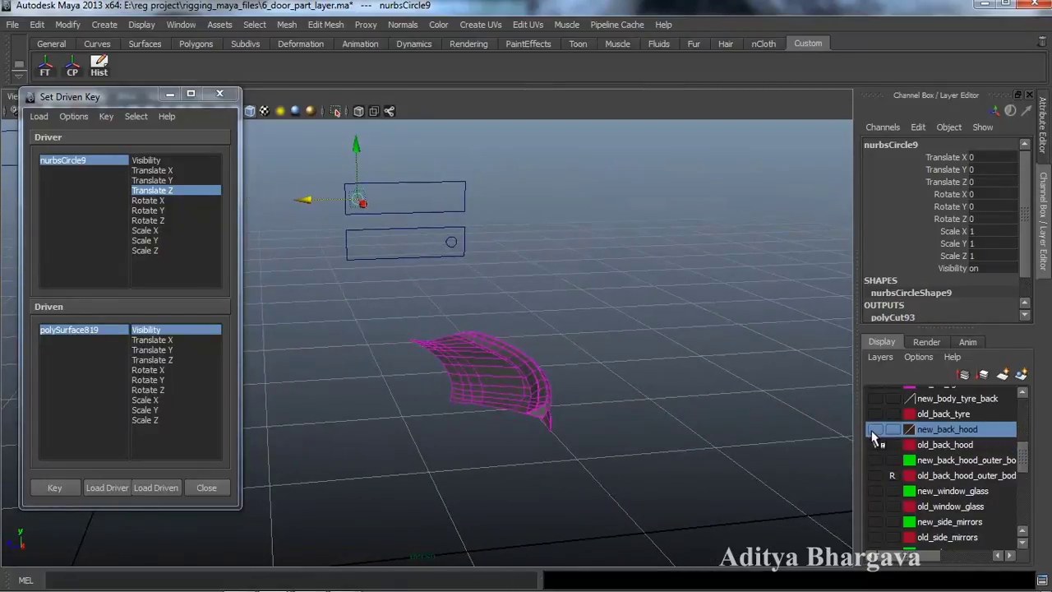
{"action": "left_click", "coordinate": [875, 444]}
{"action": "left_click", "coordinate": [892, 444]}
{"action": "left_click", "coordinate": [892, 445]}
{"action": "mouse_move", "coordinate": [623, 455]}
{"action": "left_mouse_down", "text": "alt"}
{"action": "mouse_move", "coordinate": [571, 442]}
{"action": "mouse_move", "coordinate": [585, 437]}
{"action": "left_mouse_up", "text": "alt"}
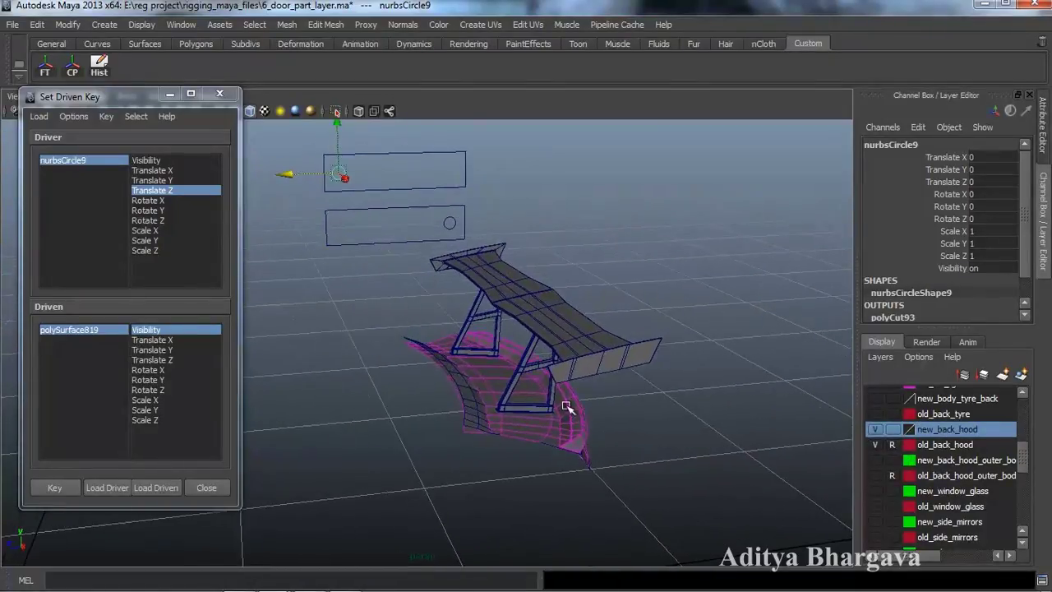
Step: Slide nurbsCircle9 a little along Z and slice the new hood surface polySurface820 with the Cut Faces Tool
{"action": "mouse_move", "coordinate": [312, 172]}
{"action": "left_mouse_down"}
{"action": "mouse_move", "coordinate": [289, 170]}
{"action": "mouse_move", "coordinate": [314, 181]}
{"action": "left_mouse_up"}
{"action": "left_click", "coordinate": [462, 374]}
{"action": "left_click_drag", "start_coordinate": [462, 374], "coordinate": [503, 380], "text": "alt"}
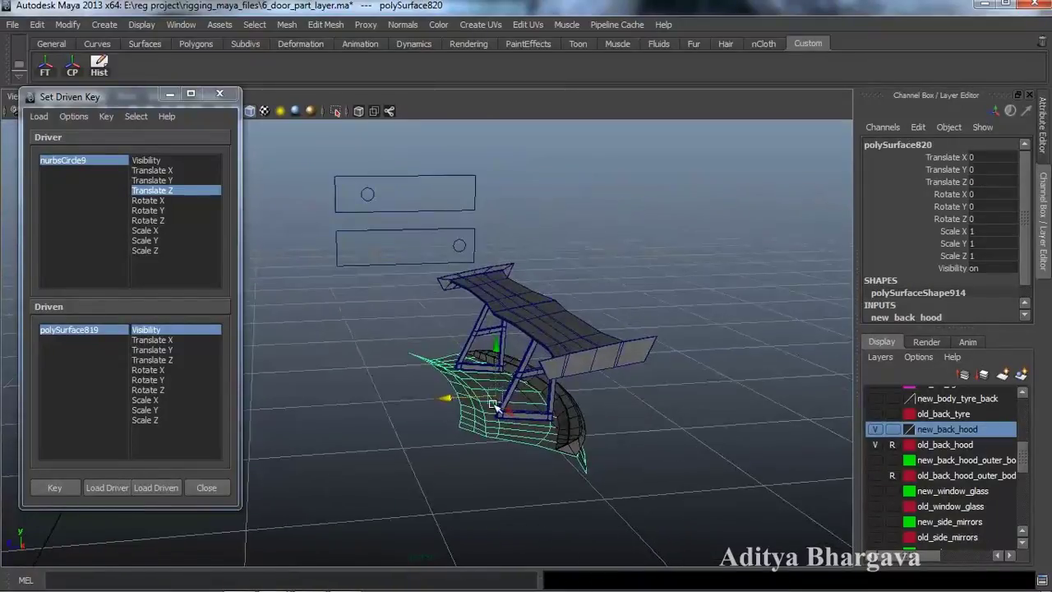
{"action": "left_click", "coordinate": [326, 24]}
{"action": "left_click", "coordinate": [358, 136]}
{"action": "left_click_drag", "start_coordinate": [395, 320], "coordinate": [487, 397], "text": "alt"}
{"action": "left_click_drag", "start_coordinate": [486, 397], "coordinate": [530, 451], "text": "alt"}
Step: Select the polyCut95 node of polySurface820 and load it as the driven object
{"action": "key", "text": "ctrl+a"}
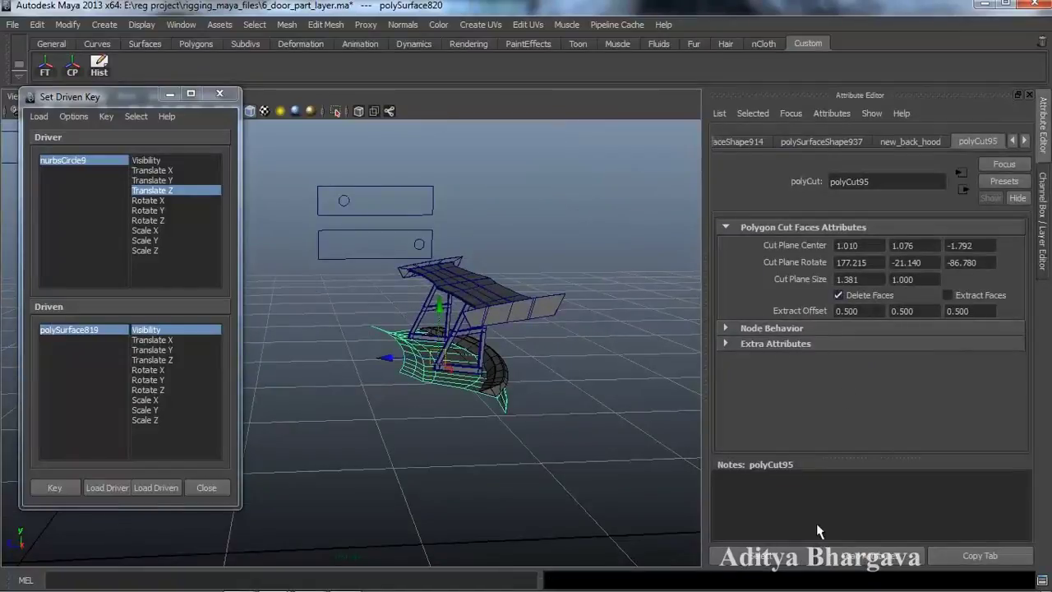
{"action": "left_click", "coordinate": [788, 555]}
{"action": "key", "text": "ctrl+a"}
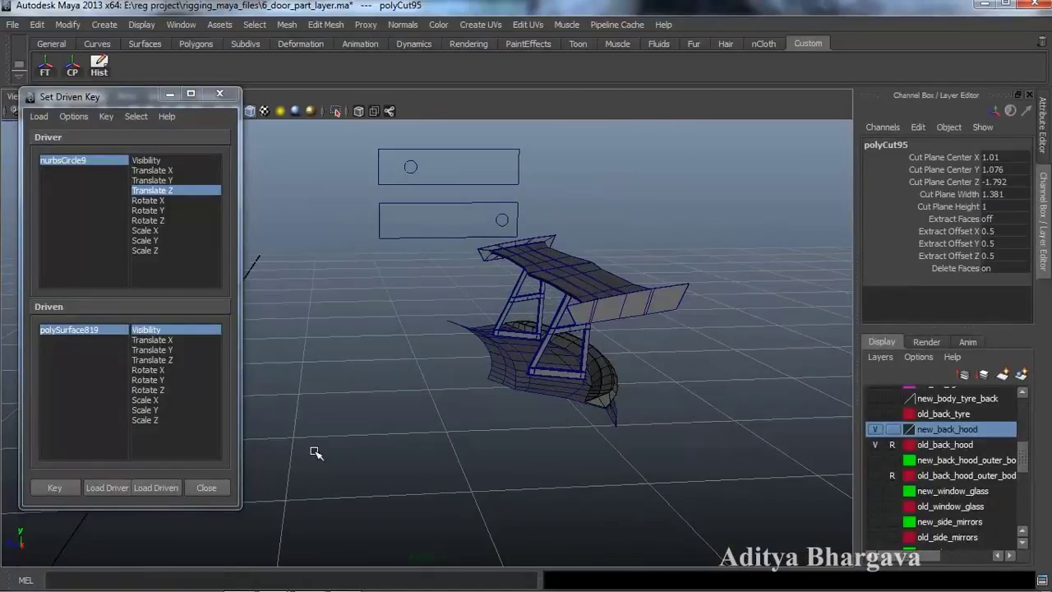
{"action": "left_click", "coordinate": [165, 490]}
{"action": "left_click_drag", "start_coordinate": [436, 488], "coordinate": [485, 485], "text": "alt"}
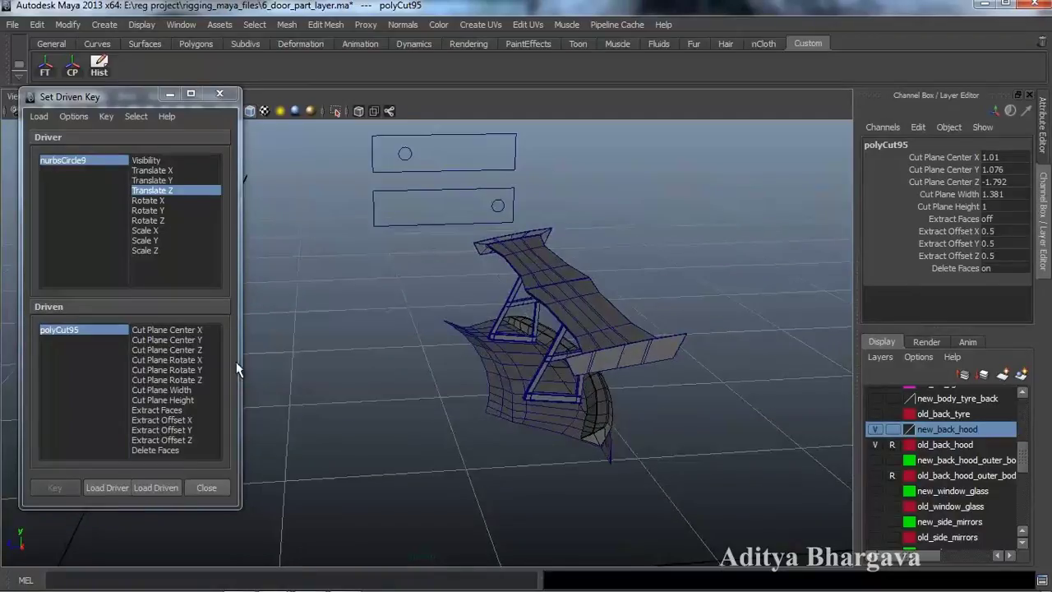
Step: Set polyCut95's Cut Plane Center Z to -6.892 and key it against nurbsCircle9's Translate Z
{"action": "left_click", "coordinate": [176, 349]}
{"action": "left_click_drag", "start_coordinate": [474, 461], "coordinate": [460, 463], "text": "alt"}
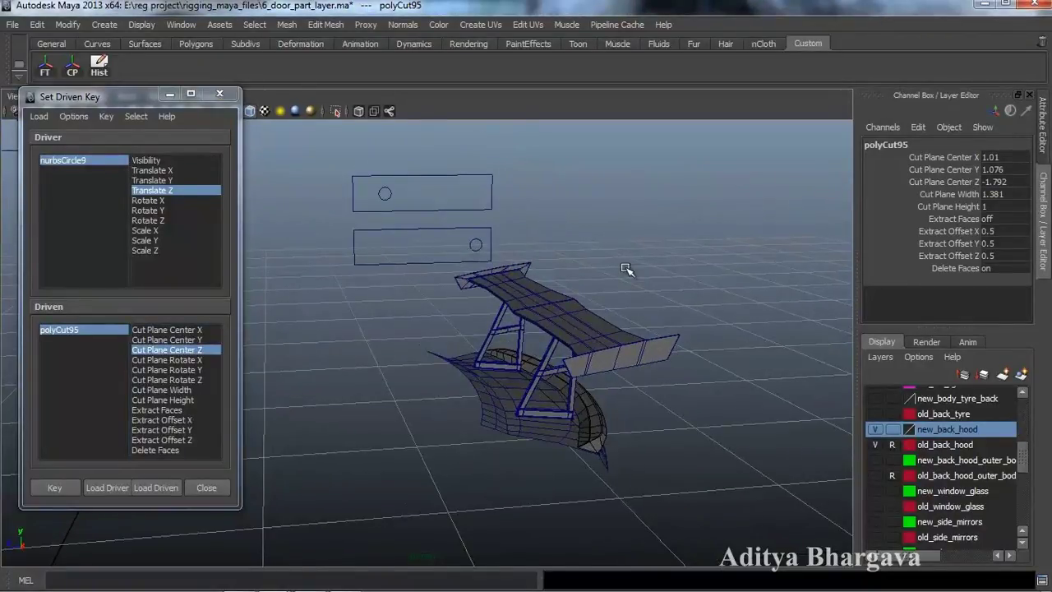
{"action": "left_click", "coordinate": [970, 181]}
{"action": "middle_click_drag", "start_coordinate": [740, 255], "coordinate": [706, 258]}
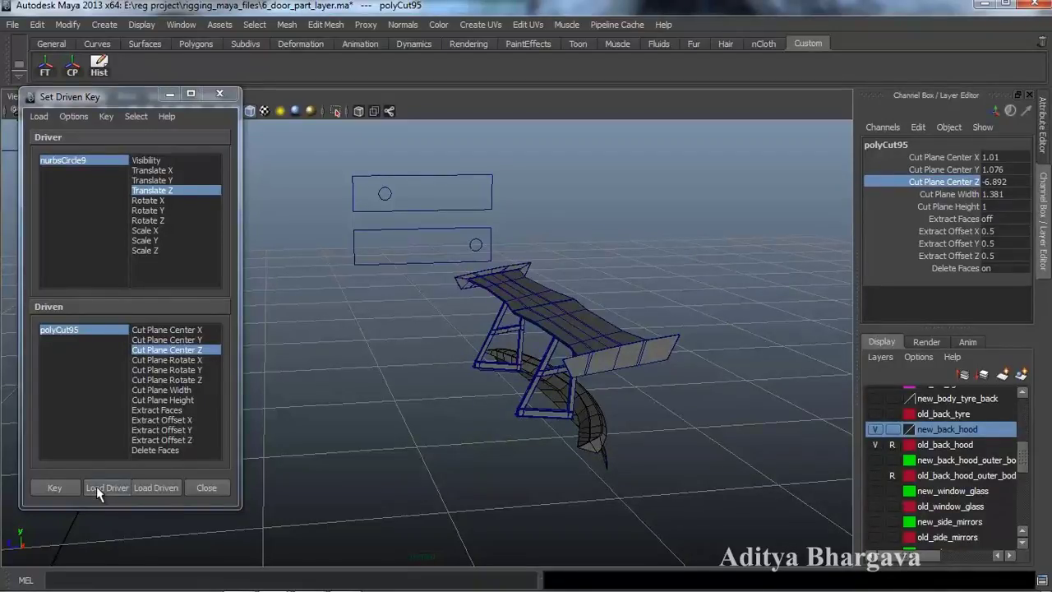
{"action": "left_click", "coordinate": [67, 486]}
Step: Slide nurbsCircle9 to about -0.178 in Translate Z and key polyCut95's Cut Plane Center Z at 2.708
{"action": "left_click_drag", "start_coordinate": [585, 388], "coordinate": [469, 246], "text": "alt"}
{"action": "left_click", "coordinate": [411, 176]}
{"action": "mouse_move", "coordinate": [374, 174]}
{"action": "left_mouse_down"}
{"action": "mouse_move", "coordinate": [359, 169]}
{"action": "mouse_move", "coordinate": [388, 177]}
{"action": "left_mouse_up"}
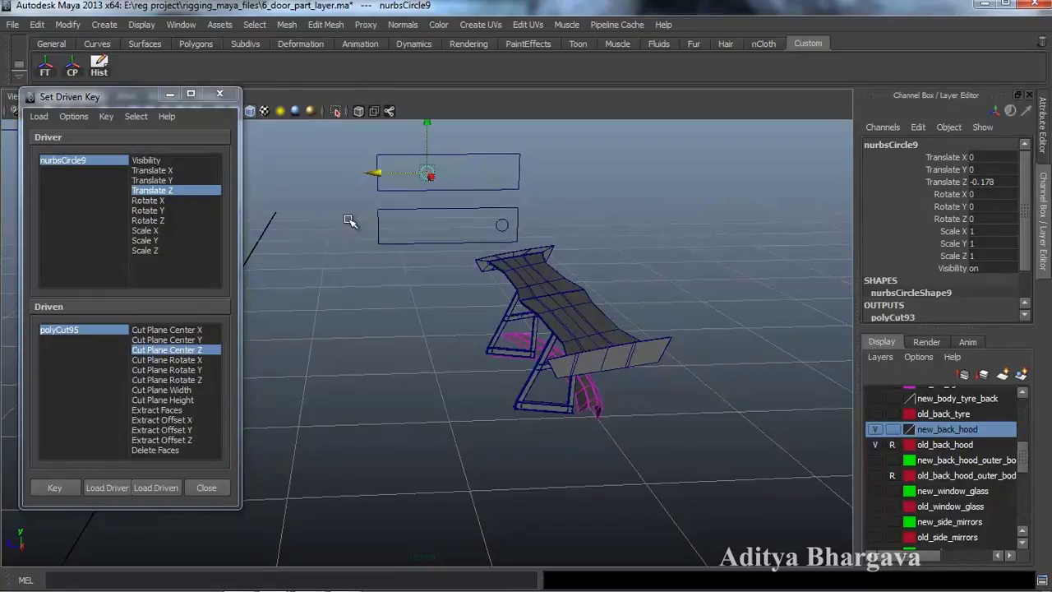
{"action": "left_click", "coordinate": [106, 330]}
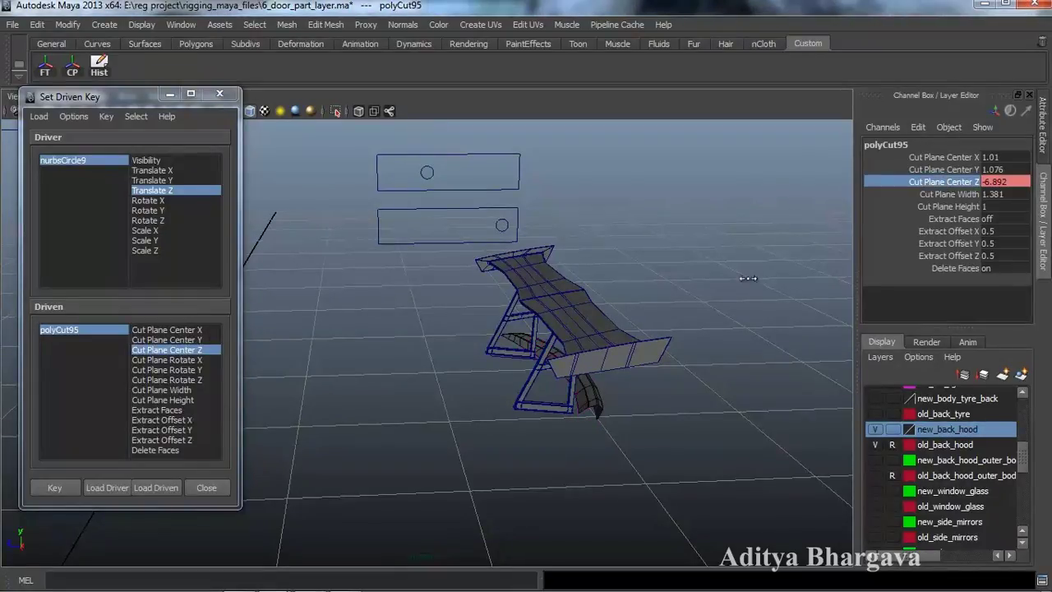
{"action": "middle_click_drag", "start_coordinate": [726, 283], "coordinate": [822, 287]}
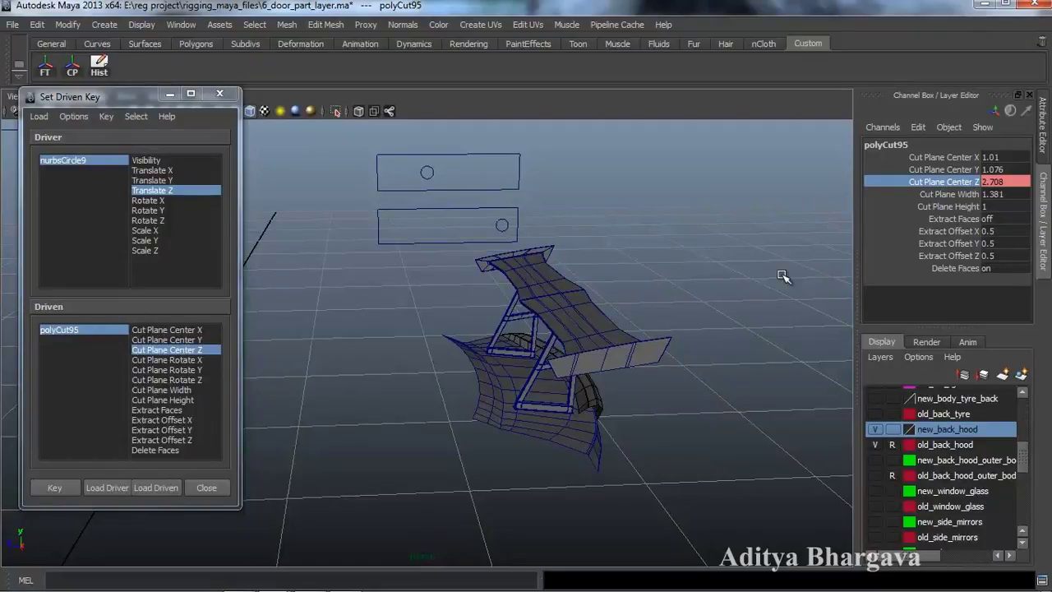
{"action": "left_click", "coordinate": [44, 489]}
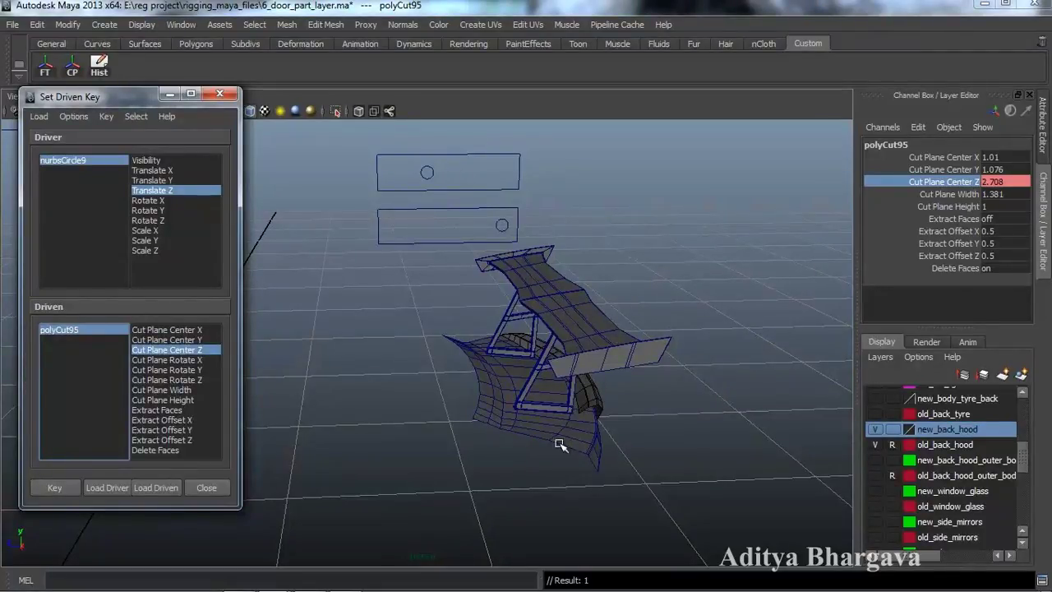
Step: Slide nurbsCircle9 farther along its track to about -0.232 in Translate Z
{"action": "left_click", "coordinate": [568, 407]}
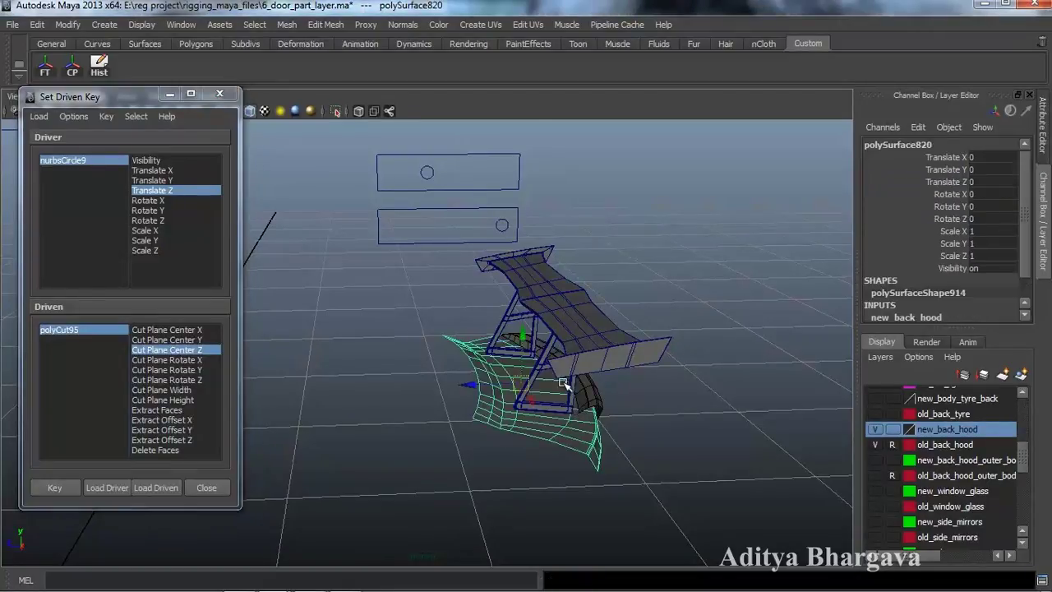
{"action": "left_click", "coordinate": [516, 314]}
{"action": "left_click_drag", "start_coordinate": [595, 399], "coordinate": [596, 461], "text": "alt"}
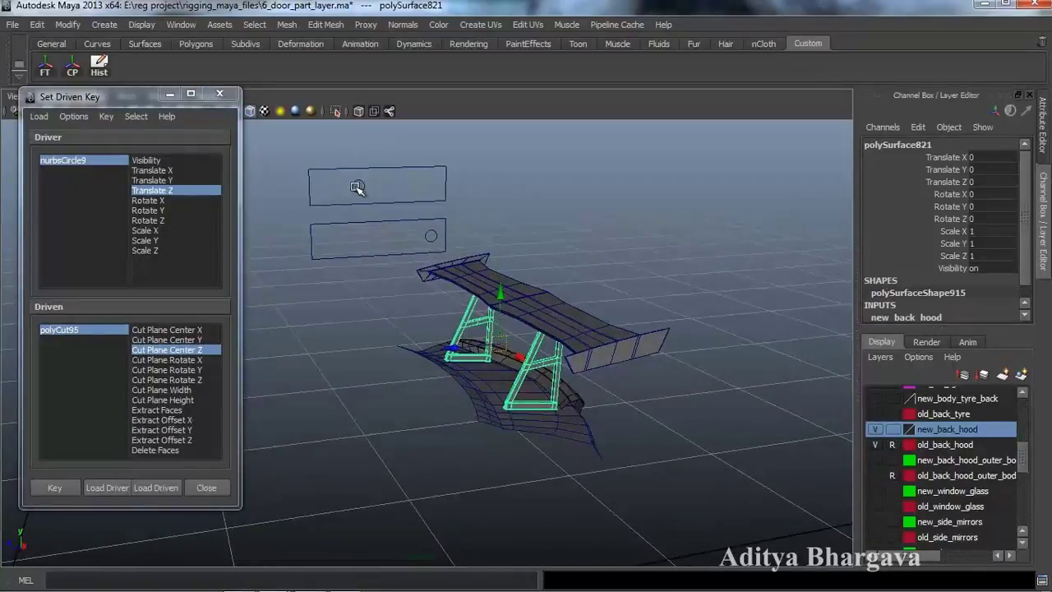
{"action": "left_click", "coordinate": [357, 188]}
{"action": "left_click_drag", "start_coordinate": [357, 187], "coordinate": [375, 312]}
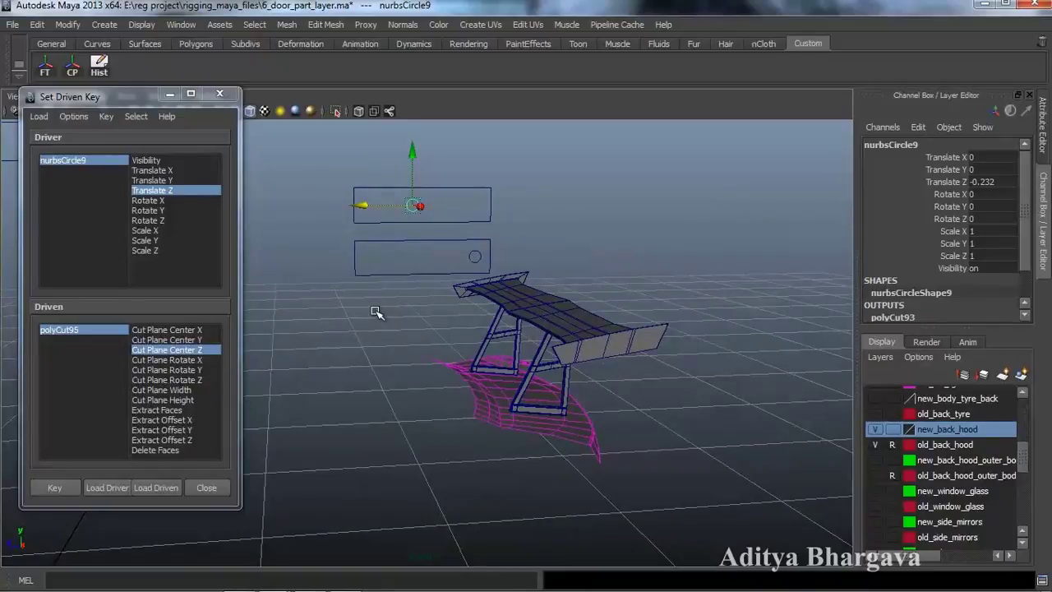
{"action": "left_click_drag", "start_coordinate": [405, 260], "coordinate": [567, 351], "text": "alt"}
Step: Select the spoiler supports polySurface821 and slice them with the Cut Faces Tool
{"action": "left_click", "coordinate": [521, 371]}
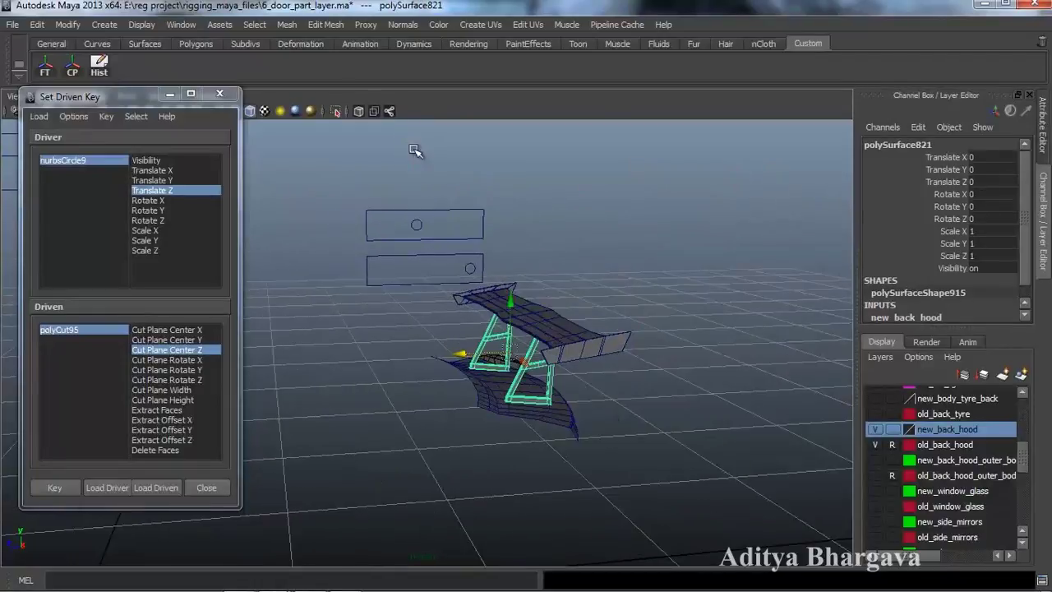
{"action": "left_click", "coordinate": [327, 30]}
{"action": "left_click", "coordinate": [350, 140]}
{"action": "mouse_move", "coordinate": [505, 318]}
{"action": "left_mouse_down", "text": "alt"}
{"action": "mouse_move", "coordinate": [491, 302]}
{"action": "mouse_move", "coordinate": [498, 316]}
{"action": "left_mouse_up", "text": "alt"}
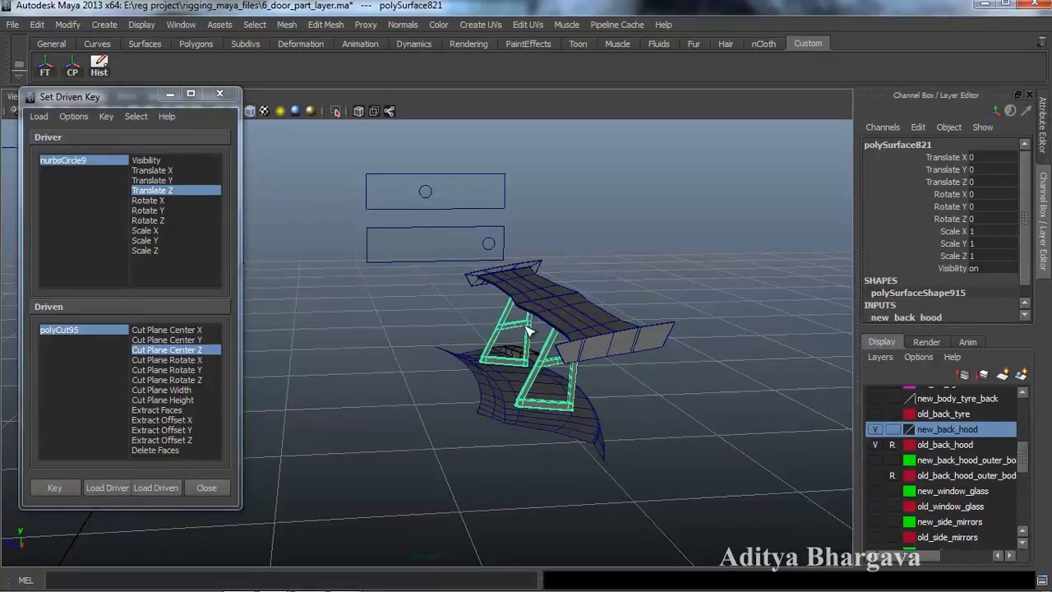
{"action": "left_click_drag", "start_coordinate": [550, 403], "coordinate": [570, 488], "text": "alt"}
Step: Enable Delete Faces on the polyCut96 node of polySurface821 and select that node
{"action": "key", "text": "ctrl+a"}
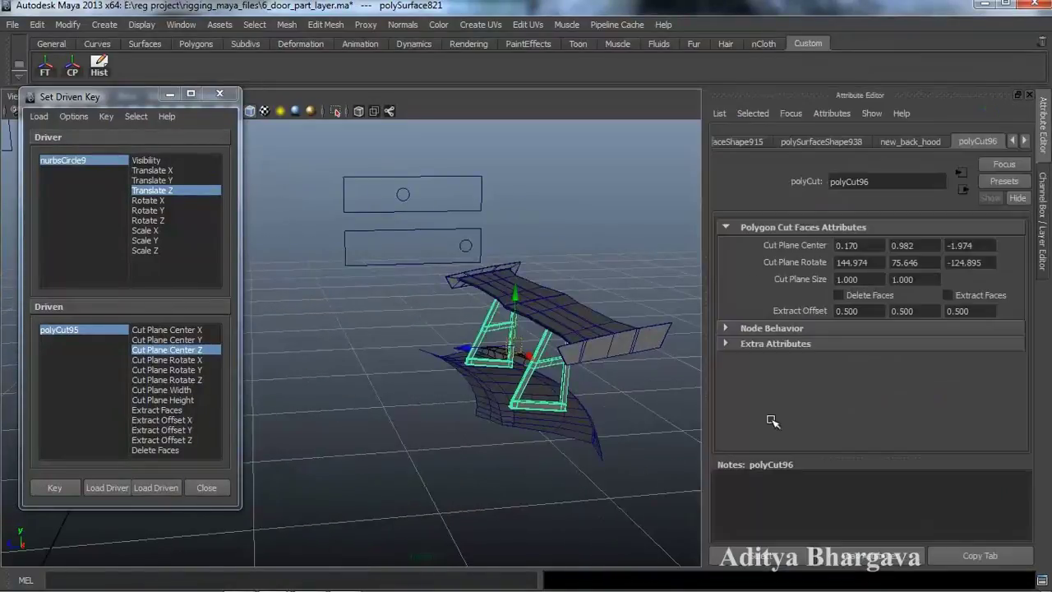
{"action": "left_click", "coordinate": [794, 559]}
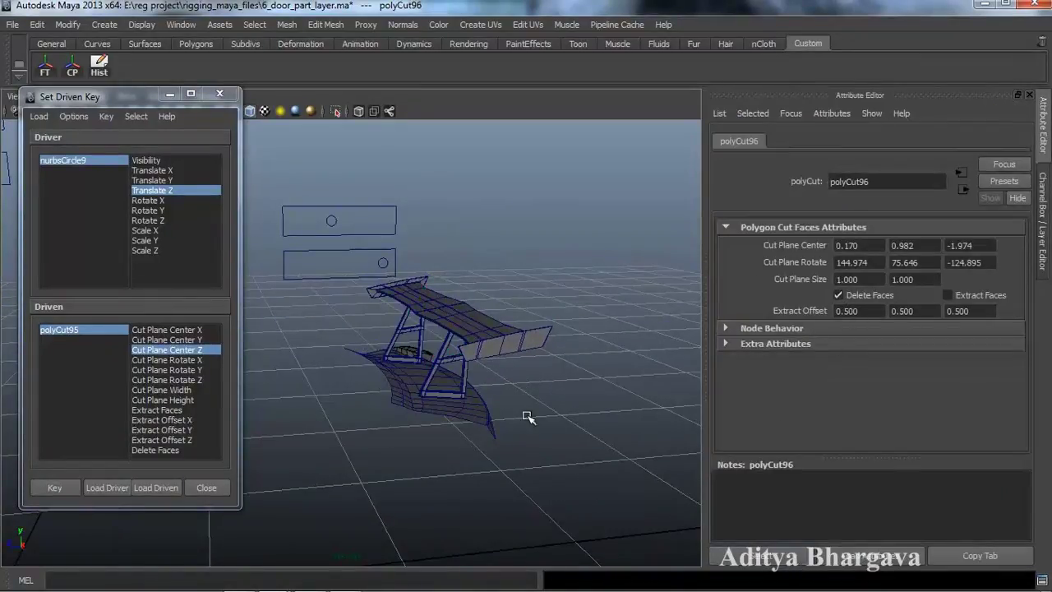
{"action": "left_click_drag", "start_coordinate": [584, 458], "coordinate": [605, 409], "text": "alt"}
{"action": "key", "text": "ctrl+a"}
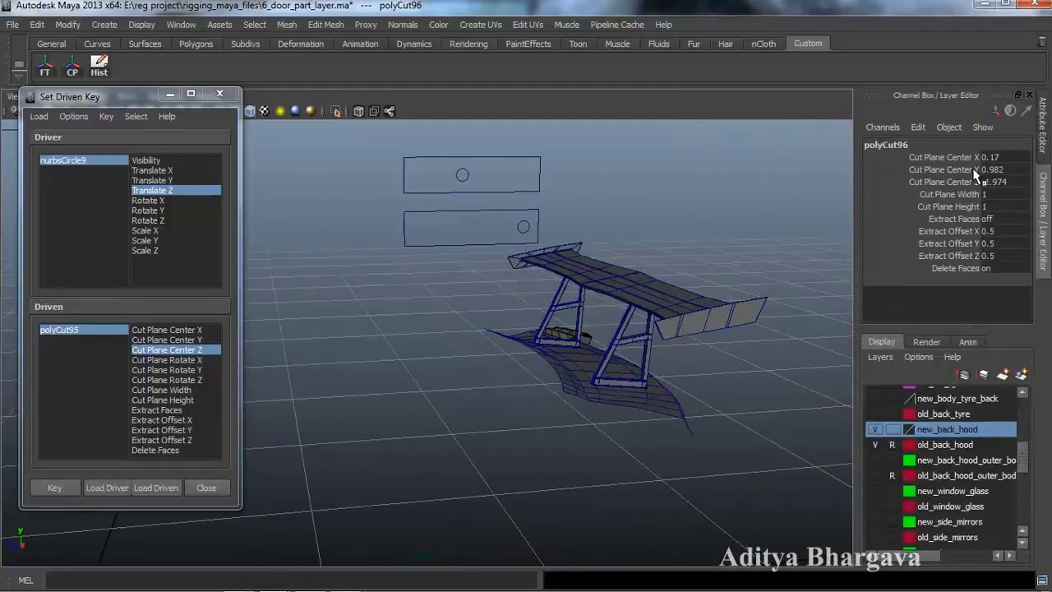
Step: Set polyCut96's Cut Plane Center Y to 1.482 so the spoiler supports are cut away completely
{"action": "left_click", "coordinate": [945, 170]}
{"action": "middle_click_drag", "start_coordinate": [784, 240], "coordinate": [794, 249]}
{"action": "left_click_drag", "start_coordinate": [796, 262], "coordinate": [695, 275], "text": "alt"}
{"action": "middle_click_drag", "start_coordinate": [695, 275], "coordinate": [677, 308], "text": "alt"}
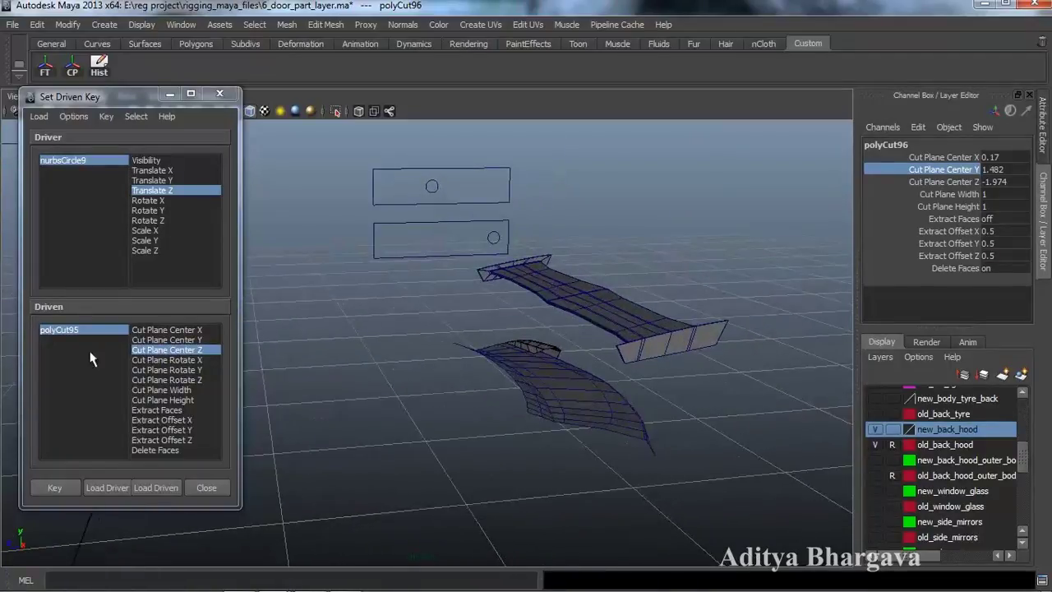
Step: Load polyCut96 as the driven node and key its Cut Plane Center Y against nurbsCircle9's Translate Z
{"action": "left_click", "coordinate": [168, 488]}
{"action": "left_click", "coordinate": [196, 341]}
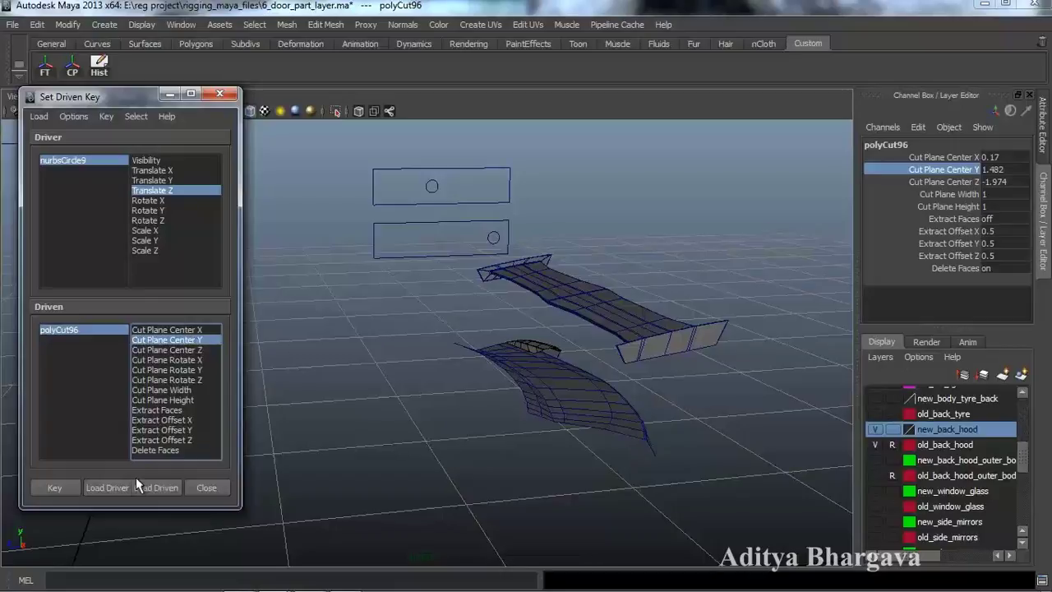
{"action": "left_click", "coordinate": [51, 488]}
Step: Slide nurbsCircle9 to about -0.351 in Translate Z and key polyCut96's Cut Plane Center Y at -1.918
{"action": "middle_click_drag", "start_coordinate": [482, 370], "coordinate": [437, 393], "text": "alt"}
{"action": "left_click", "coordinate": [400, 224]}
{"action": "left_click_drag", "start_coordinate": [362, 226], "coordinate": [385, 233]}
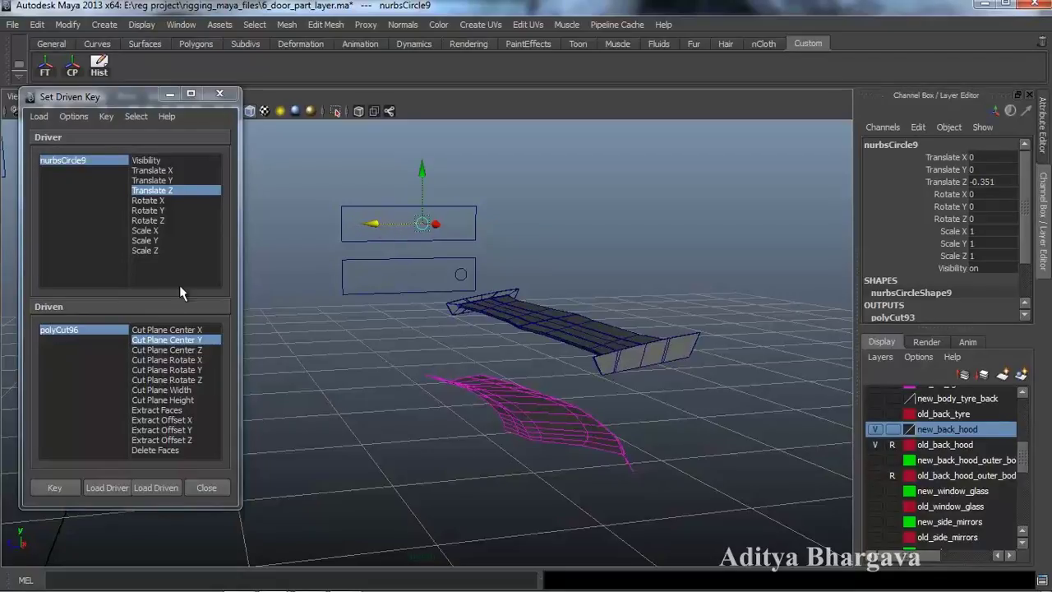
{"action": "left_click", "coordinate": [112, 330]}
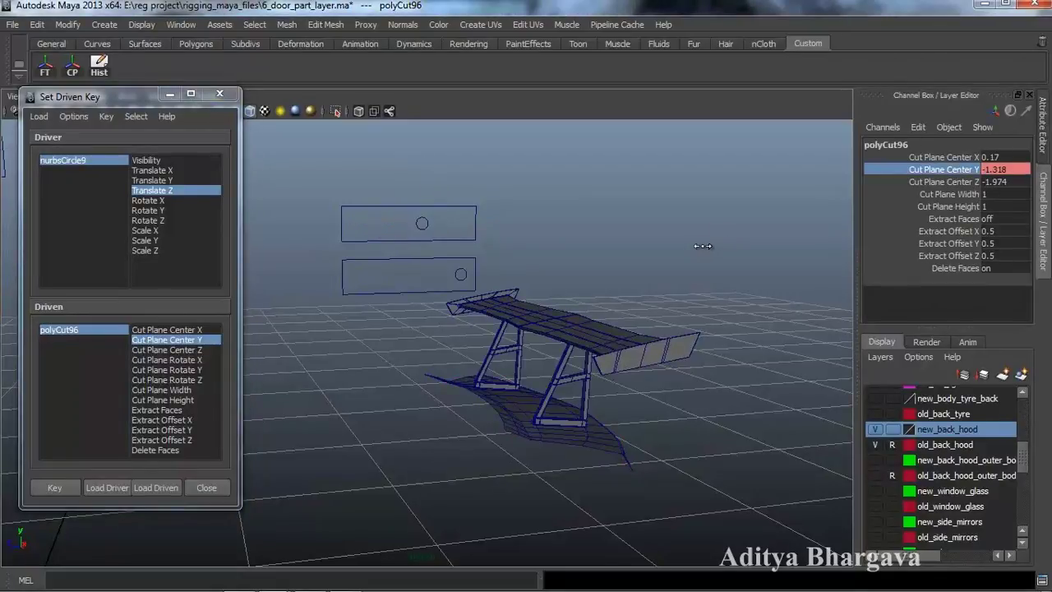
{"action": "left_click", "coordinate": [76, 494]}
{"action": "scroll", "coordinate": [610, 428], "scroll_direction": "down", "scroll_amount": 2}
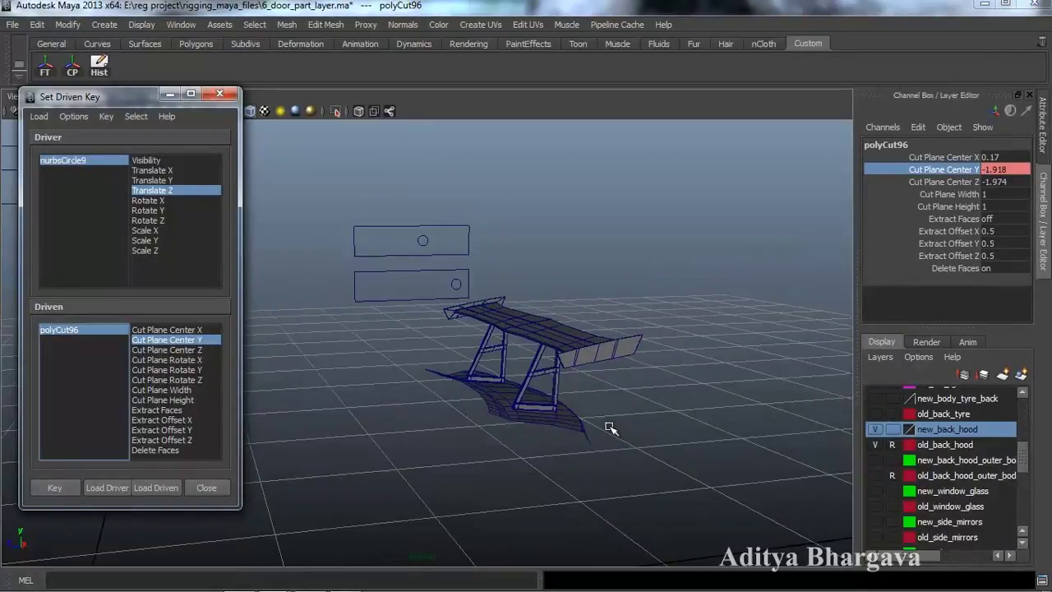
Step: Examine the two halves of the spoiler wing and its supports from several angles
{"action": "scroll", "coordinate": [592, 423], "scroll_direction": "up", "scroll_amount": 4}
{"action": "left_click_drag", "start_coordinate": [578, 420], "coordinate": [630, 493], "text": "alt"}
{"action": "left_click", "coordinate": [394, 217]}
{"action": "left_click", "coordinate": [585, 366]}
{"action": "left_click", "coordinate": [535, 323]}
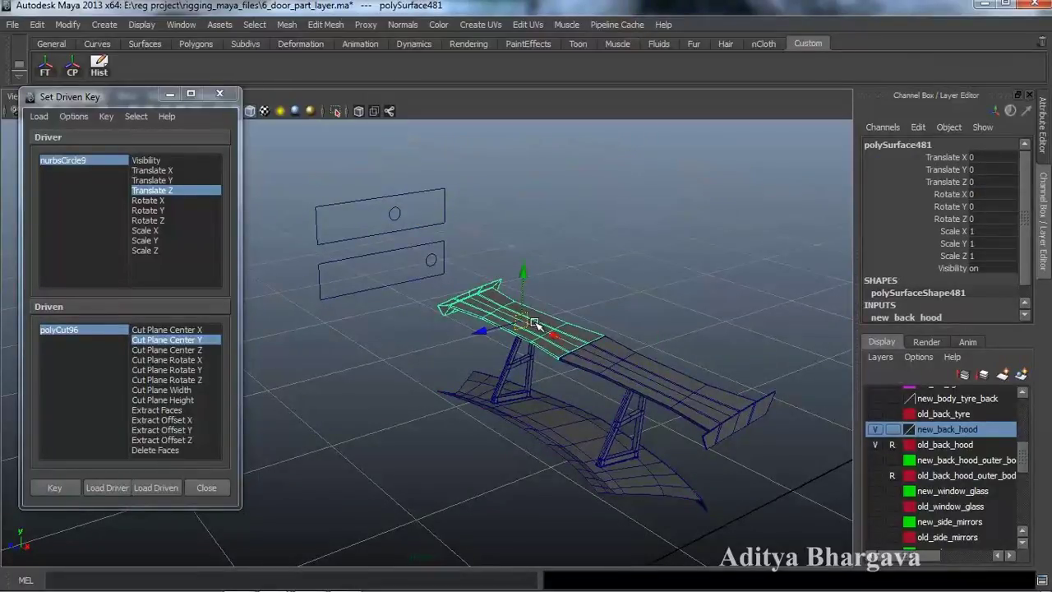
{"action": "left_click_drag", "start_coordinate": [545, 413], "coordinate": [600, 327], "text": "alt"}
{"action": "left_click", "coordinate": [604, 329]}
{"action": "left_click", "coordinate": [642, 337]}
{"action": "left_click", "coordinate": [579, 411]}
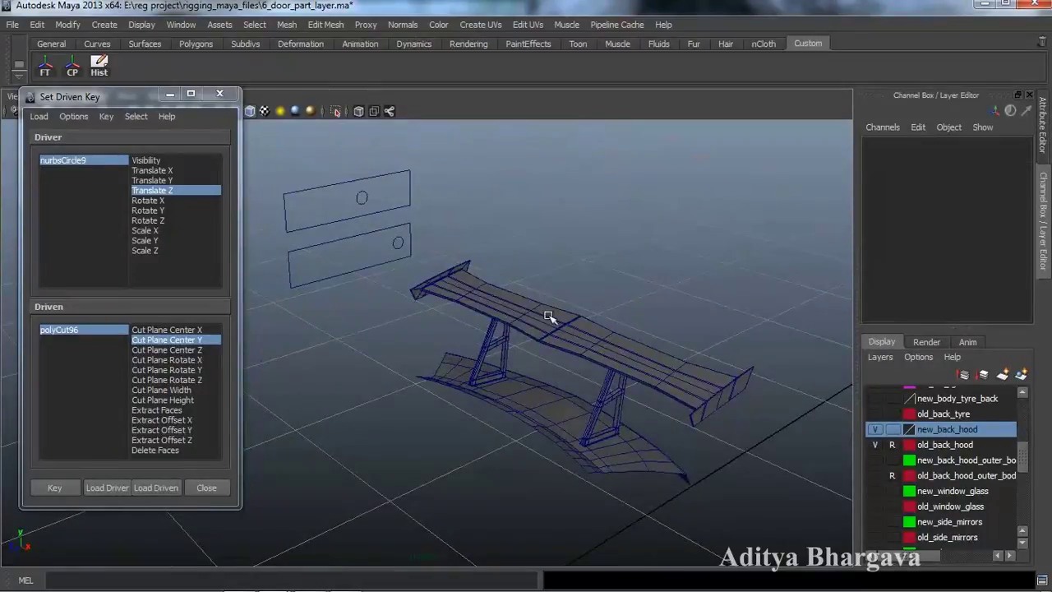
{"action": "left_click_drag", "start_coordinate": [601, 430], "coordinate": [736, 423], "text": "alt"}
{"action": "left_click_drag", "start_coordinate": [663, 396], "coordinate": [630, 392], "text": "alt"}
Step: Select the spoiler wing half polySurface339 and slice it at the wing's centre seam with the Cut Faces Tool
{"action": "left_click", "coordinate": [588, 299]}
{"action": "mouse_move", "coordinate": [550, 381]}
{"action": "left_mouse_down", "text": "alt"}
{"action": "mouse_move", "coordinate": [535, 383]}
{"action": "mouse_move", "coordinate": [544, 381]}
{"action": "left_mouse_up", "text": "alt"}
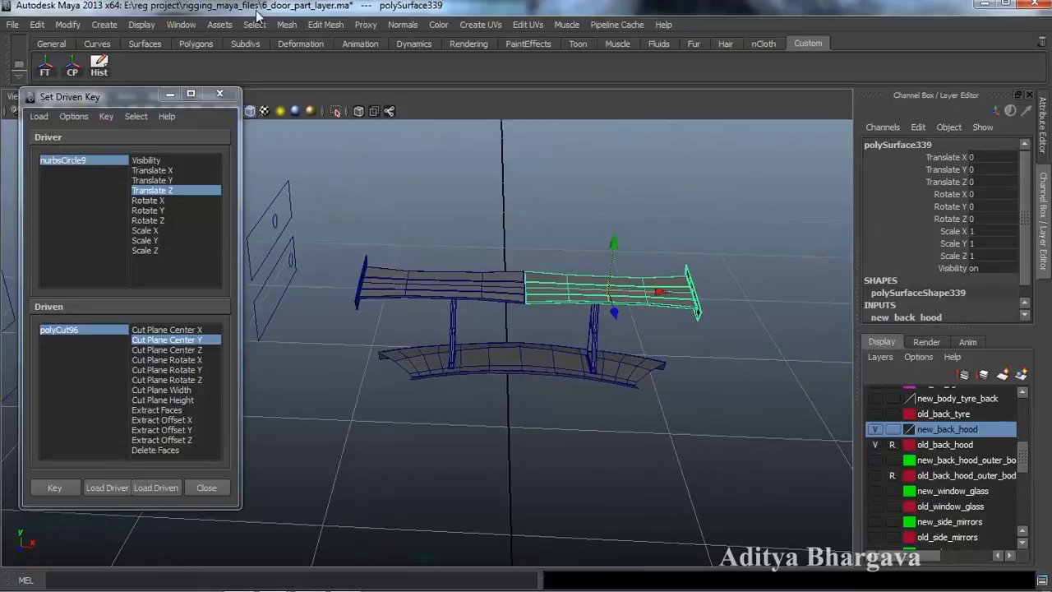
{"action": "left_click", "coordinate": [338, 24]}
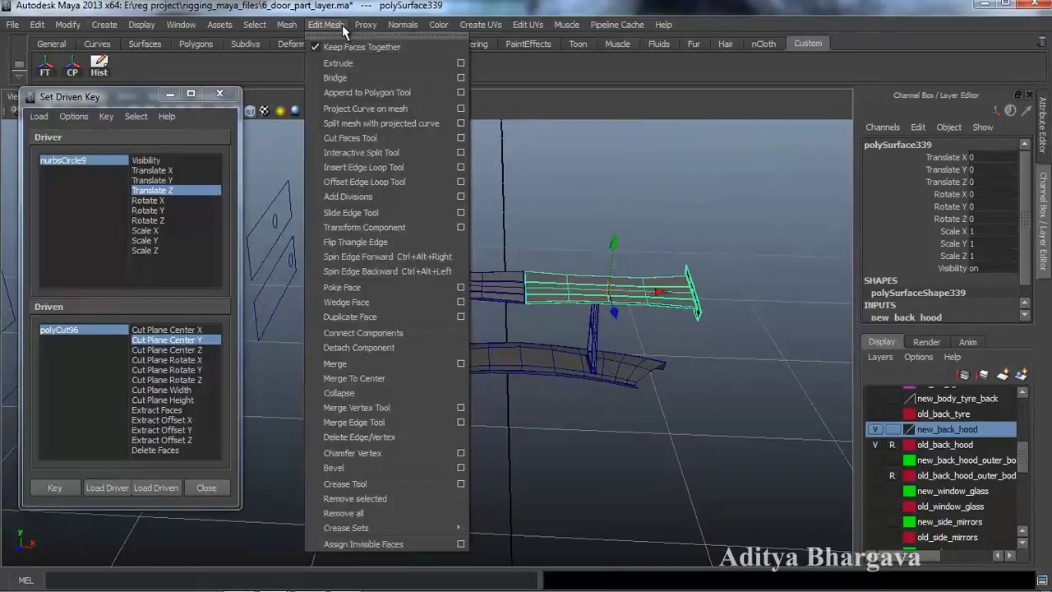
{"action": "left_click", "coordinate": [374, 138]}
{"action": "left_click_drag", "start_coordinate": [523, 311], "coordinate": [526, 322]}
Step: Enable Delete Faces on the polyCut97 node of polySurface339 and select that node
{"action": "key", "text": "ctrl+a"}
{"action": "left_click", "coordinate": [878, 295]}
{"action": "left_click", "coordinate": [788, 557]}
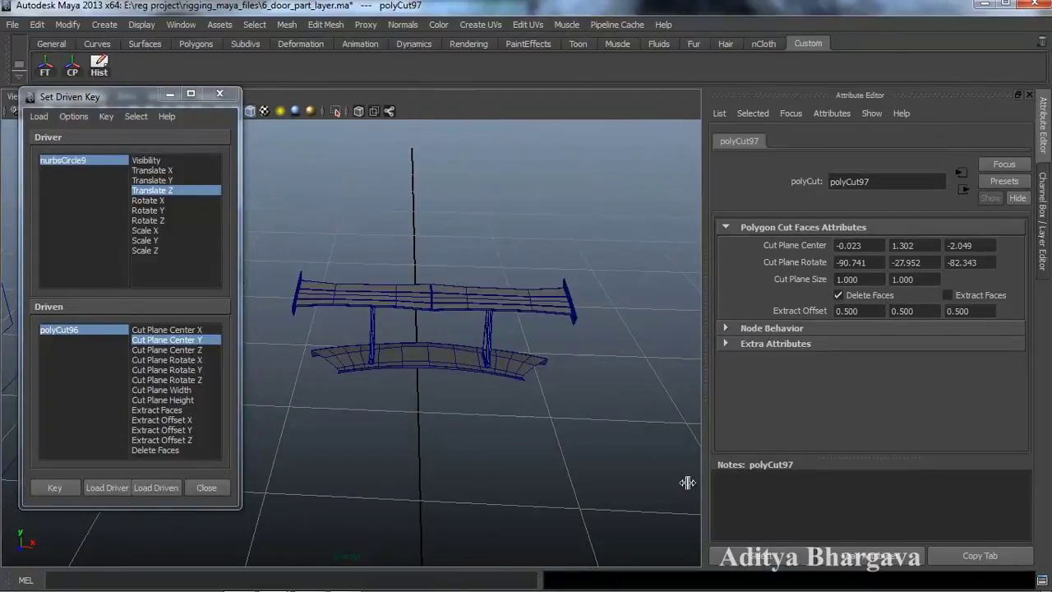
{"action": "key", "text": "ctrl+a"}
Step: Set polyCut97's Cut Plane Center X to 1.077 to cut away its spoiler wing half
{"action": "mouse_move", "coordinate": [622, 399]}
{"action": "left_mouse_down", "text": "alt"}
{"action": "mouse_move", "coordinate": [586, 411]}
{"action": "mouse_move", "coordinate": [720, 387]}
{"action": "mouse_move", "coordinate": [608, 391]}
{"action": "left_mouse_up", "text": "alt"}
{"action": "left_click_drag", "start_coordinate": [575, 359], "coordinate": [588, 366], "text": "alt"}
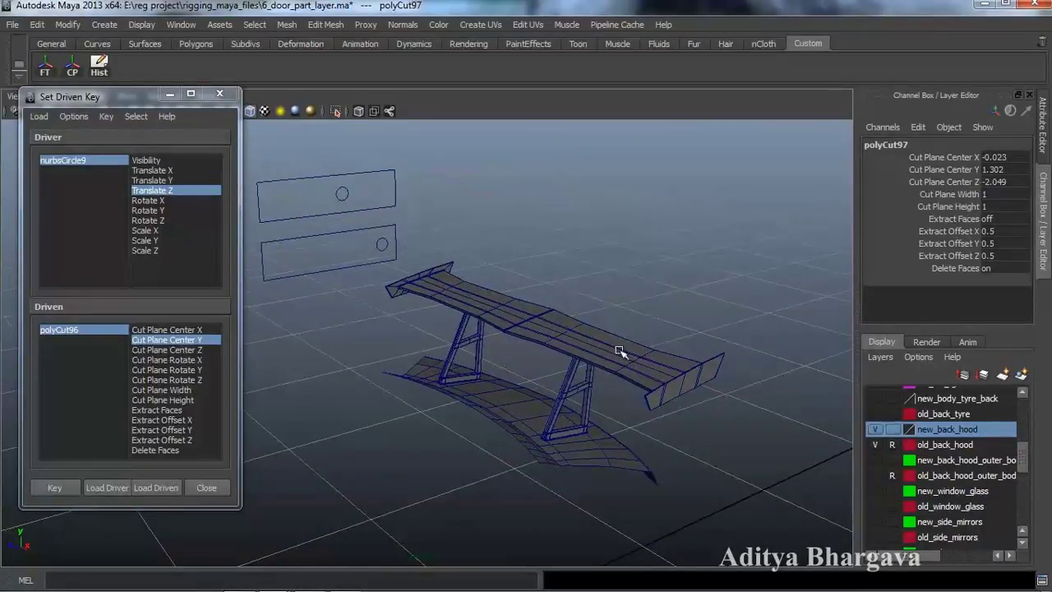
{"action": "left_click", "coordinate": [953, 157]}
{"action": "mouse_move", "coordinate": [787, 272]}
{"action": "middle_mouse_down"}
{"action": "mouse_move", "coordinate": [775, 271]}
{"action": "mouse_move", "coordinate": [796, 282]}
{"action": "middle_mouse_up"}
{"action": "left_click_drag", "start_coordinate": [773, 319], "coordinate": [738, 327], "text": "alt"}
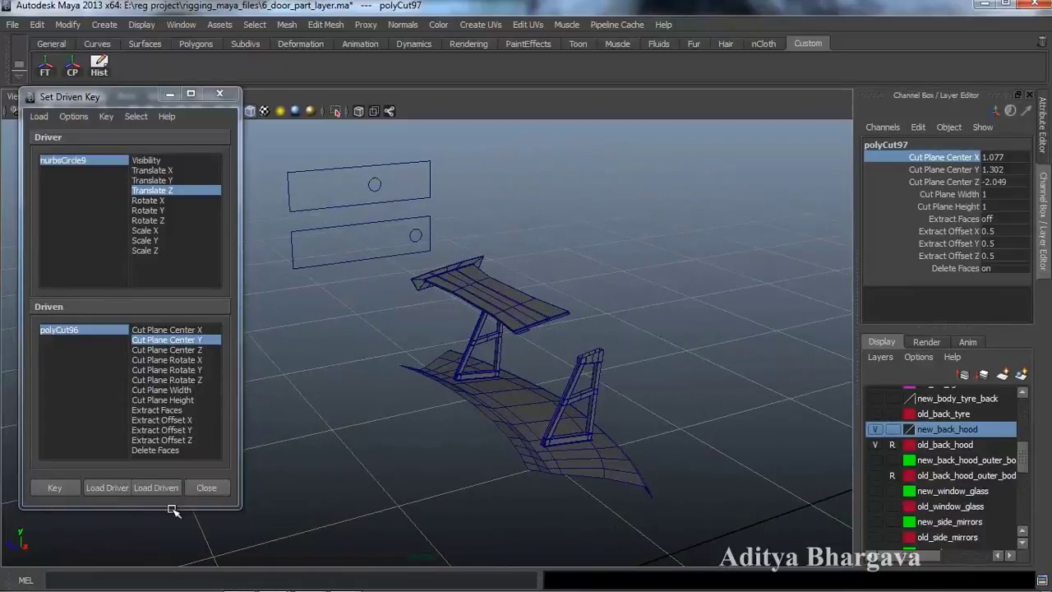
Step: Key the loaded polyCut96 channel again and slide nurbsCircle9 to about -0.507 in Translate Z
{"action": "left_click", "coordinate": [63, 485]}
{"action": "mouse_move", "coordinate": [390, 478]}
{"action": "left_mouse_down", "text": "alt"}
{"action": "mouse_move", "coordinate": [427, 464]}
{"action": "mouse_move", "coordinate": [416, 485]}
{"action": "mouse_move", "coordinate": [425, 457]}
{"action": "left_mouse_up", "text": "alt"}
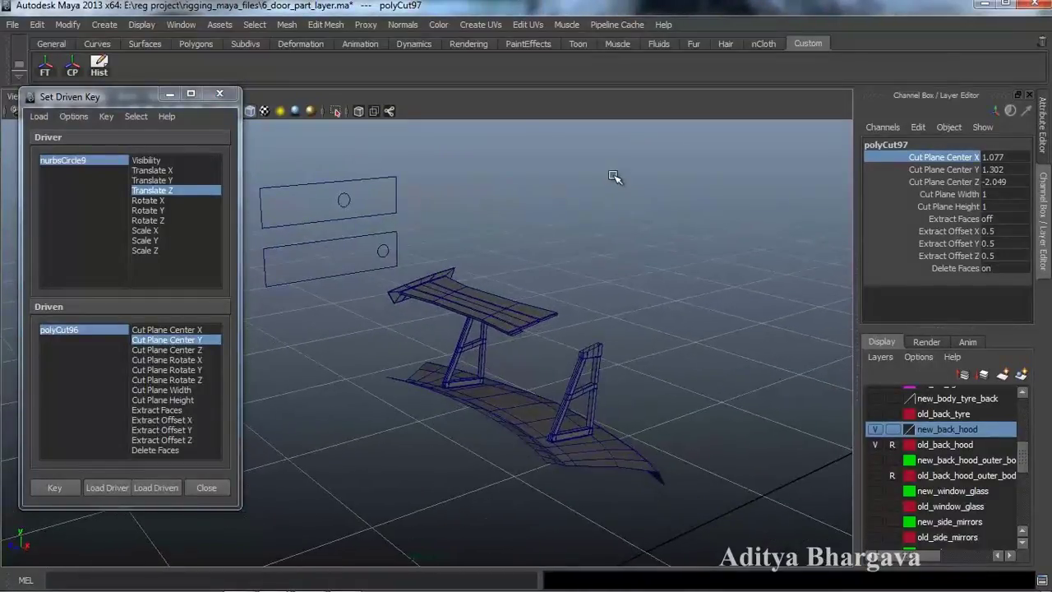
{"action": "left_click", "coordinate": [344, 201]}
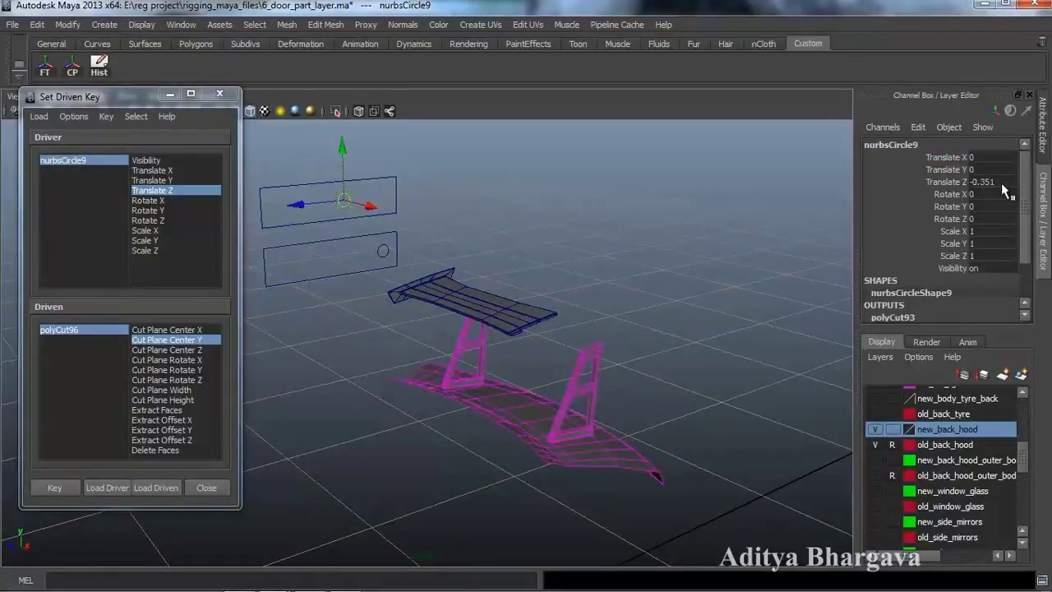
{"action": "left_click_drag", "start_coordinate": [494, 355], "coordinate": [521, 367], "text": "alt"}
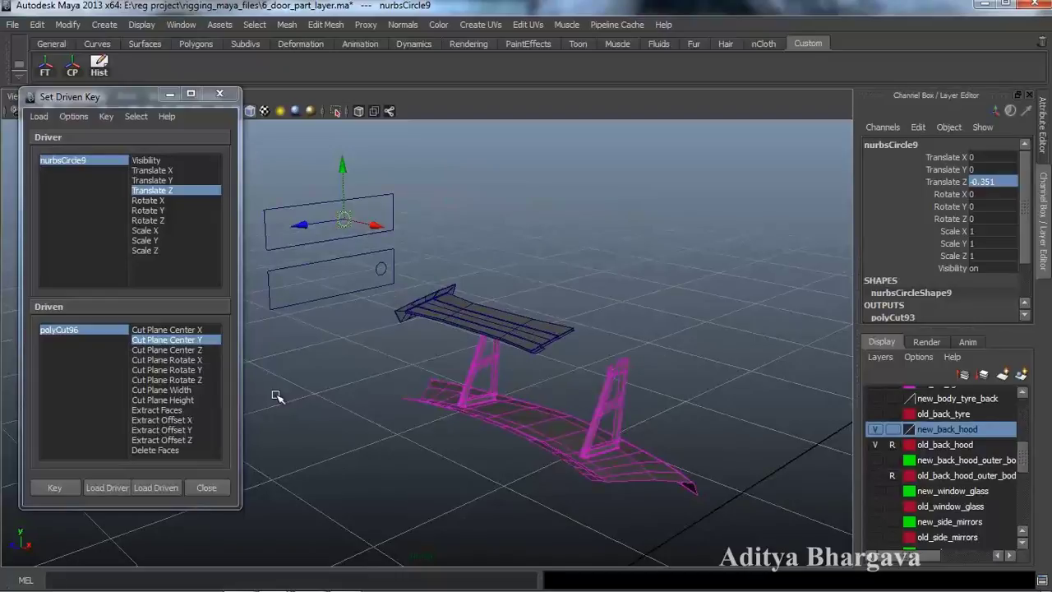
{"action": "left_click", "coordinate": [110, 328]}
{"action": "left_click", "coordinate": [301, 223]}
{"action": "left_click_drag", "start_coordinate": [301, 223], "coordinate": [332, 231]}
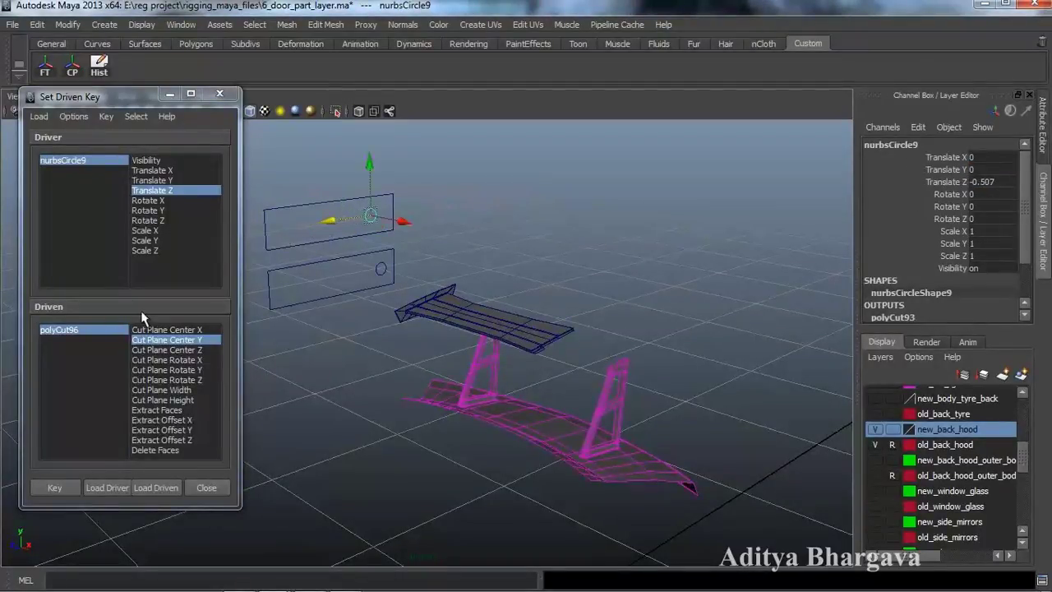
Step: Try changing polyCut96's Cut Plane Center Y and undo back to before nurbsCircle9 was moved
{"action": "left_click", "coordinate": [104, 331]}
{"action": "left_click", "coordinate": [965, 171]}
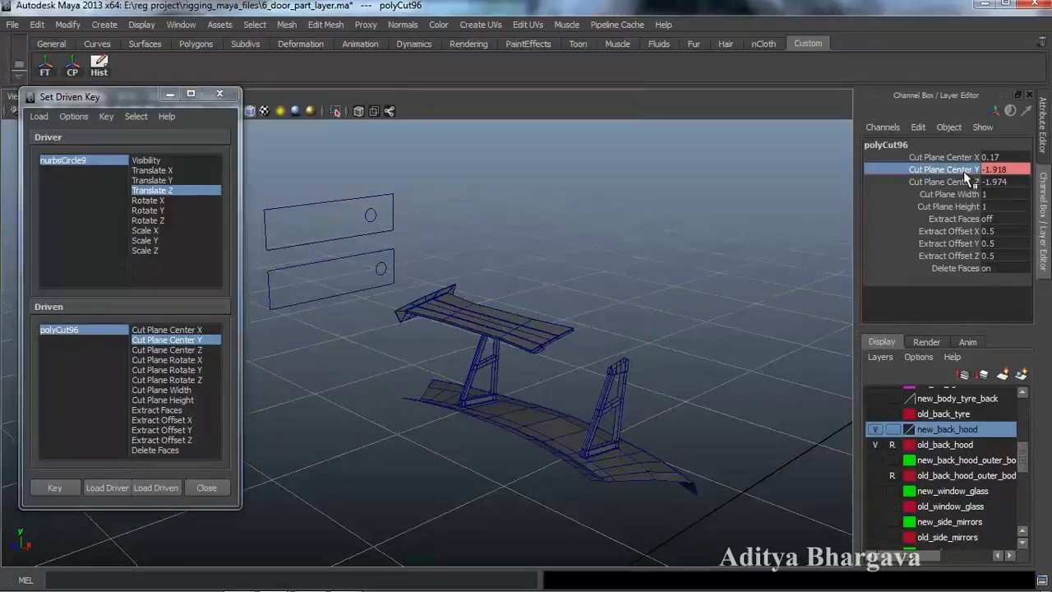
{"action": "middle_click_drag", "start_coordinate": [724, 238], "coordinate": [693, 248]}
{"action": "key", "text": "ctrl+z"}
{"action": "key", "text": "ctrl+z"}
{"action": "key", "text": "ctrl+z"}
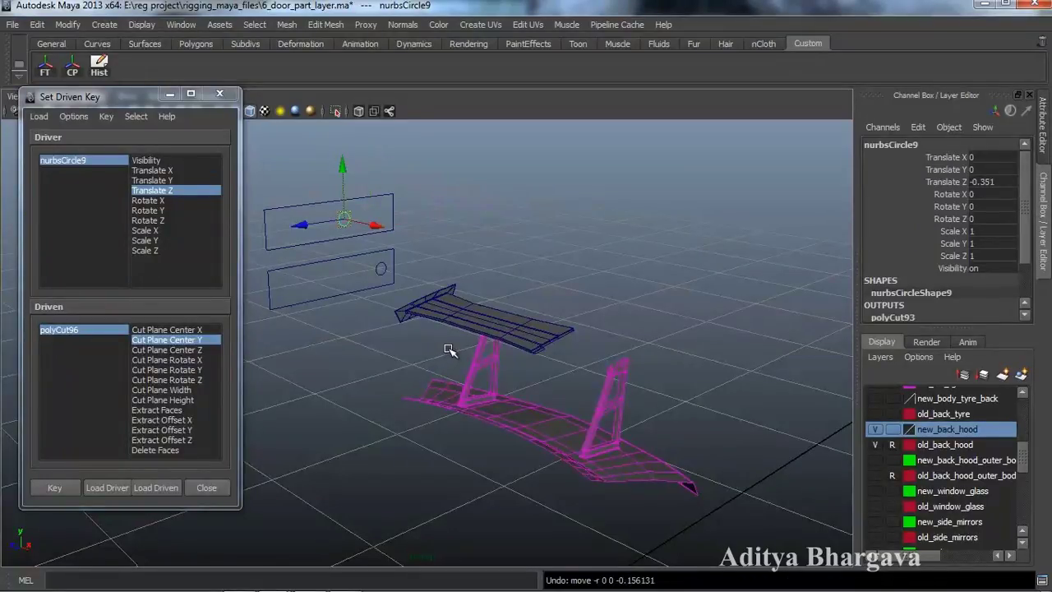
{"action": "key", "text": "shift+z"}
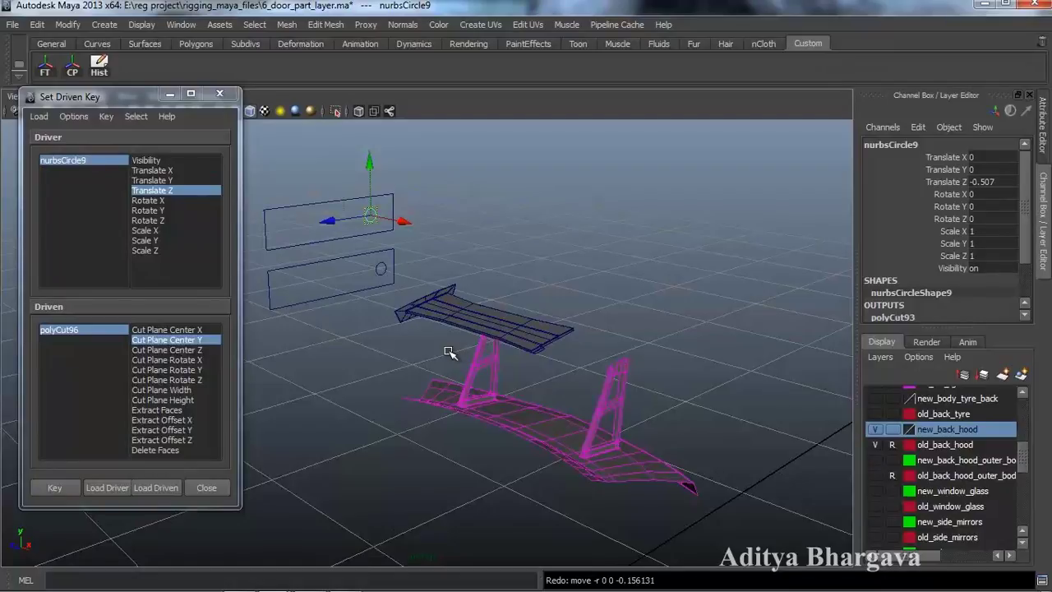
{"action": "key", "text": "ctrl+z"}
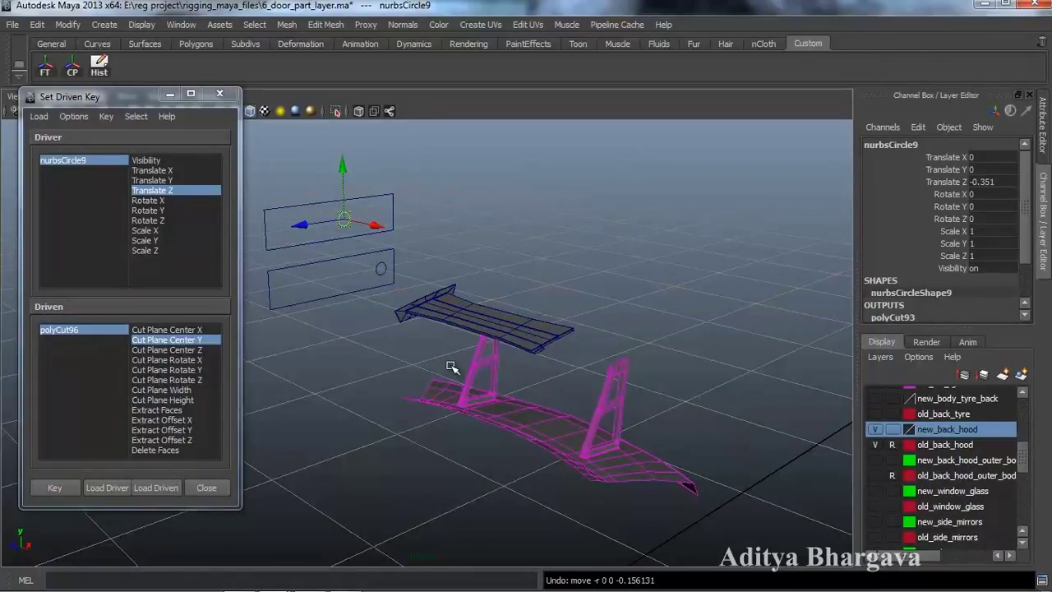
{"action": "key", "text": "ctrl+z"}
{"action": "key", "text": "ctrl+z"}
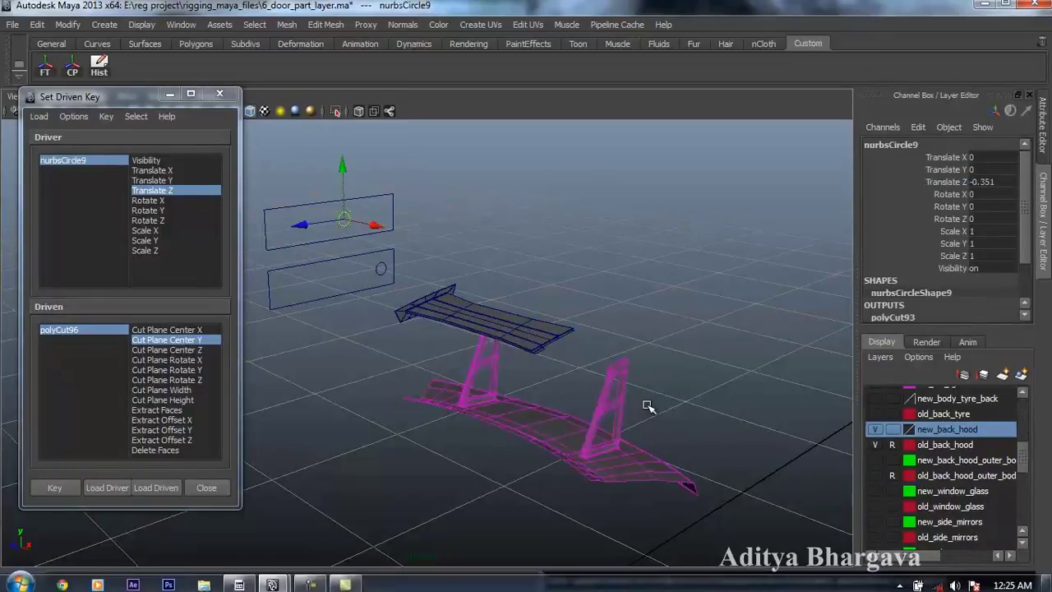
{"action": "key", "text": "ctrl+z"}
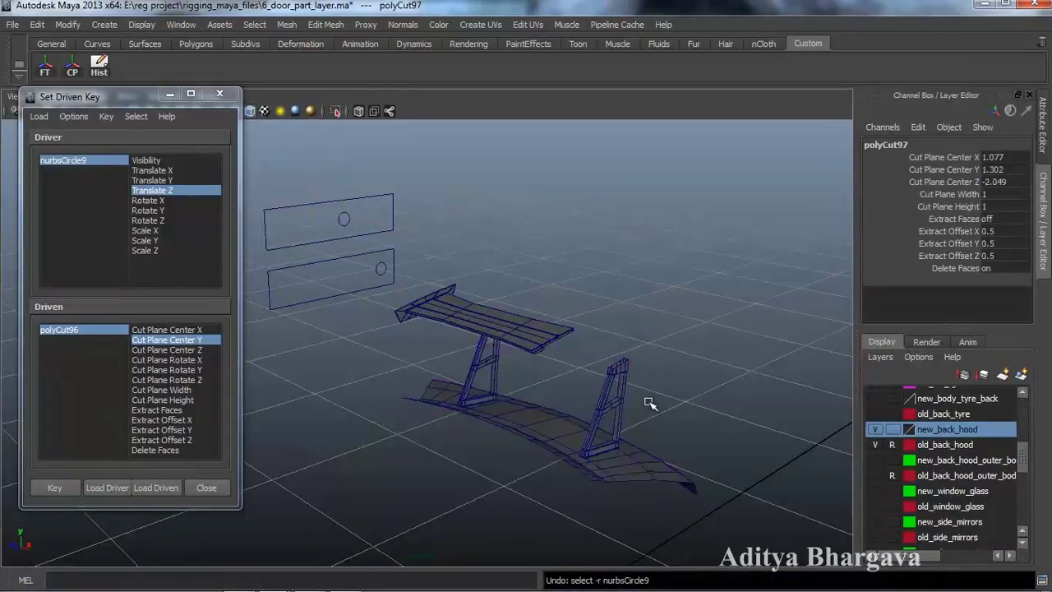
{"action": "key", "text": "ctrl+z"}
Step: Select the polyCut97 node of the sliced spoiler wing half polySurface339
{"action": "left_click", "coordinate": [348, 220]}
{"action": "mouse_move", "coordinate": [322, 223]}
{"action": "left_mouse_down"}
{"action": "mouse_move", "coordinate": [303, 236]}
{"action": "mouse_move", "coordinate": [316, 240]}
{"action": "left_mouse_up"}
{"action": "right_click_drag", "start_coordinate": [316, 240], "coordinate": [483, 346], "text": "alt"}
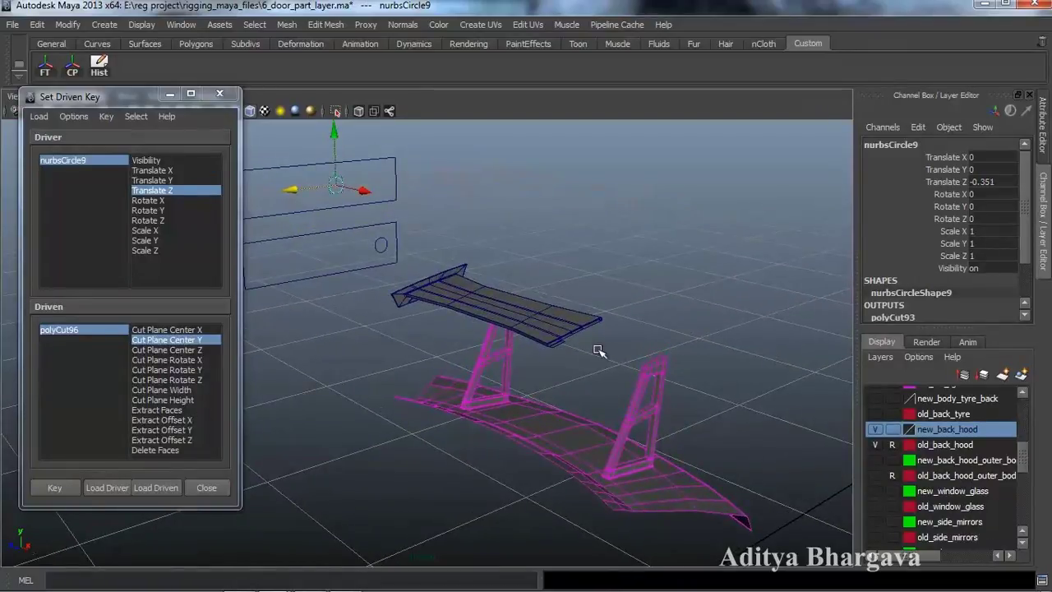
{"action": "left_click_drag", "start_coordinate": [617, 342], "coordinate": [580, 374]}
{"action": "left_click", "coordinate": [558, 346]}
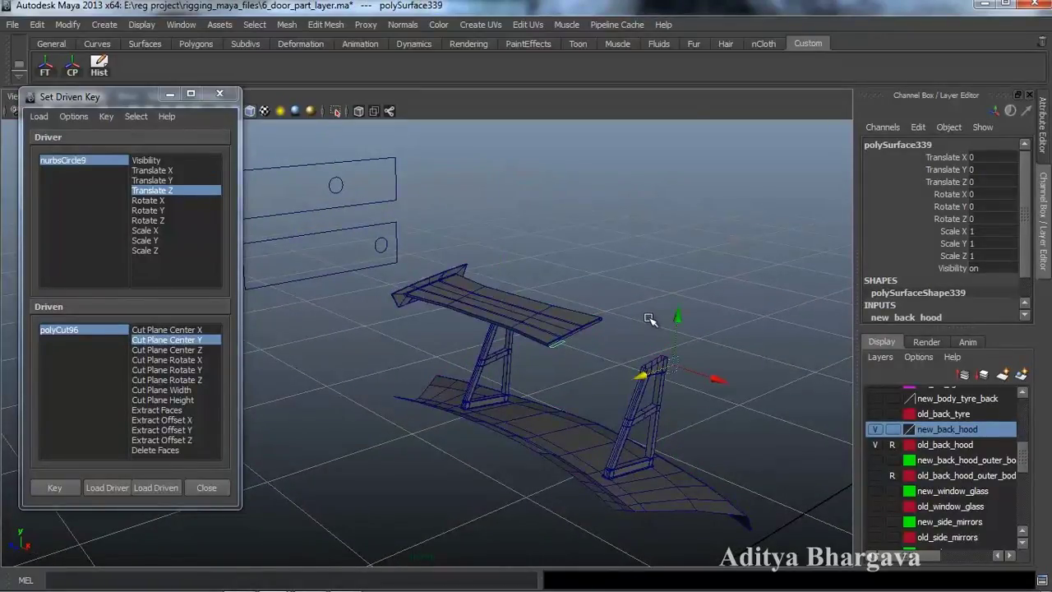
{"action": "key", "text": "ctrl+a"}
{"action": "left_click", "coordinate": [795, 559]}
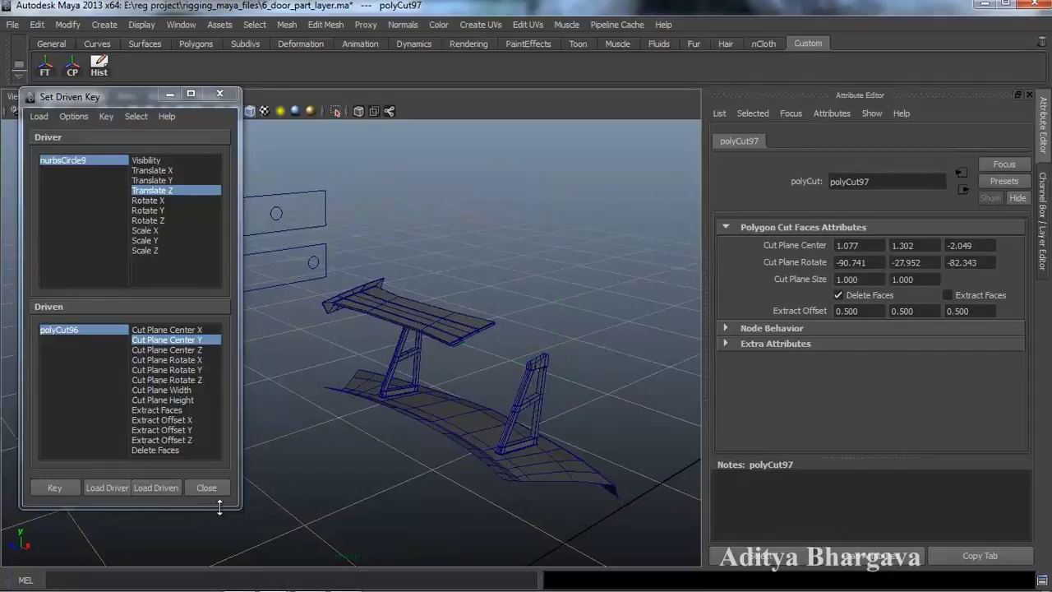
Step: Load polyCut97 as the driven node and key its Cut Plane Center X against nurbsCircle9's Translate Z
{"action": "left_click", "coordinate": [156, 488]}
{"action": "middle_click_drag", "start_coordinate": [430, 414], "coordinate": [428, 429], "text": "alt"}
{"action": "key", "text": "ctrl+a"}
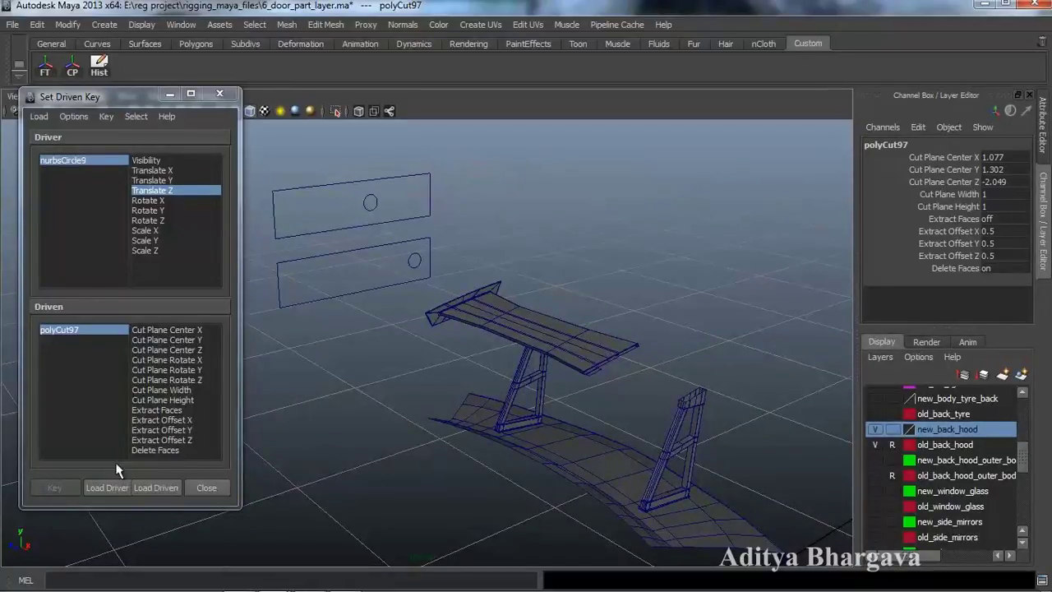
{"action": "left_click", "coordinate": [166, 330]}
{"action": "mouse_move", "coordinate": [403, 423]}
{"action": "middle_mouse_down", "text": "alt"}
{"action": "mouse_move", "coordinate": [407, 434]}
{"action": "mouse_move", "coordinate": [411, 426]}
{"action": "middle_mouse_up", "text": "alt"}
Step: Slide nurbsCircle9 to about -0.519 in Translate Z and key polyCut97's Cut Plane Center X at -3.023
{"action": "left_click", "coordinate": [373, 201]}
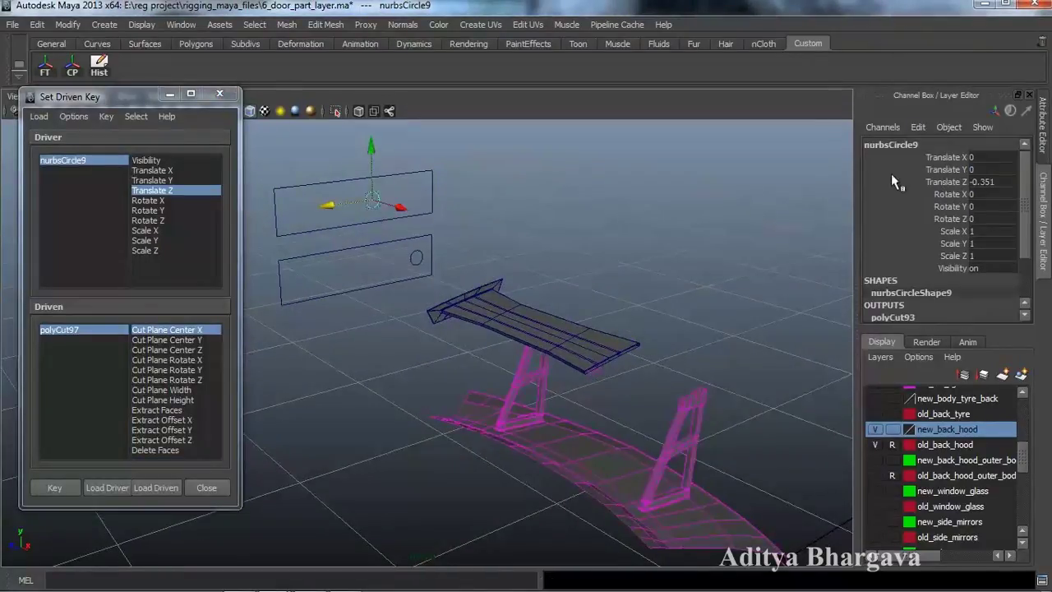
{"action": "left_click_drag", "start_coordinate": [338, 205], "coordinate": [382, 209]}
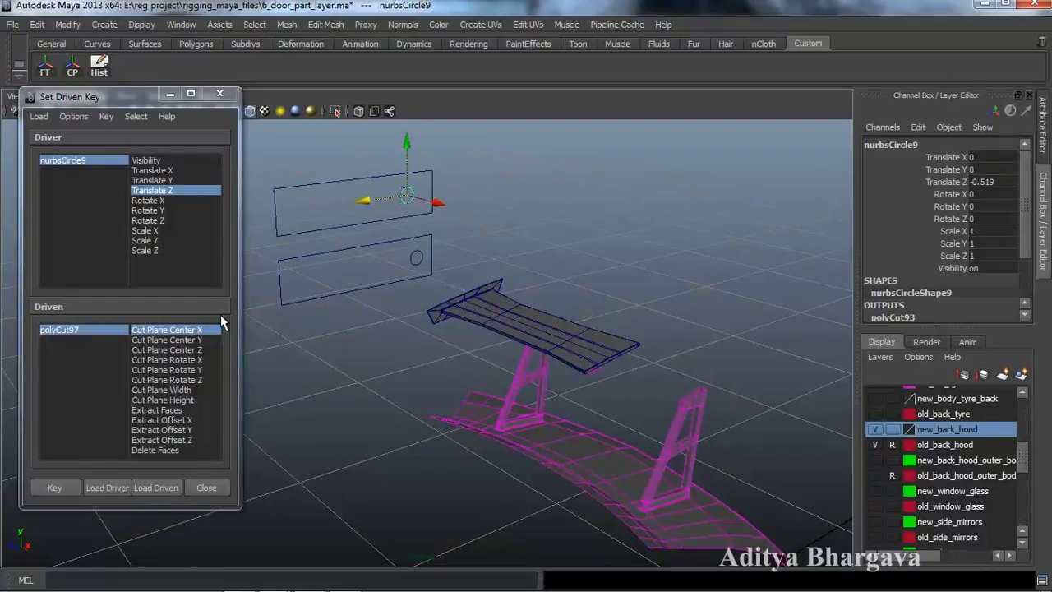
{"action": "left_click", "coordinate": [121, 335]}
{"action": "left_click", "coordinate": [117, 328]}
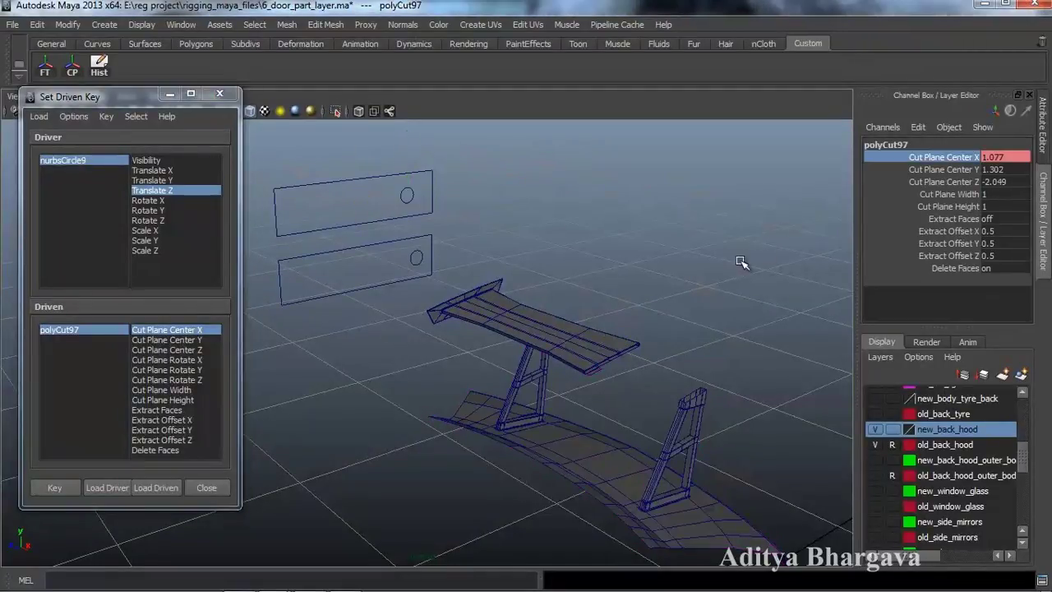
{"action": "middle_click_drag", "start_coordinate": [760, 261], "coordinate": [708, 272]}
{"action": "left_click_drag", "start_coordinate": [707, 274], "coordinate": [630, 295], "text": "alt"}
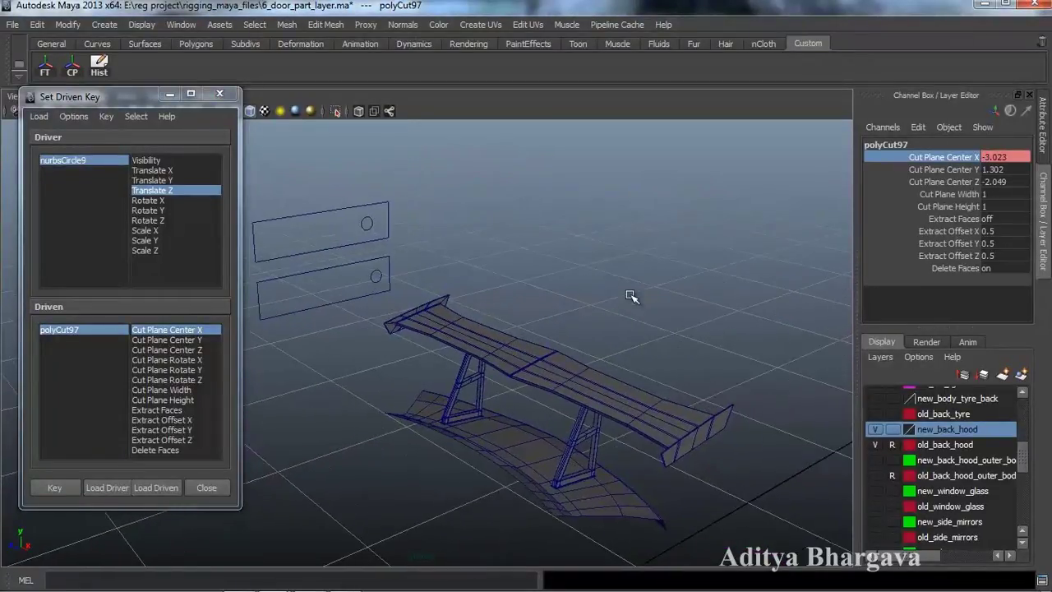
{"action": "left_click", "coordinate": [75, 485]}
{"action": "left_click_drag", "start_coordinate": [301, 470], "coordinate": [367, 456], "text": "alt"}
Step: Set nurbsCircle9's Translate Z back to -0.351
{"action": "left_click", "coordinate": [393, 215]}
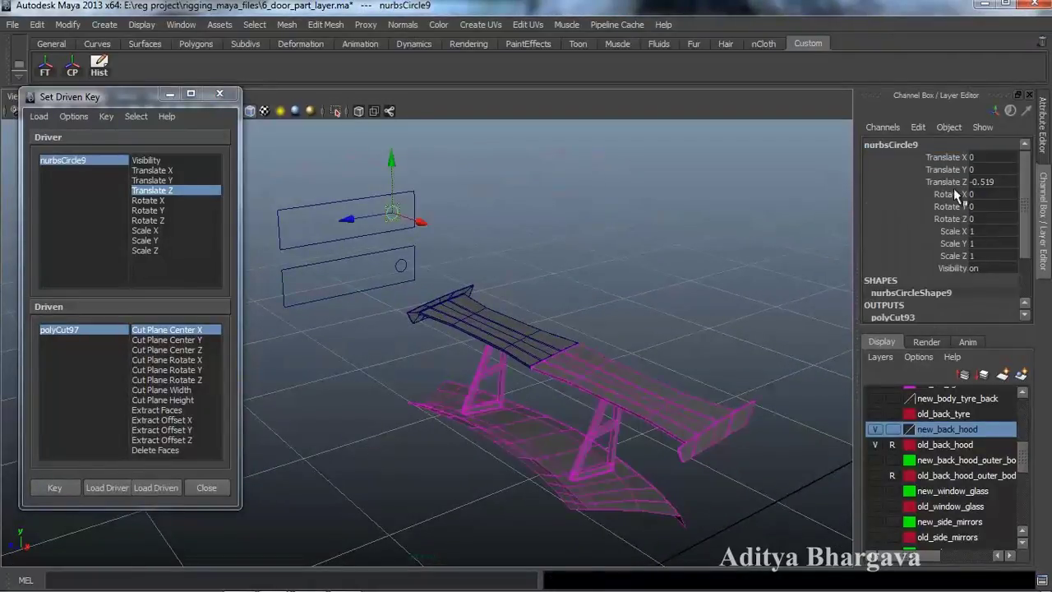
{"action": "double_click", "coordinate": [985, 182]}
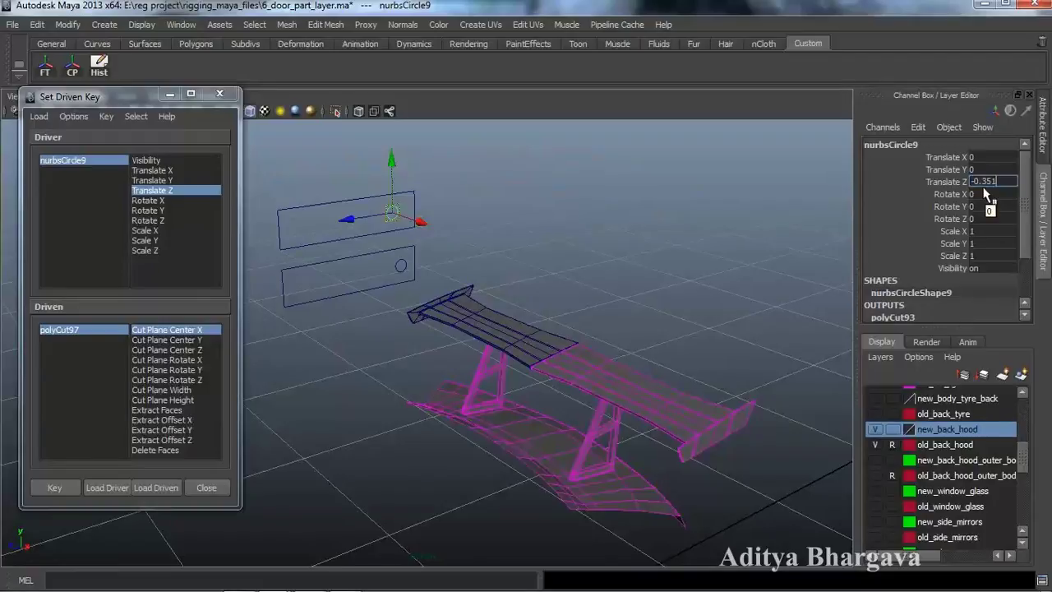
{"action": "type", "text": "-0.351"}
{"action": "key", "text": "Return"}
{"action": "left_click_drag", "start_coordinate": [624, 371], "coordinate": [563, 405], "text": "alt"}
Step: Select the other spoiler wing half, polySurface481, and slice it near the wing's centre with the Cut Faces Tool
{"action": "left_click", "coordinate": [530, 329]}
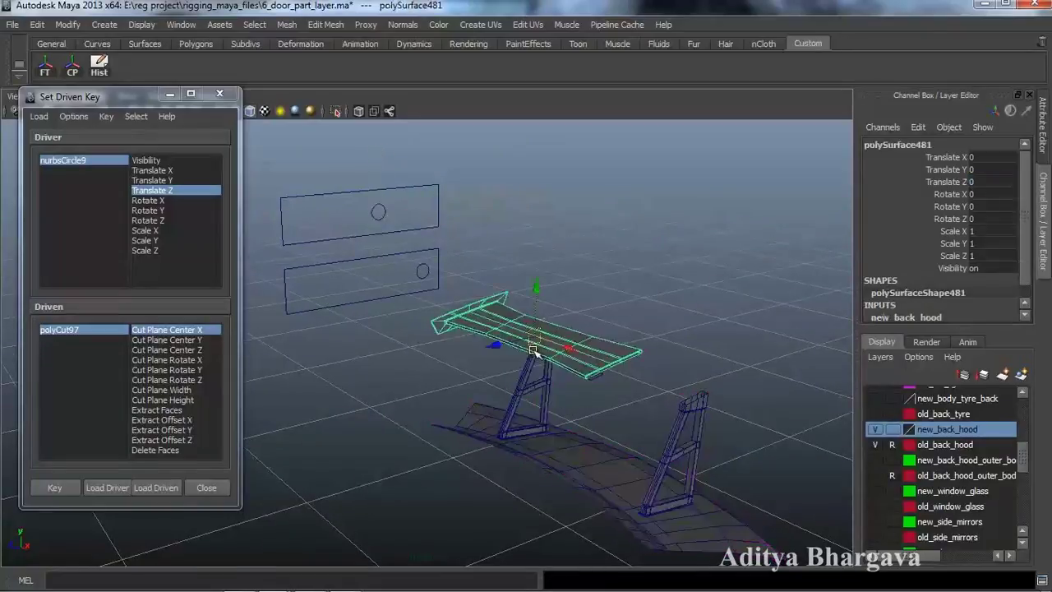
{"action": "left_click", "coordinate": [337, 28]}
{"action": "left_click", "coordinate": [353, 139]}
{"action": "left_click_drag", "start_coordinate": [396, 356], "coordinate": [468, 348], "text": "alt"}
{"action": "left_click_drag", "start_coordinate": [531, 322], "coordinate": [518, 362]}
Step: Enable Delete Faces on the polyCut98 node of polySurface481 and select that node
{"action": "key", "text": "ctrl+a"}
{"action": "left_click", "coordinate": [838, 295]}
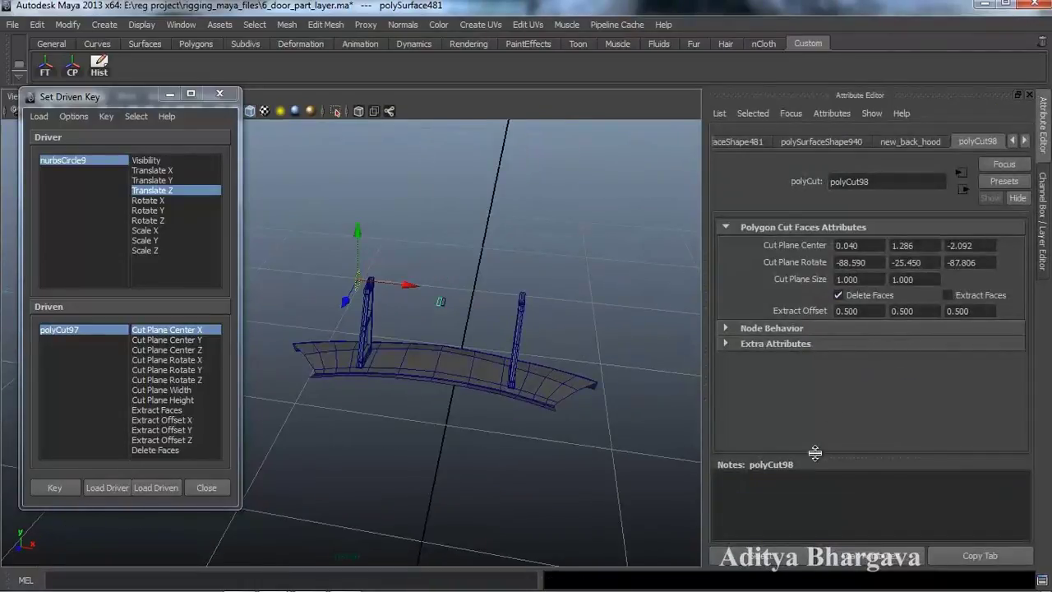
{"action": "left_click", "coordinate": [785, 559]}
{"action": "left_click_drag", "start_coordinate": [538, 436], "coordinate": [522, 403], "text": "alt"}
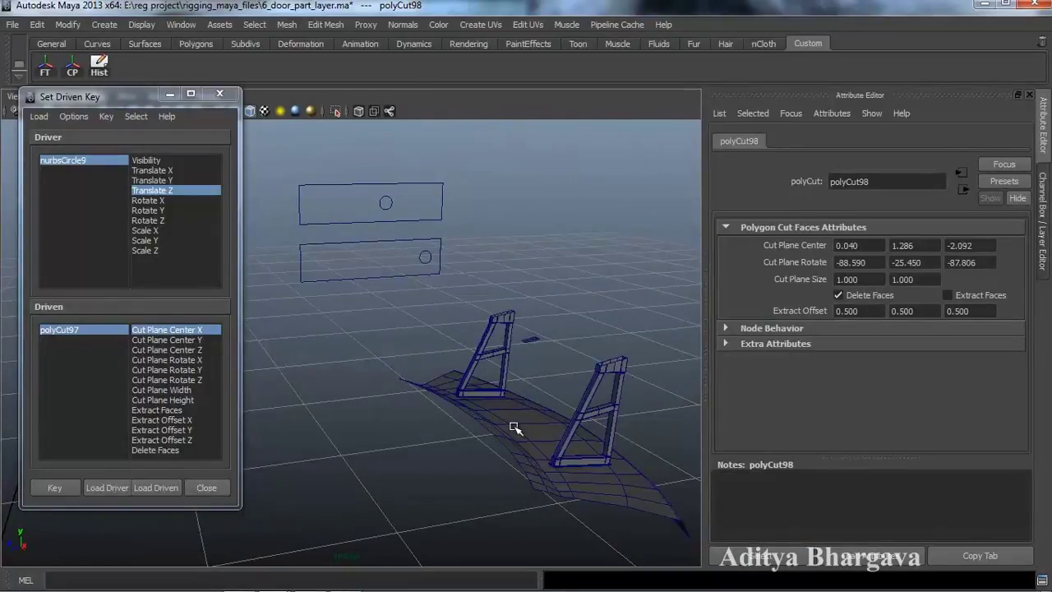
{"action": "key", "text": "ctrl+a"}
{"action": "left_click_drag", "start_coordinate": [583, 446], "coordinate": [519, 427], "text": "alt"}
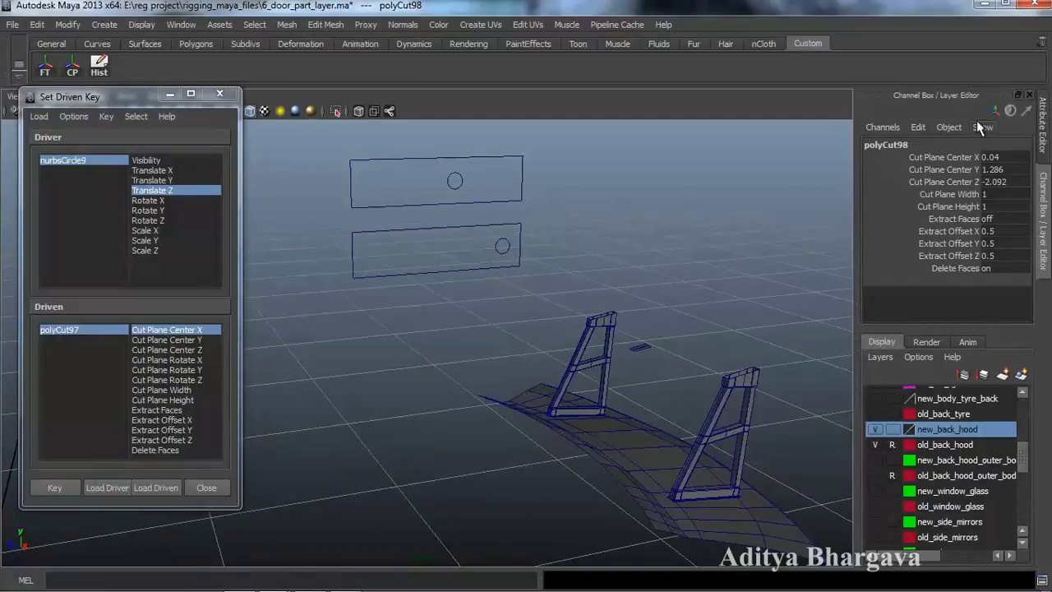
Step: Load polyCut98 as the driven object and key its Cut Plane Center X against nurbsCircle9's Translate Z
{"action": "left_click", "coordinate": [160, 486]}
{"action": "left_click_drag", "start_coordinate": [508, 425], "coordinate": [578, 388], "text": "alt"}
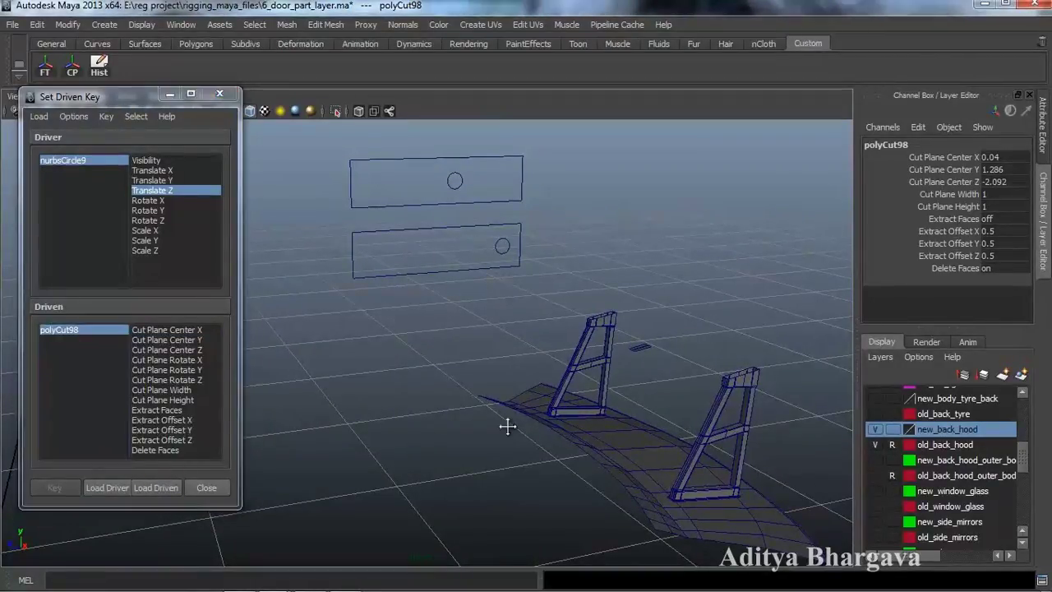
{"action": "left_click_drag", "start_coordinate": [640, 411], "coordinate": [483, 444], "text": "alt"}
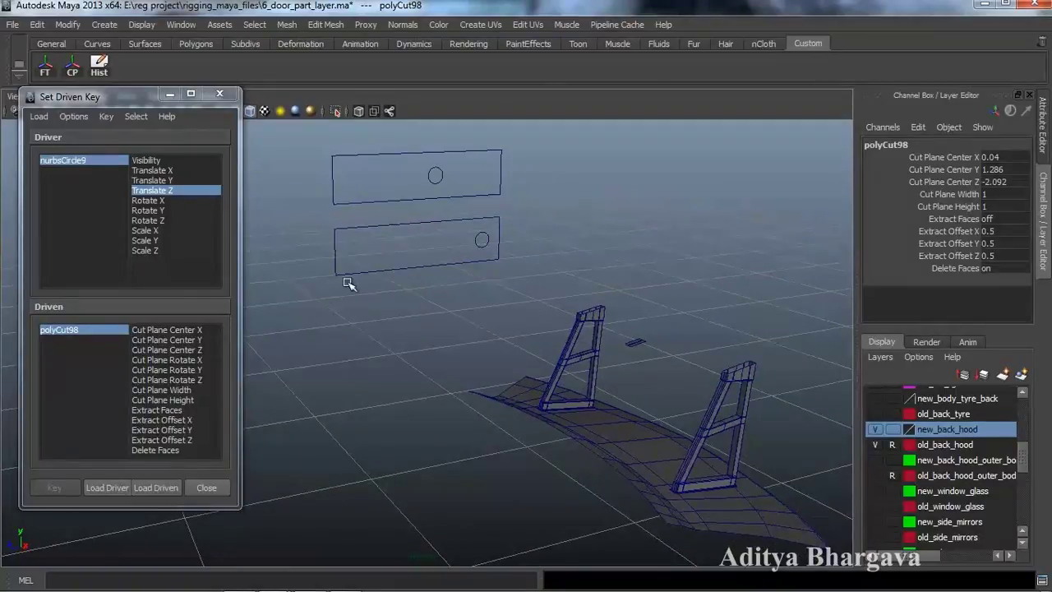
{"action": "left_click", "coordinate": [217, 330]}
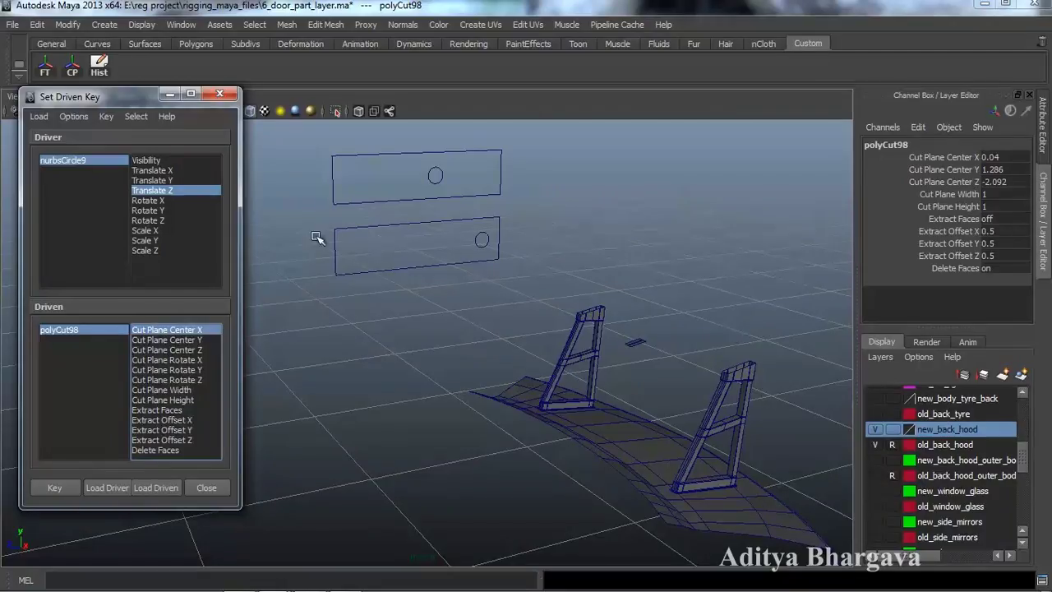
{"action": "left_click", "coordinate": [54, 487]}
Step: Slide nurbsCircle9 to about -0.417 in Translate Z and key polyCut98's Cut Plane Center X at -5.86
{"action": "mouse_move", "coordinate": [481, 403]}
{"action": "left_mouse_down", "text": "alt"}
{"action": "mouse_move", "coordinate": [535, 387]}
{"action": "mouse_move", "coordinate": [474, 415]}
{"action": "left_mouse_up", "text": "alt"}
{"action": "left_click", "coordinate": [420, 185]}
{"action": "left_click_drag", "start_coordinate": [416, 179], "coordinate": [378, 185]}
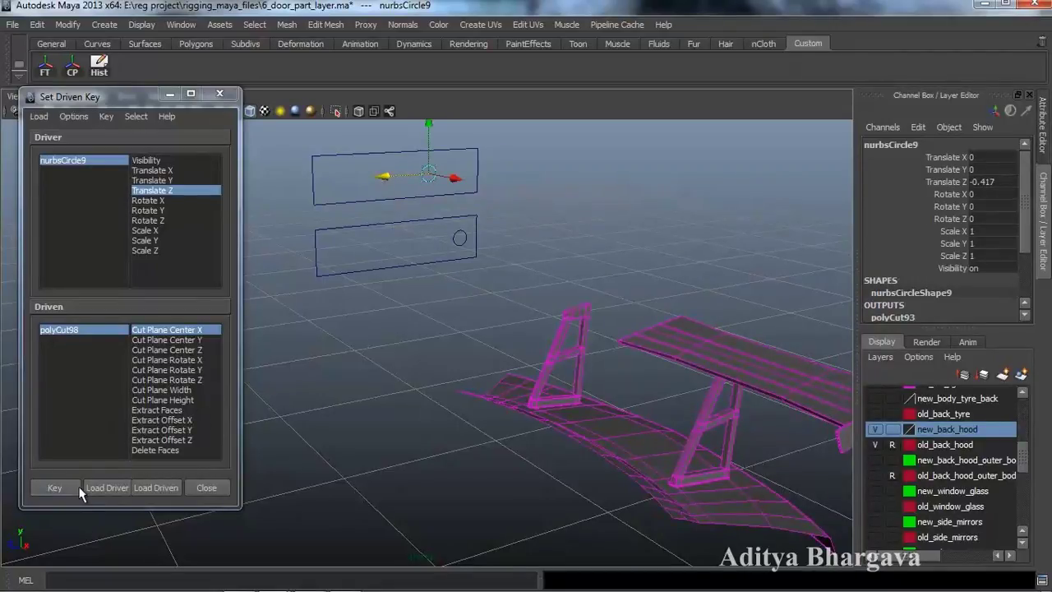
{"action": "left_click", "coordinate": [94, 331]}
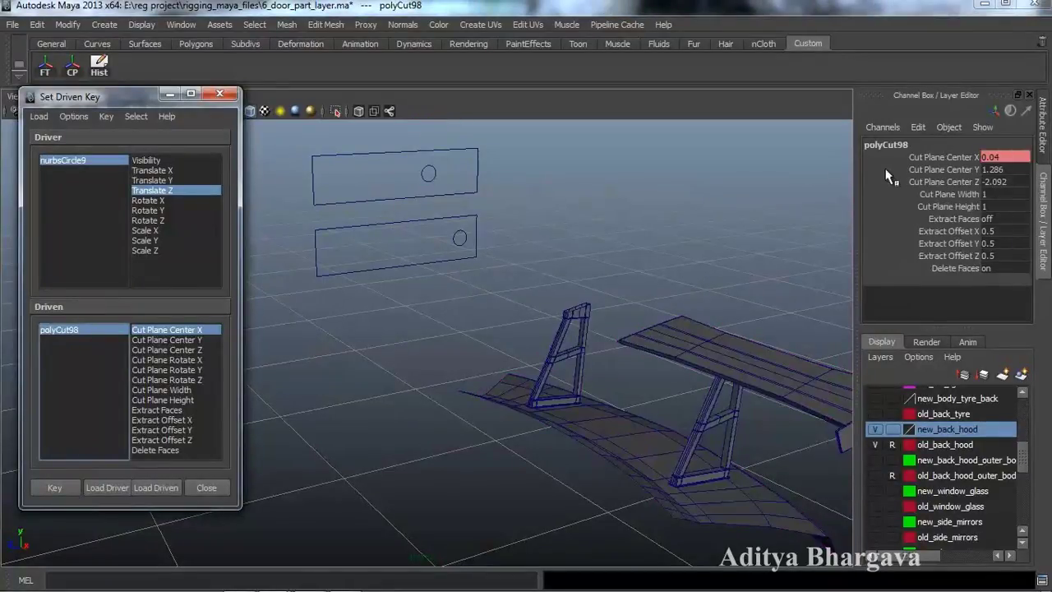
{"action": "left_click", "coordinate": [933, 157]}
{"action": "middle_click_drag", "start_coordinate": [698, 253], "coordinate": [559, 268]}
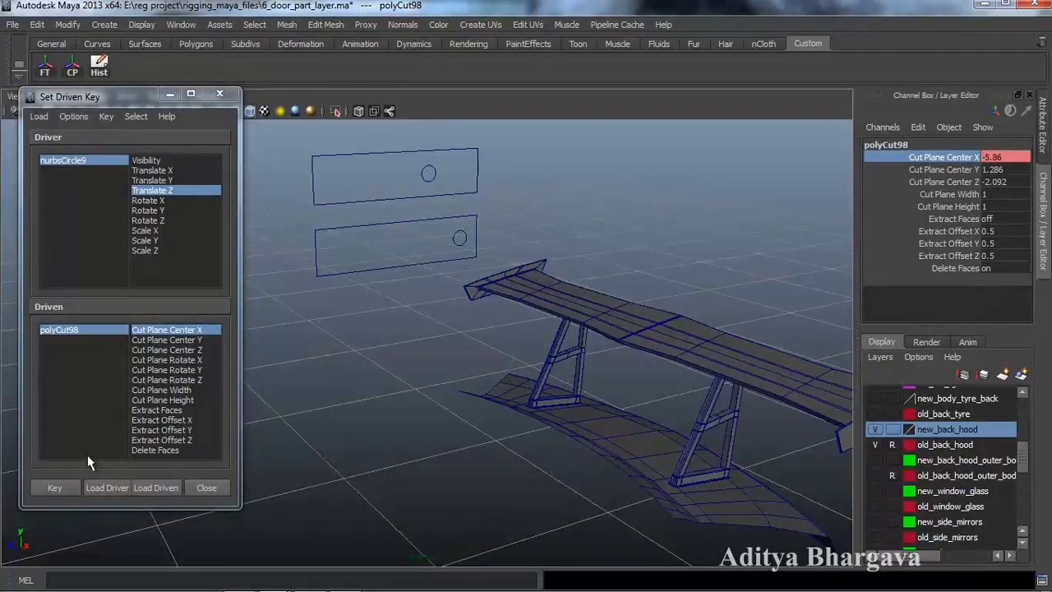
{"action": "left_click", "coordinate": [54, 487]}
Step: Test the hood and wing reveal by sliding nurbsCircle9 to about -0.57 in Translate Z, then deselect it
{"action": "left_click_drag", "start_coordinate": [329, 444], "coordinate": [517, 270], "text": "alt"}
{"action": "left_click", "coordinate": [510, 227]}
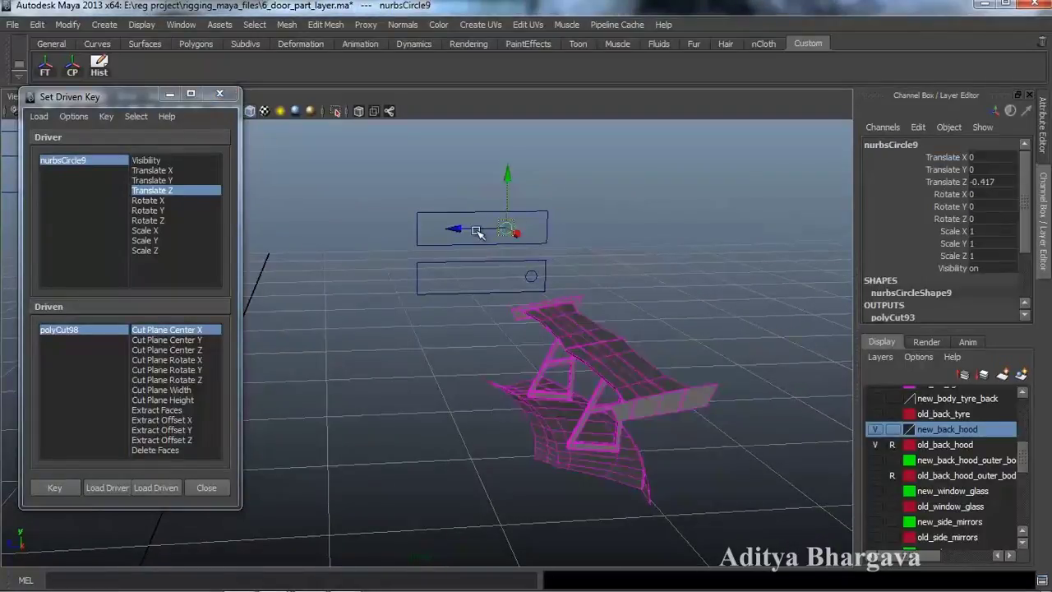
{"action": "left_click", "coordinate": [436, 235]}
{"action": "left_click", "coordinate": [503, 228]}
{"action": "left_click_drag", "start_coordinate": [464, 231], "coordinate": [485, 273]}
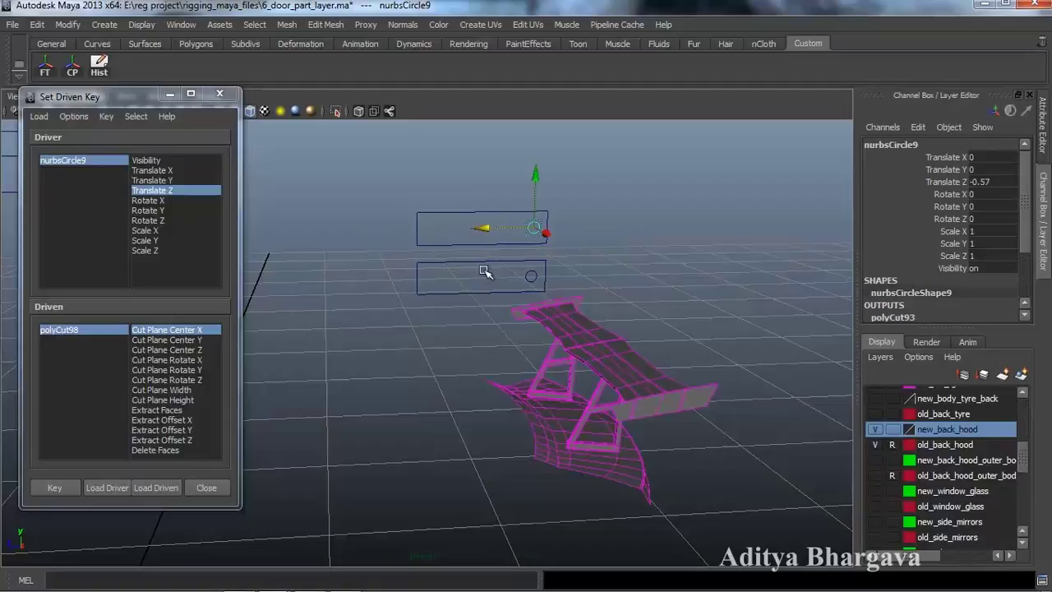
{"action": "left_click", "coordinate": [679, 303]}
{"action": "mouse_move", "coordinate": [574, 323]}
{"action": "left_mouse_down", "text": "alt"}
{"action": "mouse_move", "coordinate": [617, 331]}
{"action": "mouse_move", "coordinate": [547, 325]}
{"action": "mouse_move", "coordinate": [556, 329]}
{"action": "left_mouse_up", "text": "alt"}
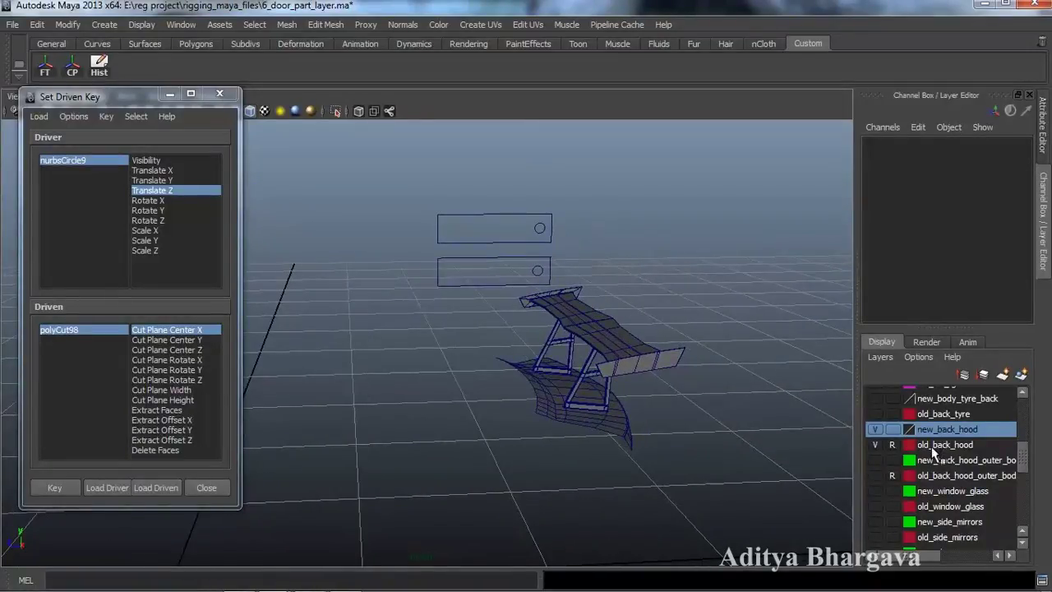
Step: Change the display colour of the new_back_hood layer to green
{"action": "left_click", "coordinate": [621, 428]}
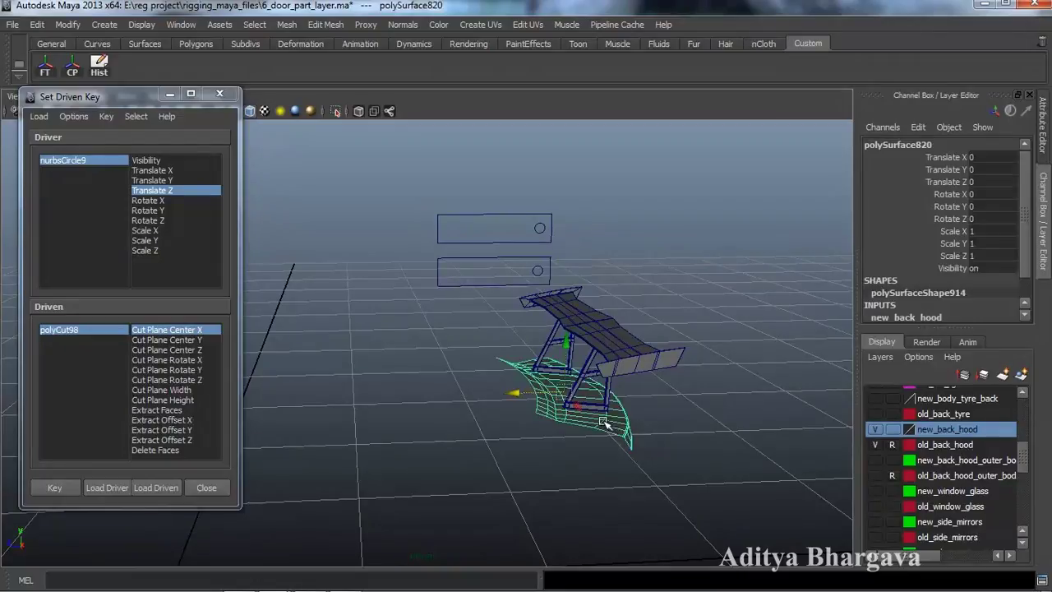
{"action": "left_click", "coordinate": [636, 352]}
{"action": "double_click", "coordinate": [940, 430]}
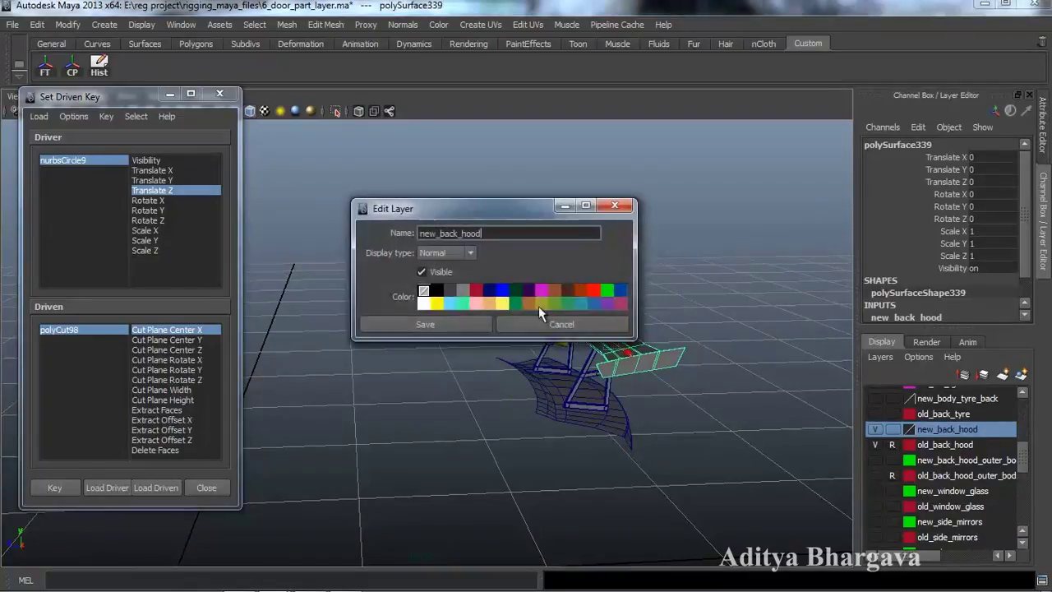
{"action": "left_click", "coordinate": [606, 291]}
{"action": "left_click", "coordinate": [426, 325]}
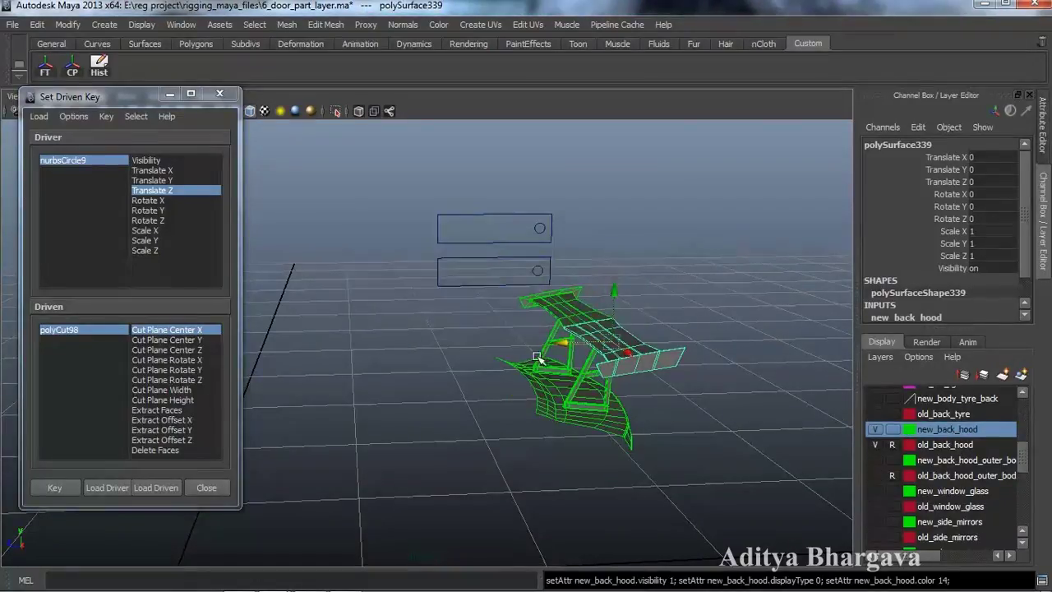
Step: Save the 6_door_part_layer.ma scene
{"action": "left_click_drag", "start_coordinate": [618, 371], "coordinate": [642, 346], "text": "alt"}
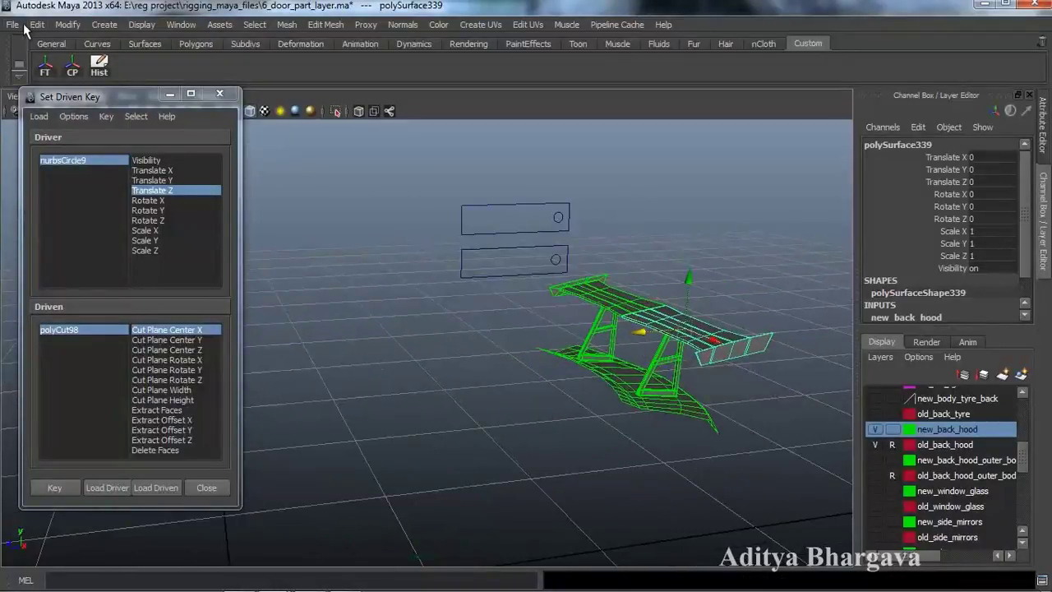
{"action": "left_click", "coordinate": [13, 25]}
{"action": "left_click", "coordinate": [45, 77]}
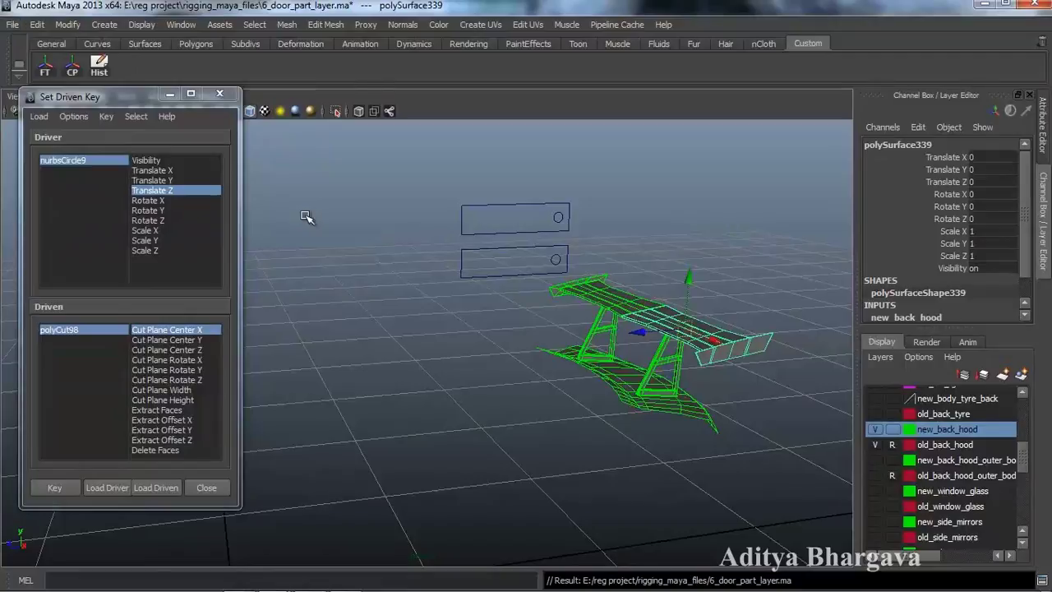
Step: Toggle the new_body_tyre_back and old_back_tyre layers to compare them, leaving only the old_back_tyre layer of the two visible
{"action": "left_click_drag", "start_coordinate": [448, 475], "coordinate": [544, 471], "text": "alt"}
{"action": "scroll", "coordinate": [995, 455], "scroll_direction": "up", "scroll_amount": 3}
{"action": "scroll", "coordinate": [993, 453], "scroll_direction": "up", "scroll_amount": 3}
{"action": "left_click", "coordinate": [960, 491]}
{"action": "left_click", "coordinate": [939, 505]}
{"action": "left_click", "coordinate": [933, 492]}
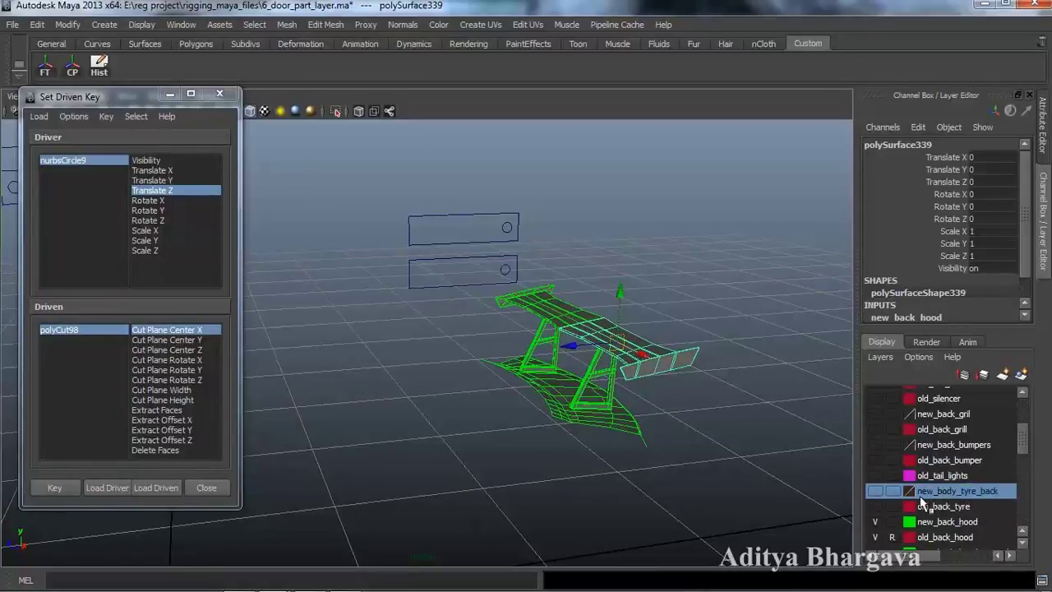
{"action": "left_click", "coordinate": [875, 506]}
{"action": "left_click", "coordinate": [875, 507]}
{"action": "left_click", "coordinate": [876, 508]}
{"action": "left_click", "coordinate": [876, 492]}
{"action": "left_click", "coordinate": [875, 492]}
{"action": "left_click", "coordinate": [875, 492]}
{"action": "left_click", "coordinate": [876, 492]}
{"action": "left_click", "coordinate": [876, 508]}
{"action": "left_click", "coordinate": [876, 508]}
{"action": "left_click", "coordinate": [876, 492]}
{"action": "left_click", "coordinate": [876, 492]}
{"action": "scroll", "coordinate": [681, 467], "scroll_direction": "down", "scroll_amount": 2}
{"action": "middle_click_drag", "start_coordinate": [681, 467], "coordinate": [693, 359], "text": "alt"}
{"action": "scroll", "coordinate": [693, 359], "scroll_direction": "up", "scroll_amount": 2}
{"action": "left_click_drag", "start_coordinate": [692, 359], "coordinate": [688, 338], "text": "alt"}
{"action": "scroll", "coordinate": [688, 337], "scroll_direction": "down", "scroll_amount": 2}
{"action": "middle_click_drag", "start_coordinate": [648, 355], "coordinate": [641, 377], "text": "alt"}
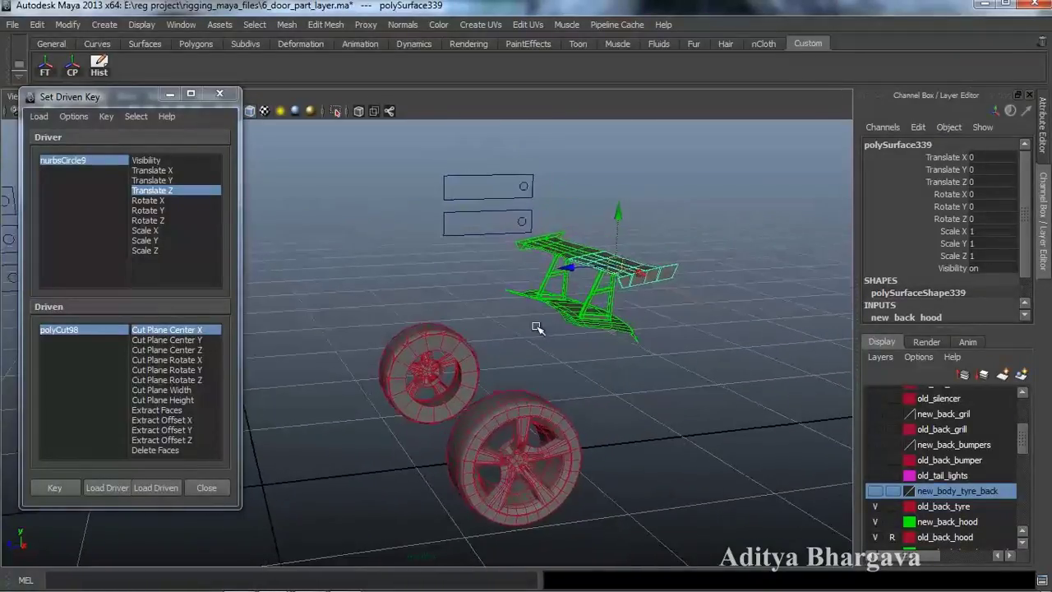
Step: Slide nurbsCircle9 back to the start of its slider at Translate Z 0
{"action": "left_click", "coordinate": [526, 188]}
{"action": "left_click_drag", "start_coordinate": [481, 189], "coordinate": [362, 206]}
{"action": "left_click_drag", "start_coordinate": [495, 330], "coordinate": [517, 310], "text": "alt"}
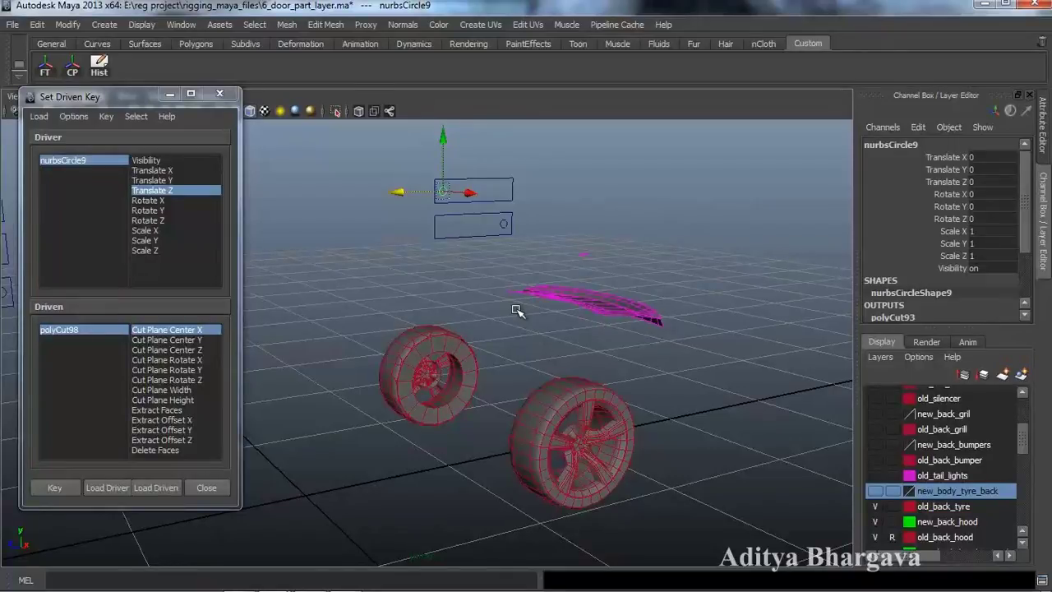
Step: Examine the two old rear tyres and the back hood from several angles and distances
{"action": "left_click_drag", "start_coordinate": [658, 377], "coordinate": [606, 434], "text": "alt"}
{"action": "right_click_drag", "start_coordinate": [605, 434], "coordinate": [613, 441], "text": "alt"}
{"action": "left_click_drag", "start_coordinate": [615, 430], "coordinate": [628, 436], "text": "alt"}
{"action": "middle_click_drag", "start_coordinate": [628, 437], "coordinate": [641, 444], "text": "alt"}
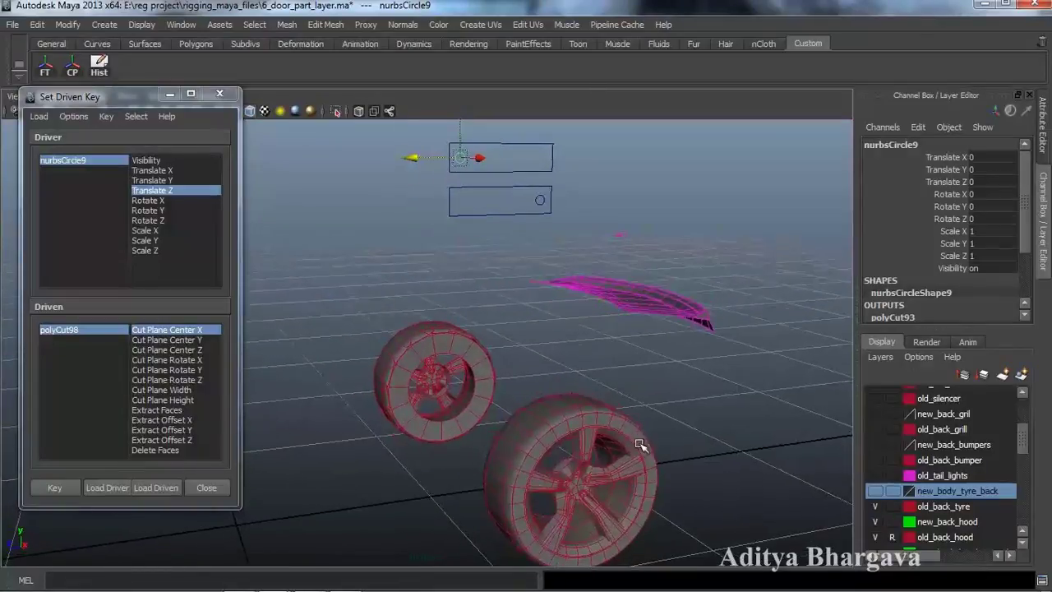
{"action": "scroll", "coordinate": [615, 436], "scroll_direction": "down", "scroll_amount": 3}
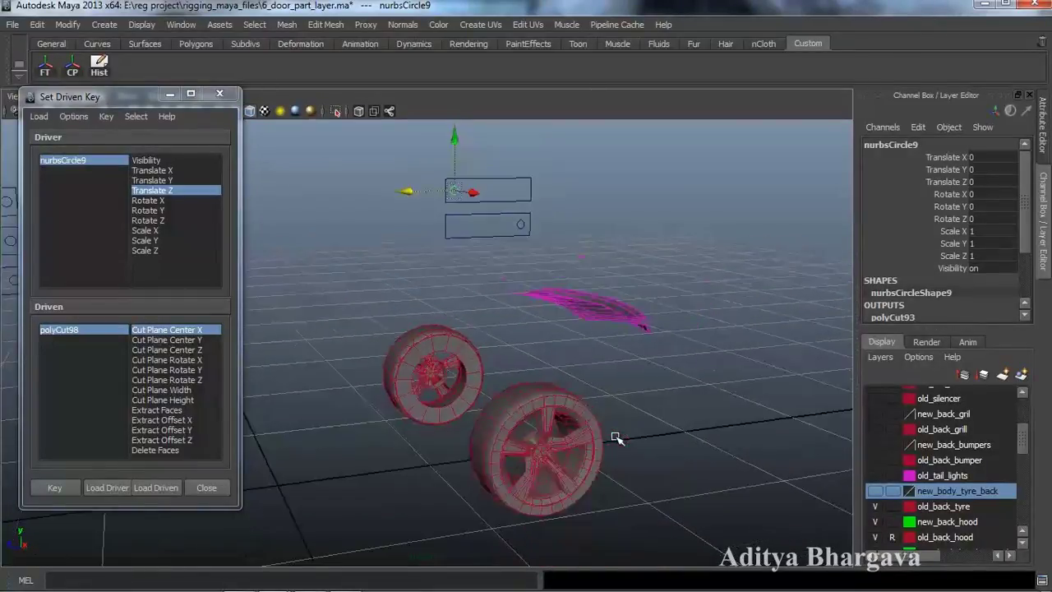
{"action": "scroll", "coordinate": [630, 423], "scroll_direction": "up", "scroll_amount": 2}
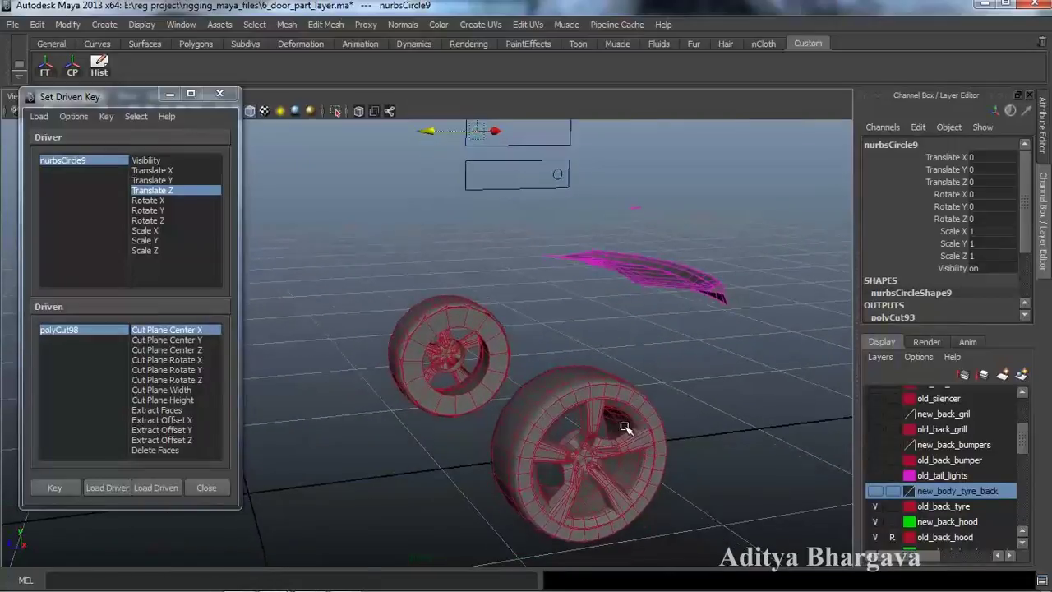
{"action": "scroll", "coordinate": [604, 387], "scroll_direction": "down", "scroll_amount": 2}
{"action": "scroll", "coordinate": [536, 434], "scroll_direction": "down", "scroll_amount": 3}
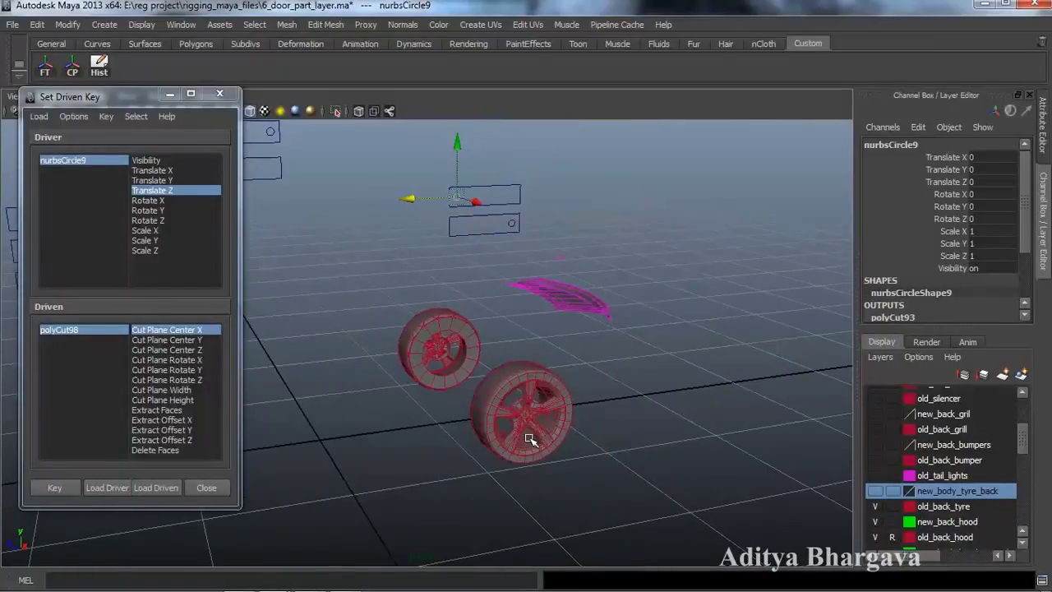
Step: Select the rear tyre CAMARO:TireRR1 and load it as the driven object
{"action": "left_click", "coordinate": [526, 400]}
{"action": "scroll", "coordinate": [509, 448], "scroll_direction": "up", "scroll_amount": 2}
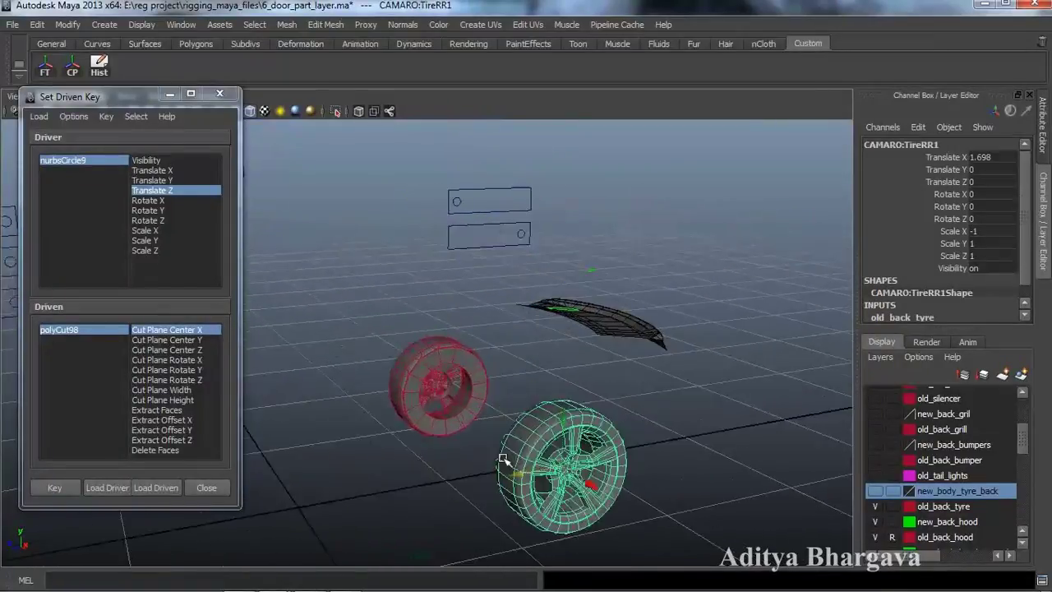
{"action": "middle_click_drag", "start_coordinate": [510, 448], "coordinate": [511, 437], "text": "alt"}
{"action": "left_click_drag", "start_coordinate": [518, 413], "coordinate": [519, 422], "text": "alt"}
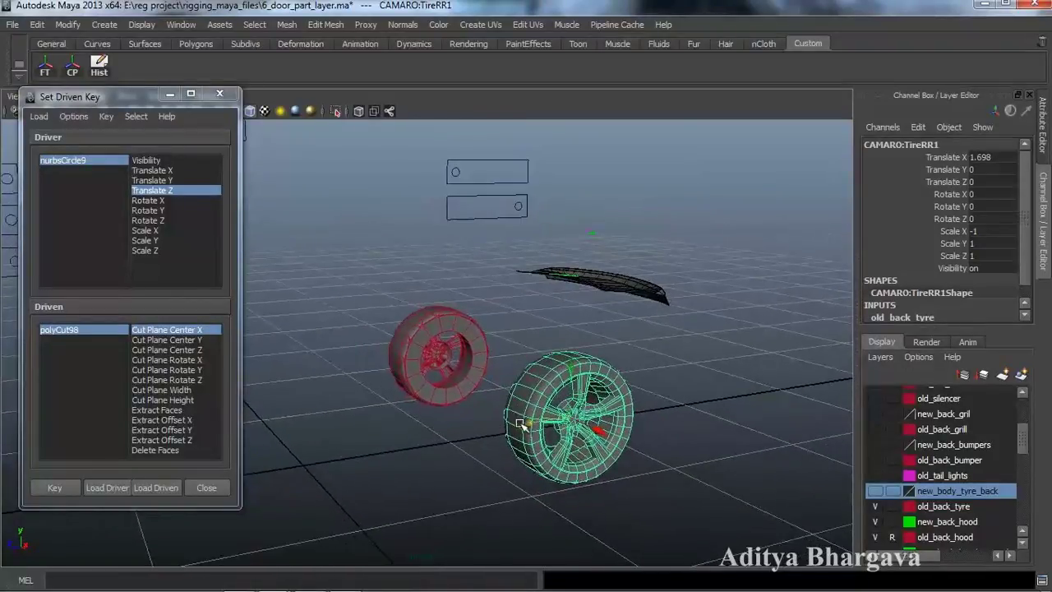
{"action": "left_click_drag", "start_coordinate": [584, 416], "coordinate": [585, 341], "text": "alt"}
{"action": "left_click_drag", "start_coordinate": [548, 433], "coordinate": [544, 433], "text": "alt"}
{"action": "left_click", "coordinate": [155, 487]}
{"action": "left_click_drag", "start_coordinate": [353, 453], "coordinate": [457, 465], "text": "alt"}
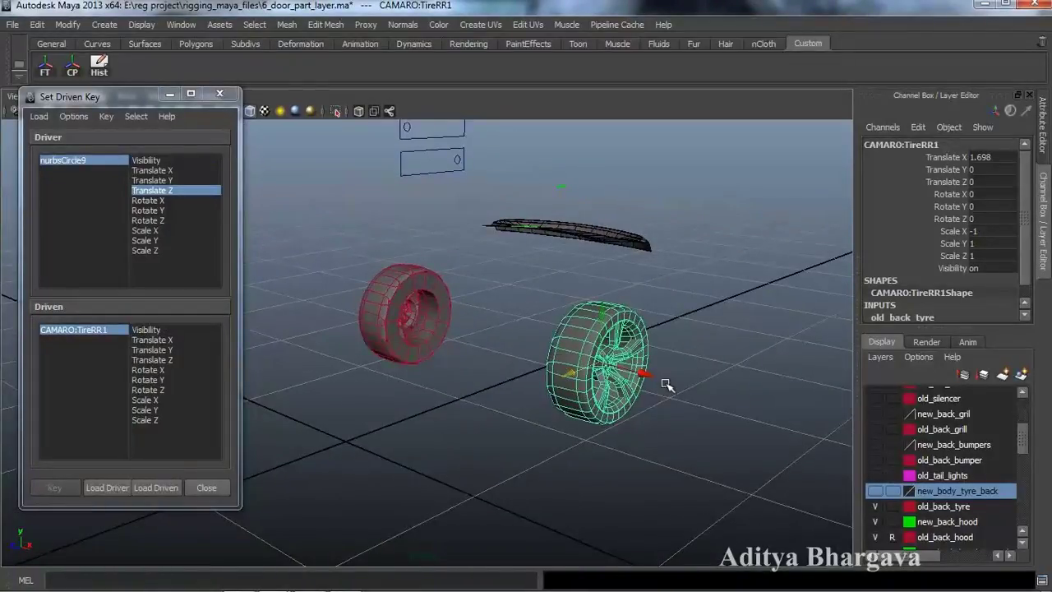
Step: Key CAMARO:TireRR1's Translate X and Scale X, Y and Z against nurbsCircle9's Translate Z at the slider's start
{"action": "left_click_drag", "start_coordinate": [526, 485], "coordinate": [538, 481], "text": "alt"}
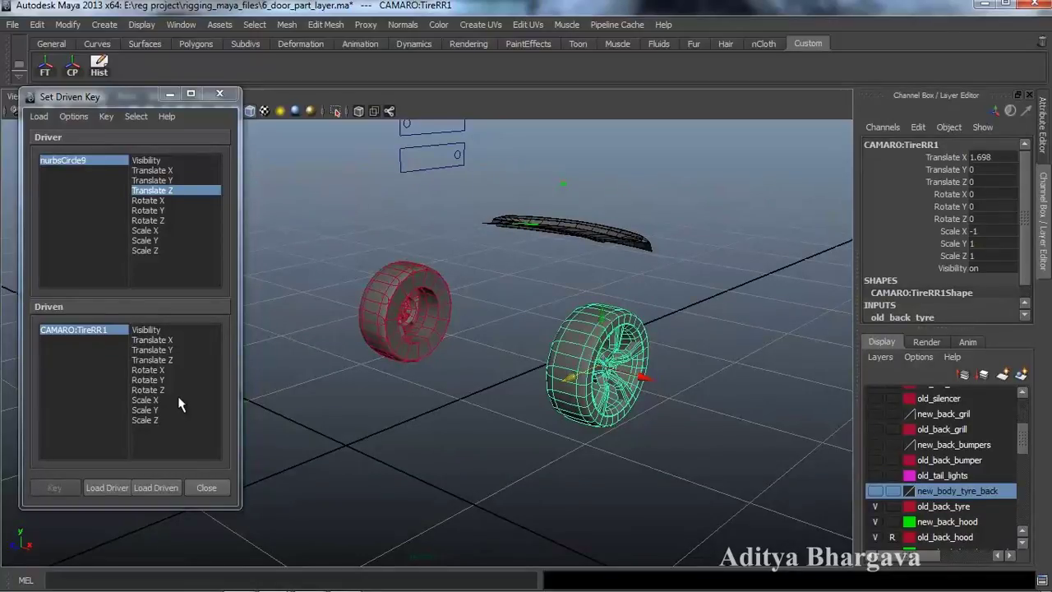
{"action": "left_click_drag", "start_coordinate": [172, 400], "coordinate": [175, 420]}
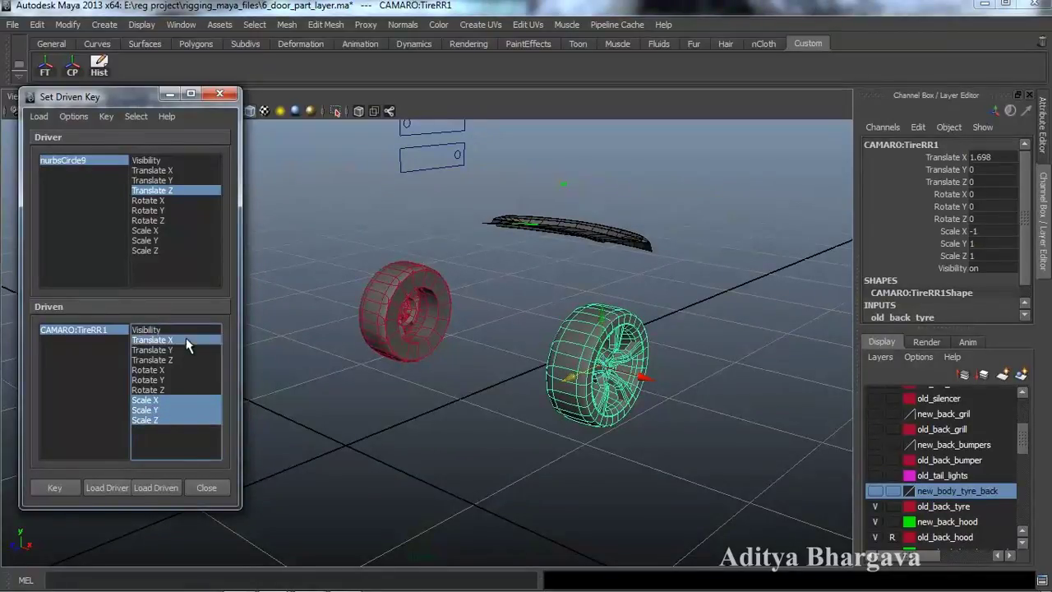
{"action": "left_click_drag", "start_coordinate": [395, 402], "coordinate": [423, 395], "text": "alt"}
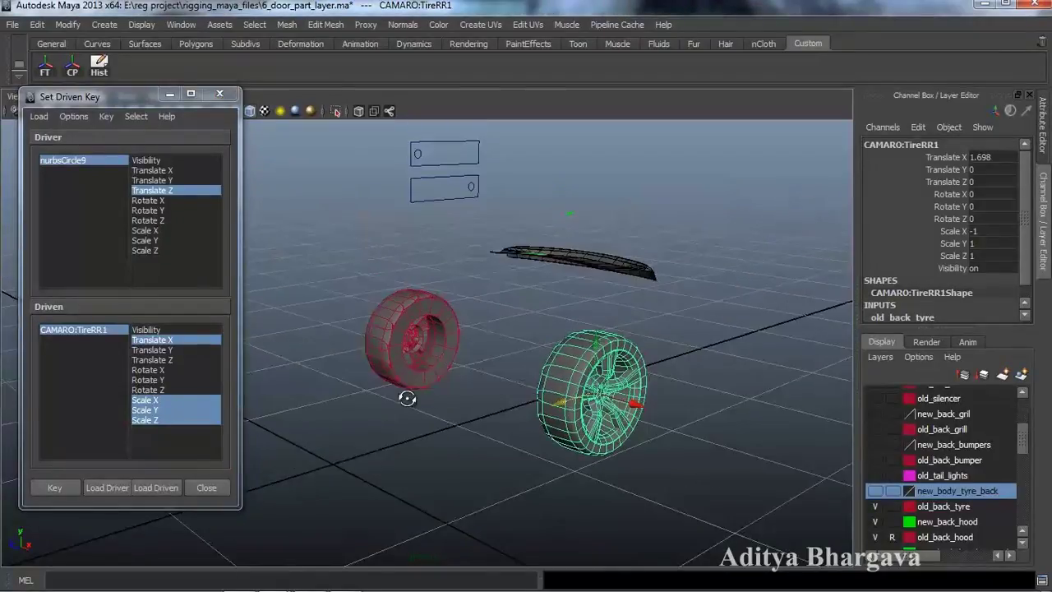
{"action": "left_click", "coordinate": [56, 487]}
{"action": "mouse_move", "coordinate": [633, 460]}
{"action": "left_mouse_down", "text": "alt"}
{"action": "mouse_move", "coordinate": [671, 493]}
{"action": "mouse_move", "coordinate": [626, 454]}
{"action": "left_mouse_up", "text": "alt"}
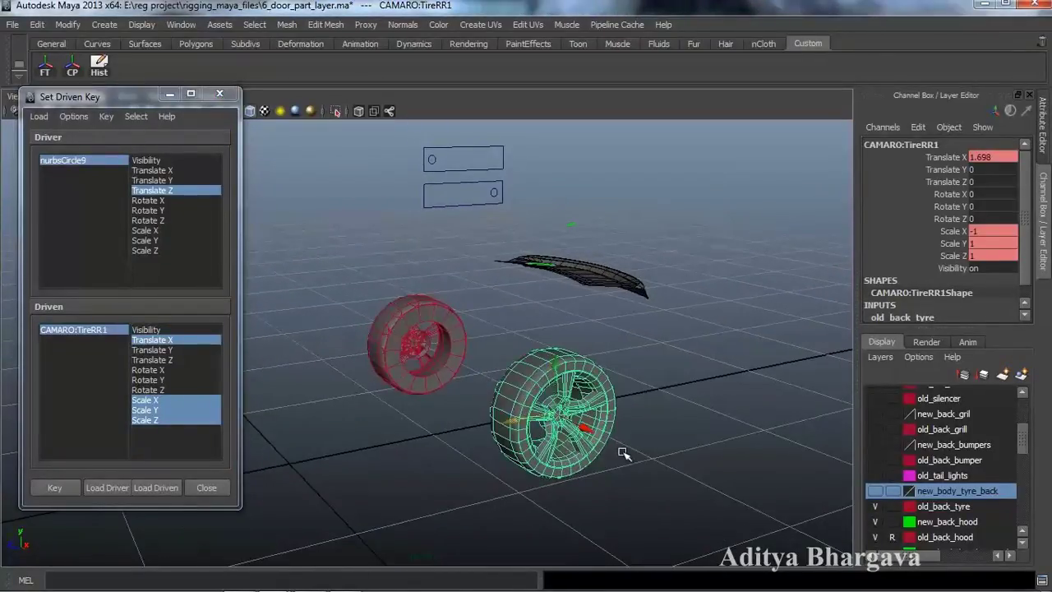
Step: Slide nurbsCircle9 slightly away from the slider's start and set CAMARO:TireRR1's Translate X to 1.5
{"action": "left_click_drag", "start_coordinate": [436, 161], "coordinate": [404, 152]}
{"action": "left_click_drag", "start_coordinate": [443, 322], "coordinate": [496, 354], "text": "alt"}
{"action": "left_click", "coordinate": [626, 427]}
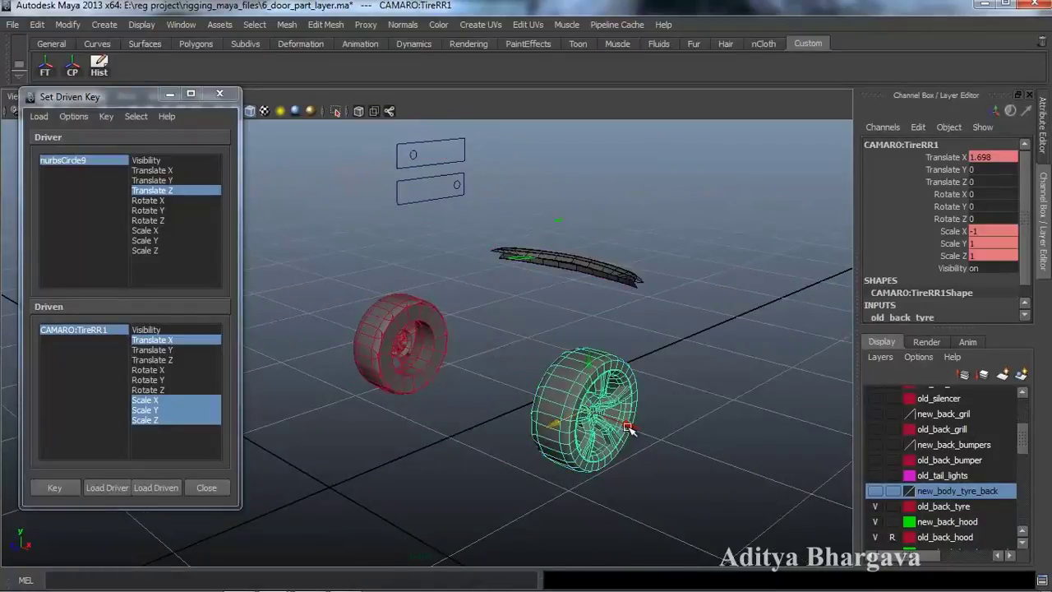
{"action": "left_click_drag", "start_coordinate": [631, 426], "coordinate": [602, 418]}
{"action": "double_click", "coordinate": [1016, 157]}
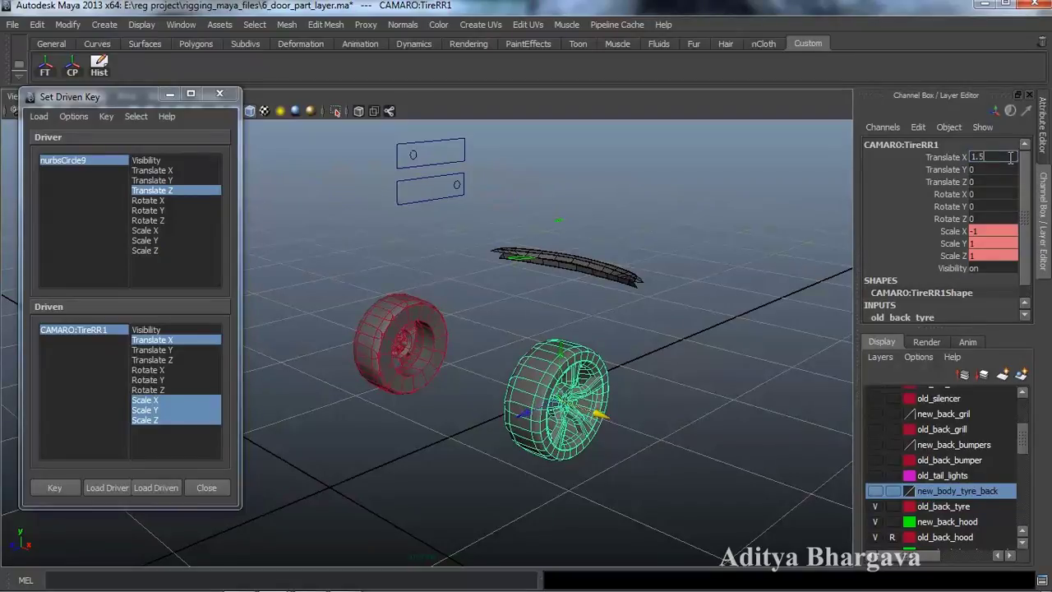
{"action": "key", "text": "Return"}
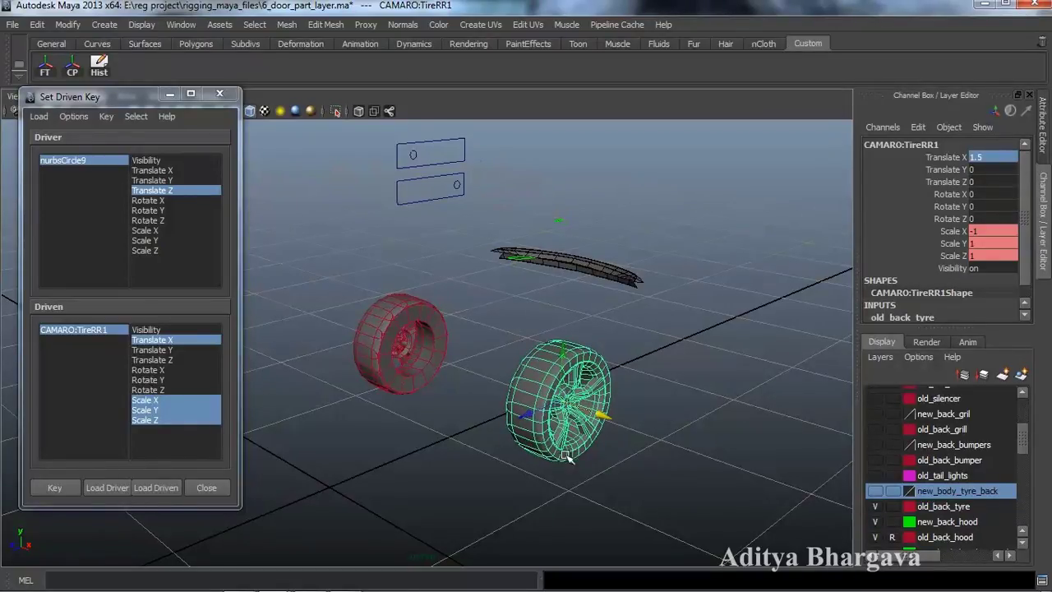
Step: Scale CAMARO:TireRR1 down to 0.9 in Scale Y and Z and -0.9 in Scale X
{"action": "left_click_drag", "start_coordinate": [567, 453], "coordinate": [549, 457], "text": "alt"}
{"action": "mouse_move", "coordinate": [552, 453]}
{"action": "middle_mouse_down"}
{"action": "mouse_move", "coordinate": [522, 451]}
{"action": "mouse_move", "coordinate": [545, 452]}
{"action": "middle_mouse_up"}
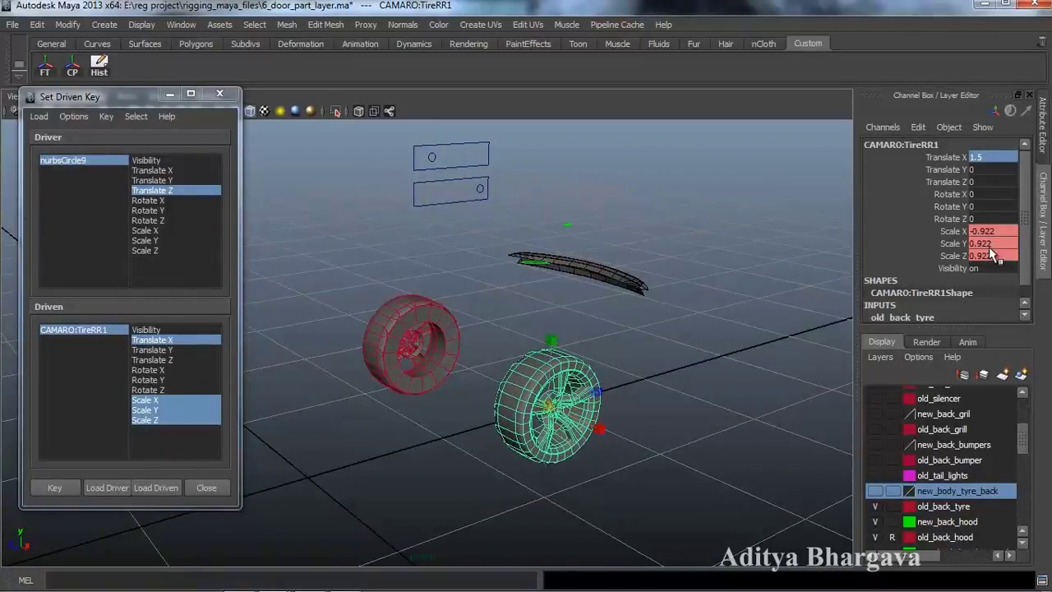
{"action": "left_click_drag", "start_coordinate": [990, 231], "coordinate": [999, 255]}
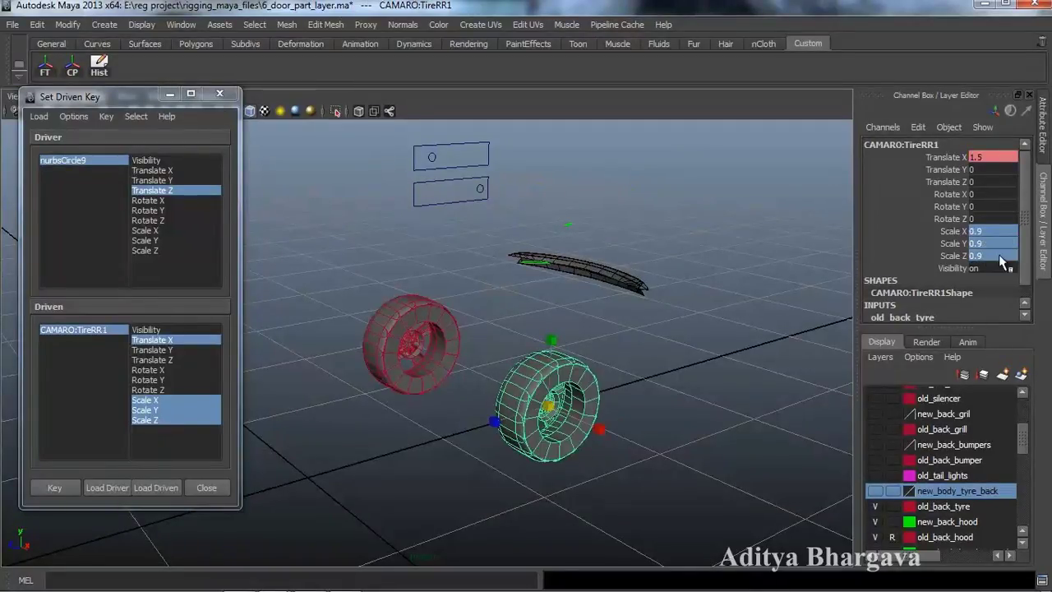
{"action": "left_click", "coordinate": [975, 233]}
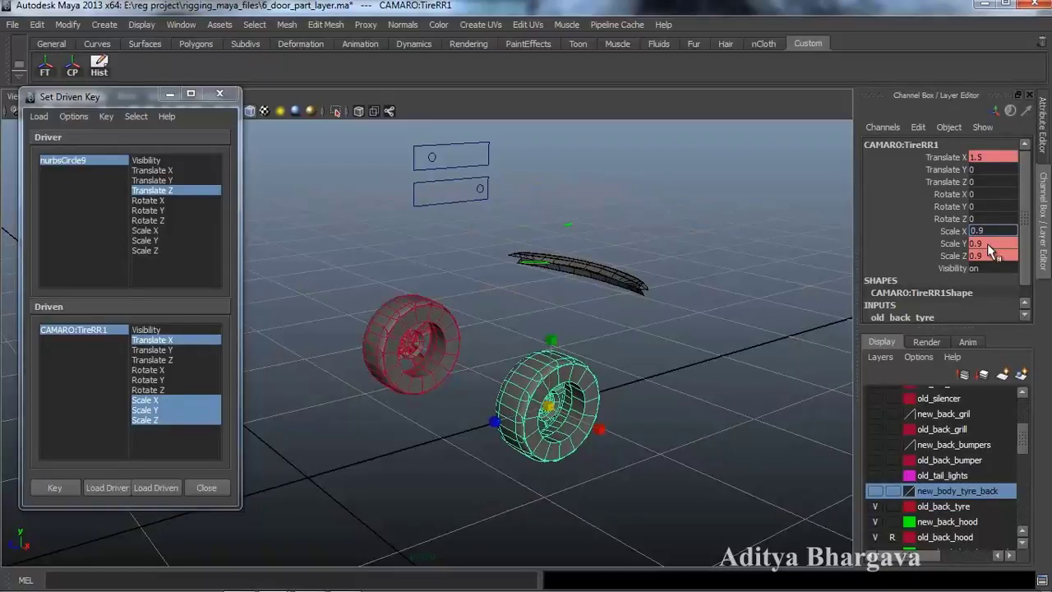
{"action": "type", "text": "-0.9"}
{"action": "key", "text": "Return"}
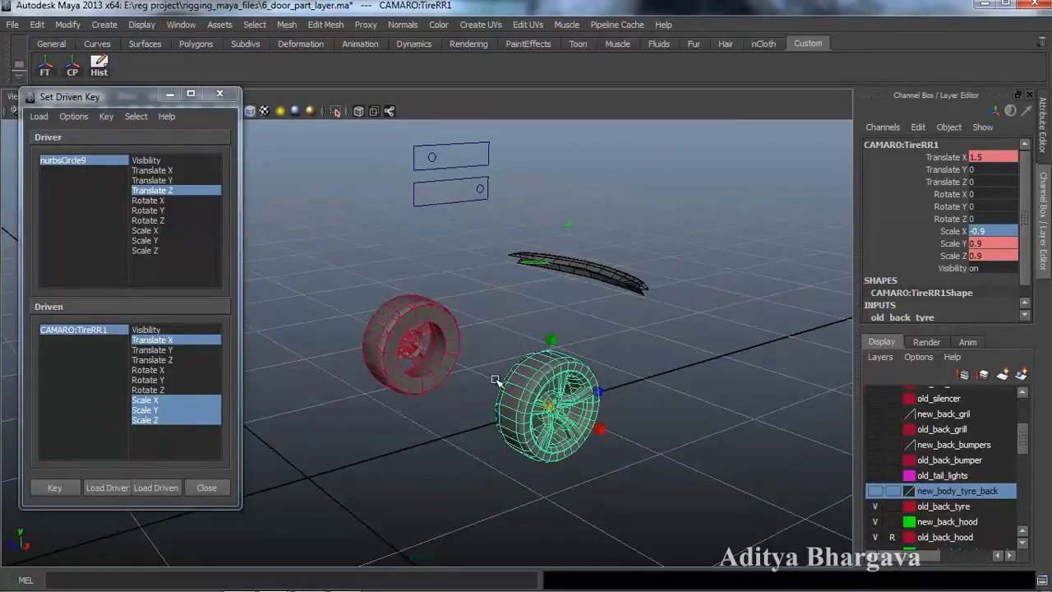
Step: Key CAMARO:TireRR1's moved and scaled values against nurbsCircle9, and return nurbsCircle9 to the slider's start
{"action": "left_click", "coordinate": [61, 490]}
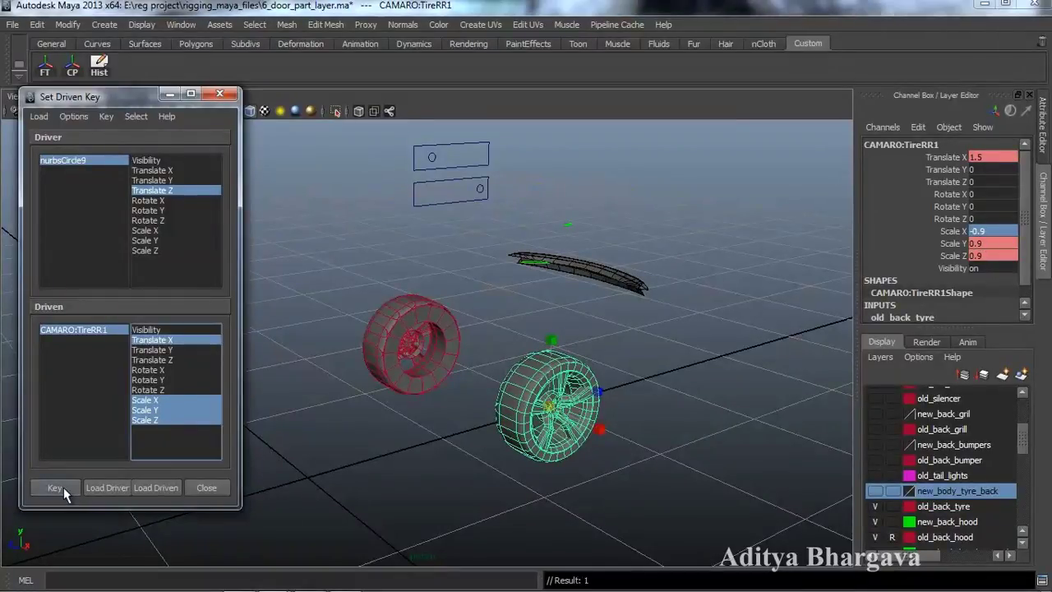
{"action": "left_click", "coordinate": [434, 161]}
{"action": "left_click_drag", "start_coordinate": [396, 160], "coordinate": [327, 180]}
Step: Load CAMARO:TireRR as the driven object and key its Translate X and Scale X, Y and Z at the slider's start
{"action": "left_click_drag", "start_coordinate": [492, 314], "coordinate": [704, 383], "text": "alt"}
{"action": "scroll", "coordinate": [474, 334], "scroll_direction": "up", "scroll_amount": 2}
{"action": "left_click_drag", "start_coordinate": [494, 392], "coordinate": [457, 387], "text": "alt"}
{"action": "left_click", "coordinate": [504, 374]}
{"action": "left_click", "coordinate": [149, 488]}
{"action": "left_click", "coordinate": [157, 341]}
{"action": "left_click_drag", "start_coordinate": [169, 400], "coordinate": [169, 421], "text": "ctrl"}
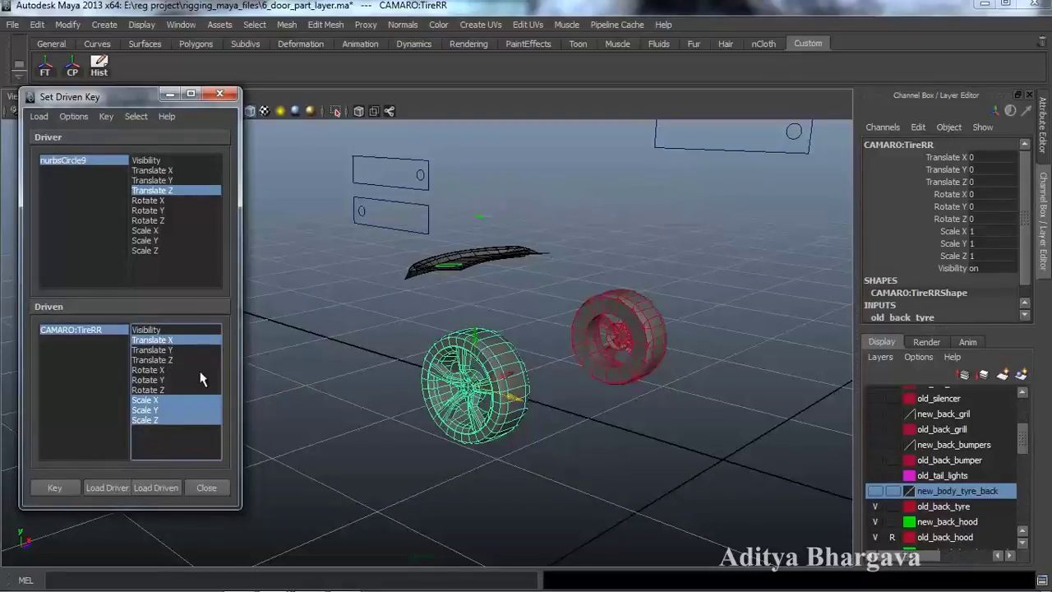
{"action": "left_click", "coordinate": [51, 488]}
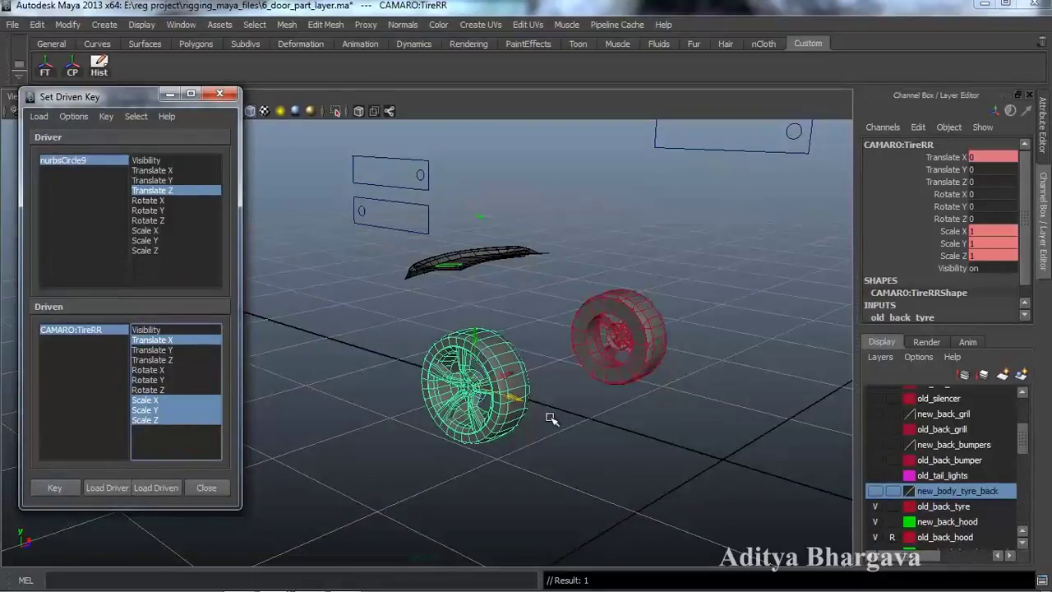
Step: Slide nurbsCircle9 to a Translate Z of about -0.097 and reselect the driven tyre CAMARO:TireRR
{"action": "left_click", "coordinate": [423, 177]}
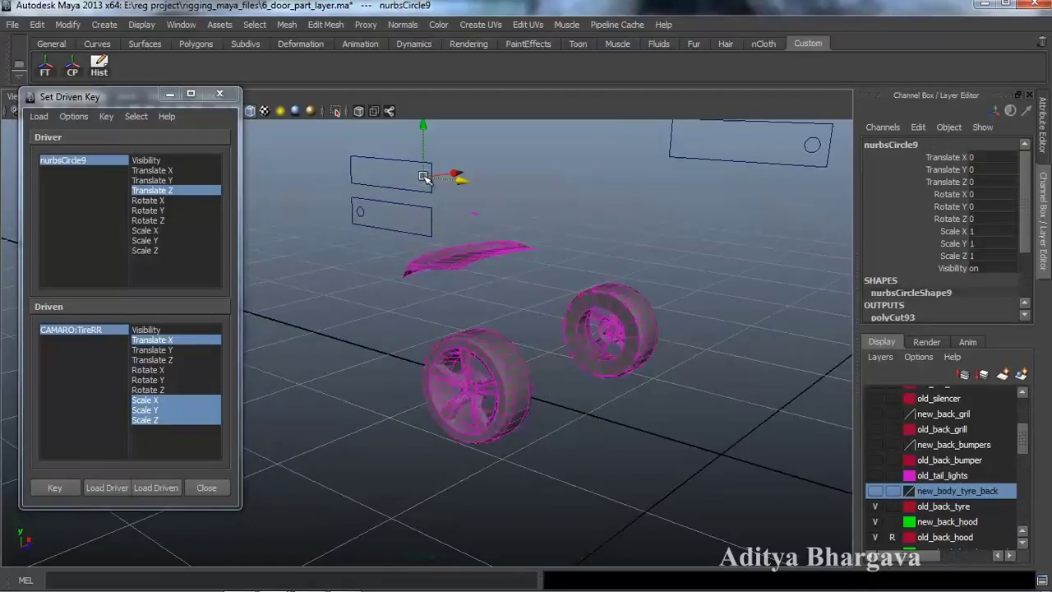
{"action": "mouse_move", "coordinate": [458, 183]}
{"action": "left_mouse_down"}
{"action": "mouse_move", "coordinate": [436, 181]}
{"action": "mouse_move", "coordinate": [446, 181]}
{"action": "left_mouse_up"}
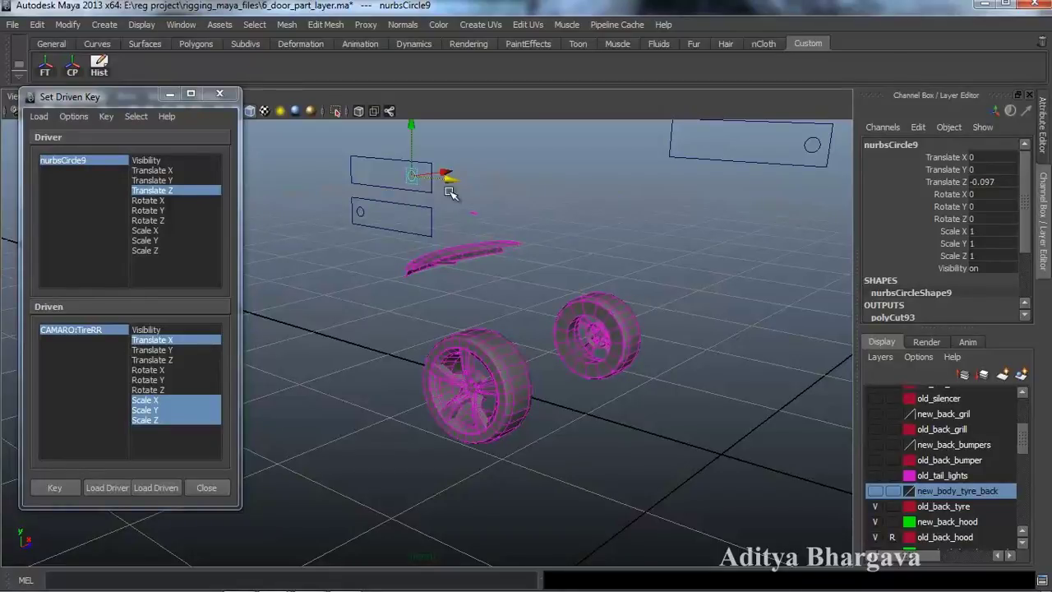
{"action": "left_click_drag", "start_coordinate": [509, 368], "coordinate": [518, 415], "text": "alt"}
{"action": "left_click", "coordinate": [512, 362]}
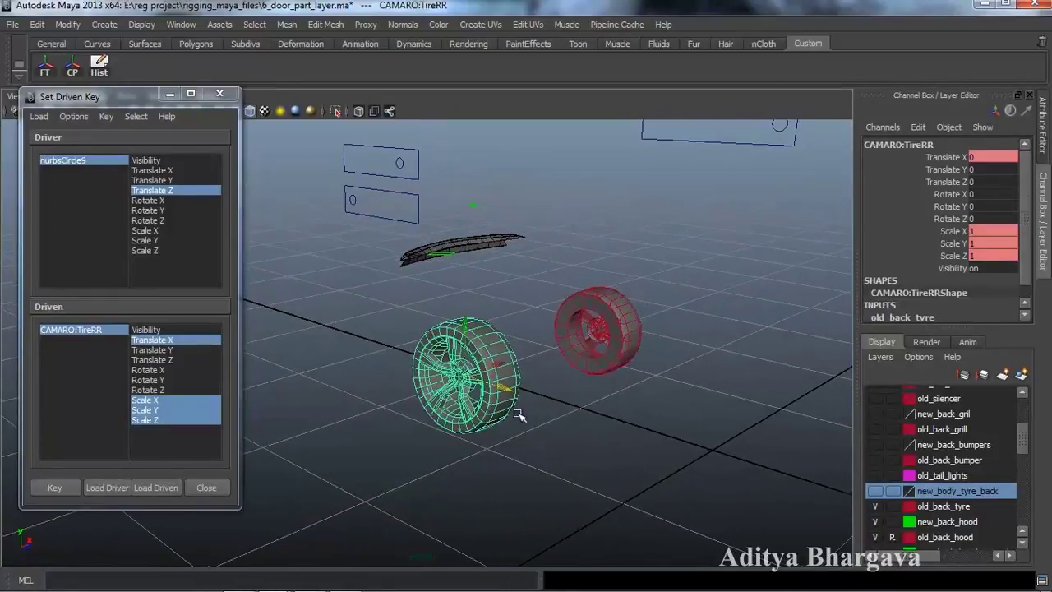
{"action": "left_click", "coordinate": [110, 328]}
Step: Try a Translate X of -1.5 on CAMARO:TireRR, reset it to 0, and undo both changes
{"action": "left_click", "coordinate": [998, 157]}
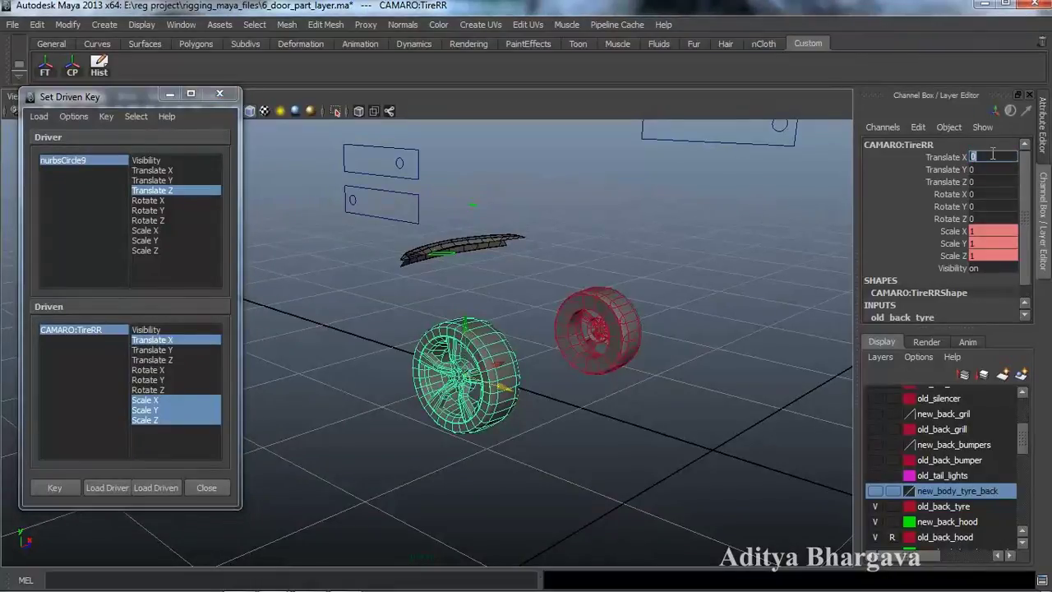
{"action": "type", "text": "-1.5"}
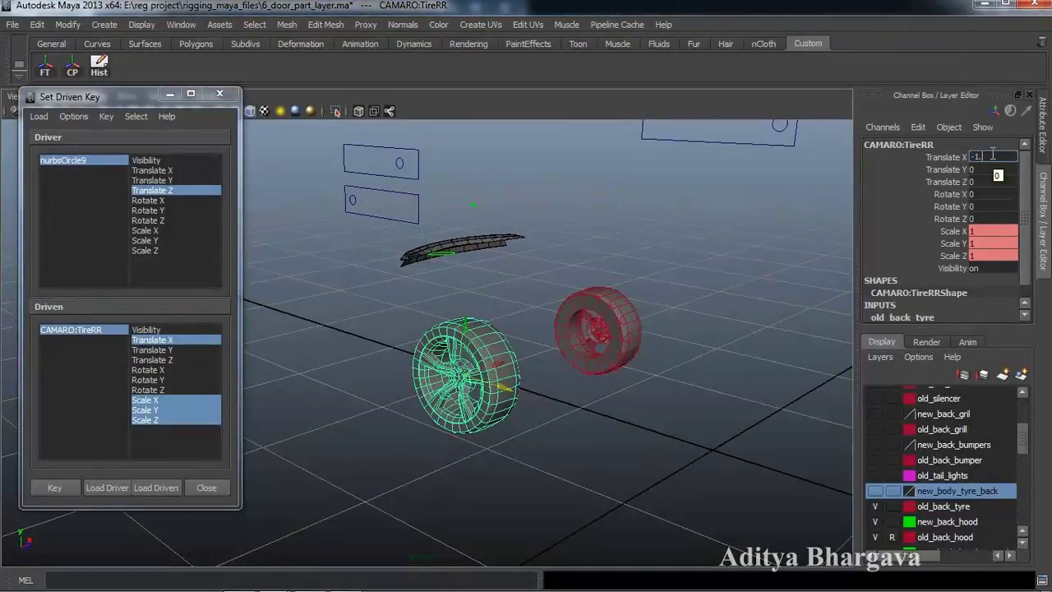
{"action": "key", "text": "Return"}
{"action": "left_click", "coordinate": [995, 157]}
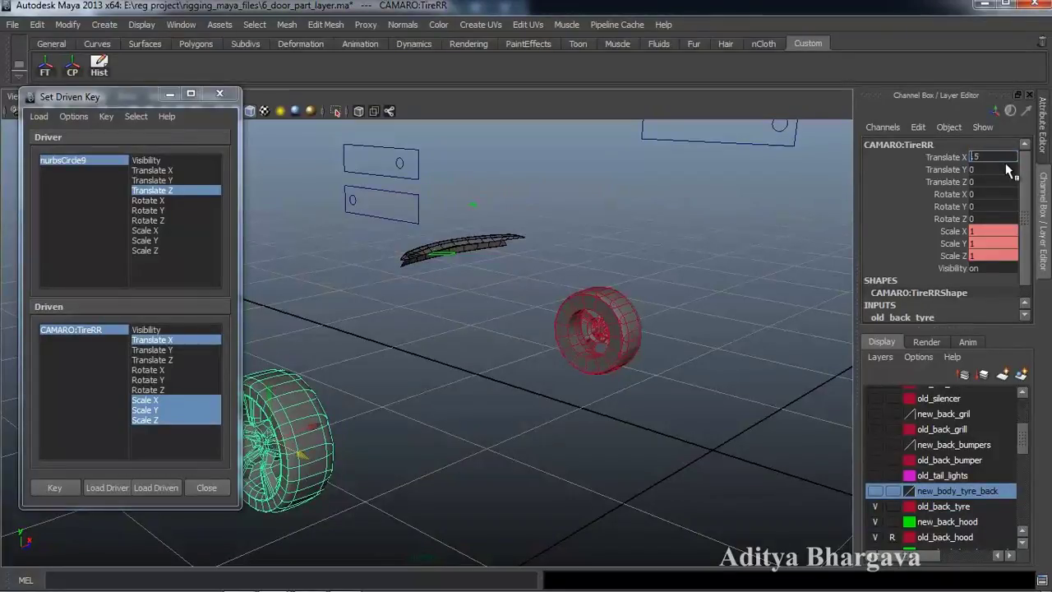
{"action": "type", "text": "0"}
{"action": "key", "text": "Return"}
{"action": "left_click_drag", "start_coordinate": [691, 353], "coordinate": [641, 391], "text": "alt"}
{"action": "key", "text": "ctrl+z"}
{"action": "key", "text": "ctrl+z"}
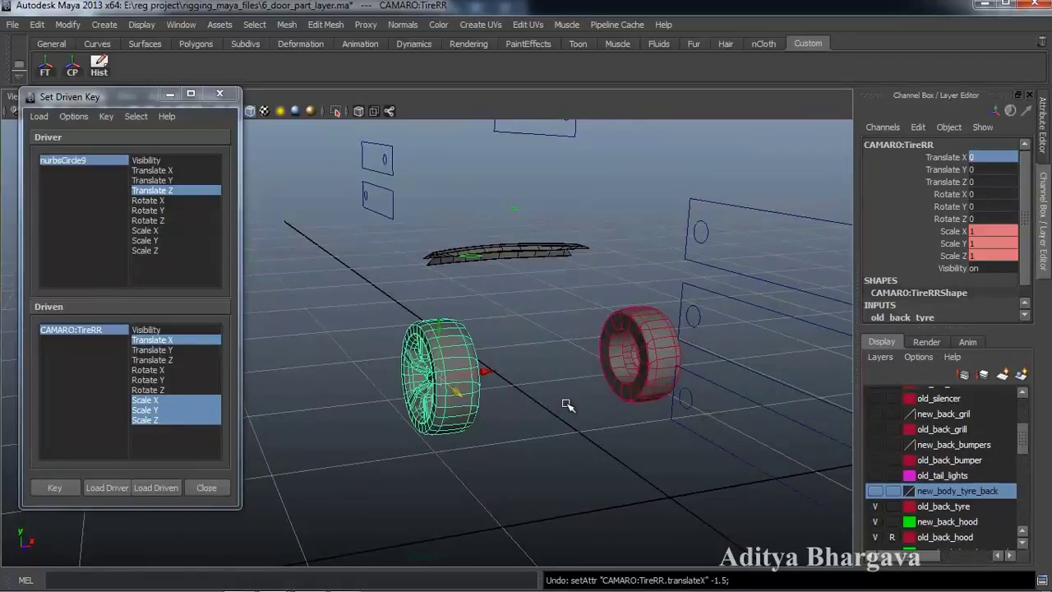
Step: Compare with CAMARO:TireRR1, try a Translate X of 1.5 on CAMARO:TireRR, and undo it
{"action": "left_click_drag", "start_coordinate": [567, 405], "coordinate": [594, 417], "text": "alt"}
{"action": "left_click", "coordinate": [651, 333]}
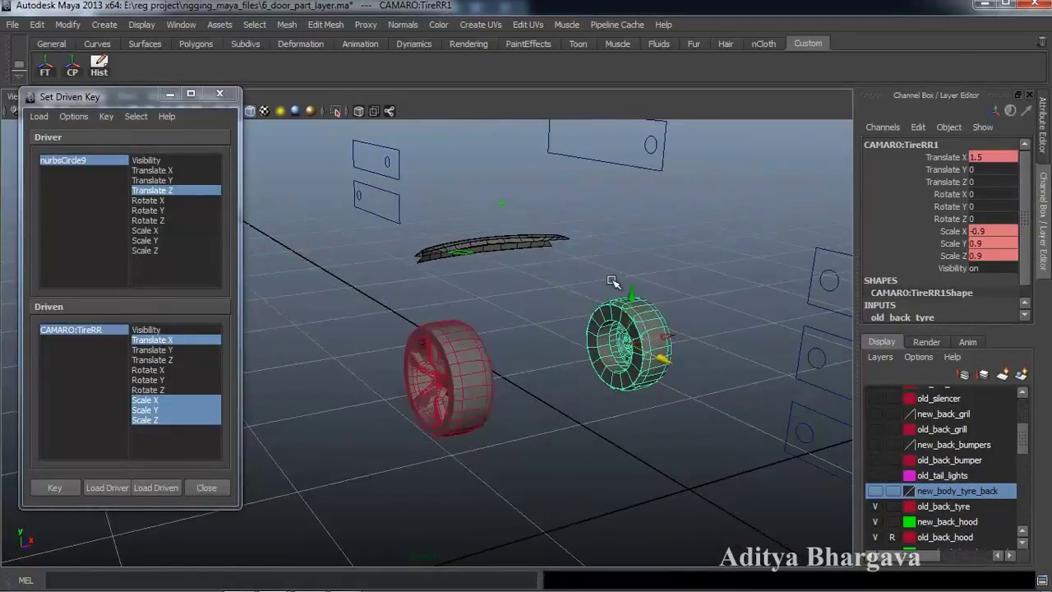
{"action": "left_click", "coordinate": [447, 352]}
{"action": "double_click", "coordinate": [1006, 157]}
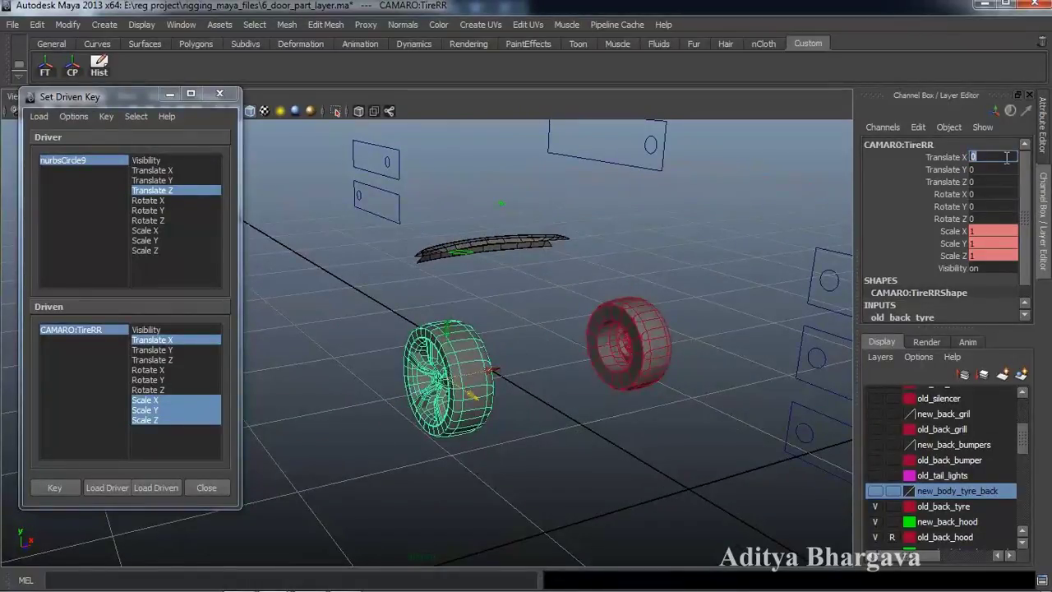
{"action": "type", "text": "1.5"}
{"action": "key", "text": "Return"}
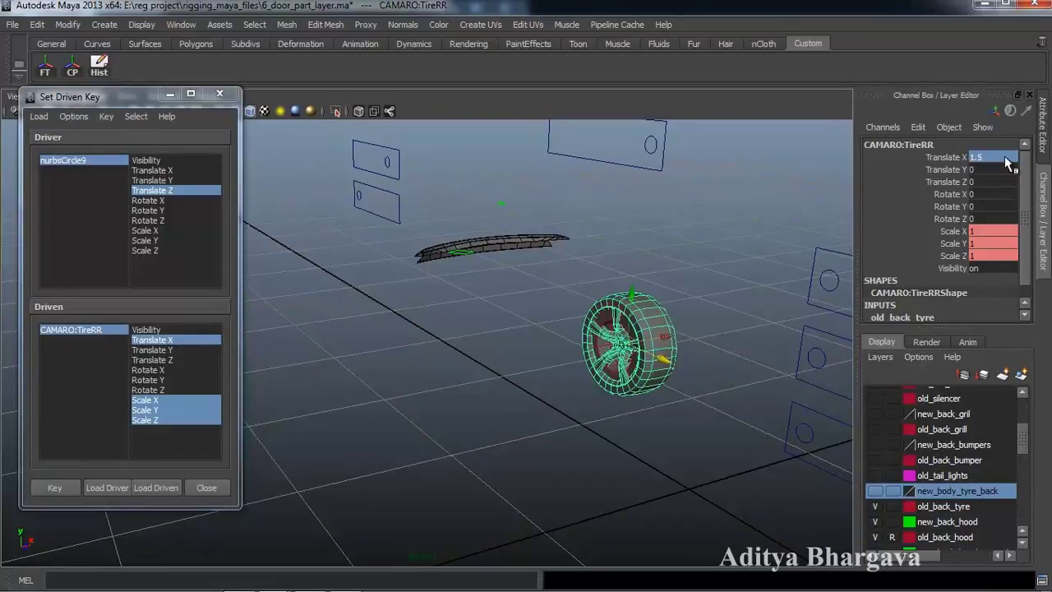
{"action": "key", "text": "ctrl+z"}
Step: Move CAMARO:TireRR slightly inward by setting its Translate X to 0.15
{"action": "left_click_drag", "start_coordinate": [716, 404], "coordinate": [535, 383], "text": "alt"}
{"action": "left_click_drag", "start_coordinate": [462, 371], "coordinate": [484, 376]}
{"action": "left_click_drag", "start_coordinate": [493, 415], "coordinate": [497, 420], "text": "alt"}
{"action": "left_click", "coordinate": [985, 157]}
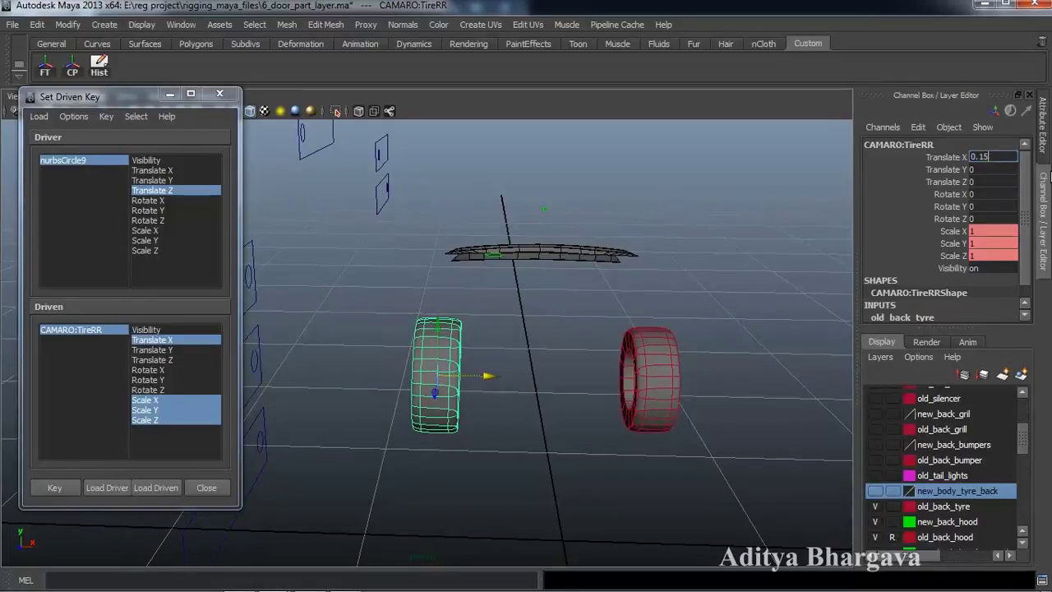
{"action": "key", "text": "Return"}
{"action": "left_click_drag", "start_coordinate": [679, 301], "coordinate": [501, 378], "text": "alt"}
{"action": "left_click_drag", "start_coordinate": [605, 373], "coordinate": [599, 374], "text": "alt"}
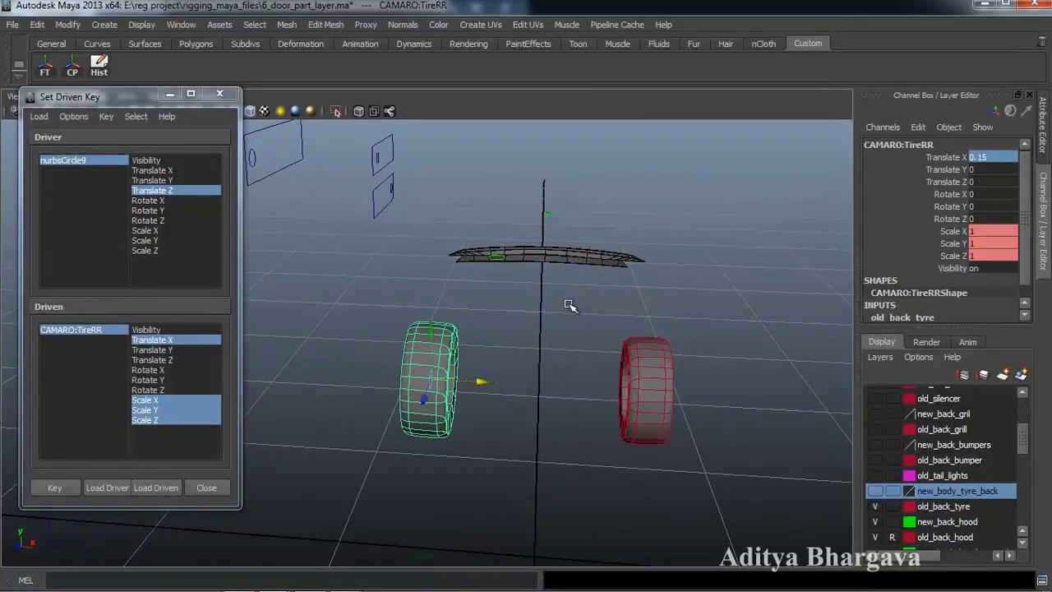
{"action": "left_click_drag", "start_coordinate": [545, 365], "coordinate": [595, 397], "text": "alt"}
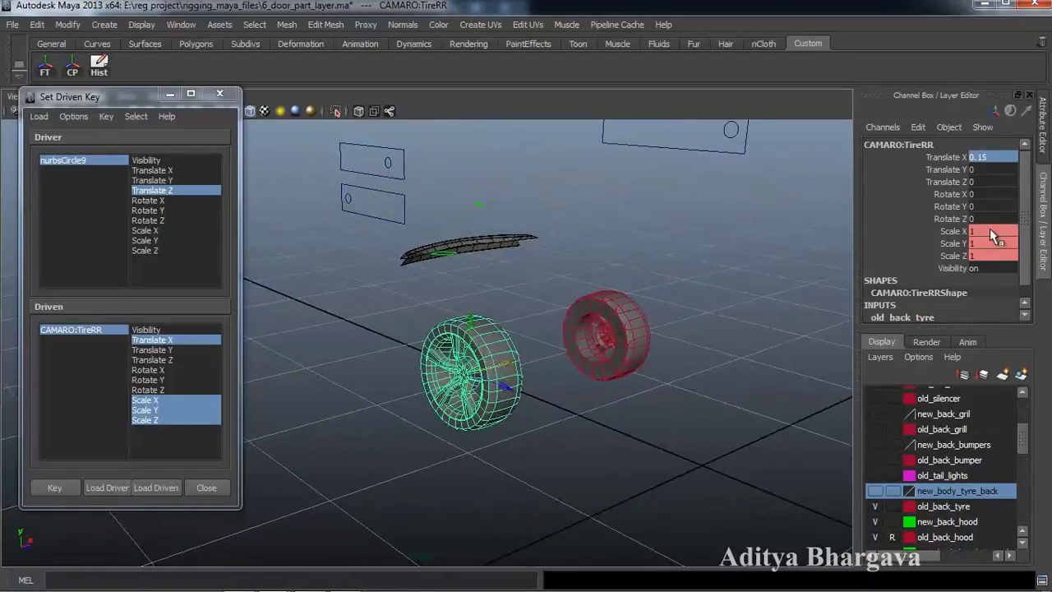
Step: Set CAMARO:TireRR's Scale X, Y and Z to 0.9 and key the driven attributes against nurbsCircle9
{"action": "left_click_drag", "start_coordinate": [989, 232], "coordinate": [993, 256]}
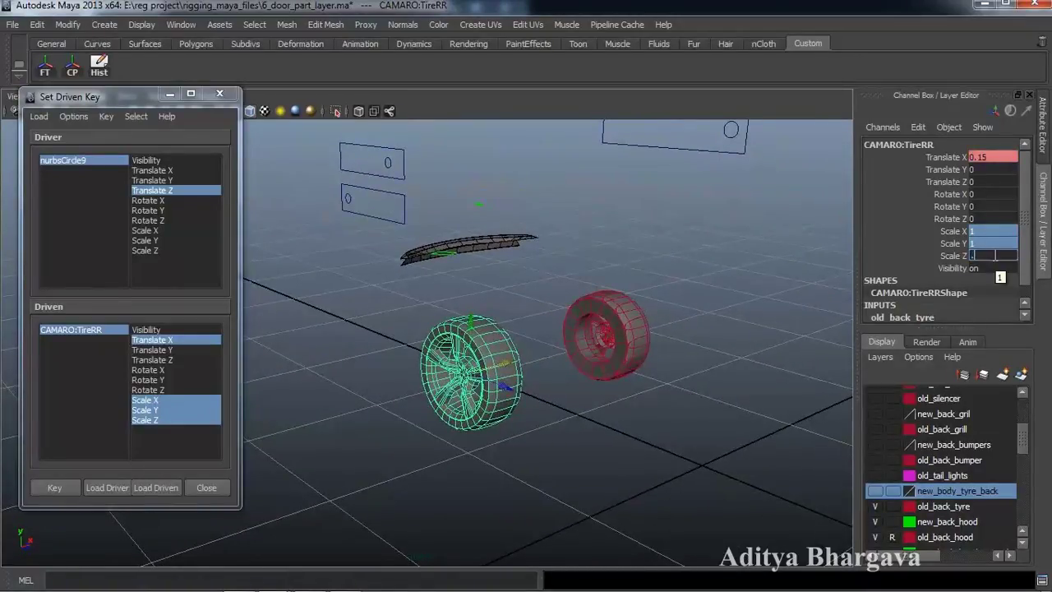
{"action": "type", "text": ".9"}
{"action": "key", "text": "Return"}
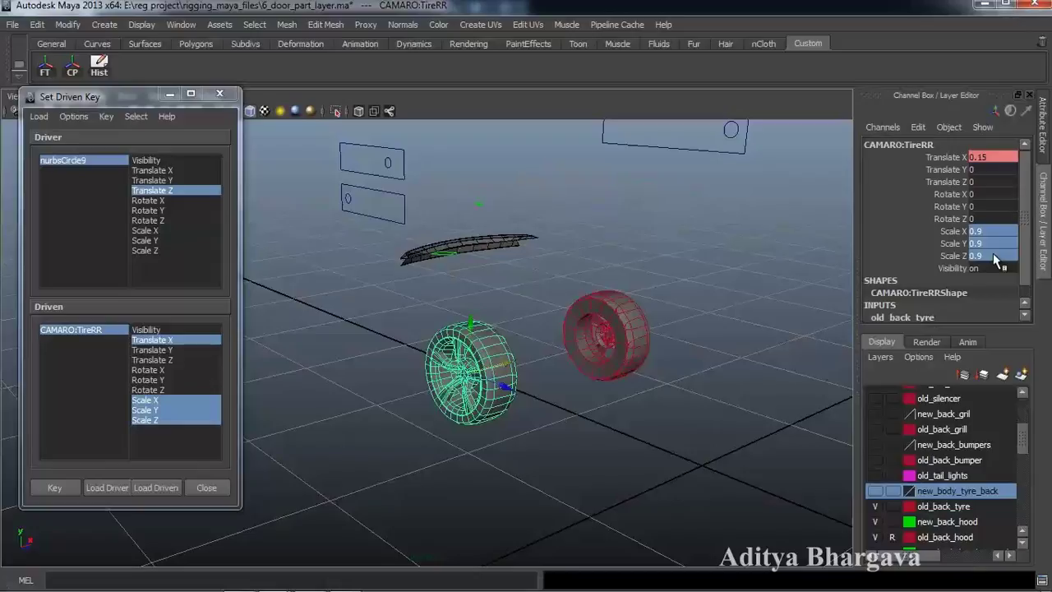
{"action": "left_click", "coordinate": [54, 487]}
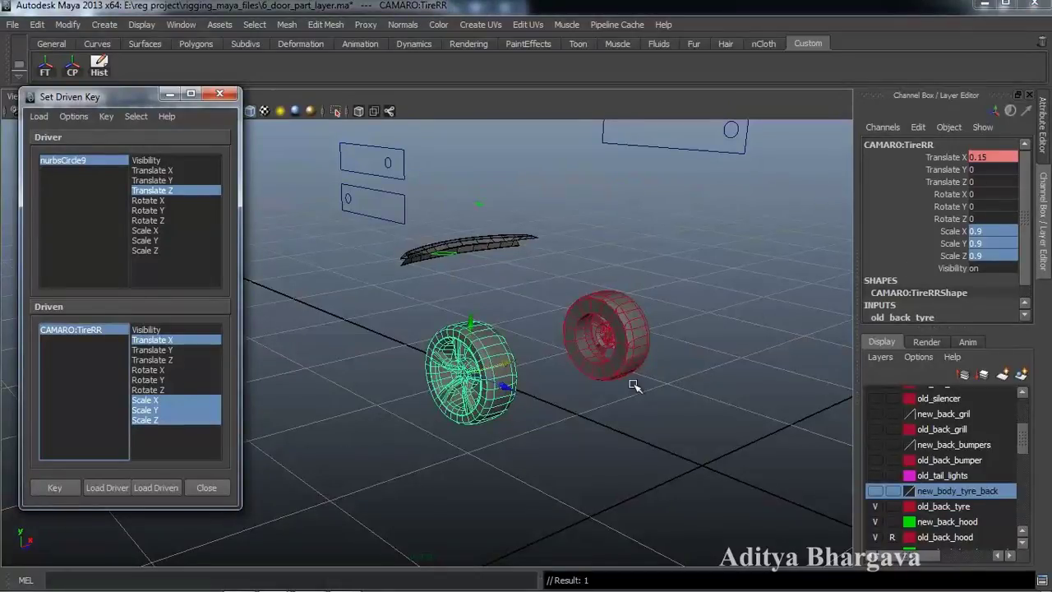
Step: Load both old rear tyres, CAMARO:TireRR and CAMARO:TireRR1, as driven objects and highlight them together
{"action": "left_click_drag", "start_coordinate": [680, 401], "coordinate": [588, 426], "text": "alt"}
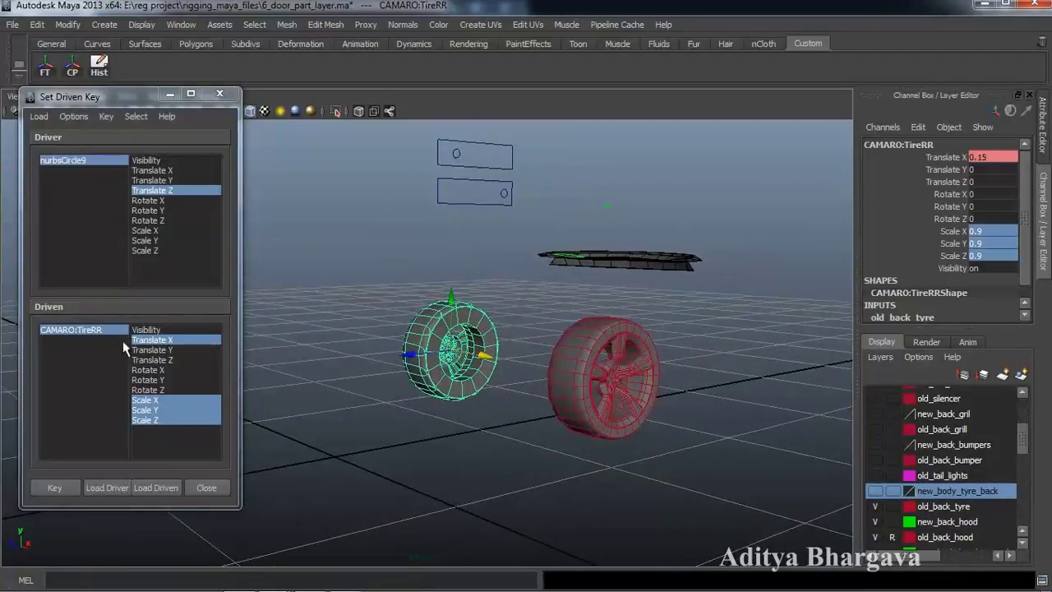
{"action": "left_click", "coordinate": [569, 346], "text": "shift"}
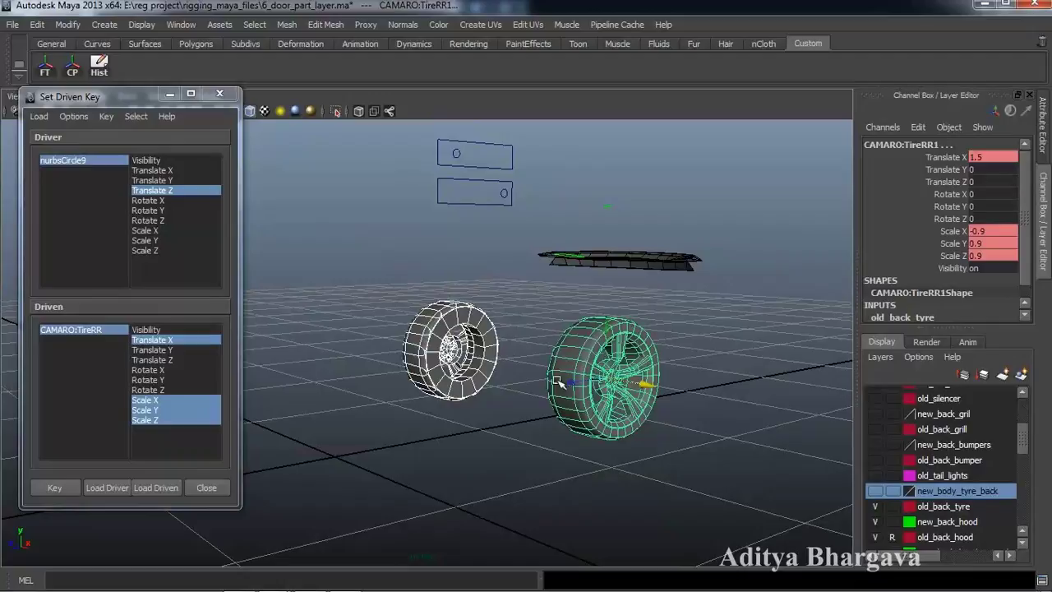
{"action": "left_click", "coordinate": [155, 487]}
{"action": "left_click", "coordinate": [90, 329]}
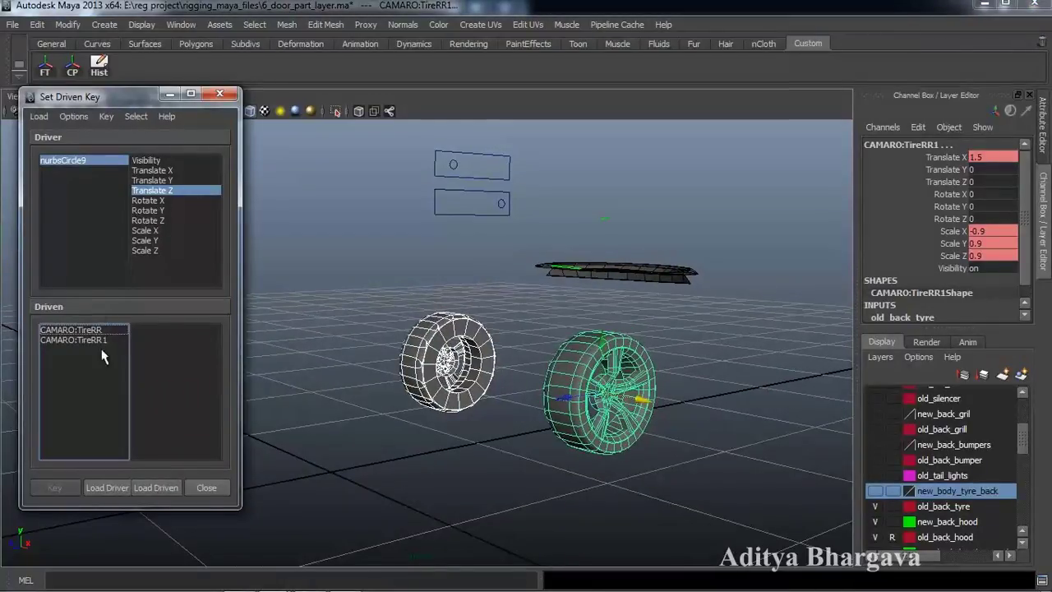
{"action": "left_click", "coordinate": [119, 340], "text": "shift"}
Step: Slide nurbsCircle9 to a Translate Z of about -0.086 and key both old rear tyres' Visibility there
{"action": "left_click_drag", "start_coordinate": [442, 414], "coordinate": [387, 434], "text": "alt"}
{"action": "left_click", "coordinate": [470, 176]}
{"action": "left_click_drag", "start_coordinate": [445, 176], "coordinate": [442, 177]}
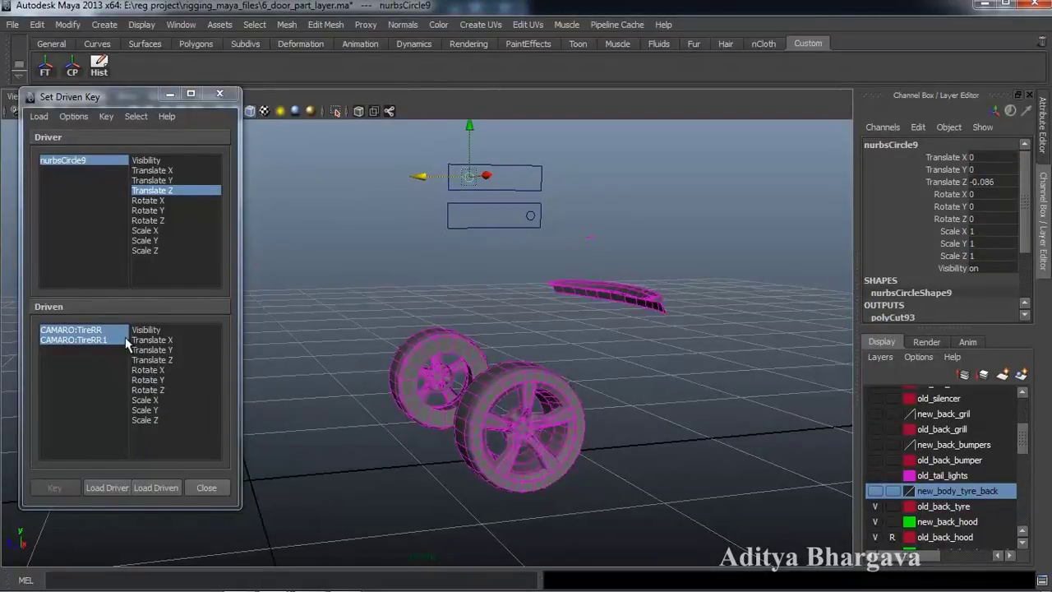
{"action": "left_click", "coordinate": [145, 329]}
{"action": "left_click", "coordinate": [69, 486]}
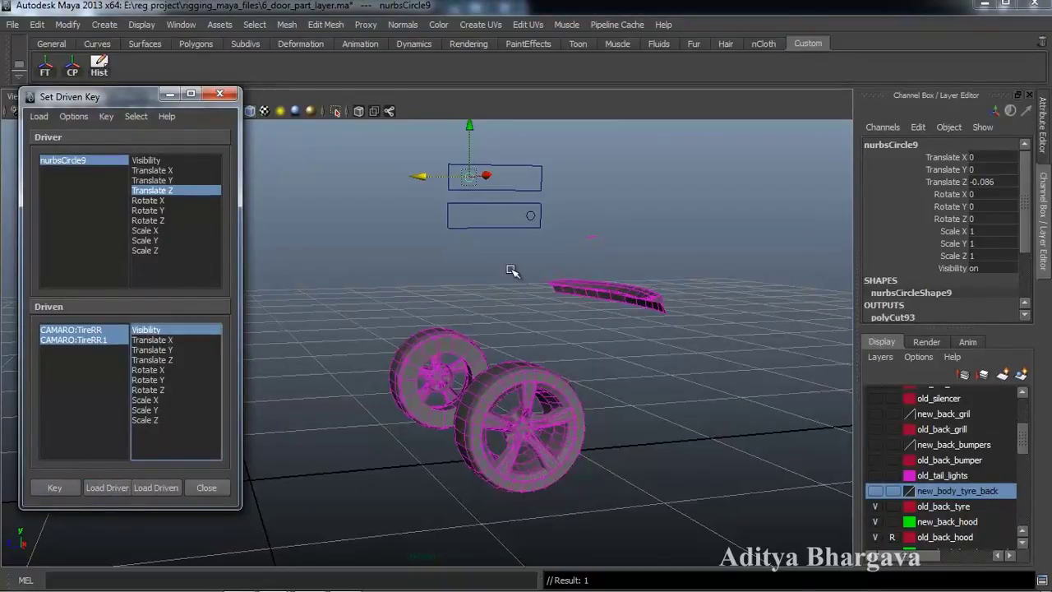
Step: Slide nurbsCircle9 to a Translate Z of about -0.108, turn both old rear tyres' Visibility off, and key it
{"action": "left_click", "coordinate": [421, 176]}
{"action": "left_click_drag", "start_coordinate": [420, 176], "coordinate": [423, 176]}
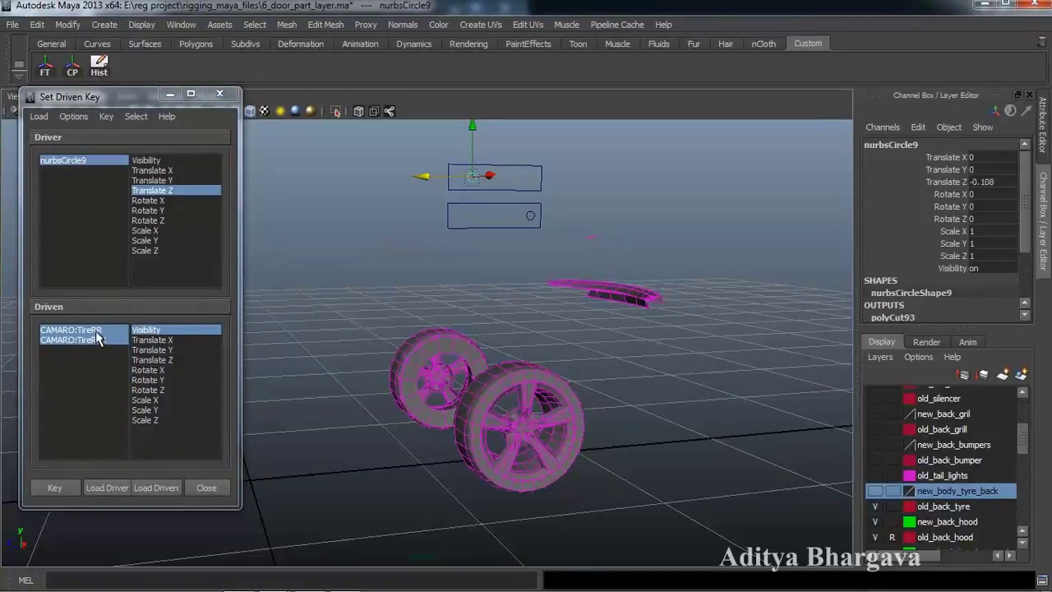
{"action": "left_click", "coordinate": [98, 341]}
{"action": "left_click", "coordinate": [156, 332]}
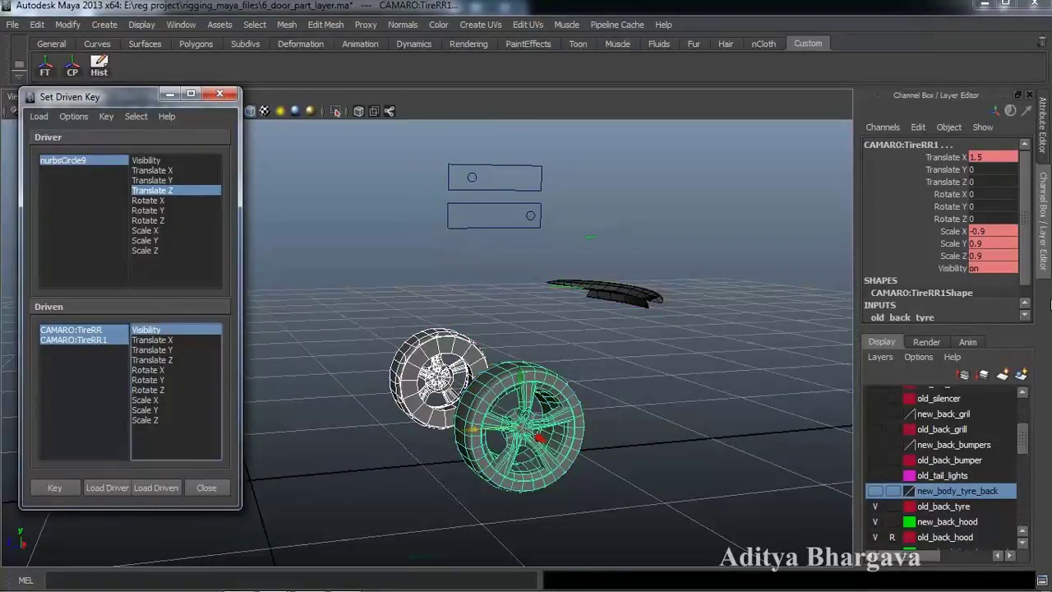
{"action": "double_click", "coordinate": [999, 269]}
{"action": "type", "text": "0"}
{"action": "key", "text": "Return"}
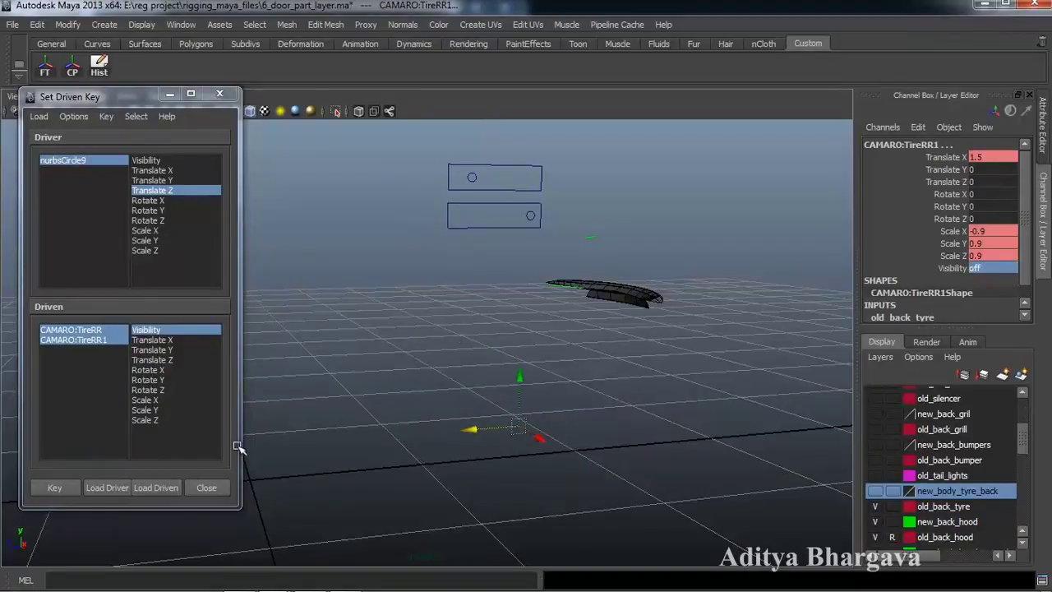
{"action": "left_click", "coordinate": [75, 491]}
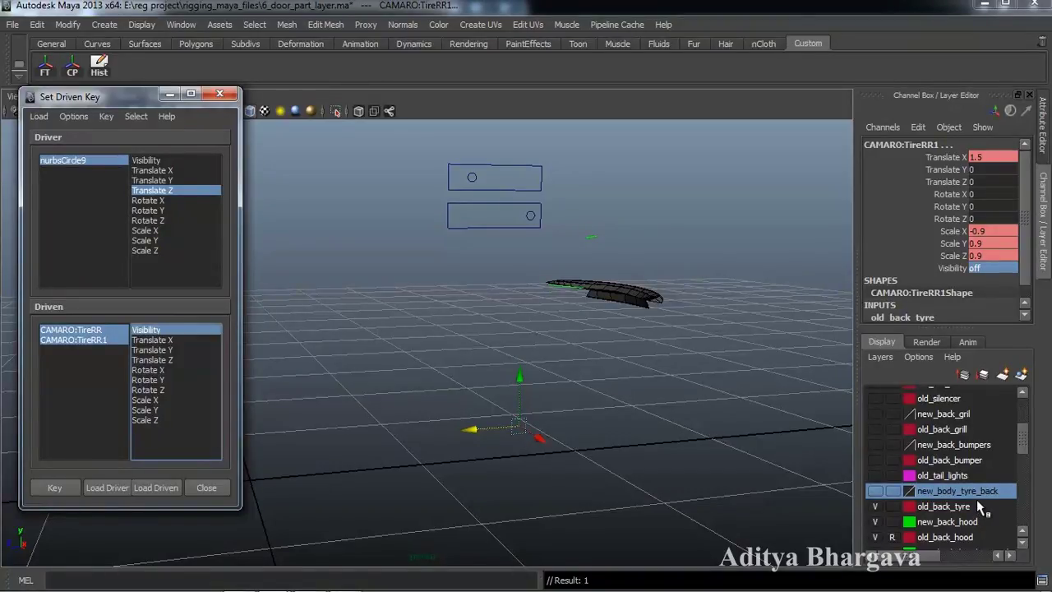
Step: Toggle the new_body_tyre_back layer's visibility to preview the new rear tyres
{"action": "left_click", "coordinate": [877, 490]}
{"action": "left_click", "coordinate": [875, 491]}
{"action": "left_click", "coordinate": [875, 491]}
{"action": "left_click", "coordinate": [876, 491]}
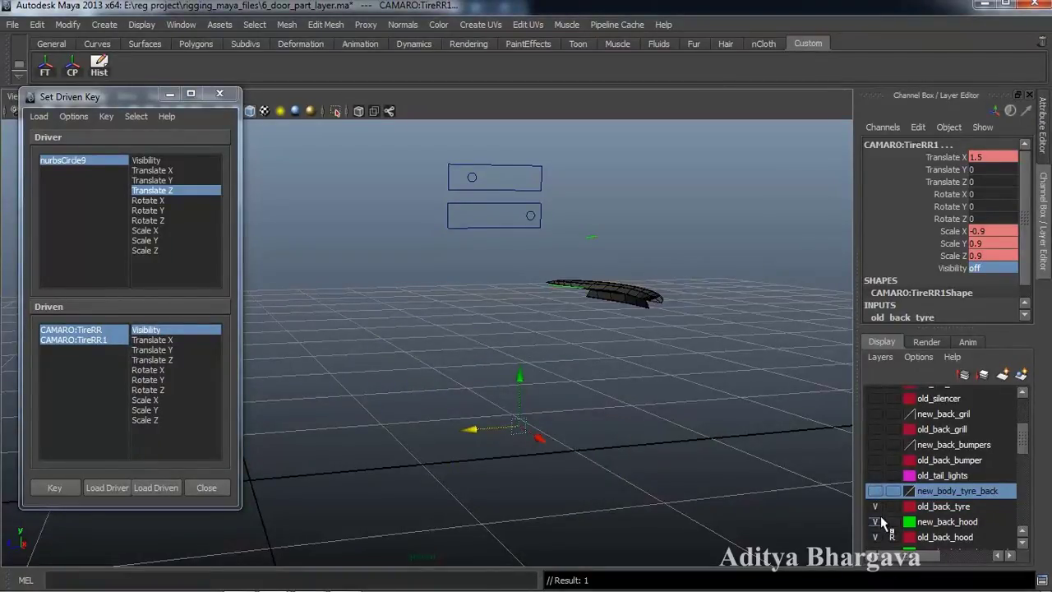
Step: Slide nurbsCircle9 back to a Translate Z of about -0.097 and show the new_body_tyre_back layer
{"action": "left_click", "coordinate": [471, 177]}
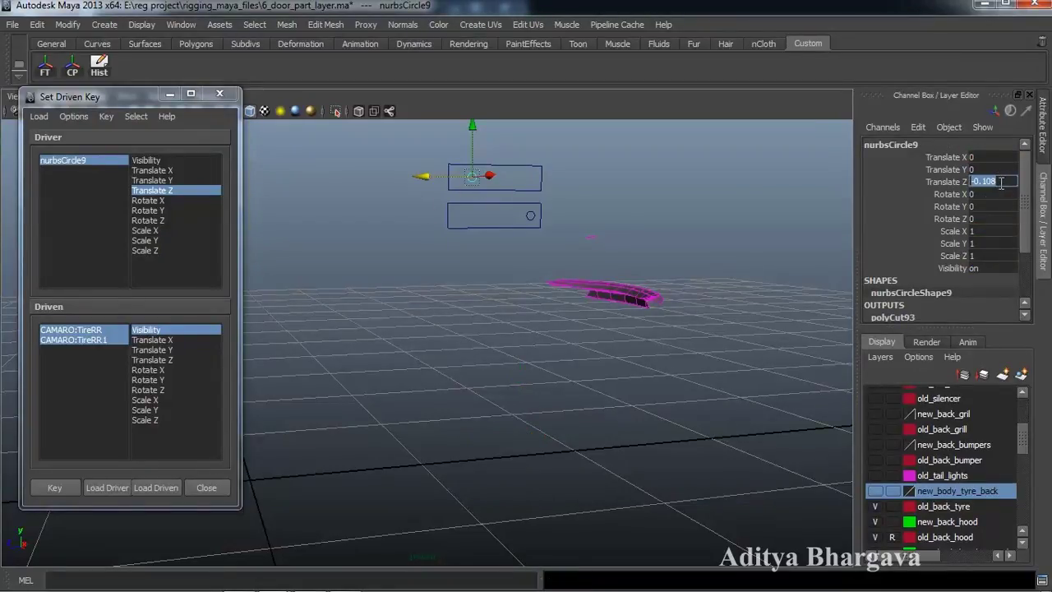
{"action": "left_click_drag", "start_coordinate": [421, 177], "coordinate": [430, 176]}
{"action": "key", "text": "ctrl+z"}
{"action": "left_click_drag", "start_coordinate": [551, 296], "coordinate": [517, 348], "text": "alt"}
{"action": "left_click_drag", "start_coordinate": [423, 170], "coordinate": [419, 175]}
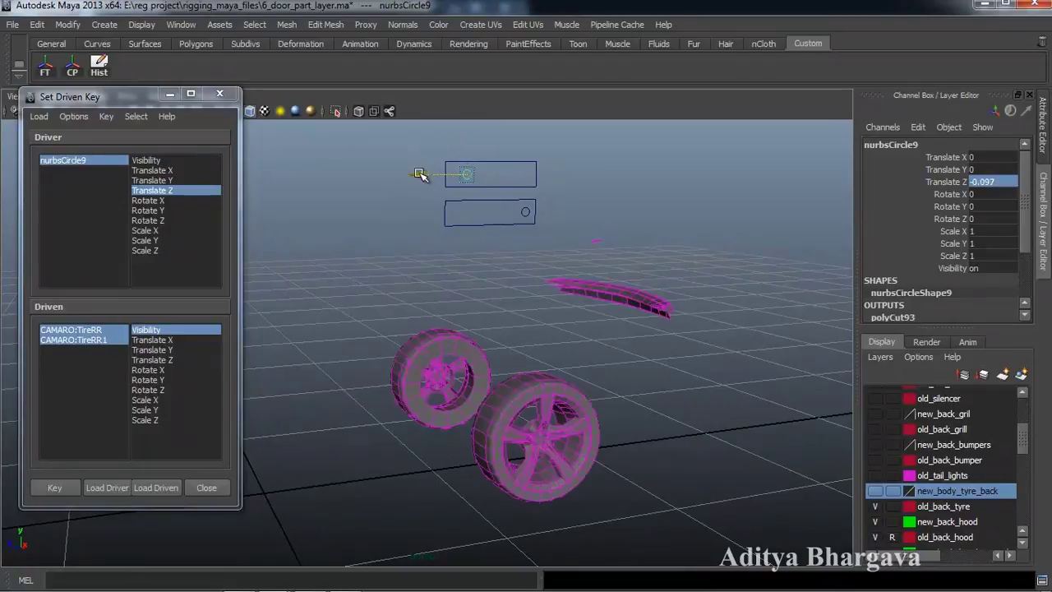
{"action": "left_click_drag", "start_coordinate": [463, 282], "coordinate": [452, 296], "text": "alt"}
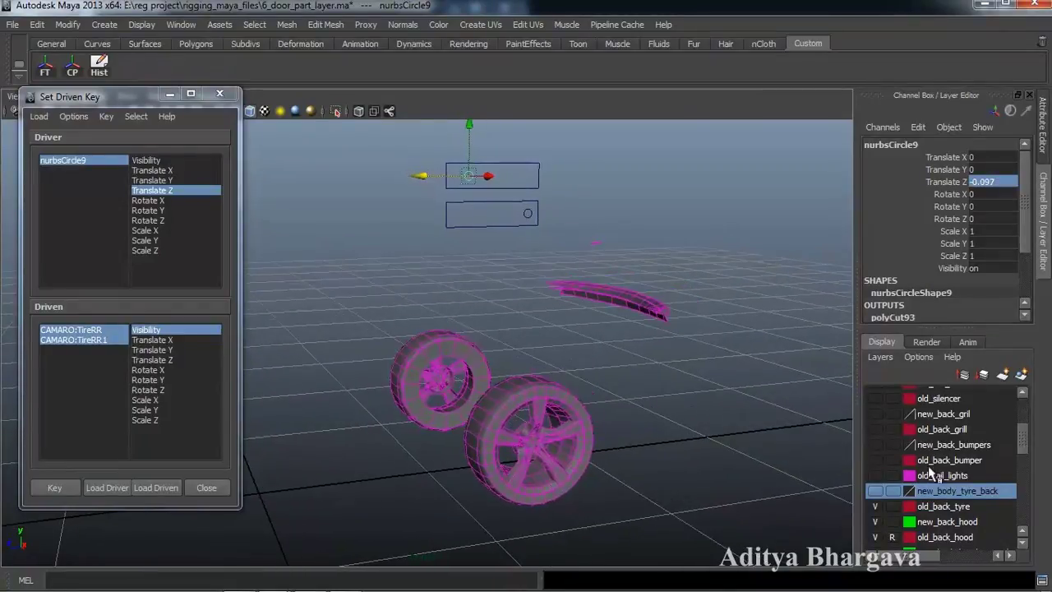
{"action": "left_click", "coordinate": [877, 491]}
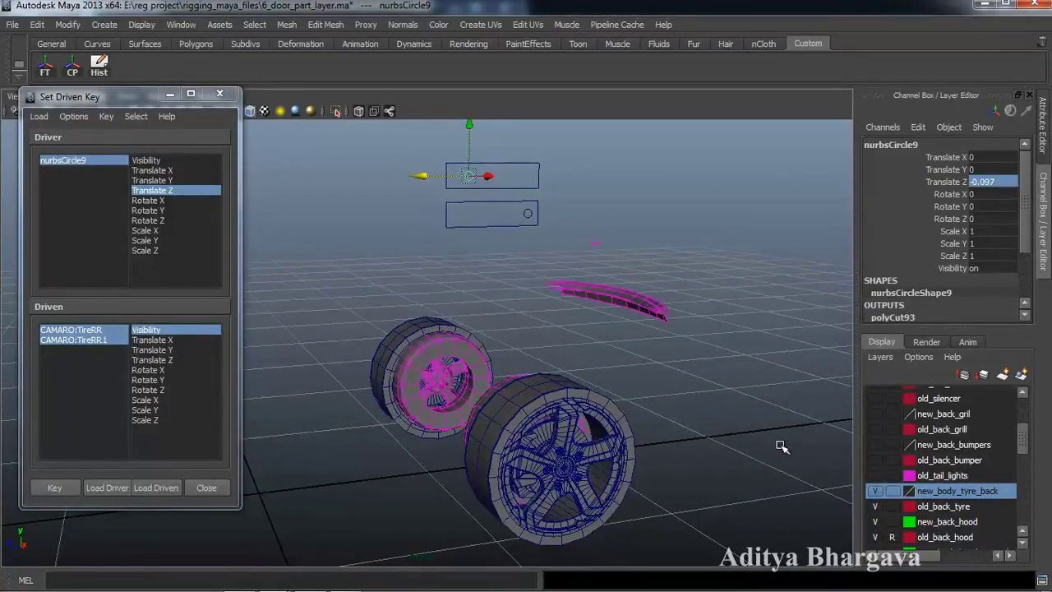
Step: Move the new rear tyre polySurface243 sideways to a Translate X of about -0.221
{"action": "left_click_drag", "start_coordinate": [717, 491], "coordinate": [957, 511], "text": "alt"}
{"action": "left_click_drag", "start_coordinate": [690, 498], "coordinate": [641, 441], "text": "alt"}
{"action": "left_click", "coordinate": [641, 442]}
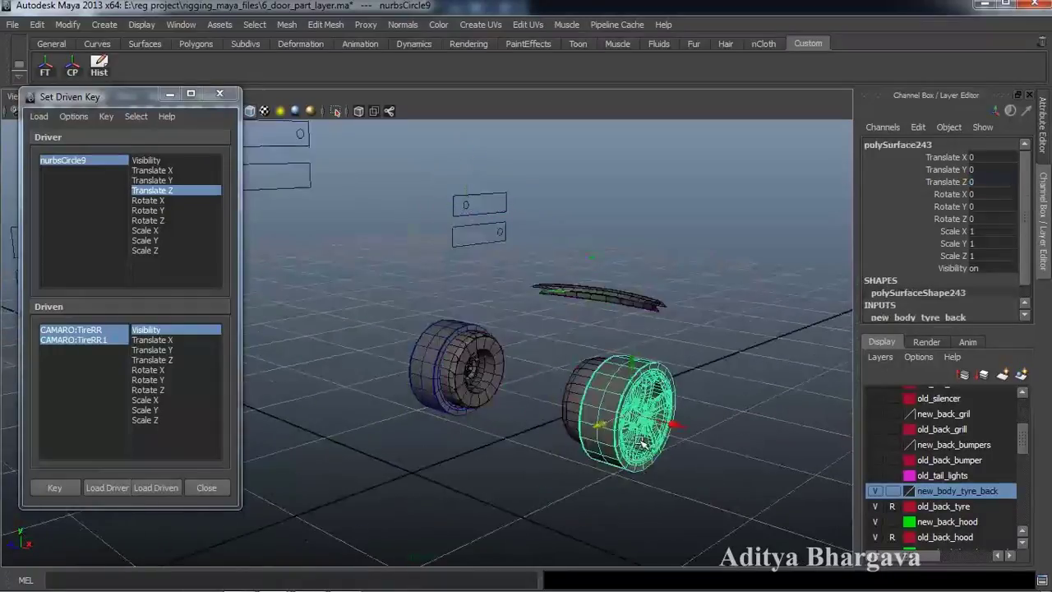
{"action": "left_click_drag", "start_coordinate": [622, 486], "coordinate": [717, 408], "text": "alt"}
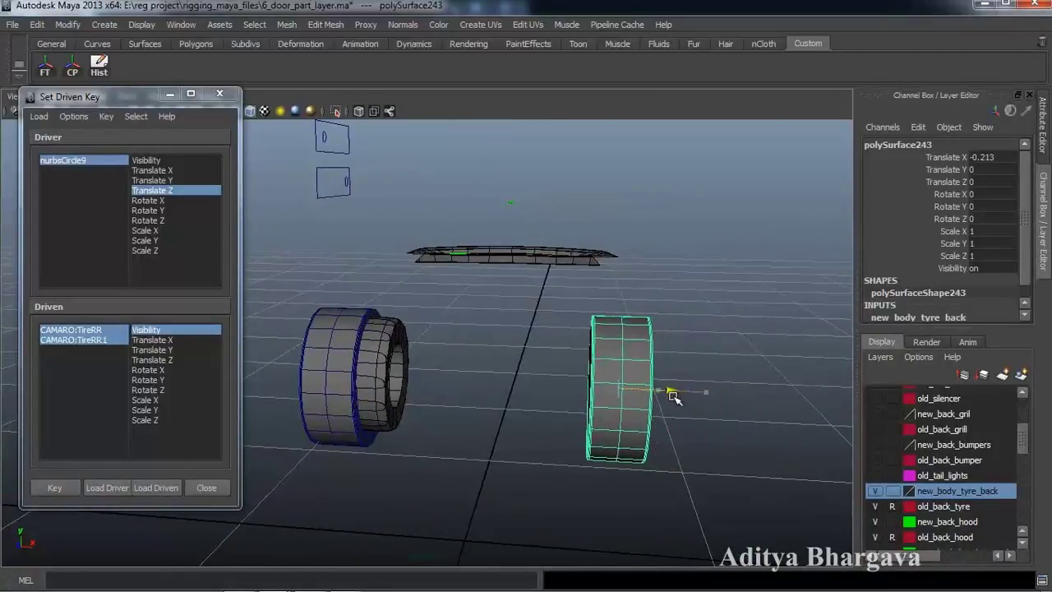
{"action": "left_click_drag", "start_coordinate": [666, 404], "coordinate": [624, 411], "text": "alt"}
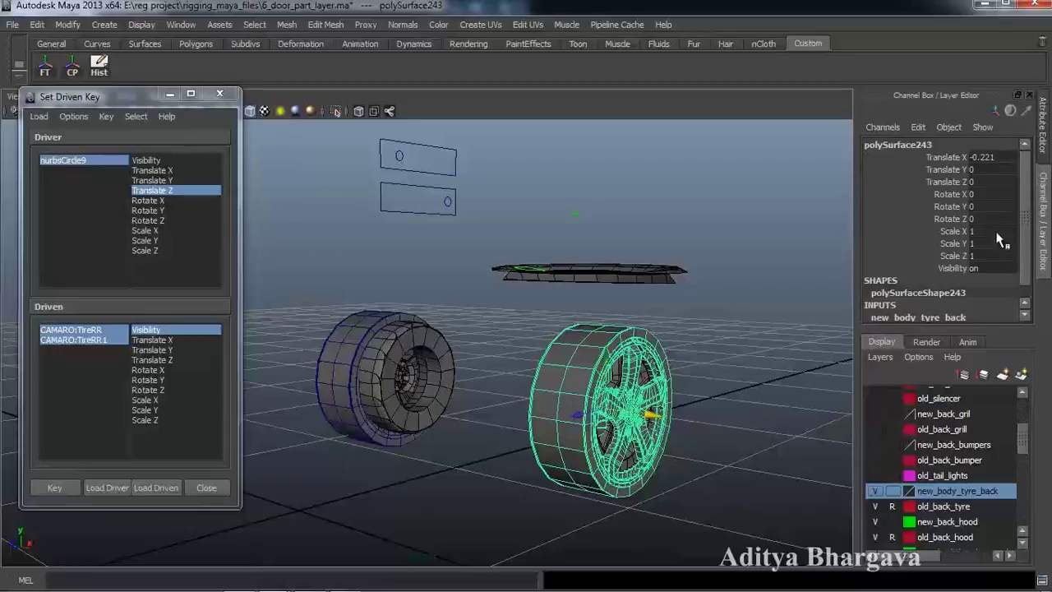
Step: Set polySurface243's Scale X, Y and Z to 0.85
{"action": "left_click_drag", "start_coordinate": [997, 232], "coordinate": [1001, 256]}
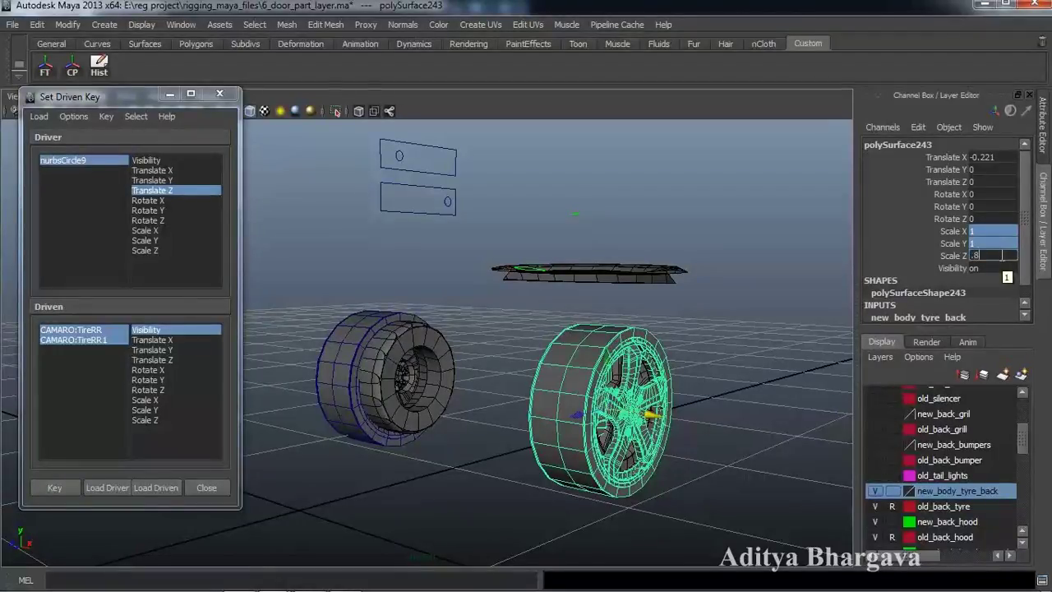
{"action": "type", "text": ".85"}
{"action": "key", "text": "Return"}
{"action": "left_click_drag", "start_coordinate": [731, 279], "coordinate": [576, 436], "text": "alt"}
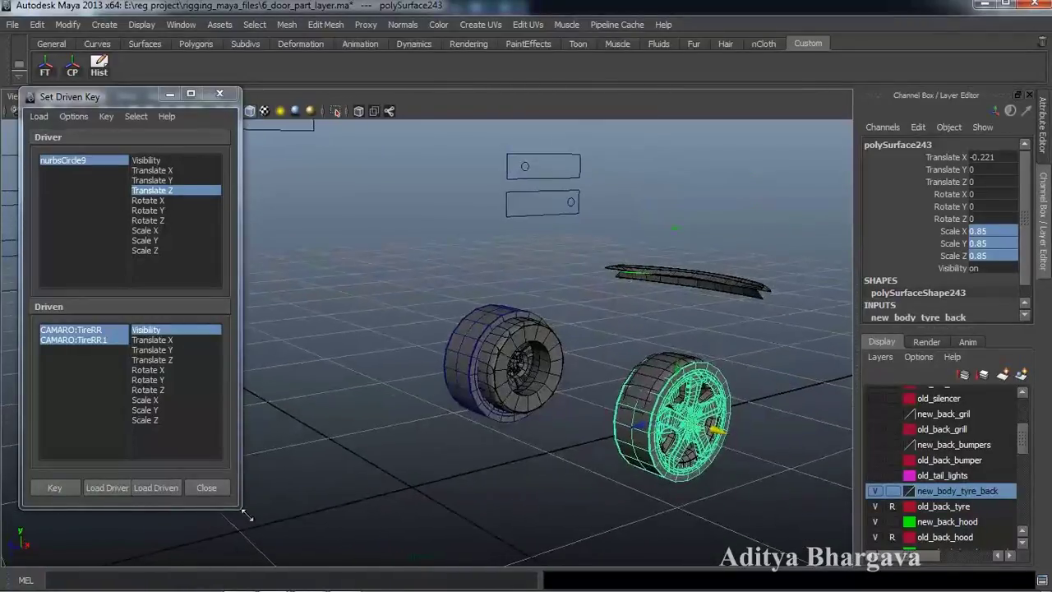
Step: Load polySurface243 as the driven object and choose its Translate X and Scale X, Y and Z as driven channels
{"action": "left_click", "coordinate": [155, 487]}
{"action": "left_click_drag", "start_coordinate": [740, 362], "coordinate": [695, 388], "text": "alt"}
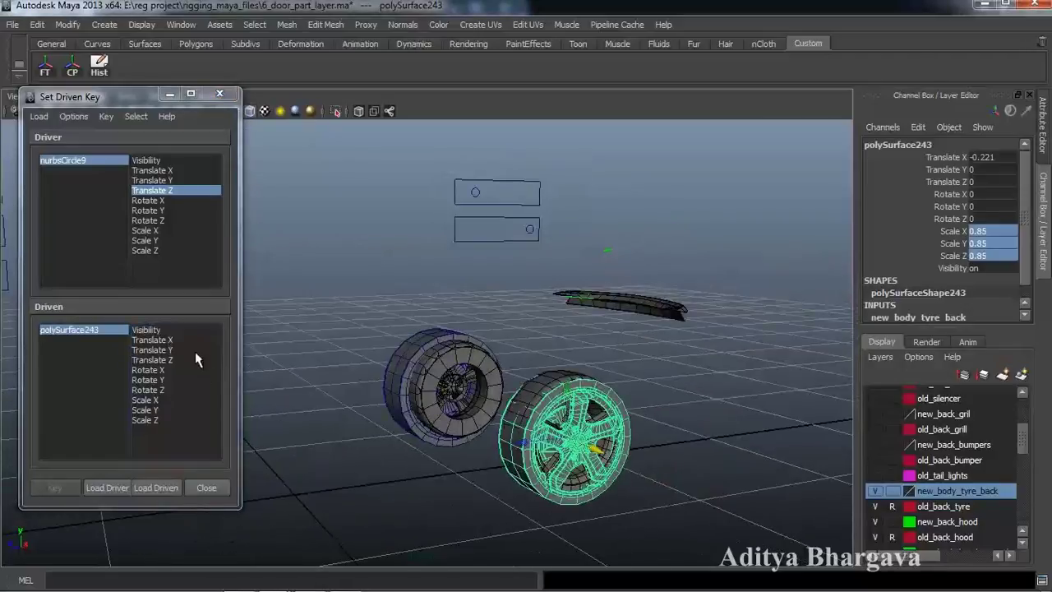
{"action": "left_click_drag", "start_coordinate": [169, 401], "coordinate": [167, 420]}
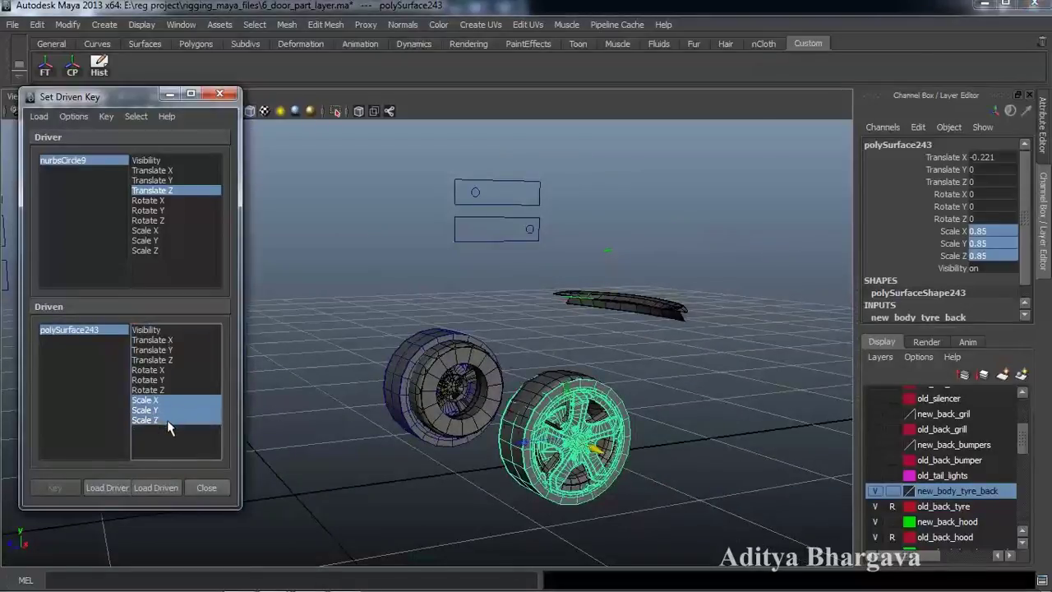
{"action": "left_click", "coordinate": [185, 337], "text": "ctrl"}
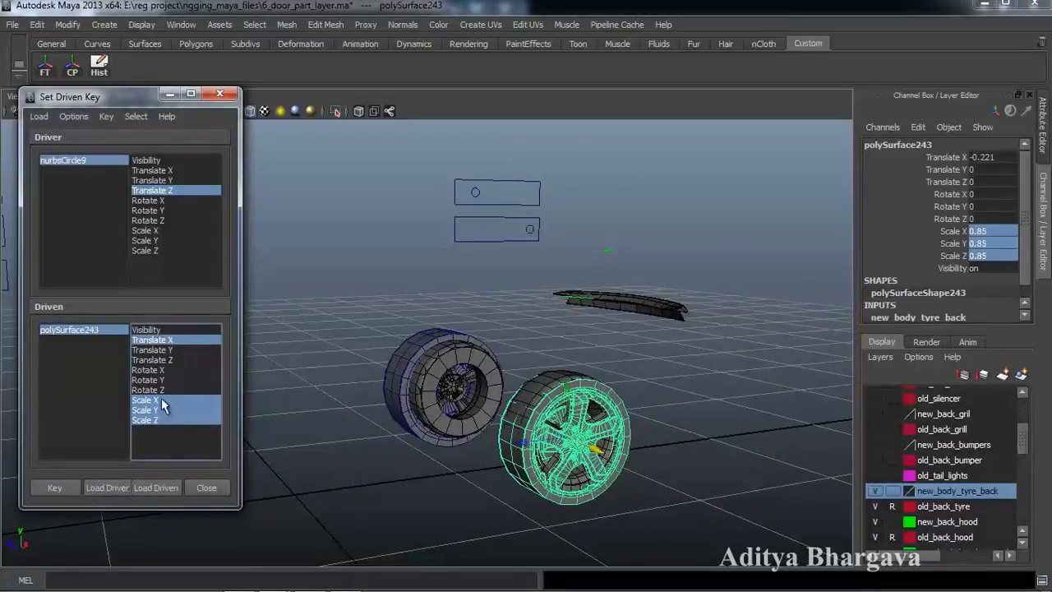
{"action": "left_click", "coordinate": [62, 485]}
{"action": "left_click_drag", "start_coordinate": [477, 469], "coordinate": [496, 261], "text": "alt"}
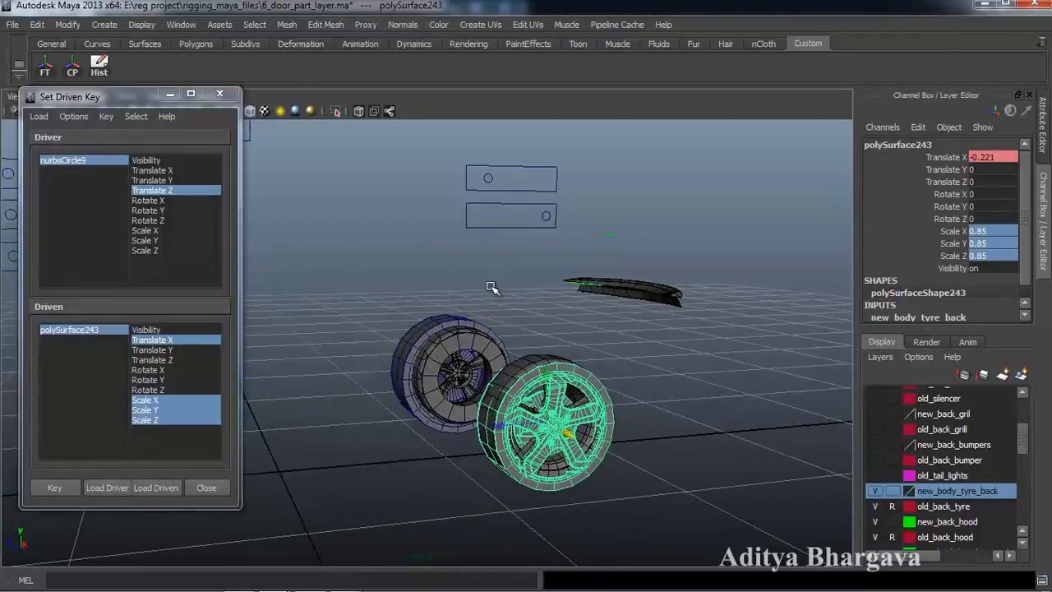
{"action": "key", "text": "ctrl+z"}
Step: Set nurbsCircle9's Translate Z to -0.108 and key polySurface243's Translate X and Scale channels there
{"action": "left_click", "coordinate": [489, 177]}
{"action": "double_click", "coordinate": [1002, 180]}
{"action": "type", "text": "-0.108"}
{"action": "key", "text": "Return"}
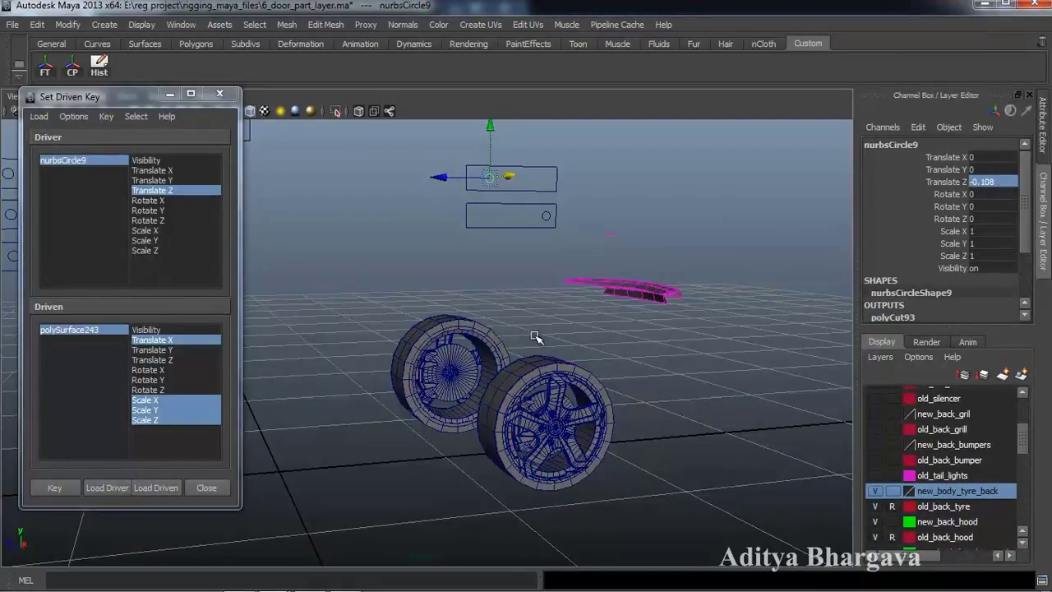
{"action": "left_click", "coordinate": [570, 411]}
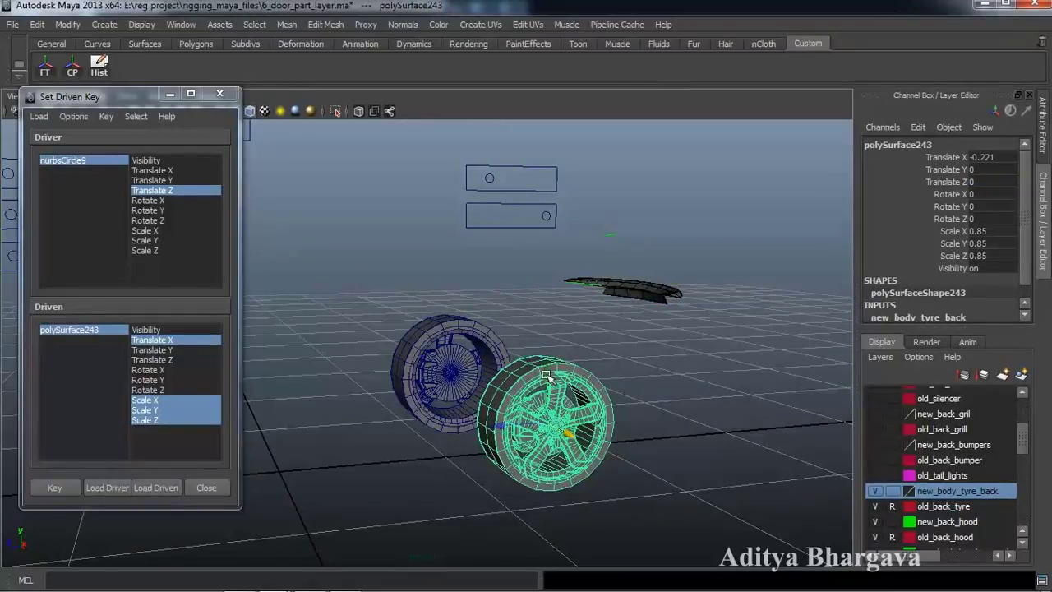
{"action": "left_click", "coordinate": [54, 487]}
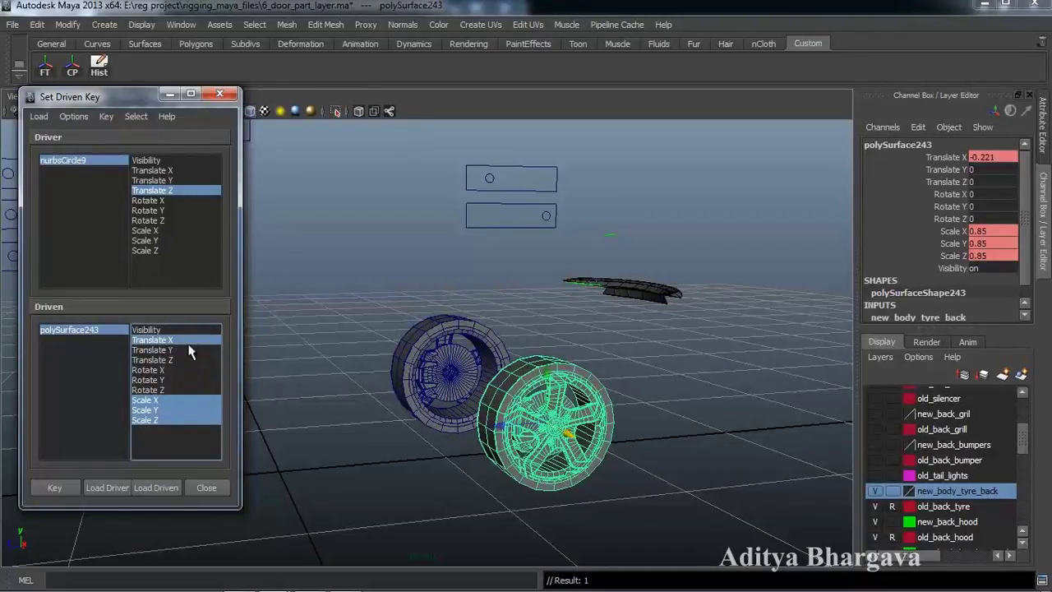
Step: Slide nurbsCircle9 further to about the middle of its slider frame and select the driven tyre polySurface243
{"action": "left_click", "coordinate": [488, 179]}
{"action": "left_click_drag", "start_coordinate": [438, 179], "coordinate": [466, 177]}
{"action": "left_click_drag", "start_coordinate": [486, 408], "coordinate": [482, 423], "text": "alt"}
{"action": "left_click_drag", "start_coordinate": [438, 170], "coordinate": [432, 171]}
{"action": "left_click_drag", "start_coordinate": [518, 322], "coordinate": [510, 349], "text": "alt"}
{"action": "left_click", "coordinate": [105, 330]}
Step: Set polySurface243's Scale X, Y and Z to 1 and Translate X to 0, and key these values
{"action": "left_click_drag", "start_coordinate": [996, 231], "coordinate": [998, 261]}
{"action": "double_click", "coordinate": [995, 256]}
{"action": "type", "text": "1"}
{"action": "key", "text": "Return"}
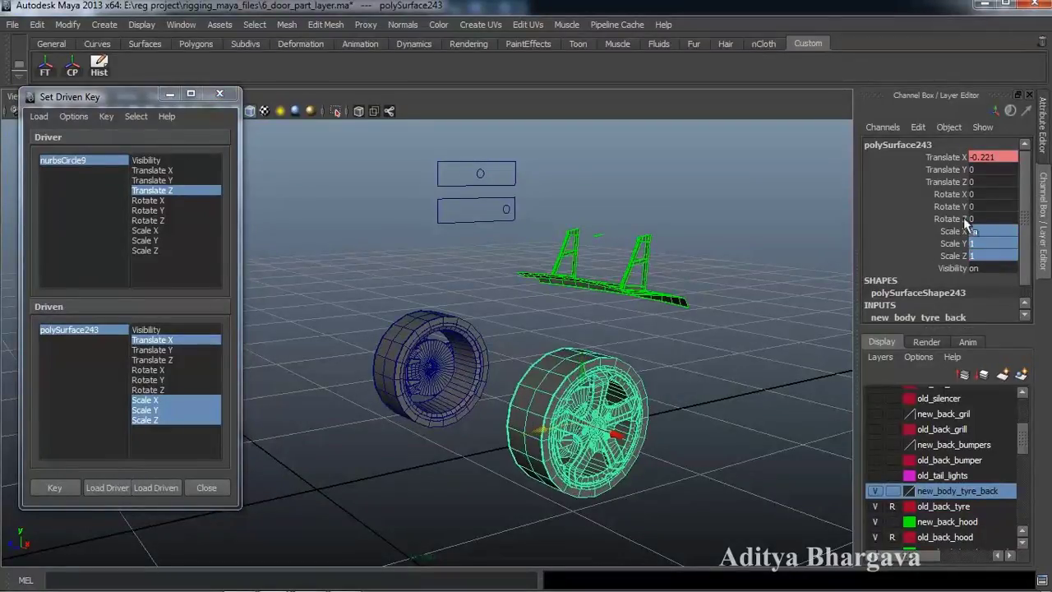
{"action": "double_click", "coordinate": [997, 156]}
{"action": "type", "text": "0"}
{"action": "key", "text": "Return"}
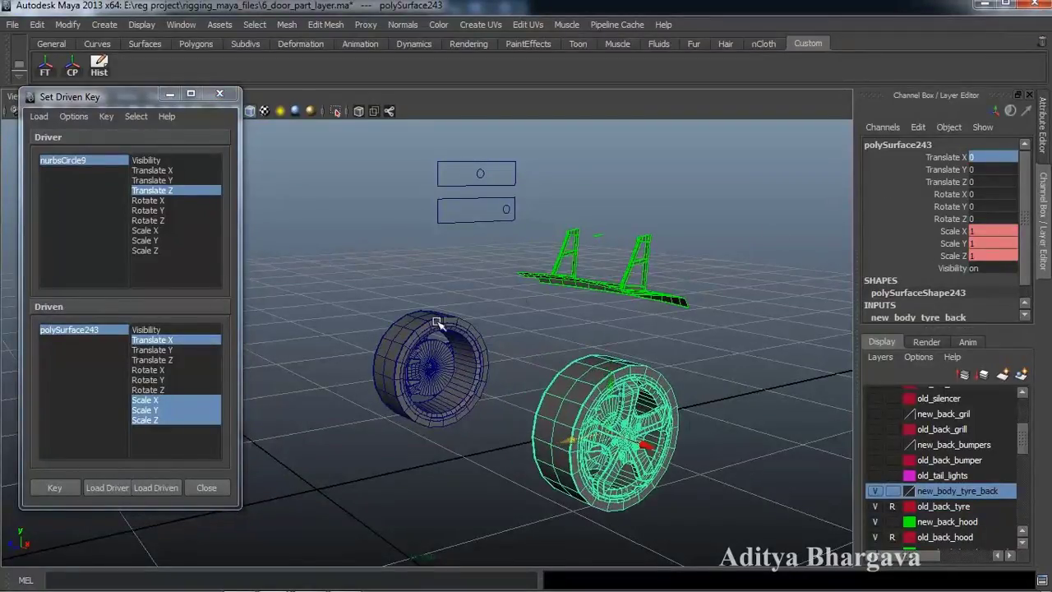
{"action": "left_click", "coordinate": [50, 490]}
Step: Return nurbsCircle9 to a Translate Z of -0.108
{"action": "left_click_drag", "start_coordinate": [398, 424], "coordinate": [560, 420], "text": "alt"}
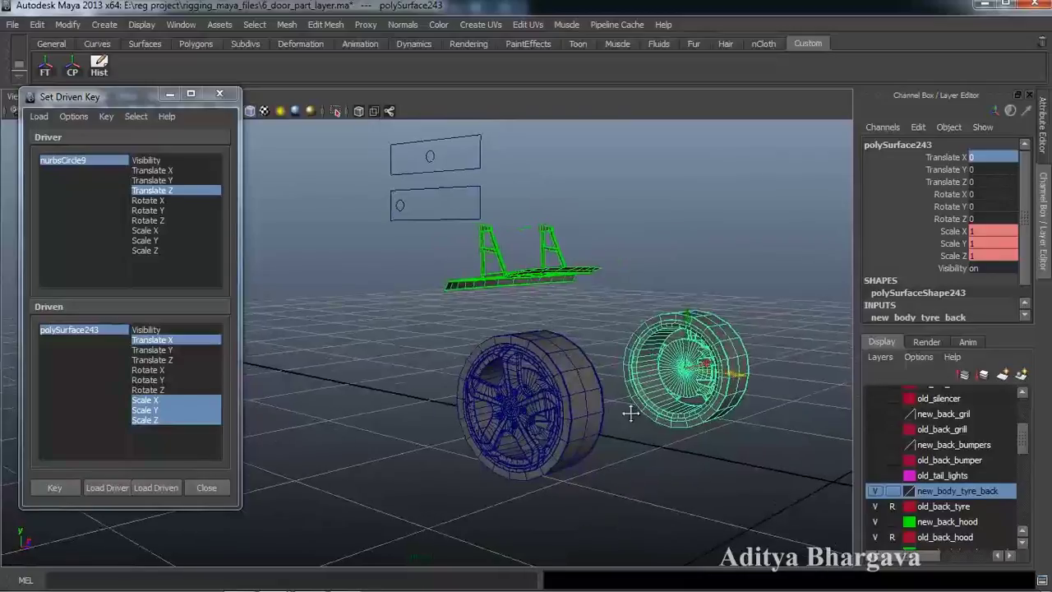
{"action": "left_click_drag", "start_coordinate": [639, 411], "coordinate": [657, 399], "text": "alt"}
{"action": "left_click", "coordinate": [406, 161]}
{"action": "left_click_drag", "start_coordinate": [434, 234], "coordinate": [438, 200], "text": "alt"}
{"action": "double_click", "coordinate": [1009, 186]}
{"action": "type", "text": "-0.108"}
{"action": "key", "text": "Return"}
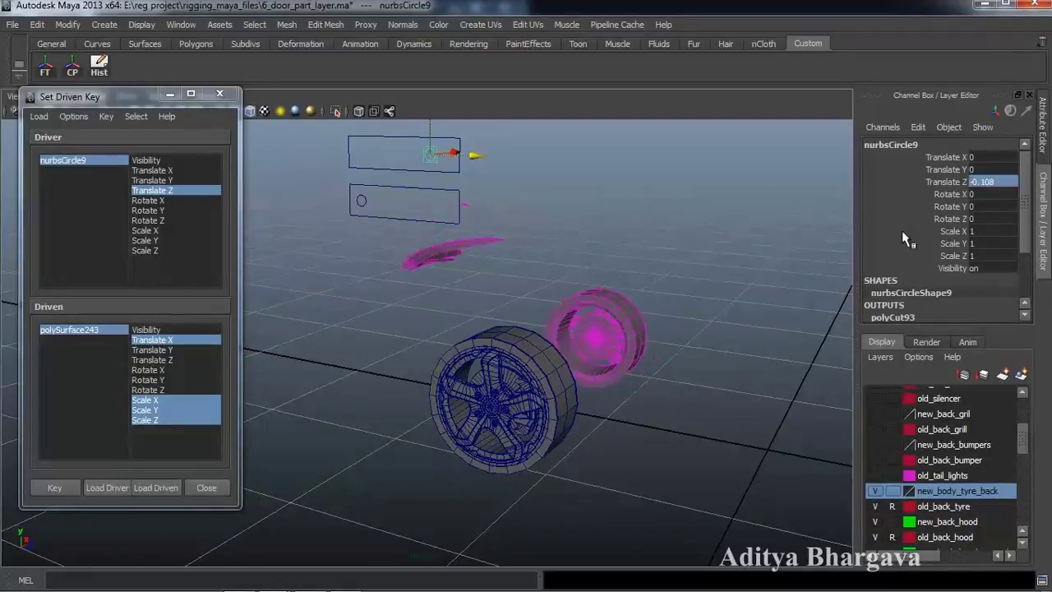
Step: Set the opposite new rear tyre polySurface263's Translate X to 0.221, mirroring polySurface243's offset
{"action": "left_click_drag", "start_coordinate": [717, 324], "coordinate": [669, 369], "text": "alt"}
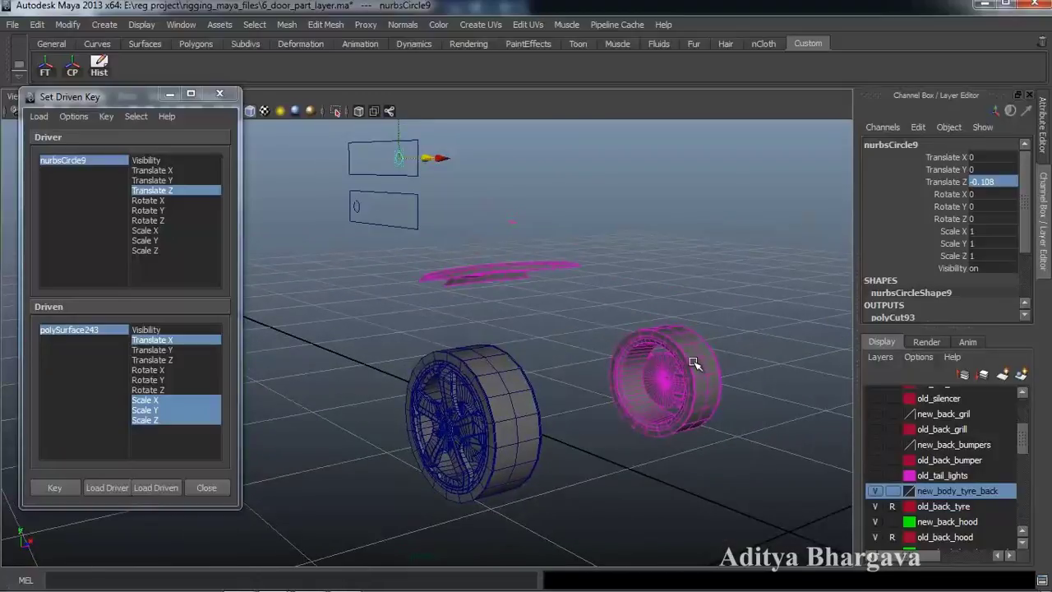
{"action": "left_click", "coordinate": [694, 364]}
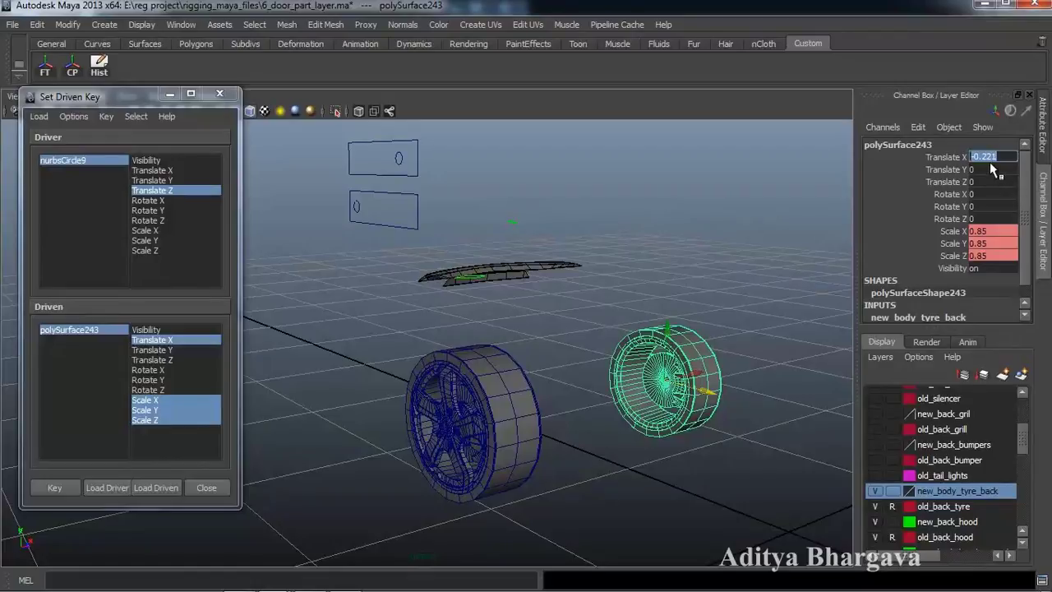
{"action": "left_click", "coordinate": [470, 397]}
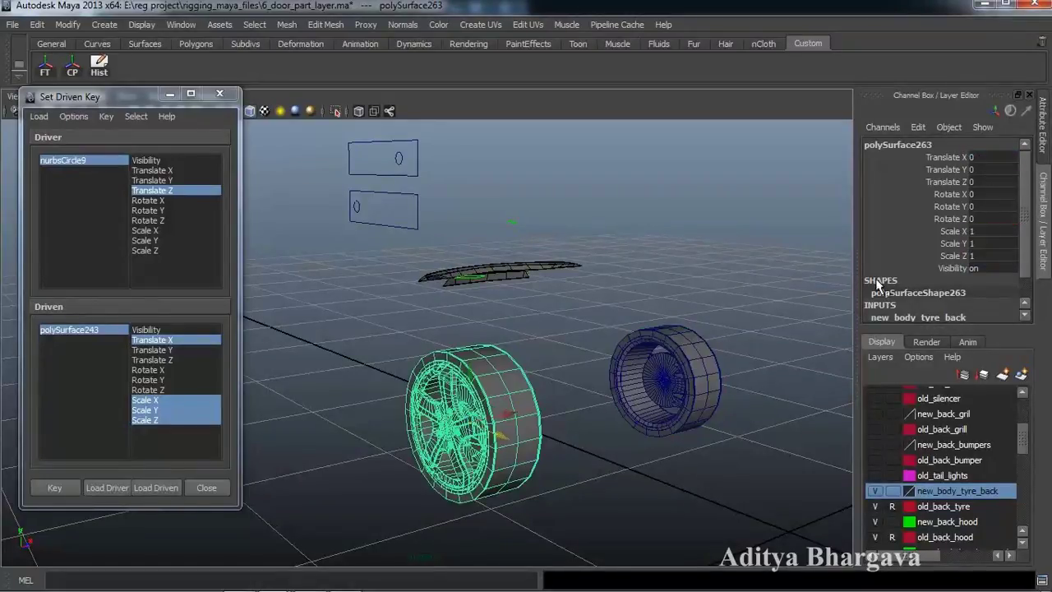
{"action": "left_click", "coordinate": [984, 157]}
{"action": "type", "text": "0.221"}
{"action": "key", "text": "Return"}
Step: Load polySurface263 as the driven object and choose its Translate X and Scale X, Y and Z as driven channels
{"action": "left_click_drag", "start_coordinate": [575, 280], "coordinate": [527, 399], "text": "alt"}
{"action": "left_click", "coordinate": [156, 487]}
{"action": "left_click_drag", "start_coordinate": [145, 400], "coordinate": [172, 422]}
{"action": "left_click", "coordinate": [187, 328], "text": "ctrl"}
{"action": "left_click", "coordinate": [183, 330], "text": "ctrl"}
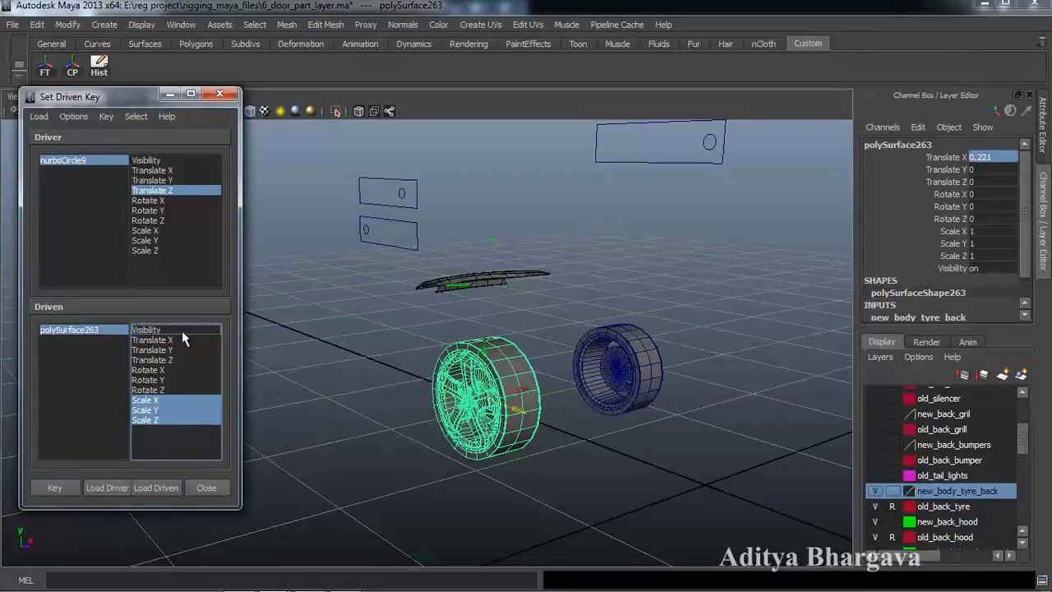
{"action": "left_click", "coordinate": [180, 339], "text": "ctrl"}
Step: Set polySurface263's Scale X, Y and Z to 0.85 and key it at the current slider position
{"action": "left_click_drag", "start_coordinate": [990, 233], "coordinate": [1002, 257]}
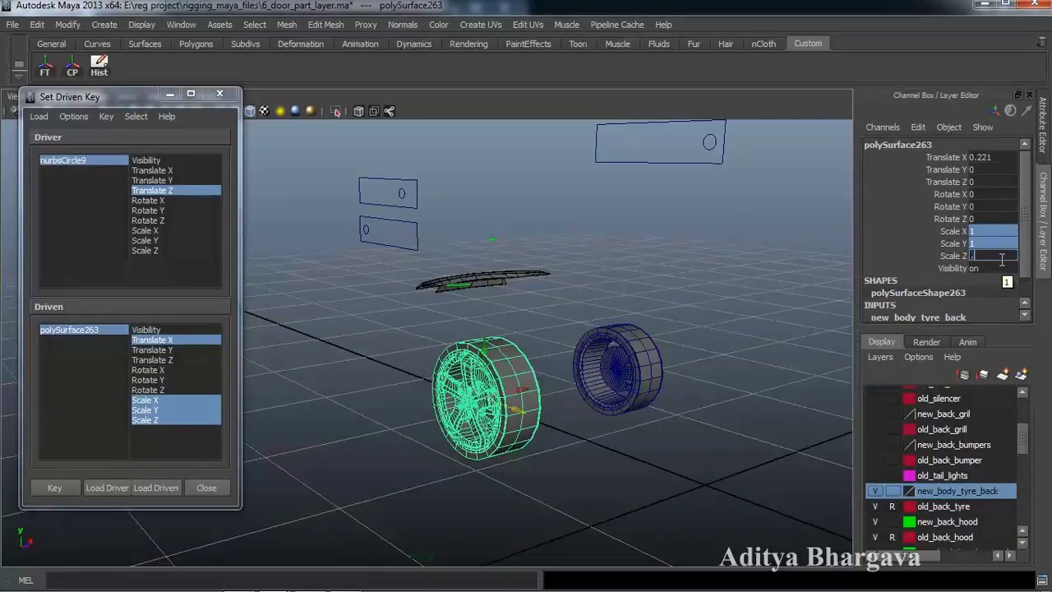
{"action": "type", "text": ".85"}
{"action": "key", "text": "Return"}
{"action": "left_click_drag", "start_coordinate": [567, 430], "coordinate": [612, 456], "text": "alt"}
{"action": "left_click_drag", "start_coordinate": [353, 481], "coordinate": [376, 314], "text": "alt"}
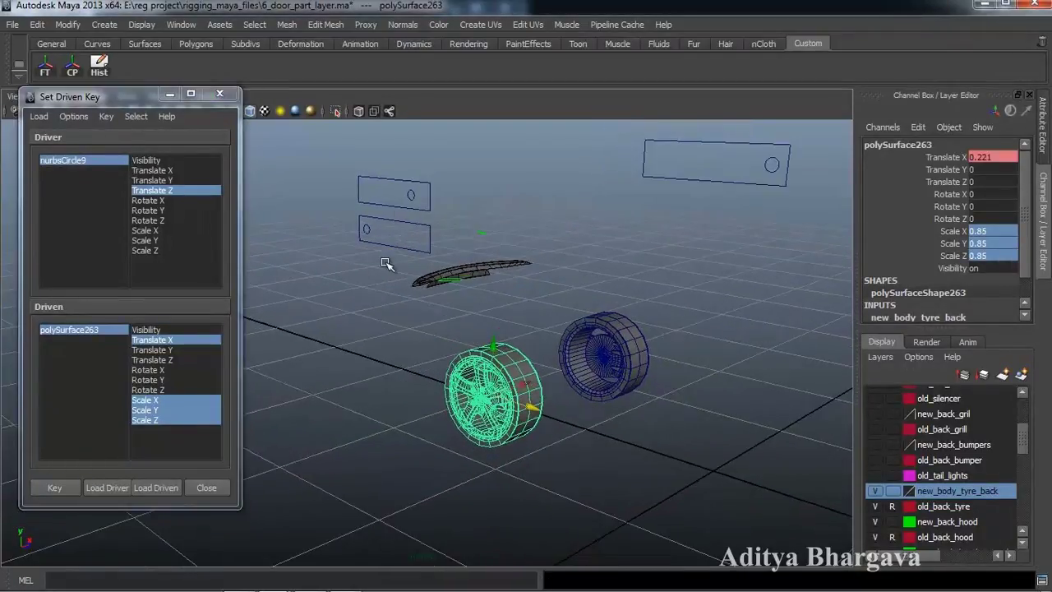
Step: Slide nurbsCircle9 to a Translate Z of about -0.317 and key polySurface263 with Scale X, Y and Z at 1 and Translate X at 0
{"action": "left_click", "coordinate": [408, 190]}
{"action": "left_click_drag", "start_coordinate": [444, 204], "coordinate": [423, 202]}
{"action": "left_click", "coordinate": [511, 379]}
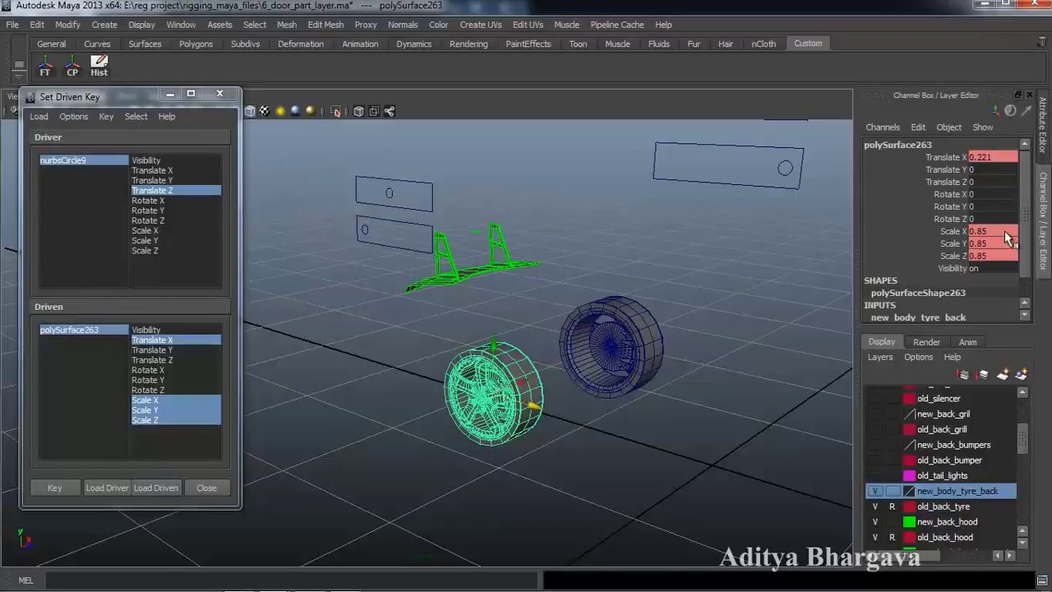
{"action": "left_click_drag", "start_coordinate": [1003, 231], "coordinate": [1006, 258]}
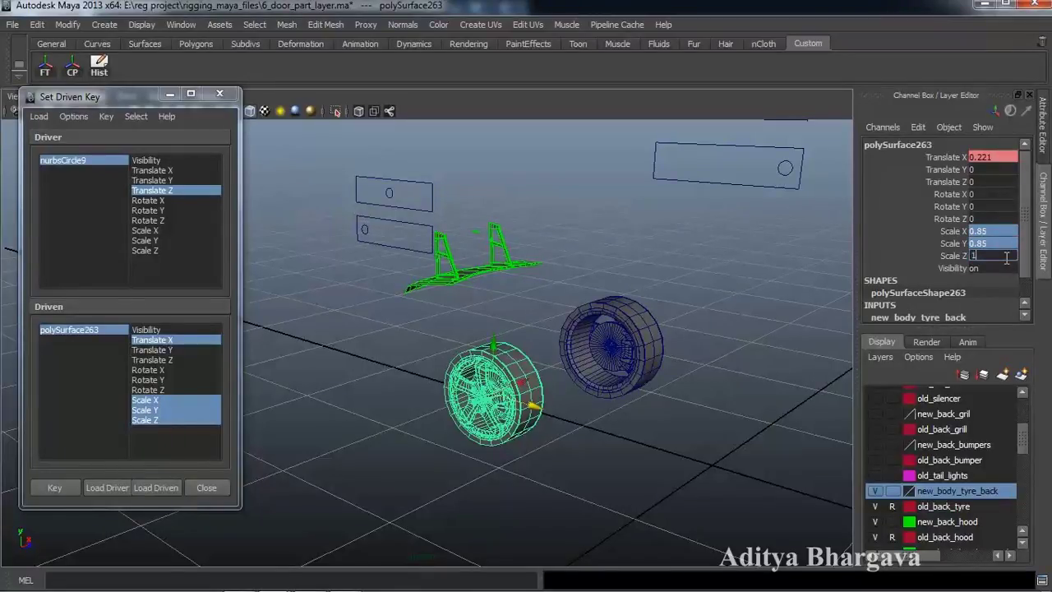
{"action": "type", "text": "1"}
{"action": "key", "text": "Return"}
{"action": "left_click", "coordinate": [1002, 157]}
{"action": "type", "text": "0"}
{"action": "key", "text": "Return"}
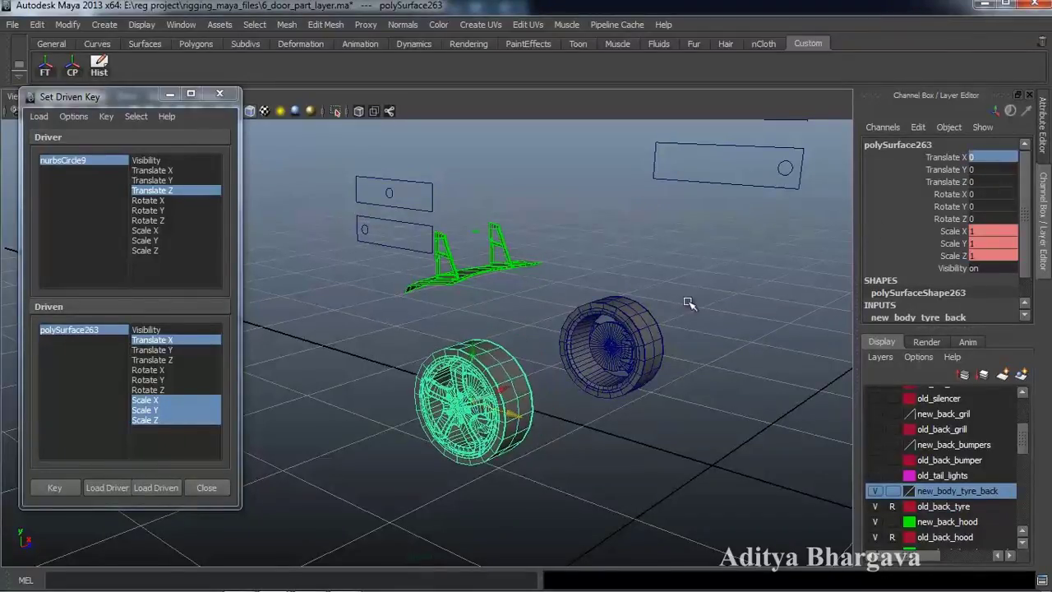
{"action": "left_click", "coordinate": [46, 487]}
Step: Slide nurbsCircle9 back to a Translate Z of about -0.091
{"action": "left_click_drag", "start_coordinate": [584, 395], "coordinate": [482, 395], "text": "alt"}
{"action": "left_click", "coordinate": [488, 173]}
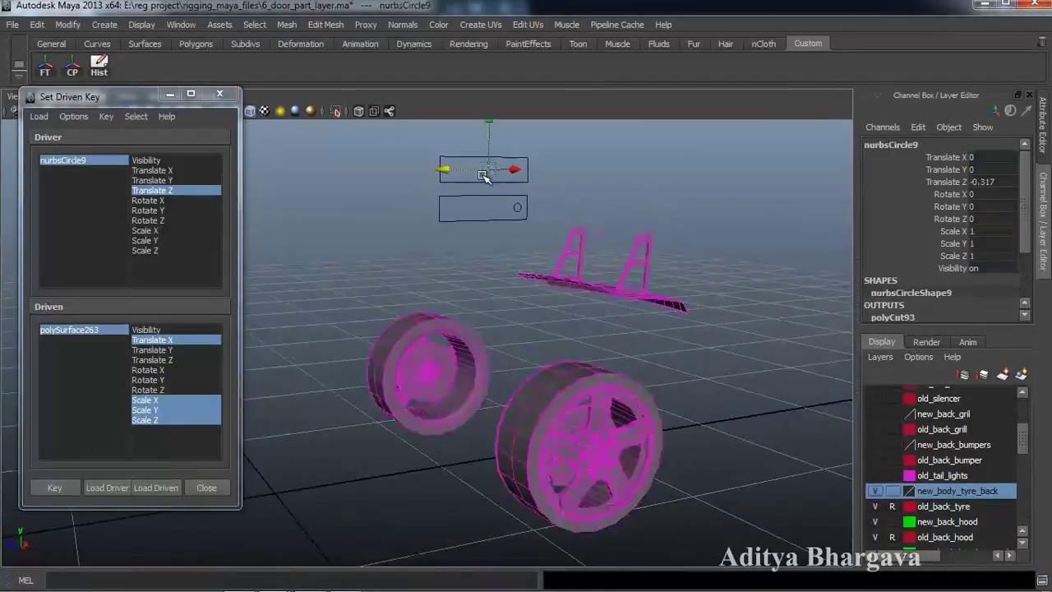
{"action": "left_click_drag", "start_coordinate": [488, 169], "coordinate": [426, 186]}
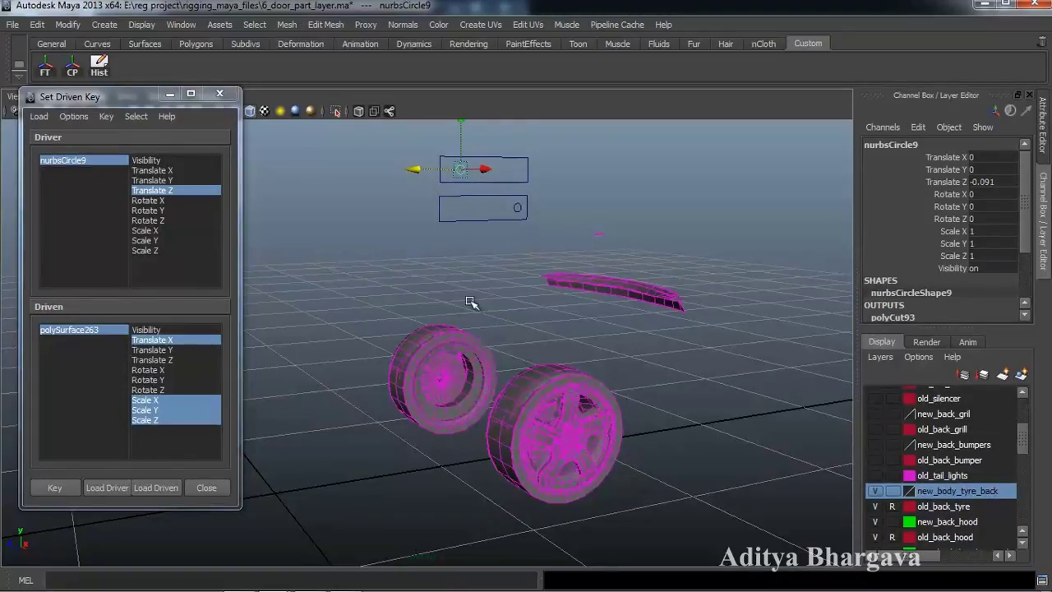
Step: Load both new rear tyres, polySurface263 and polySurface243, as driven objects and choose Visibility as their driven channel
{"action": "left_click", "coordinate": [449, 368]}
{"action": "left_click", "coordinate": [567, 445], "text": "shift"}
{"action": "left_click", "coordinate": [162, 486]}
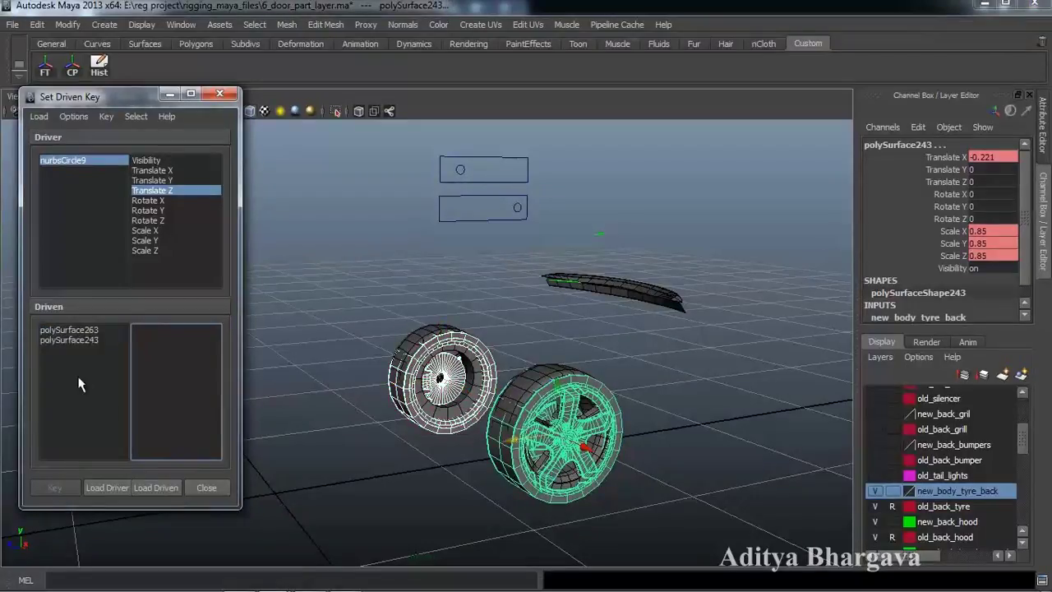
{"action": "left_click_drag", "start_coordinate": [83, 333], "coordinate": [119, 368]}
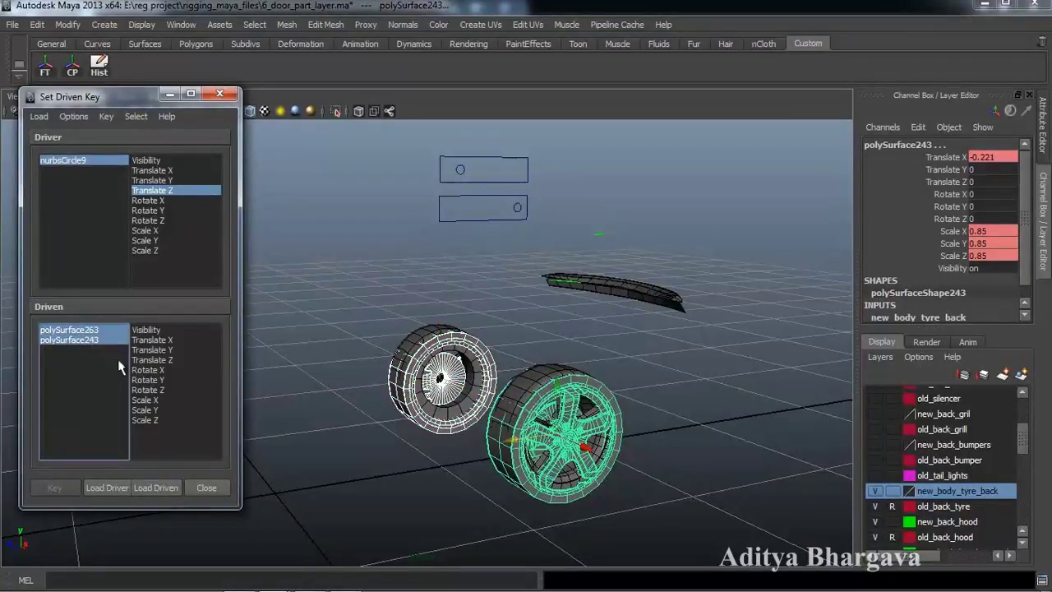
{"action": "left_click", "coordinate": [151, 331]}
Step: Turn both new rear tyres' Visibility off and key it
{"action": "double_click", "coordinate": [1003, 268]}
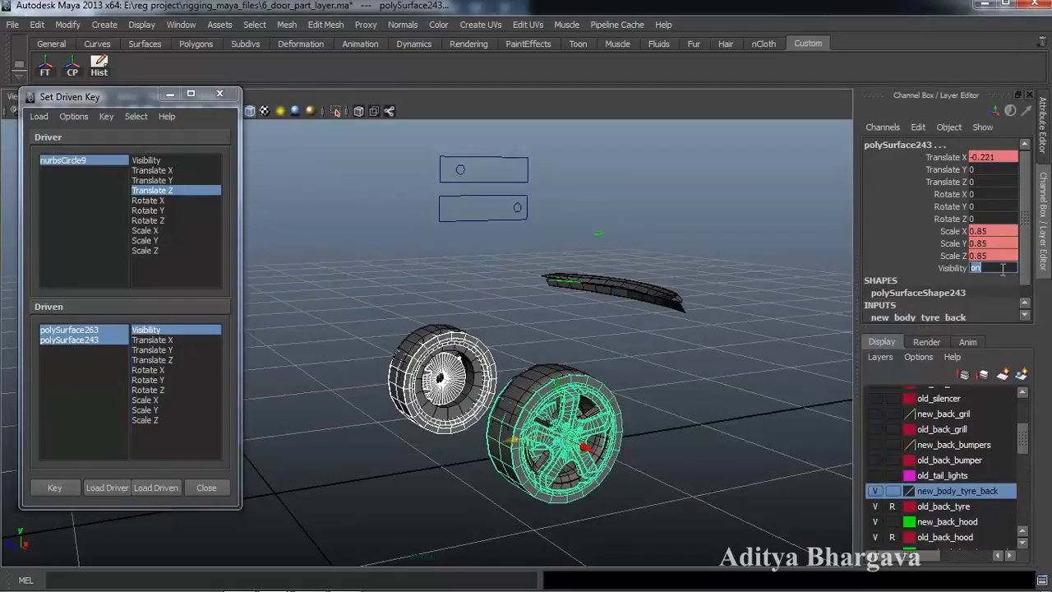
{"action": "type", "text": "0"}
{"action": "key", "text": "Return"}
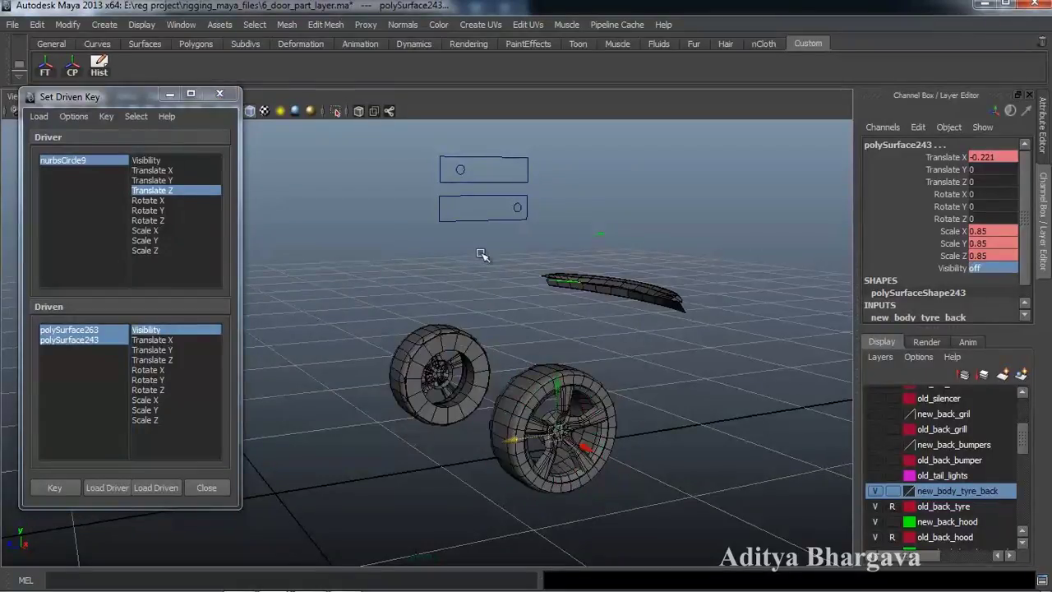
{"action": "left_click", "coordinate": [71, 491]}
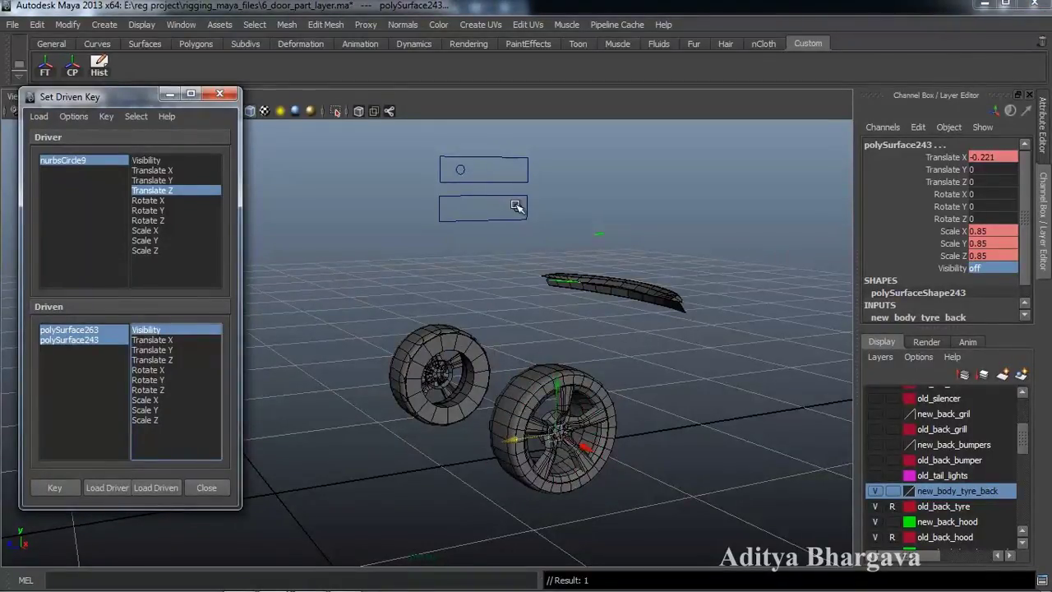
Step: Slide nurbsCircle9 to a Translate Z of about -0.102, then turn both new rear tyres' Visibility on and key it
{"action": "left_click", "coordinate": [460, 169]}
{"action": "left_click_drag", "start_coordinate": [416, 171], "coordinate": [418, 180]}
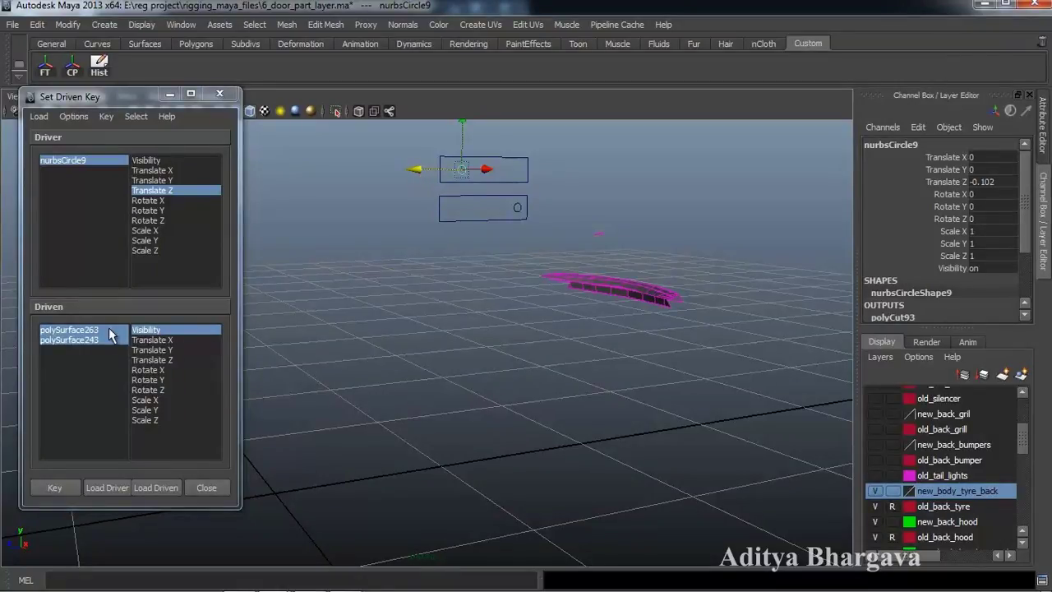
{"action": "left_click_drag", "start_coordinate": [107, 330], "coordinate": [104, 341]}
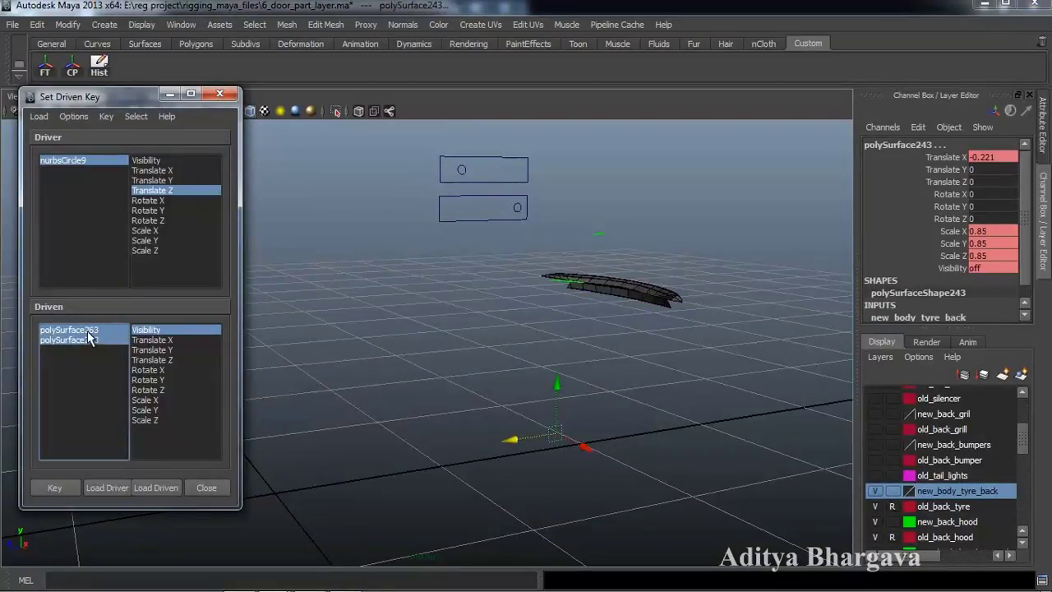
{"action": "left_click", "coordinate": [86, 340], "text": "ctrl"}
{"action": "left_click", "coordinate": [1001, 268]}
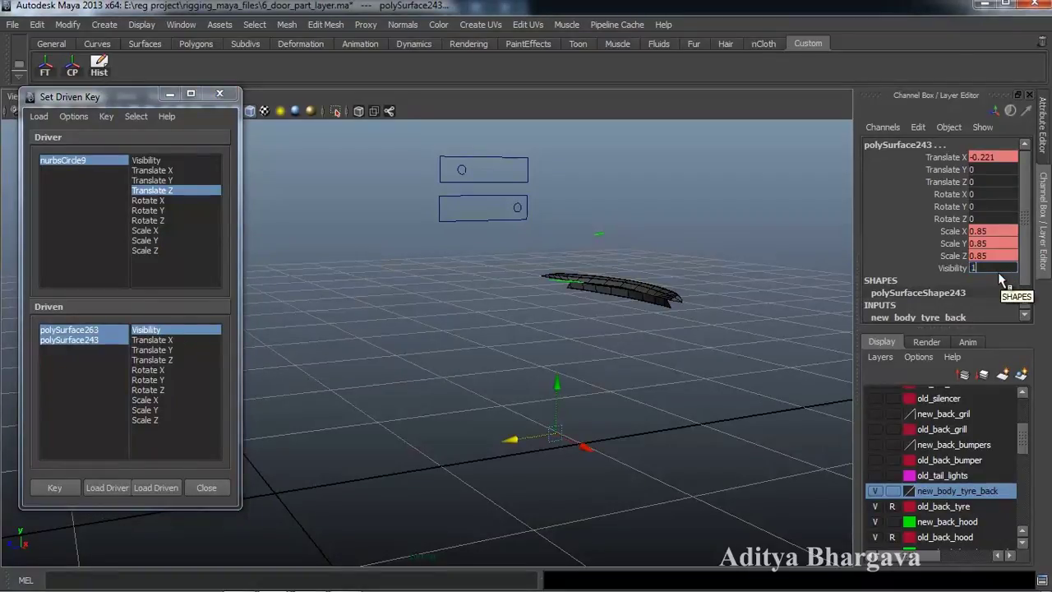
{"action": "type", "text": "1"}
{"action": "key", "text": "Return"}
{"action": "left_click", "coordinate": [53, 490]}
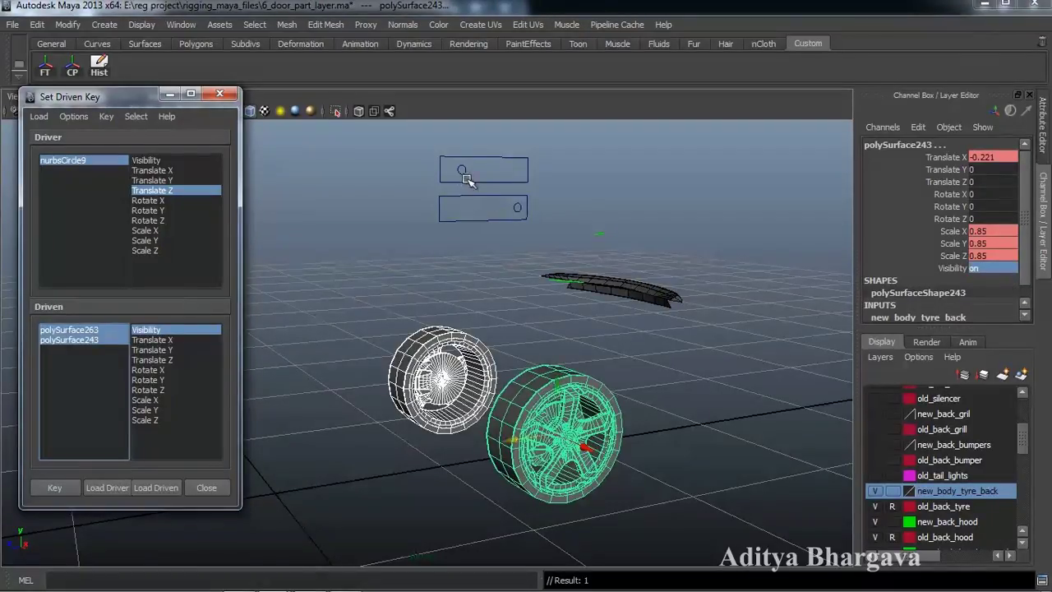
Step: With nurbsCircle9 at a Translate Z of about -0.103, load polySurface243 as the driven object and key its Rotate X at 0
{"action": "left_click", "coordinate": [461, 170]}
{"action": "left_click_drag", "start_coordinate": [418, 170], "coordinate": [352, 198]}
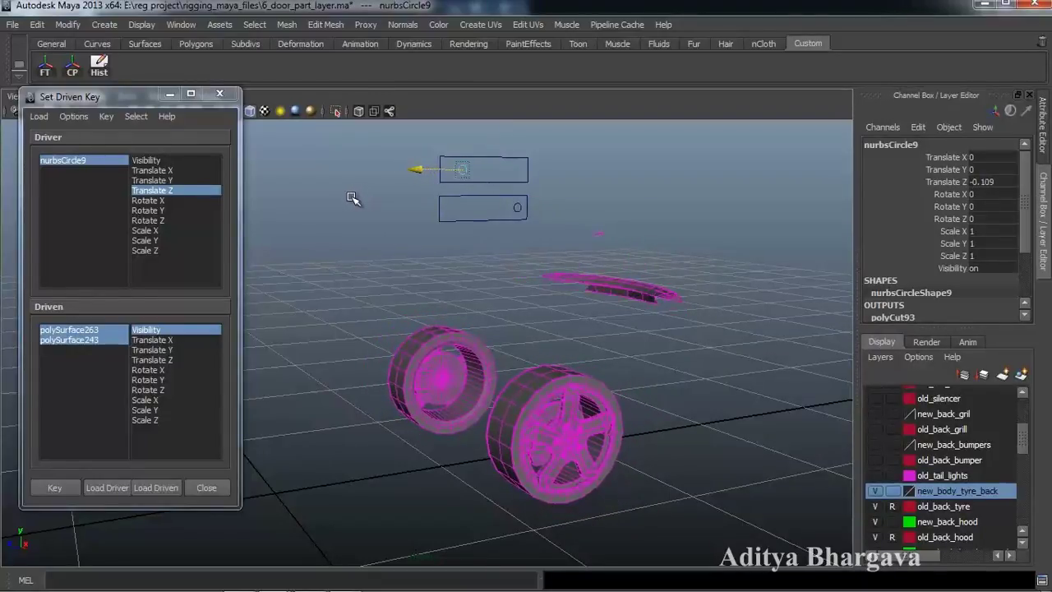
{"action": "left_click", "coordinate": [594, 398]}
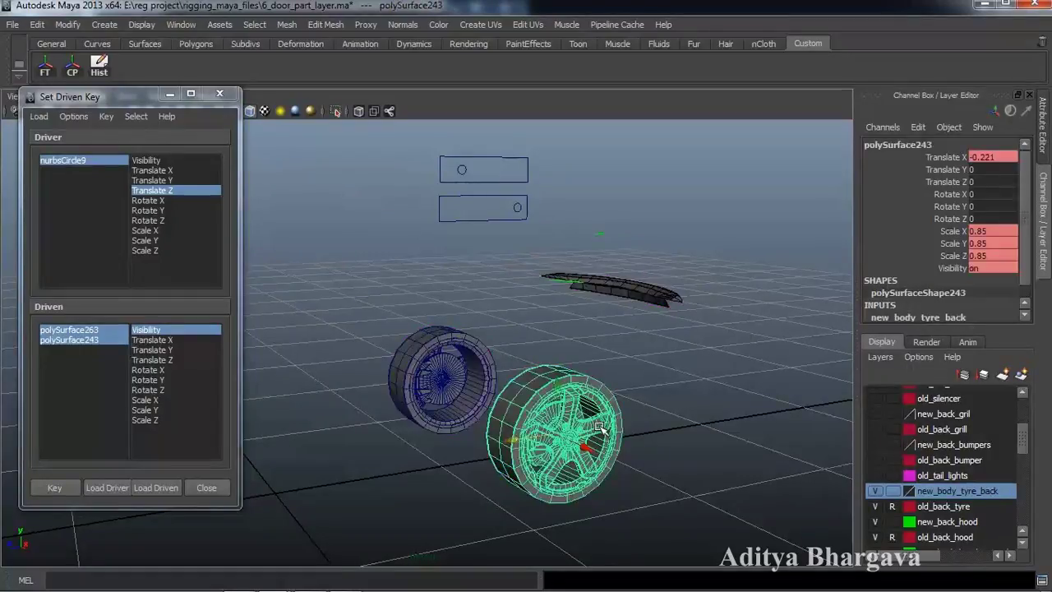
{"action": "scroll", "coordinate": [604, 382], "scroll_direction": "up", "scroll_amount": 4}
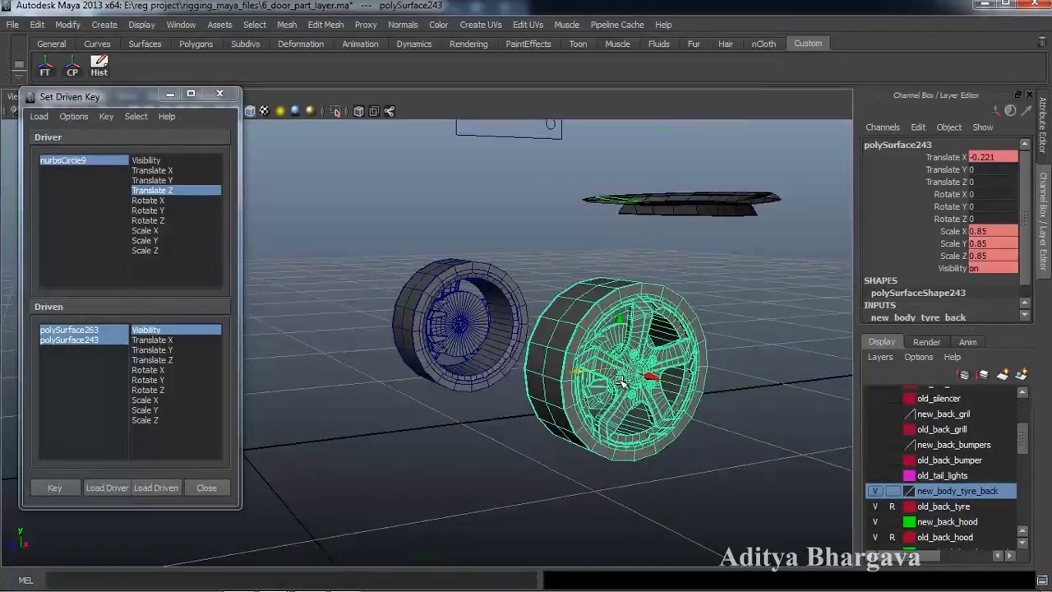
{"action": "scroll", "coordinate": [611, 375], "scroll_direction": "down", "scroll_amount": 5}
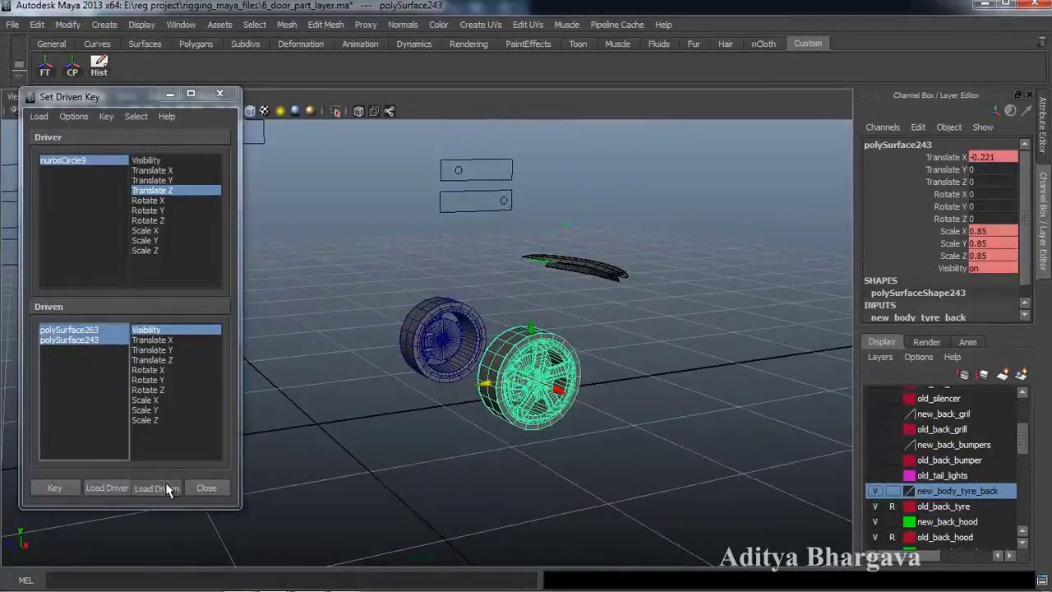
{"action": "left_click", "coordinate": [156, 487]}
{"action": "middle_click_drag", "start_coordinate": [503, 337], "coordinate": [500, 359], "text": "alt"}
{"action": "right_click_drag", "start_coordinate": [504, 360], "coordinate": [495, 400], "text": "alt"}
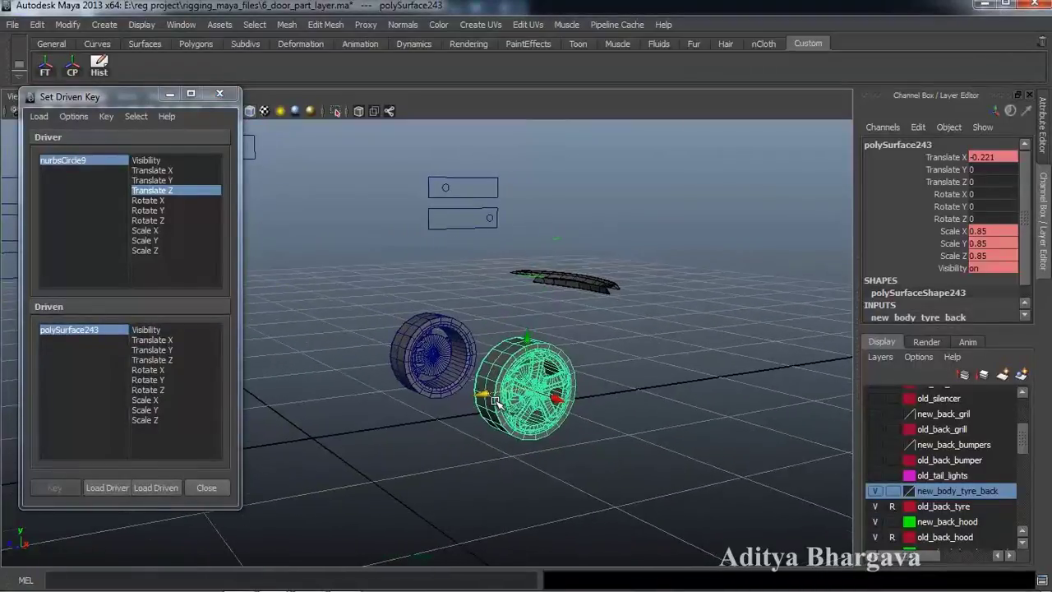
{"action": "scroll", "coordinate": [495, 400], "scroll_direction": "up", "scroll_amount": 3}
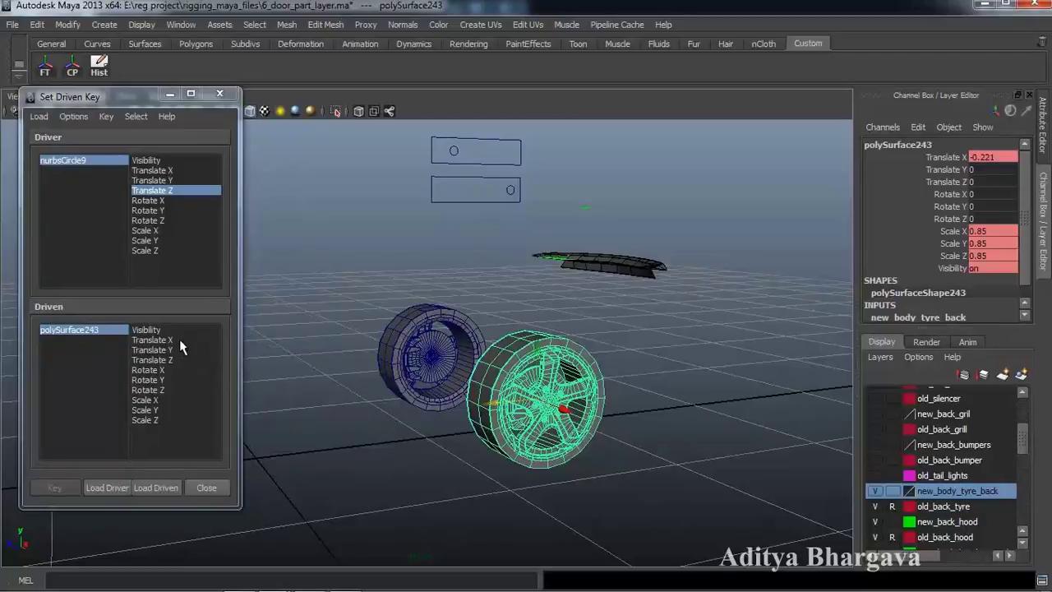
{"action": "left_click", "coordinate": [172, 370]}
{"action": "mouse_move", "coordinate": [392, 387]}
{"action": "left_mouse_down", "text": "alt"}
{"action": "mouse_move", "coordinate": [405, 378]}
{"action": "mouse_move", "coordinate": [403, 386]}
{"action": "left_mouse_up", "text": "alt"}
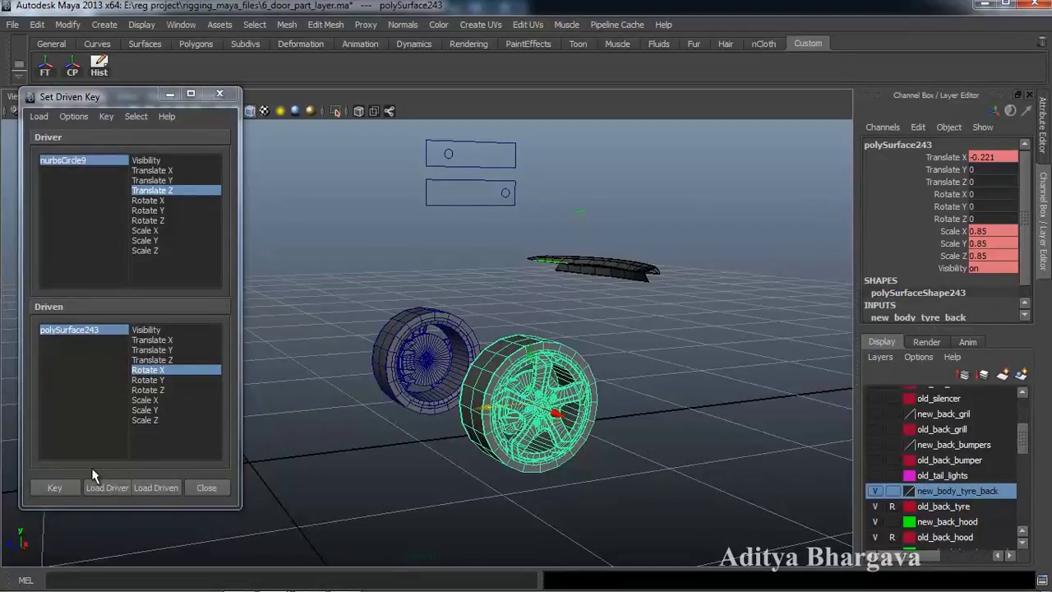
{"action": "left_click", "coordinate": [54, 488]}
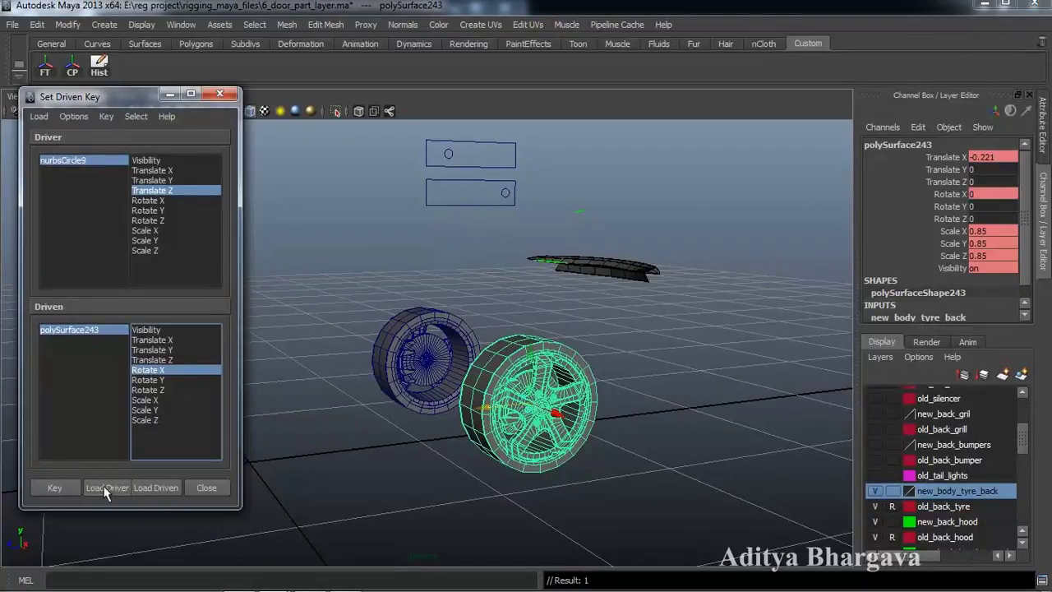
Step: Slide nurbsCircle9 to a Translate Z of about -0.353
{"action": "left_click", "coordinate": [443, 164]}
{"action": "double_click", "coordinate": [989, 182]}
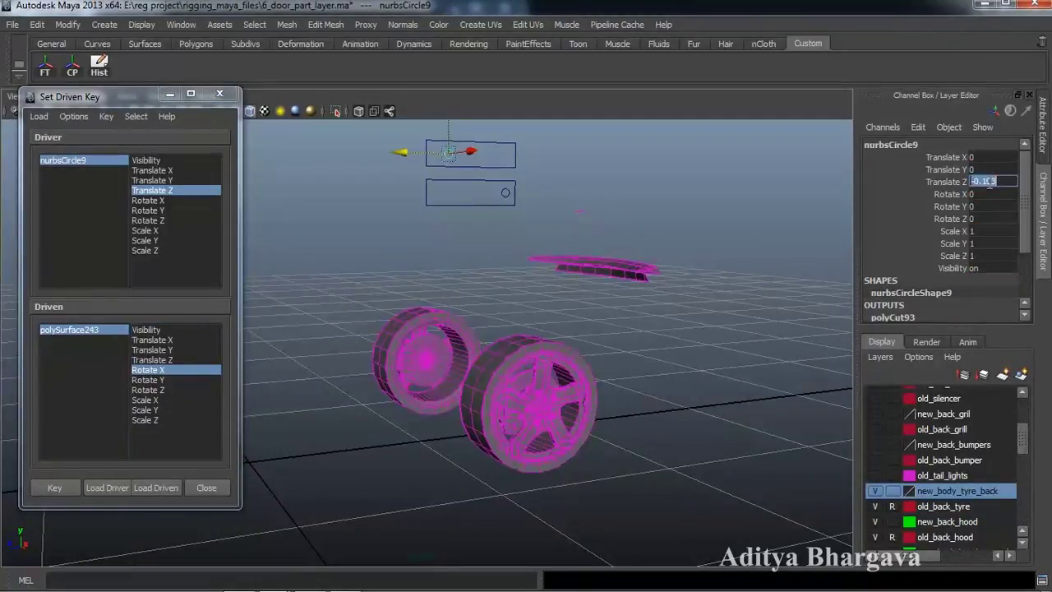
{"action": "left_click", "coordinate": [98, 330]}
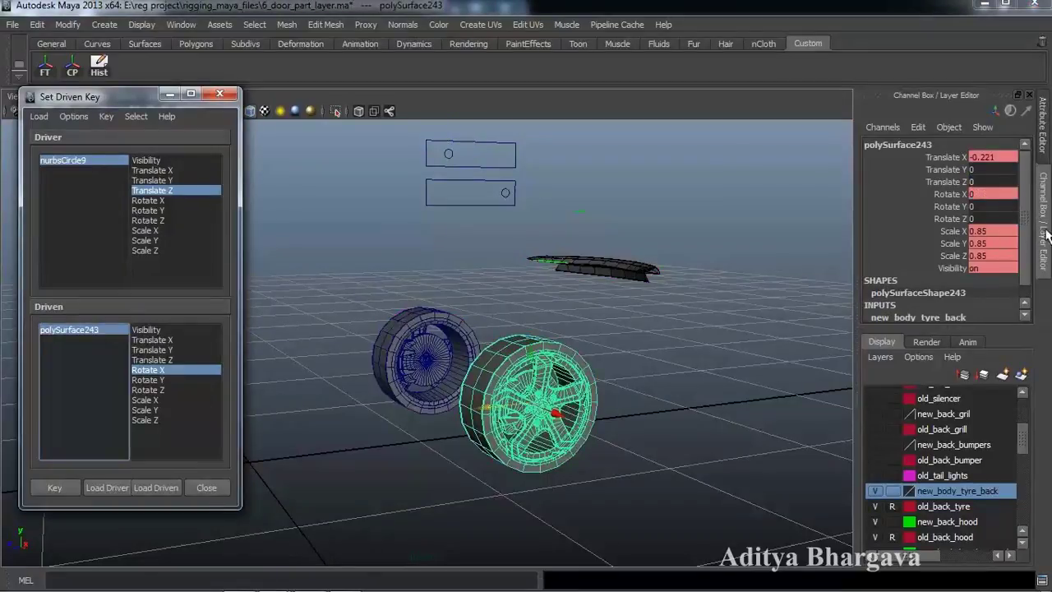
{"action": "left_click", "coordinate": [444, 152]}
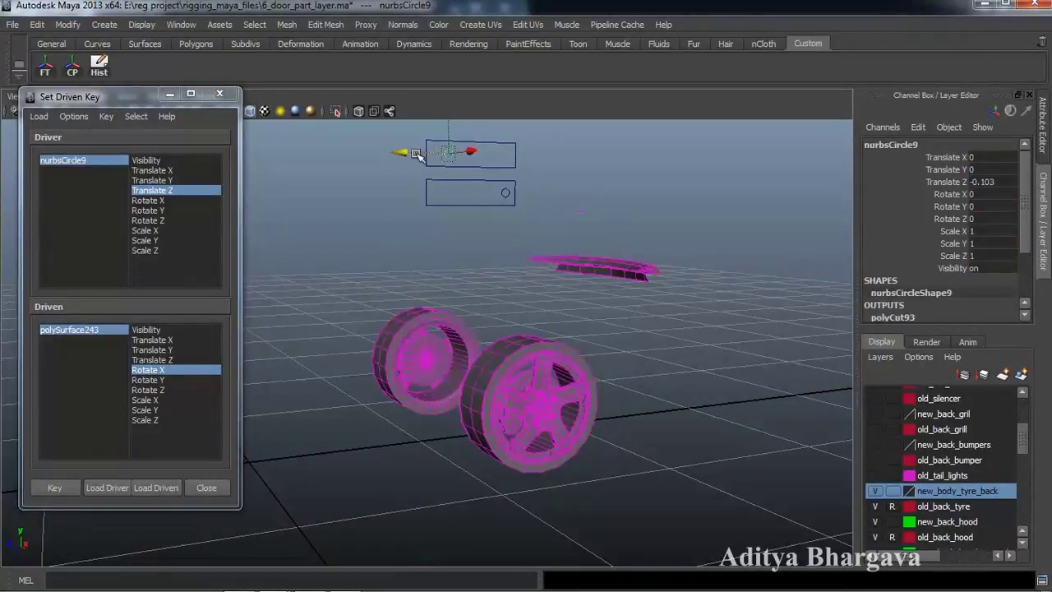
{"action": "mouse_move", "coordinate": [423, 156]}
{"action": "left_mouse_down"}
{"action": "mouse_move", "coordinate": [441, 165]}
{"action": "mouse_move", "coordinate": [436, 155]}
{"action": "left_mouse_up"}
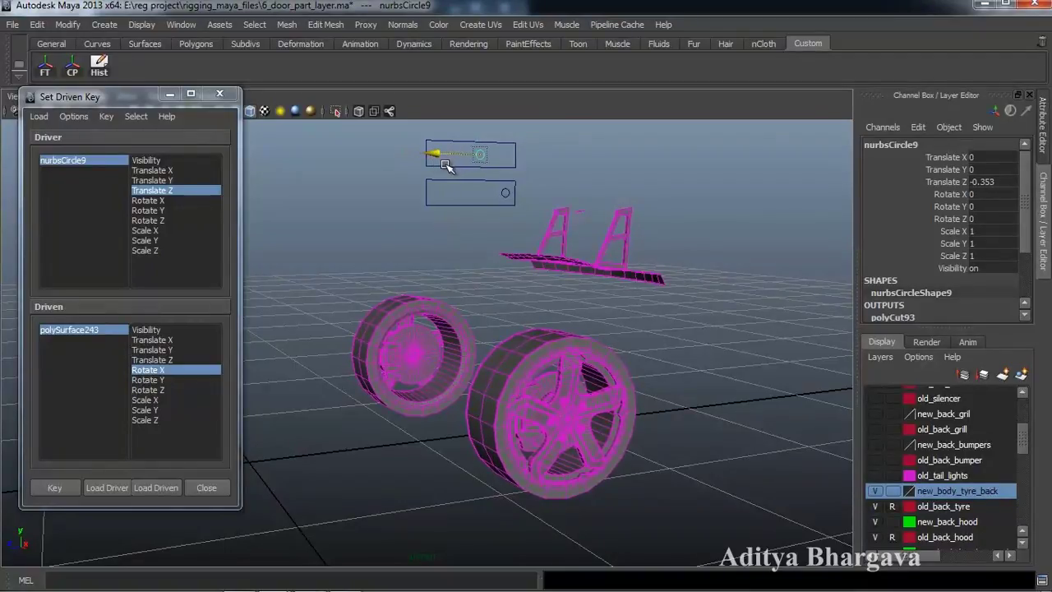
Step: Set polySurface243's Rotate X to -360 and key it against nurbsCircle9's Translate Z
{"action": "left_click", "coordinate": [110, 332]}
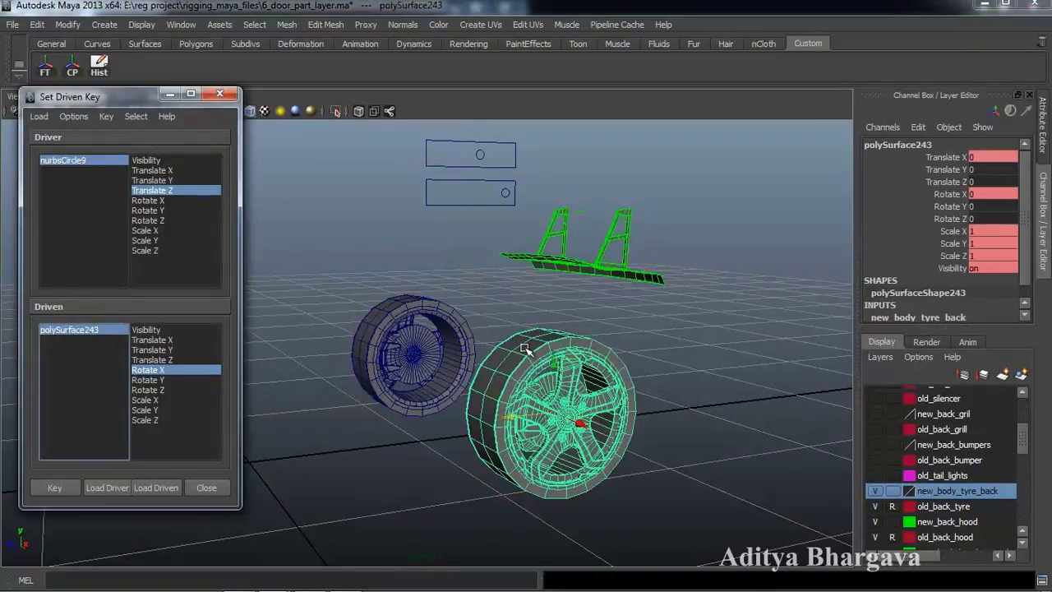
{"action": "left_click", "coordinate": [525, 350]}
{"action": "key", "text": "e"}
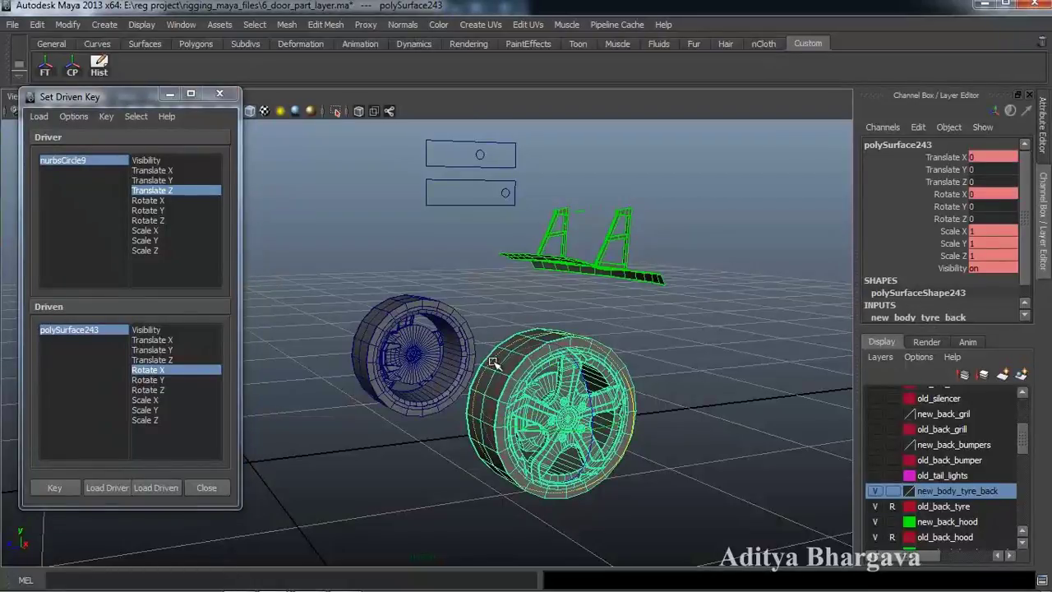
{"action": "left_click_drag", "start_coordinate": [504, 383], "coordinate": [558, 431], "text": "alt"}
{"action": "double_click", "coordinate": [1011, 195]}
{"action": "type", "text": "-36"}
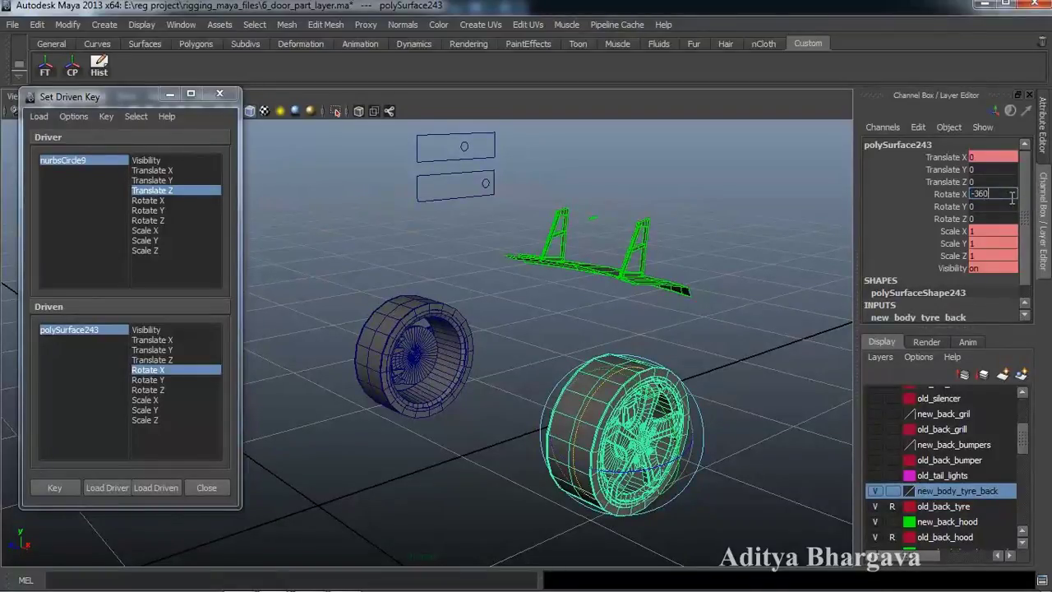
{"action": "key", "text": "Return"}
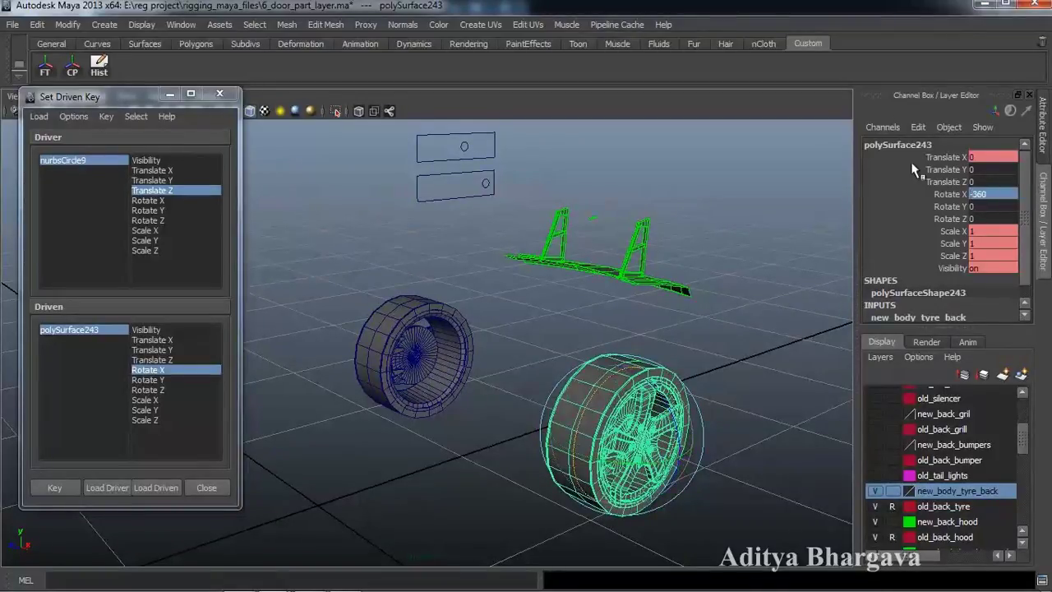
{"action": "left_click_drag", "start_coordinate": [727, 378], "coordinate": [576, 385], "text": "alt"}
{"action": "left_click", "coordinate": [51, 488]}
Step: Try sliding nurbsCircle9 along Z to test the keyed tyre rotation, and undo the move
{"action": "left_click", "coordinate": [485, 158]}
{"action": "key", "text": "w"}
{"action": "mouse_move", "coordinate": [463, 156]}
{"action": "left_mouse_down"}
{"action": "mouse_move", "coordinate": [414, 156]}
{"action": "mouse_move", "coordinate": [450, 160]}
{"action": "left_mouse_up"}
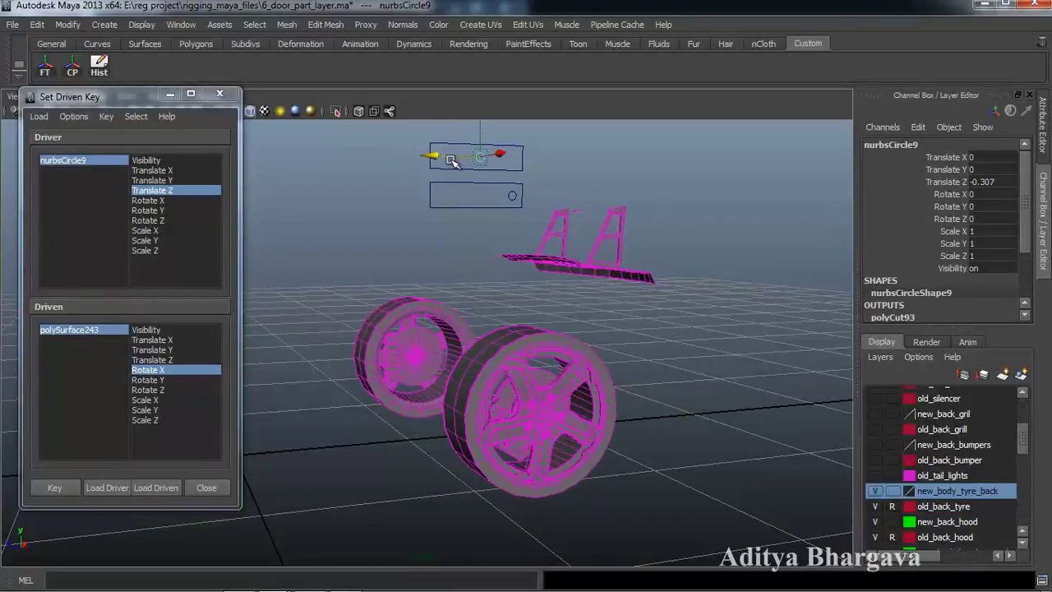
{"action": "key", "text": "ctrl+z"}
{"action": "key", "text": "ctrl+z"}
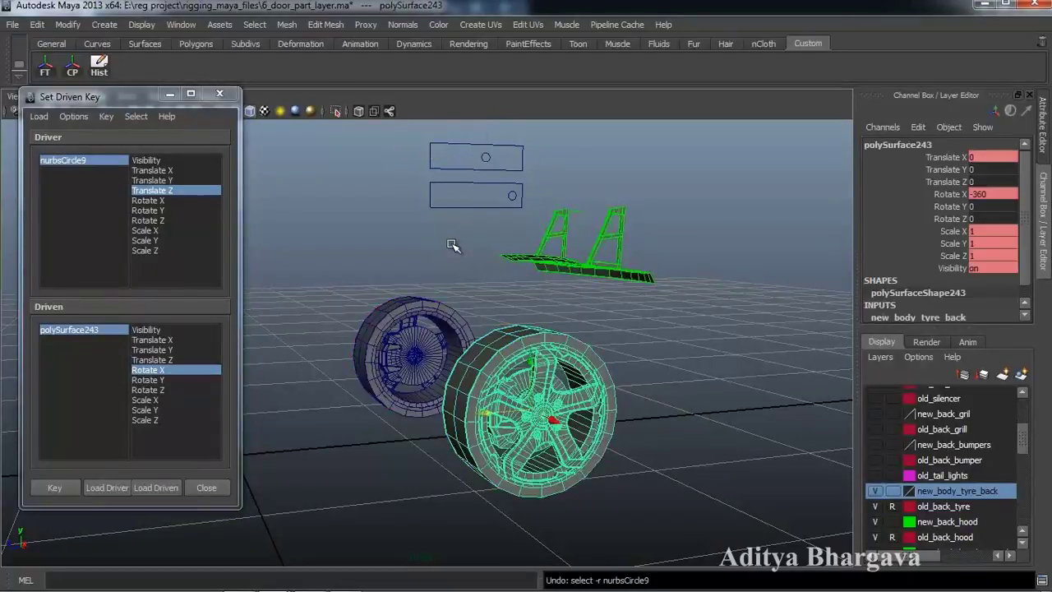
Step: Set polySurface243's Rotate X to -120 and key it
{"action": "double_click", "coordinate": [990, 195]}
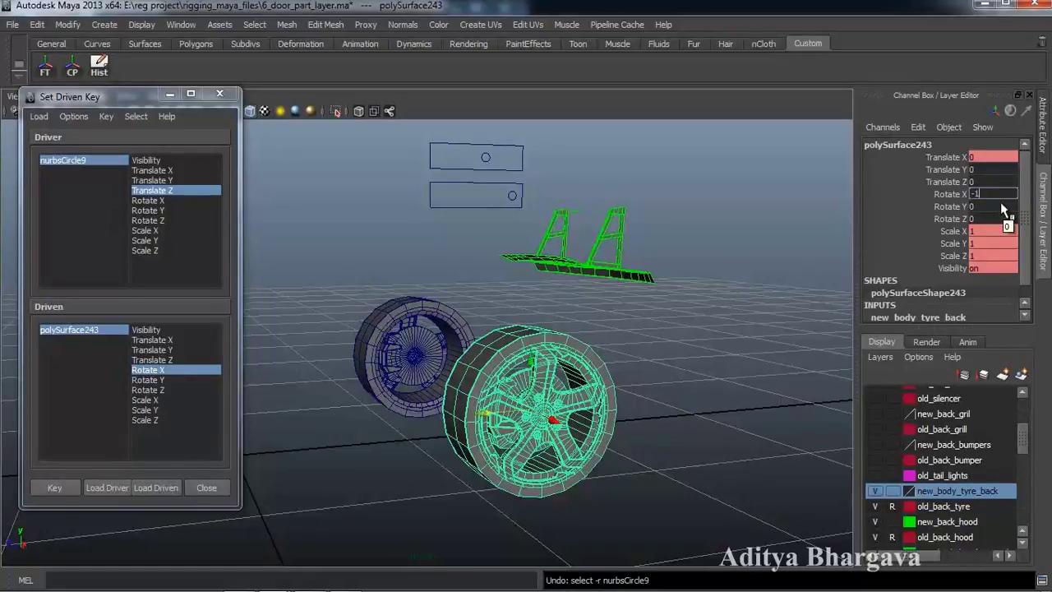
{"action": "key", "text": "Return"}
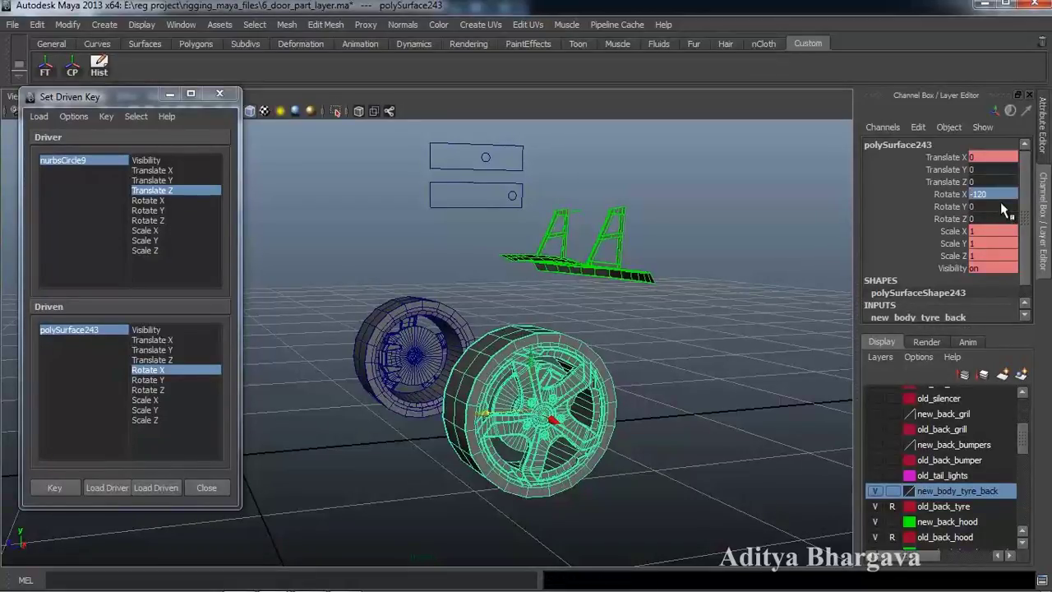
{"action": "left_click", "coordinate": [54, 487]}
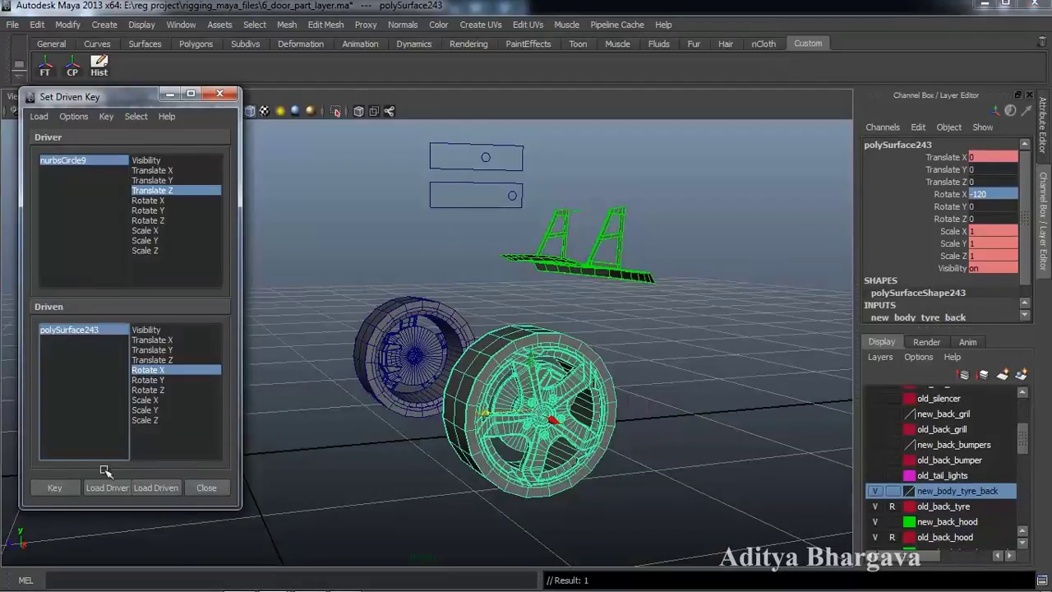
Step: Test the -120 tyre rotation by sliding nurbsCircle9 back and forth, and undo the move
{"action": "left_click", "coordinate": [492, 161]}
{"action": "mouse_move", "coordinate": [442, 158]}
{"action": "left_mouse_down"}
{"action": "mouse_move", "coordinate": [399, 159]}
{"action": "mouse_move", "coordinate": [463, 158]}
{"action": "mouse_move", "coordinate": [378, 161]}
{"action": "mouse_move", "coordinate": [458, 159]}
{"action": "mouse_move", "coordinate": [399, 157]}
{"action": "mouse_move", "coordinate": [383, 169]}
{"action": "mouse_move", "coordinate": [421, 172]}
{"action": "mouse_move", "coordinate": [365, 166]}
{"action": "mouse_move", "coordinate": [428, 156]}
{"action": "mouse_move", "coordinate": [408, 171]}
{"action": "mouse_move", "coordinate": [364, 164]}
{"action": "mouse_move", "coordinate": [415, 167]}
{"action": "mouse_move", "coordinate": [375, 164]}
{"action": "mouse_move", "coordinate": [433, 155]}
{"action": "left_mouse_up"}
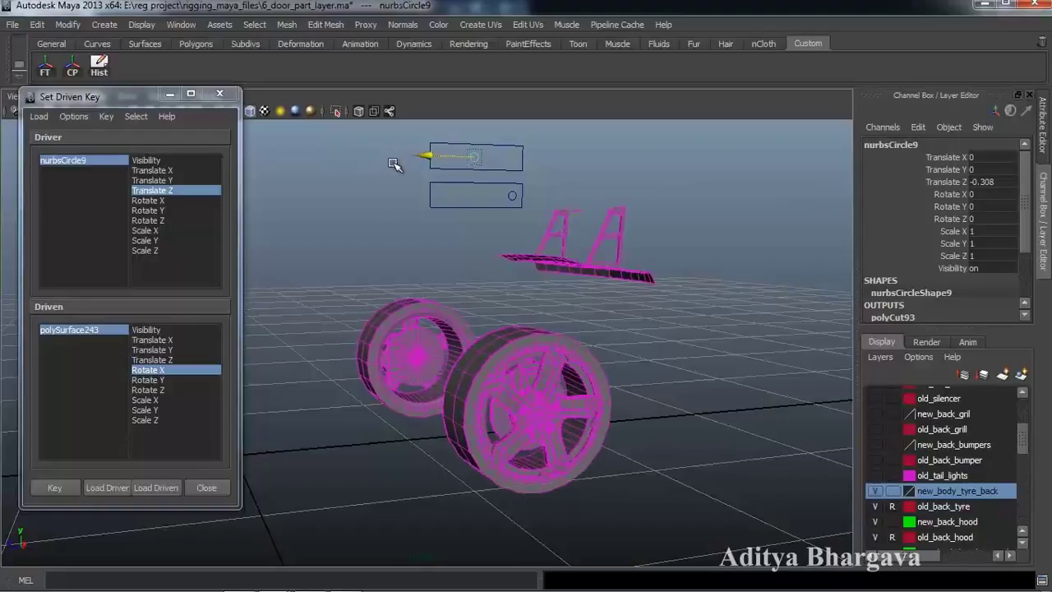
{"action": "key", "text": "ctrl+z"}
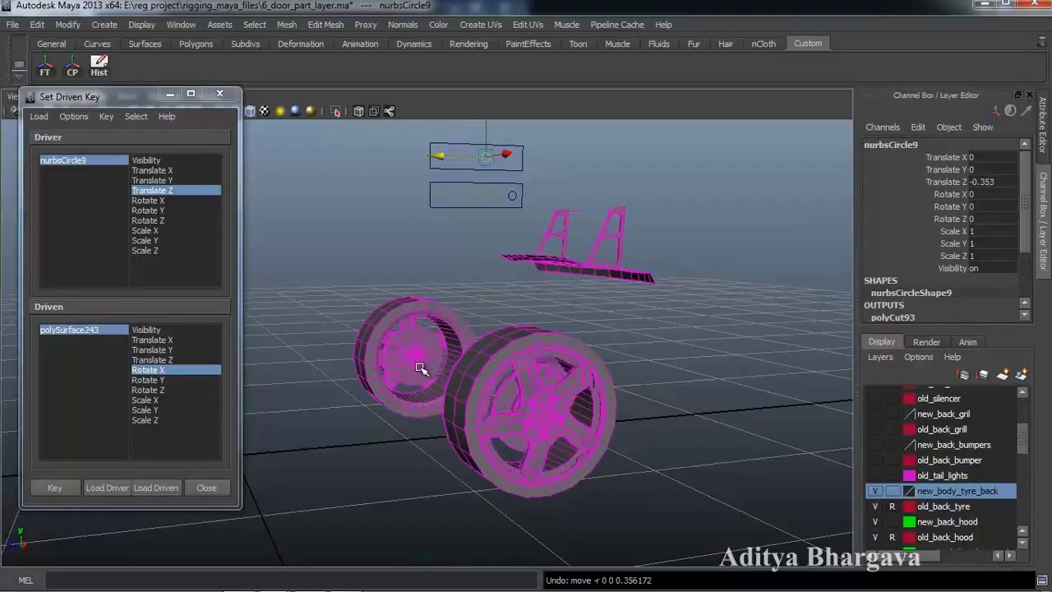
{"action": "left_click_drag", "start_coordinate": [504, 367], "coordinate": [513, 365], "text": "alt"}
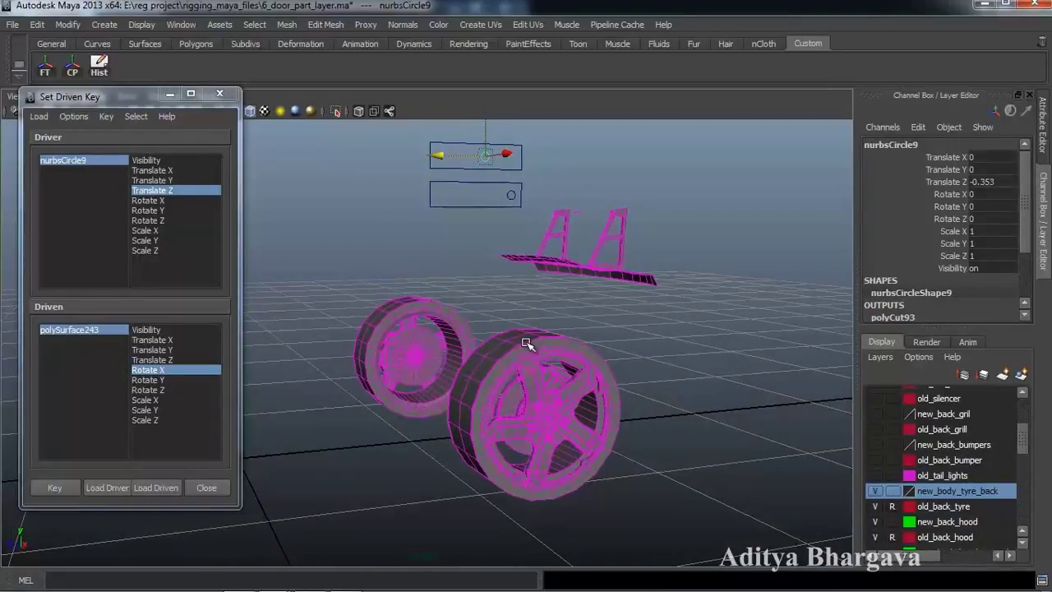
Step: Set nurbsCircle9's Translate Z to -0.103
{"action": "double_click", "coordinate": [1007, 182]}
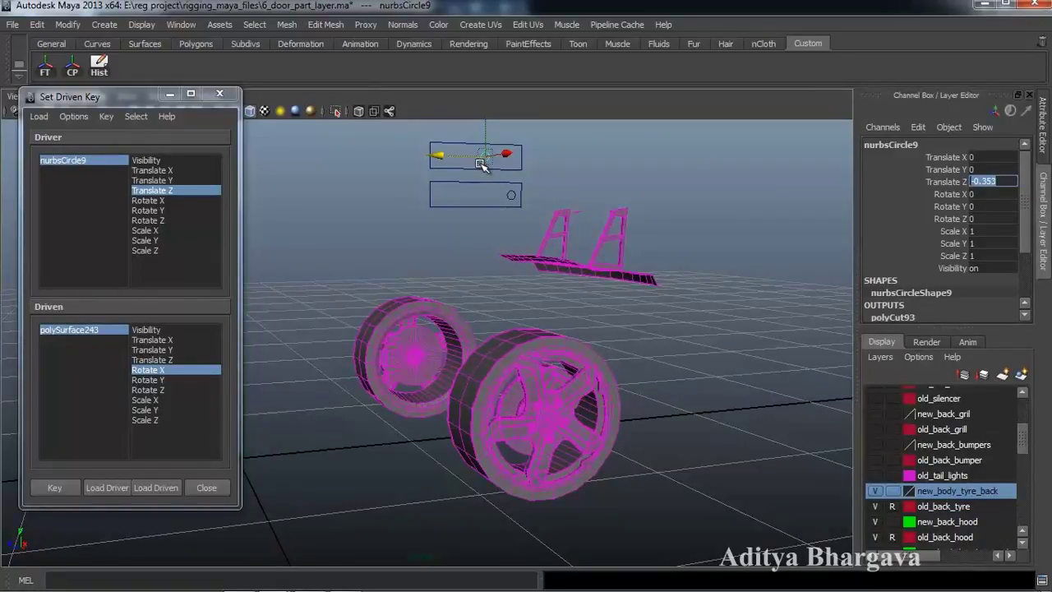
{"action": "type", "text": "-0.103"}
{"action": "key", "text": "Return"}
Step: Load the opposite new rear tyre, polySurface263, as the driven object and key its Rotate X at 0
{"action": "left_click_drag", "start_coordinate": [474, 379], "coordinate": [521, 355], "text": "alt"}
{"action": "middle_click_drag", "start_coordinate": [494, 325], "coordinate": [547, 391], "text": "alt"}
{"action": "left_click", "coordinate": [509, 474]}
{"action": "middle_click_drag", "start_coordinate": [509, 485], "coordinate": [517, 471], "text": "alt"}
{"action": "left_click", "coordinate": [155, 487]}
{"action": "left_click_drag", "start_coordinate": [462, 454], "coordinate": [432, 454], "text": "alt"}
{"action": "left_click", "coordinate": [148, 370]}
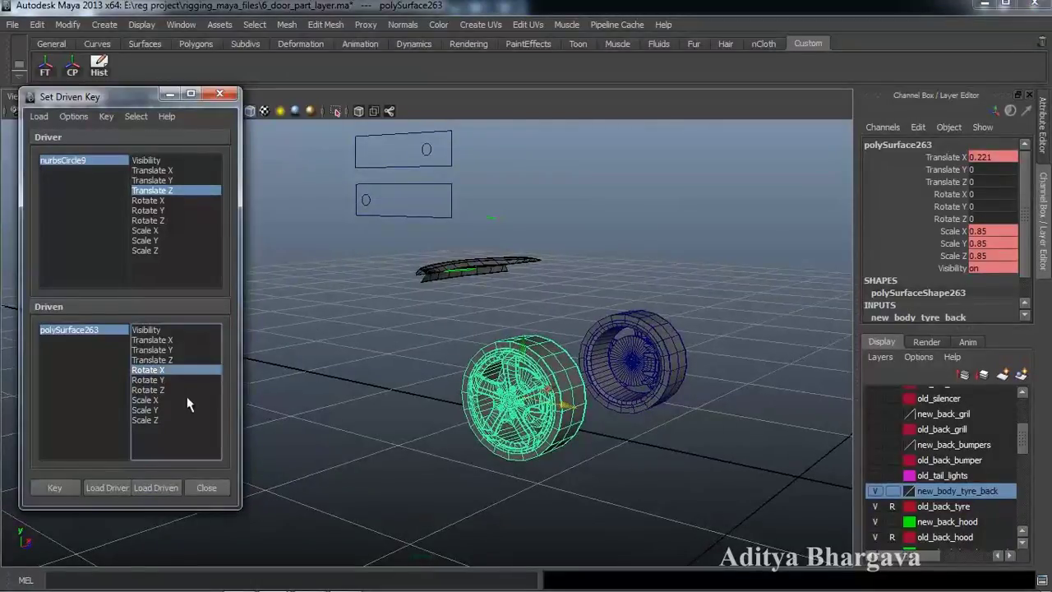
{"action": "left_click", "coordinate": [66, 488]}
Step: Set nurbsCircle9's Translate Z to -0.353
{"action": "left_click", "coordinate": [428, 157]}
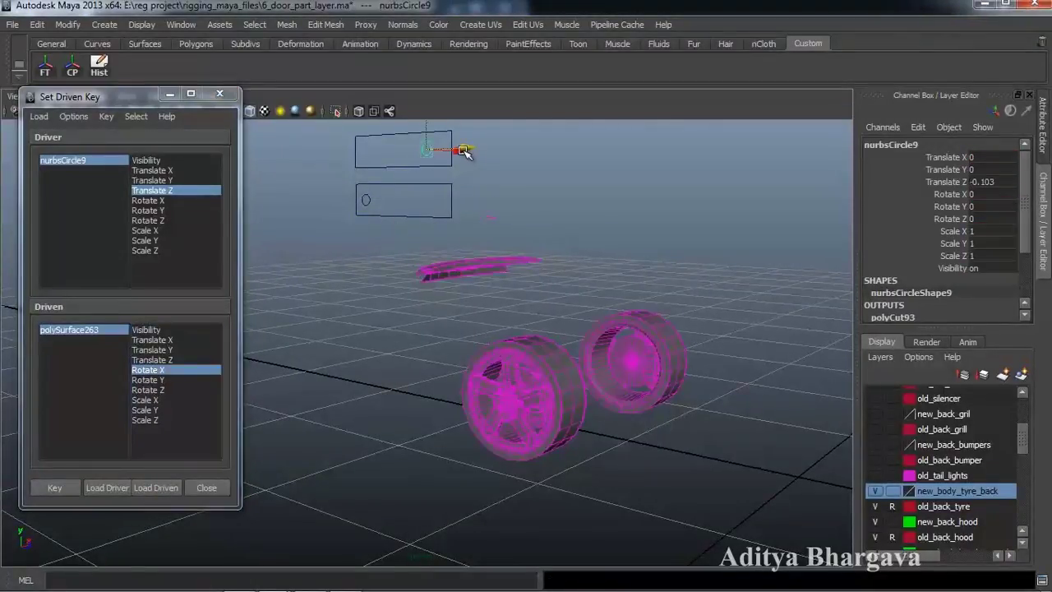
{"action": "left_click_drag", "start_coordinate": [464, 154], "coordinate": [492, 230], "text": "alt"}
{"action": "left_click_drag", "start_coordinate": [470, 163], "coordinate": [438, 162]}
{"action": "double_click", "coordinate": [1004, 182]}
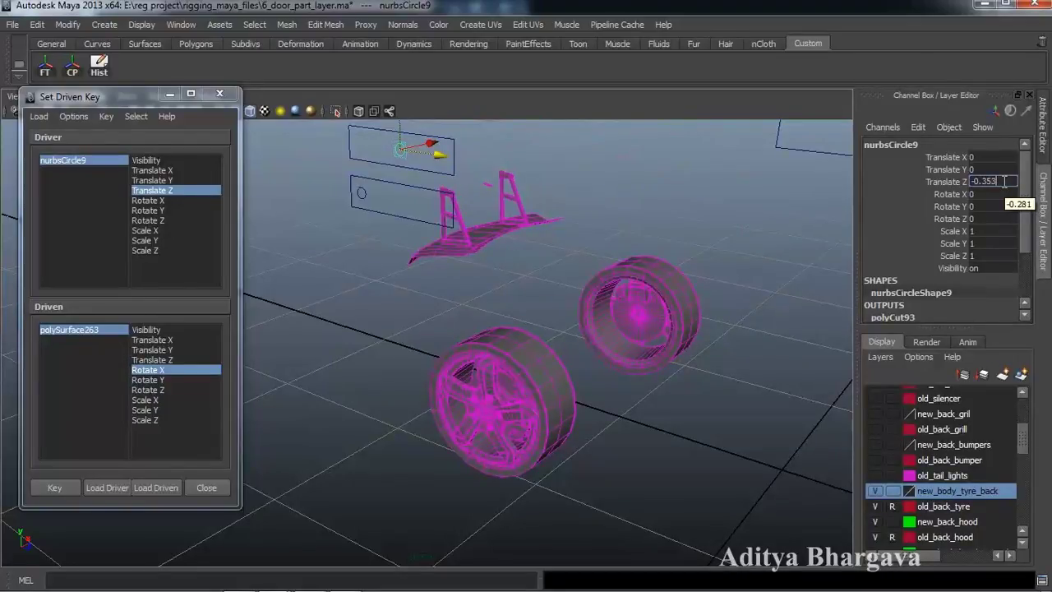
{"action": "key", "text": "Return"}
Step: Set polySurface263's Rotate X to -120 and key it
{"action": "left_click_drag", "start_coordinate": [698, 304], "coordinate": [563, 460], "text": "alt"}
{"action": "left_click", "coordinate": [524, 410]}
{"action": "key", "text": "e"}
{"action": "left_click_drag", "start_coordinate": [543, 369], "coordinate": [589, 330]}
{"action": "left_click", "coordinate": [1017, 194]}
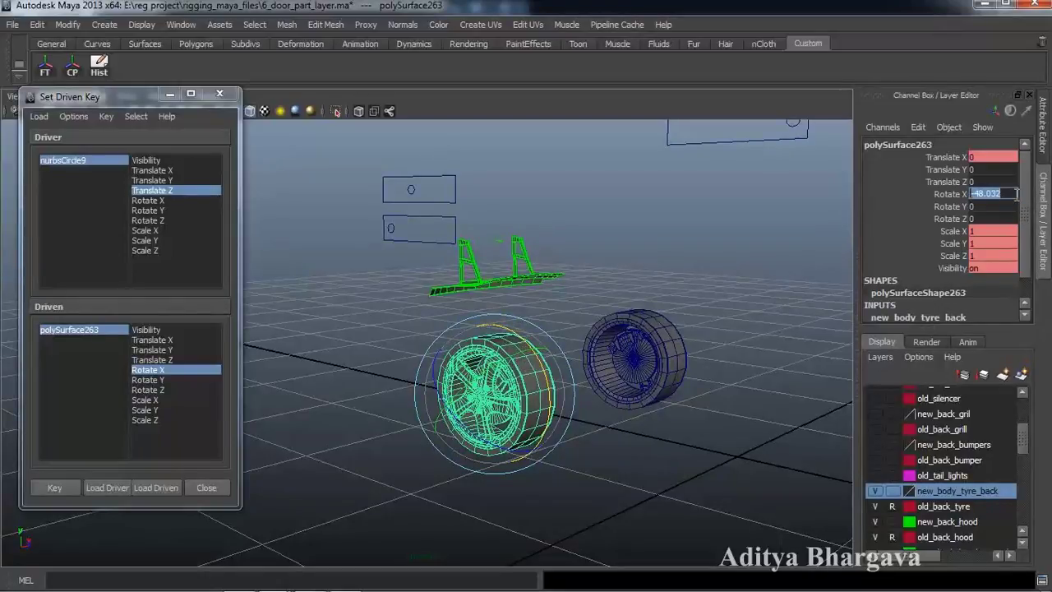
{"action": "type", "text": "-120"}
{"action": "key", "text": "Return"}
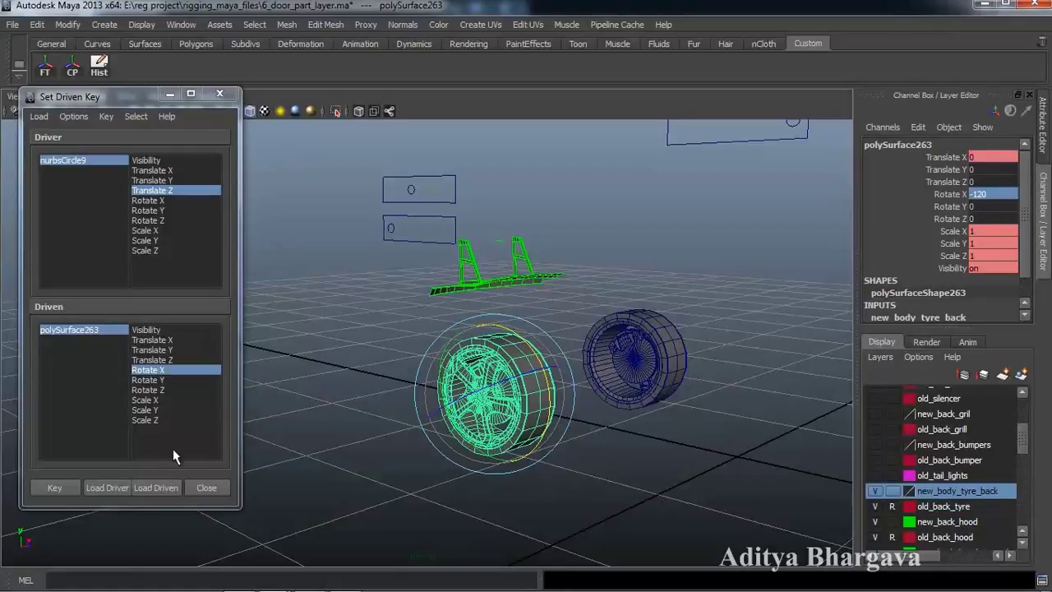
{"action": "left_click", "coordinate": [47, 484]}
Step: Slide nurbsCircle9 to a Translate Z of about -0.57 to check the motion of both new rear tyres
{"action": "middle_click_drag", "start_coordinate": [462, 222], "coordinate": [457, 241], "text": "alt"}
{"action": "left_click", "coordinate": [438, 207]}
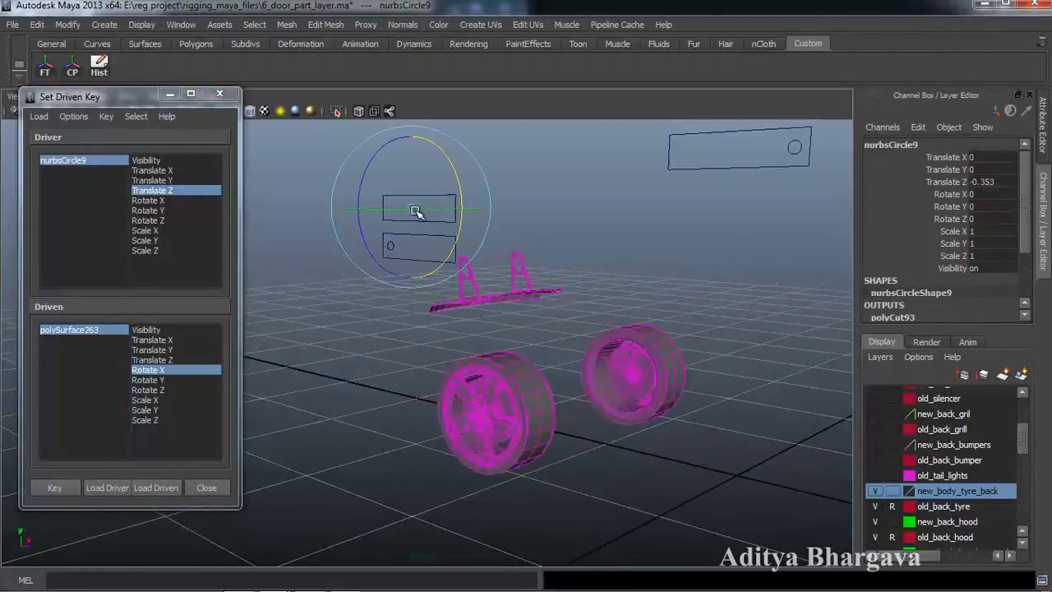
{"action": "middle_click_drag", "start_coordinate": [504, 231], "coordinate": [444, 206]}
{"action": "left_click_drag", "start_coordinate": [653, 449], "coordinate": [556, 402], "text": "alt"}
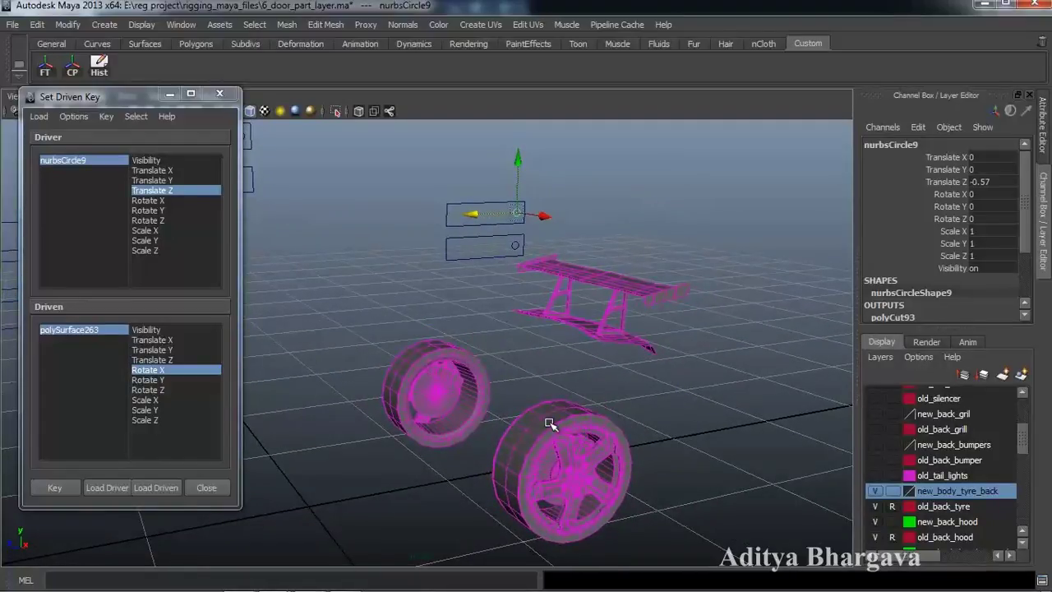